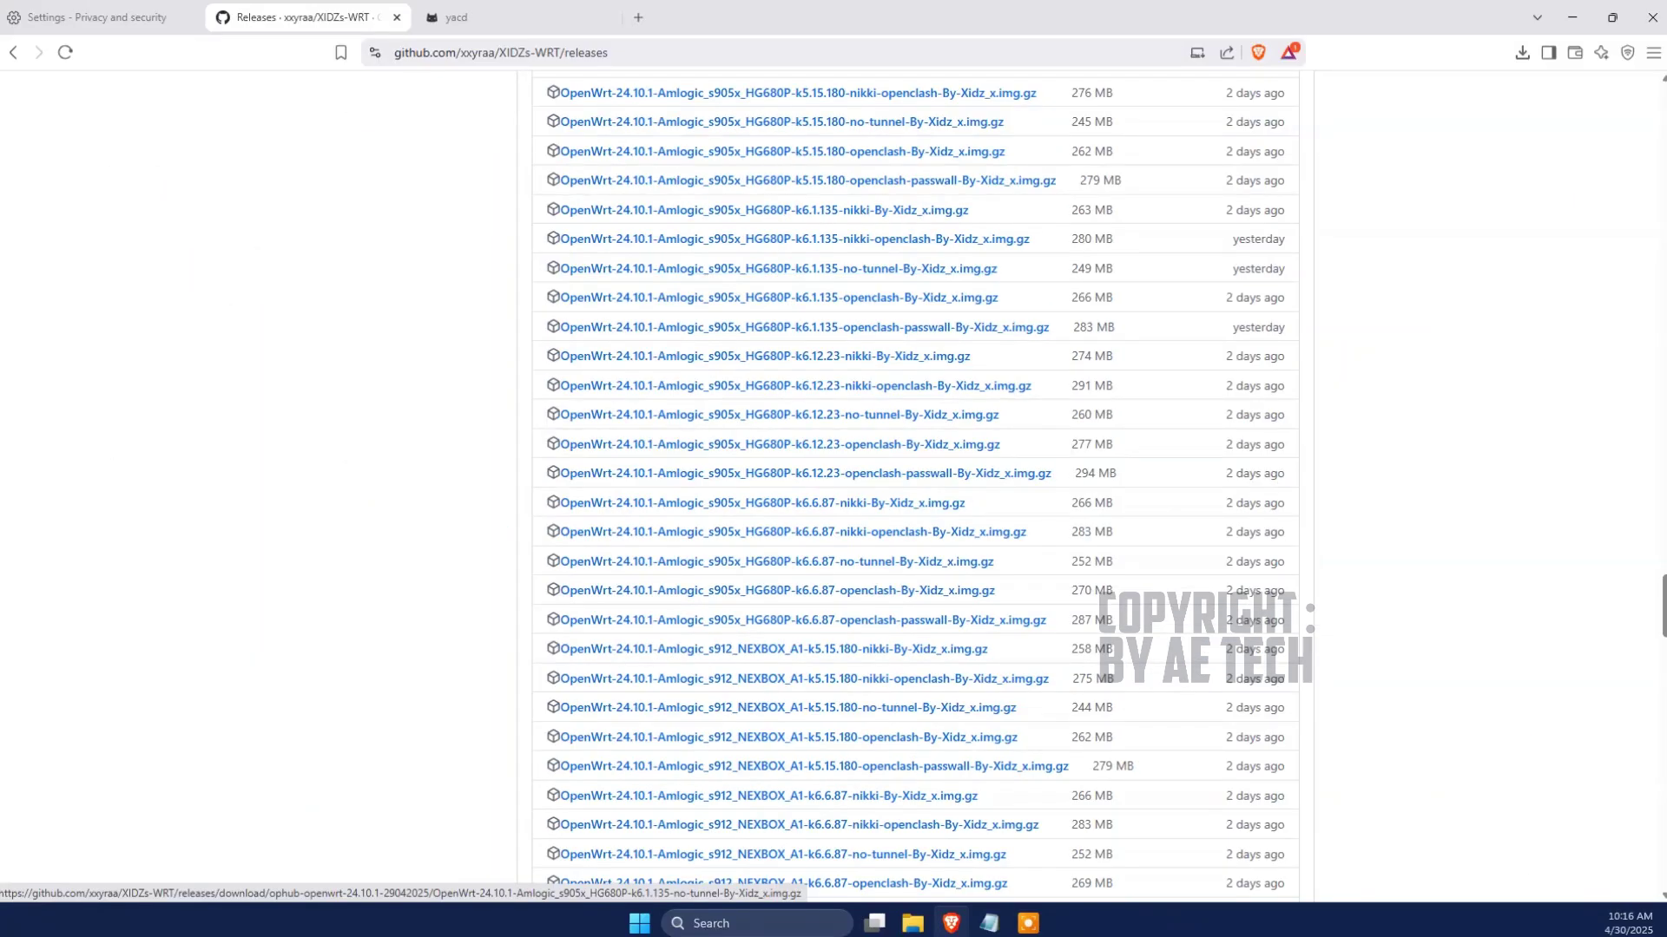
Step: Copy the default password from the Ophub-OpenWRT-24.10.1-30042025 release information
scroll(781, 851, up, 5)
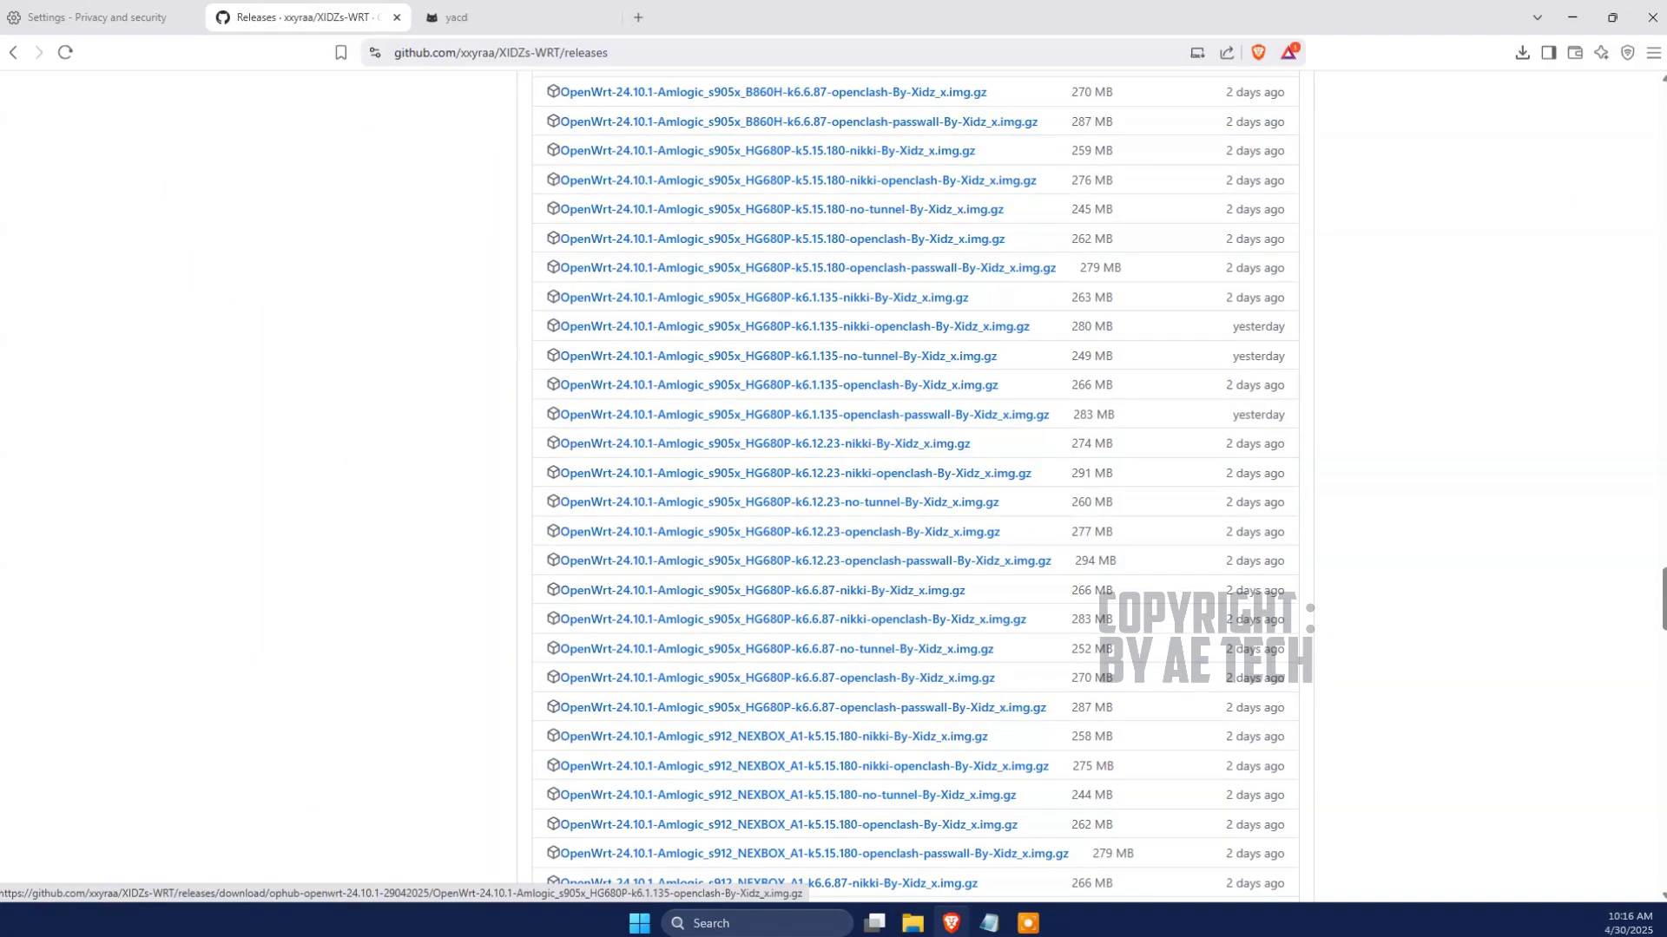
scroll(781, 849, up, 10)
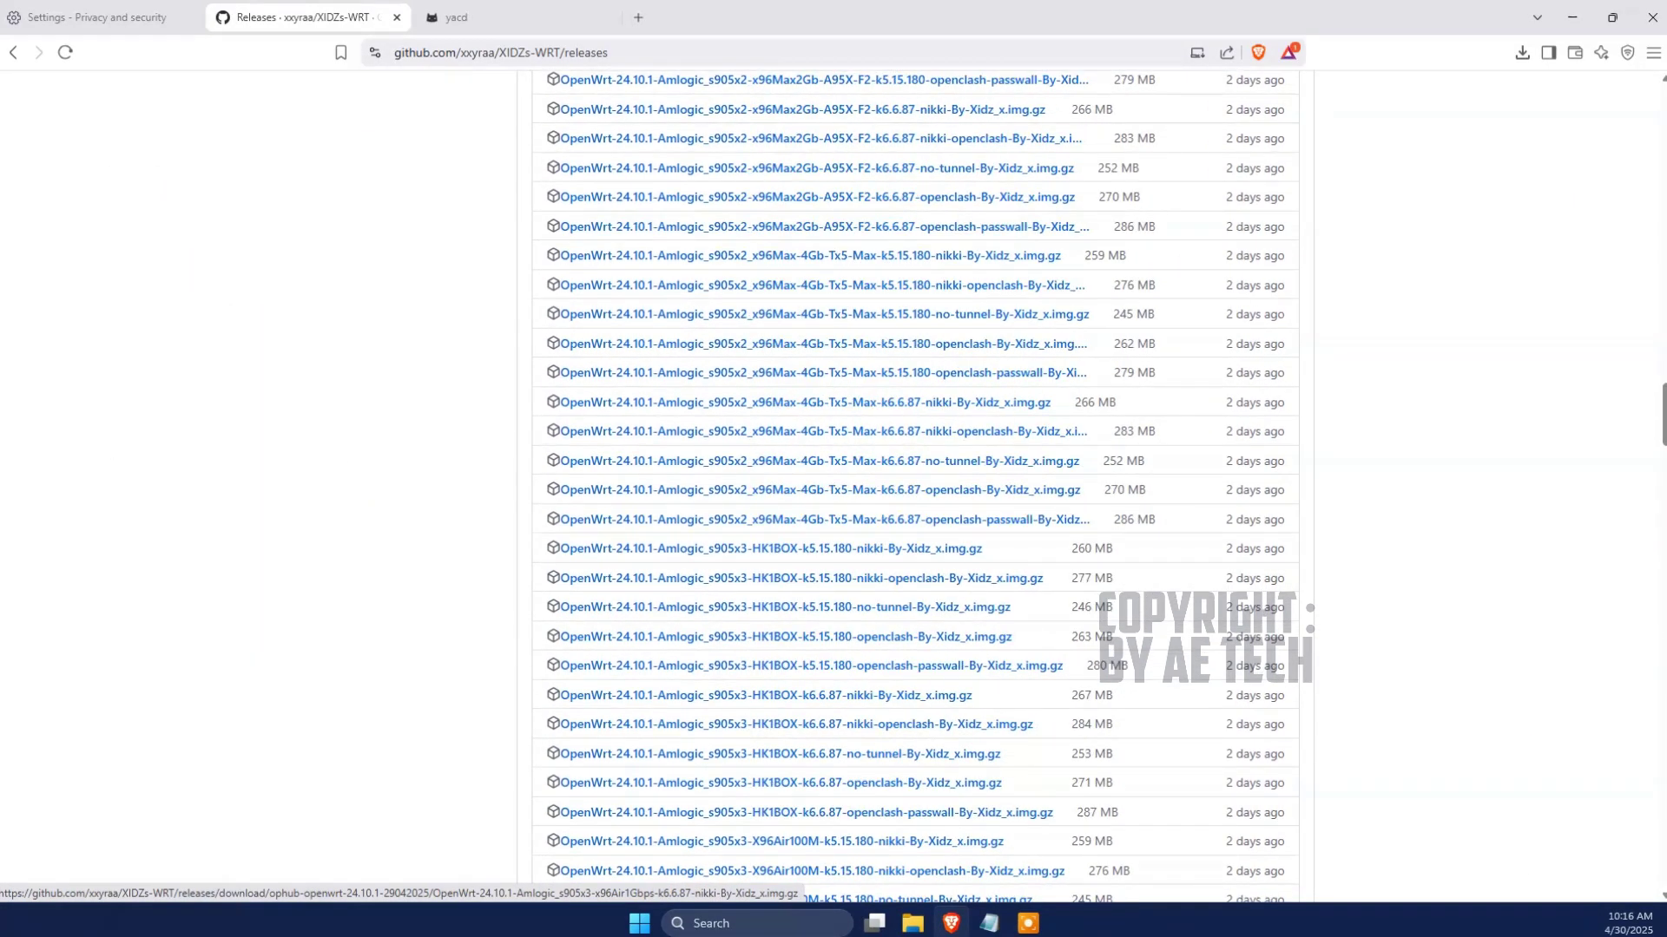
scroll(781, 849, up, 10)
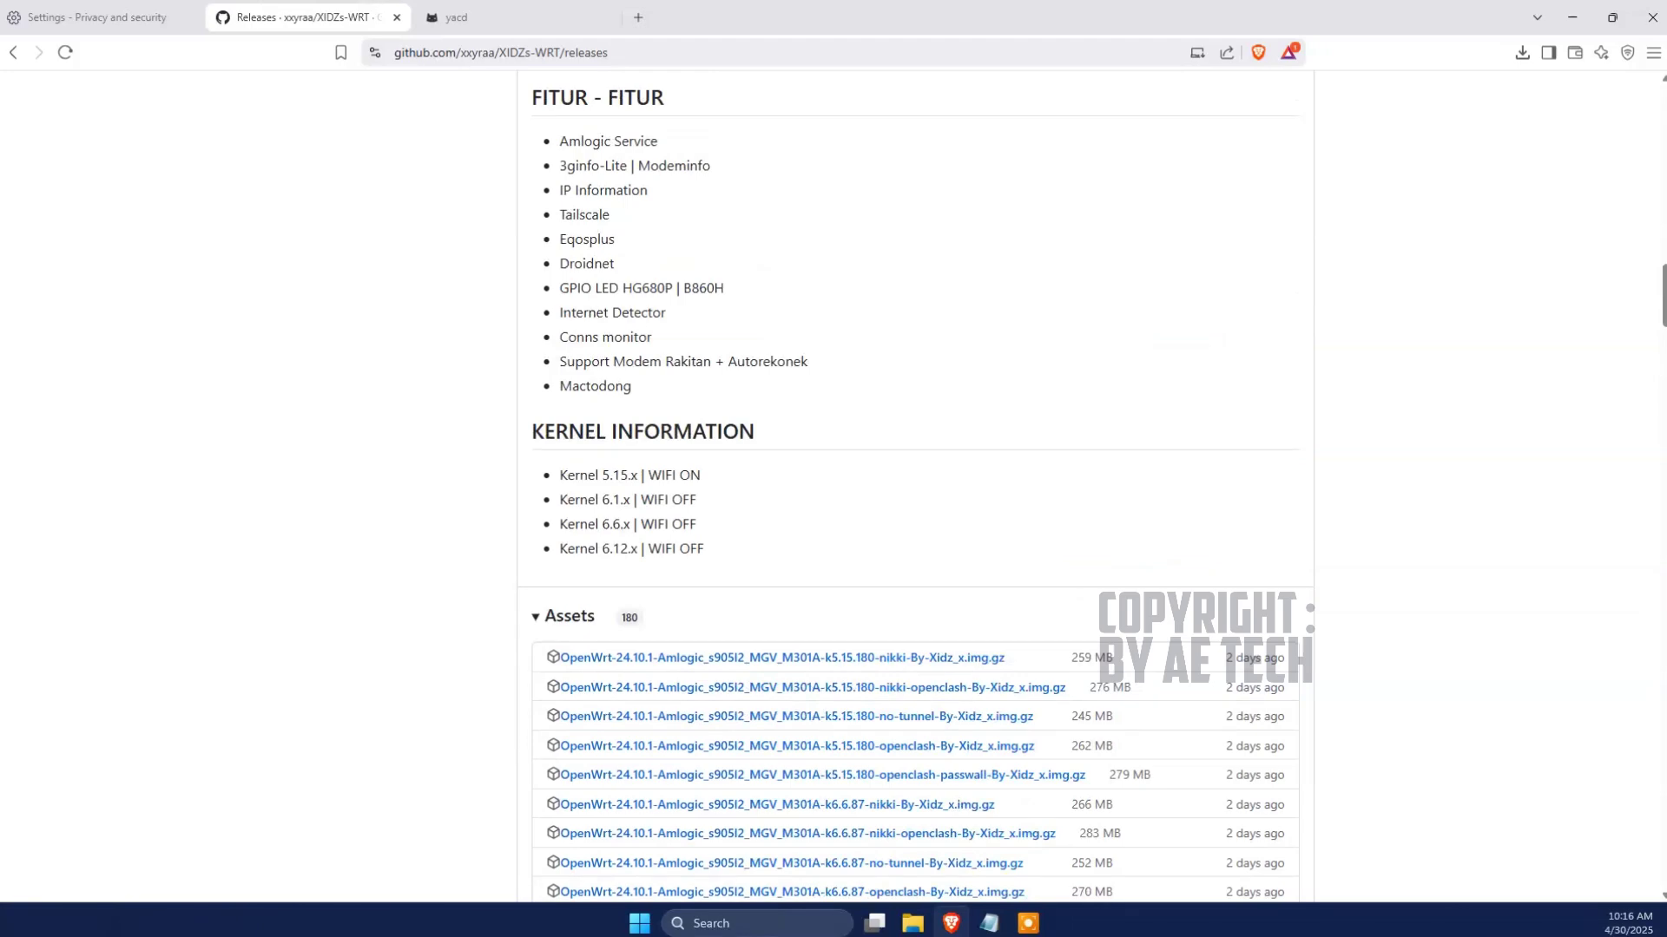
scroll(914, 486, up, 8)
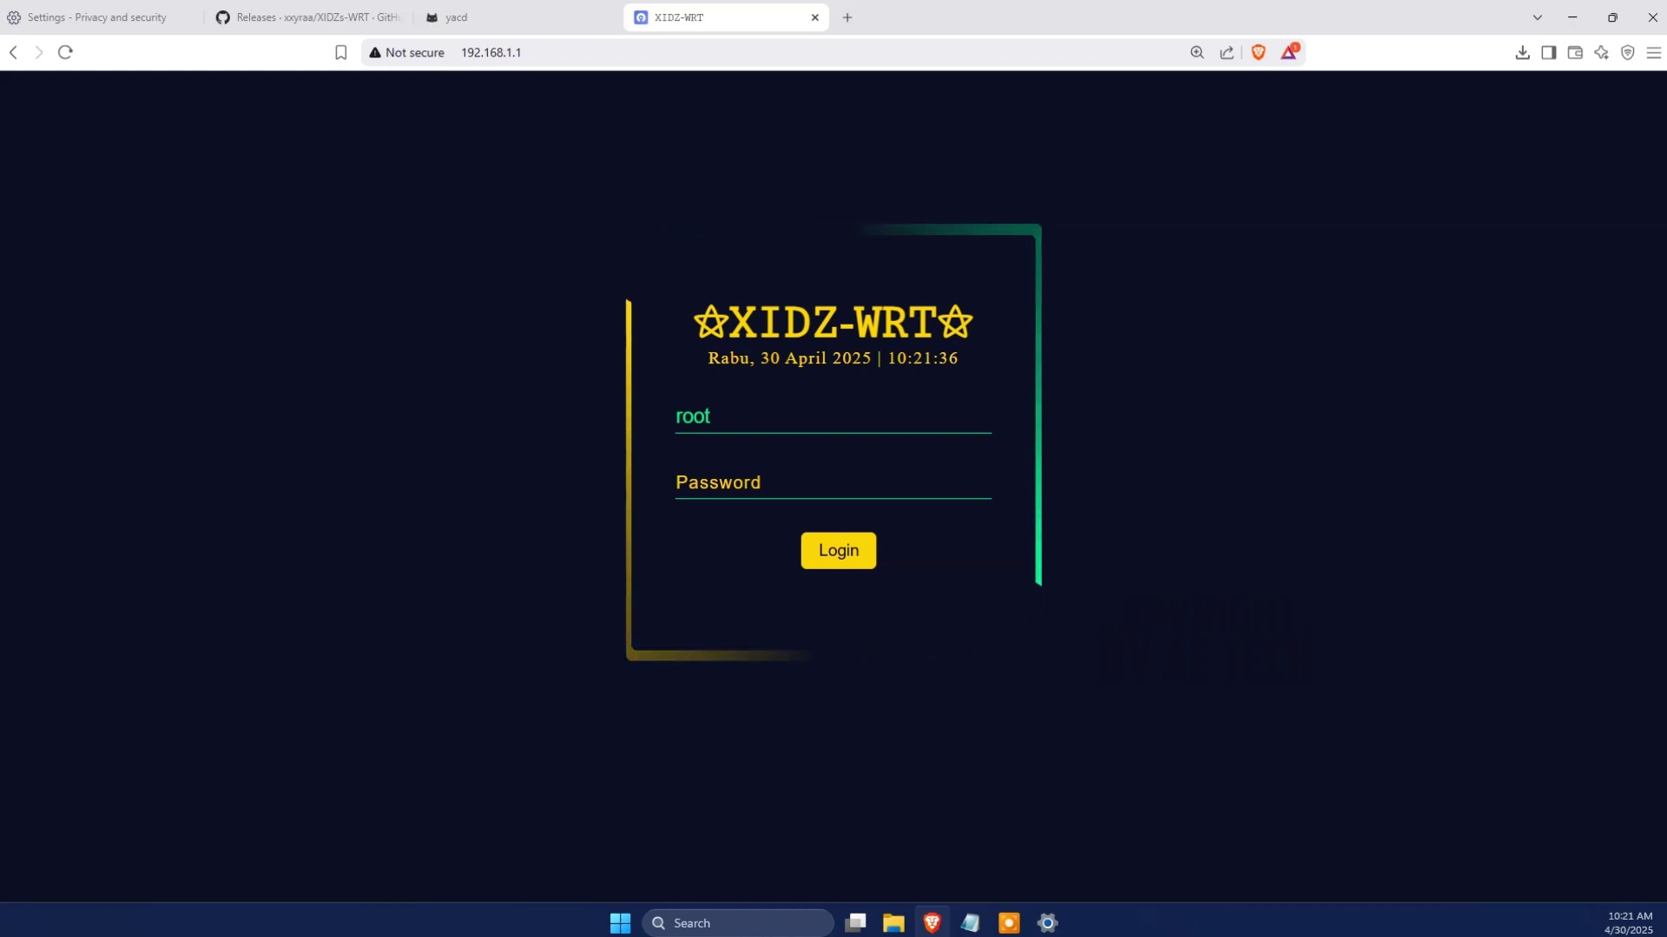
click(328, 17)
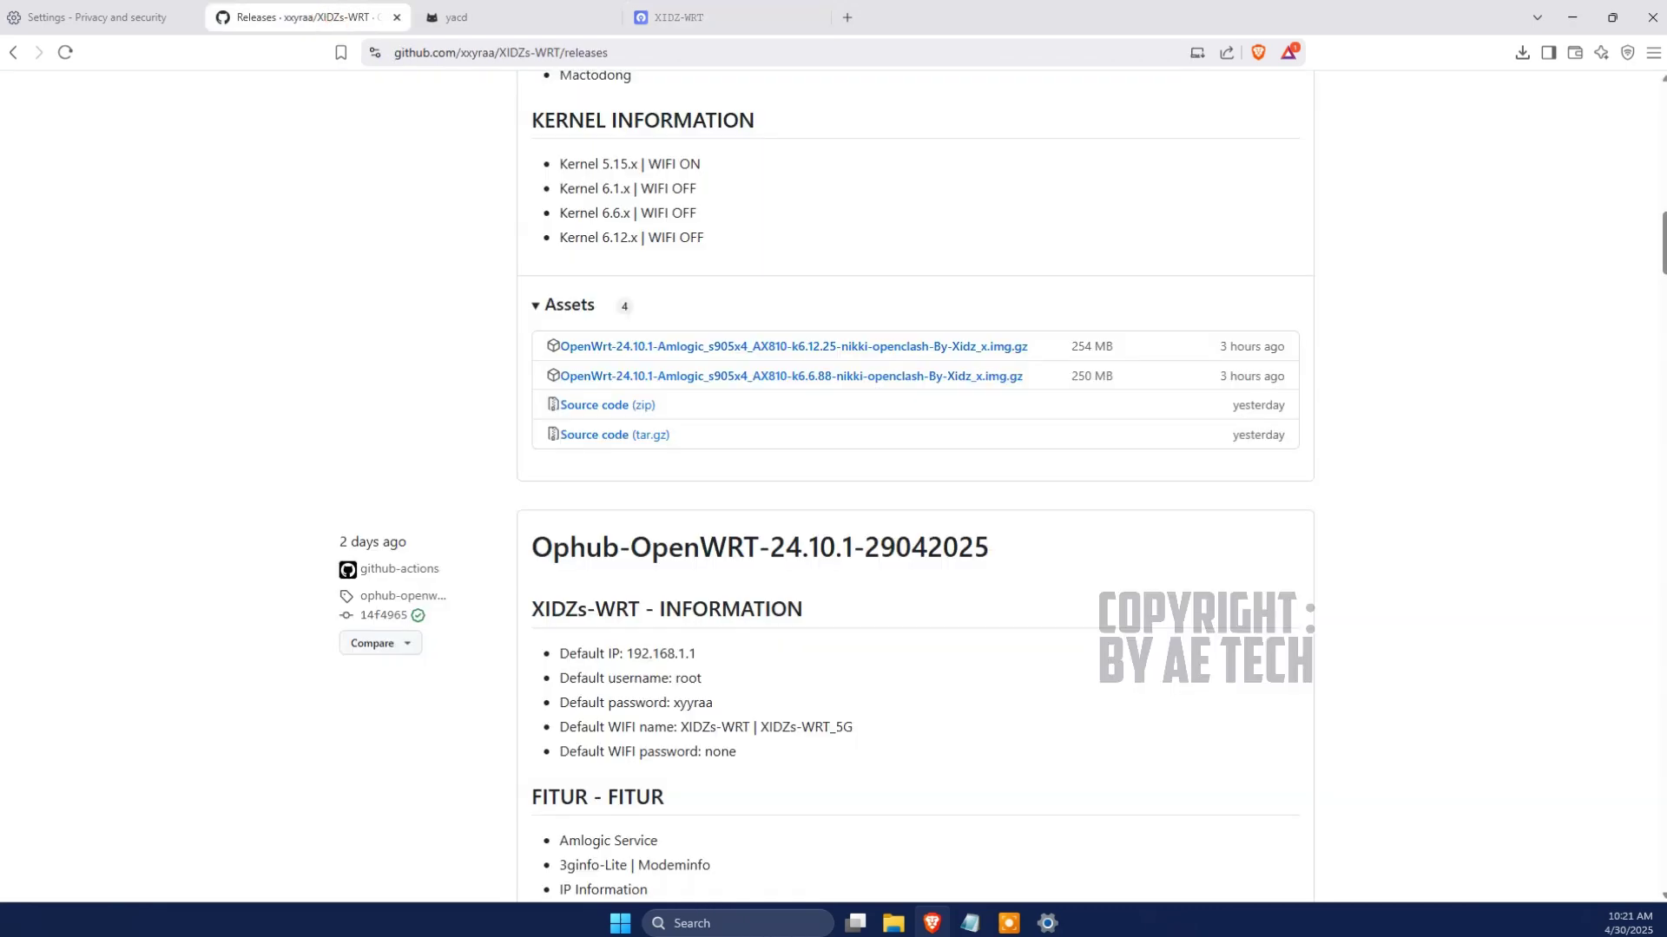
scroll(914, 486, up, 7)
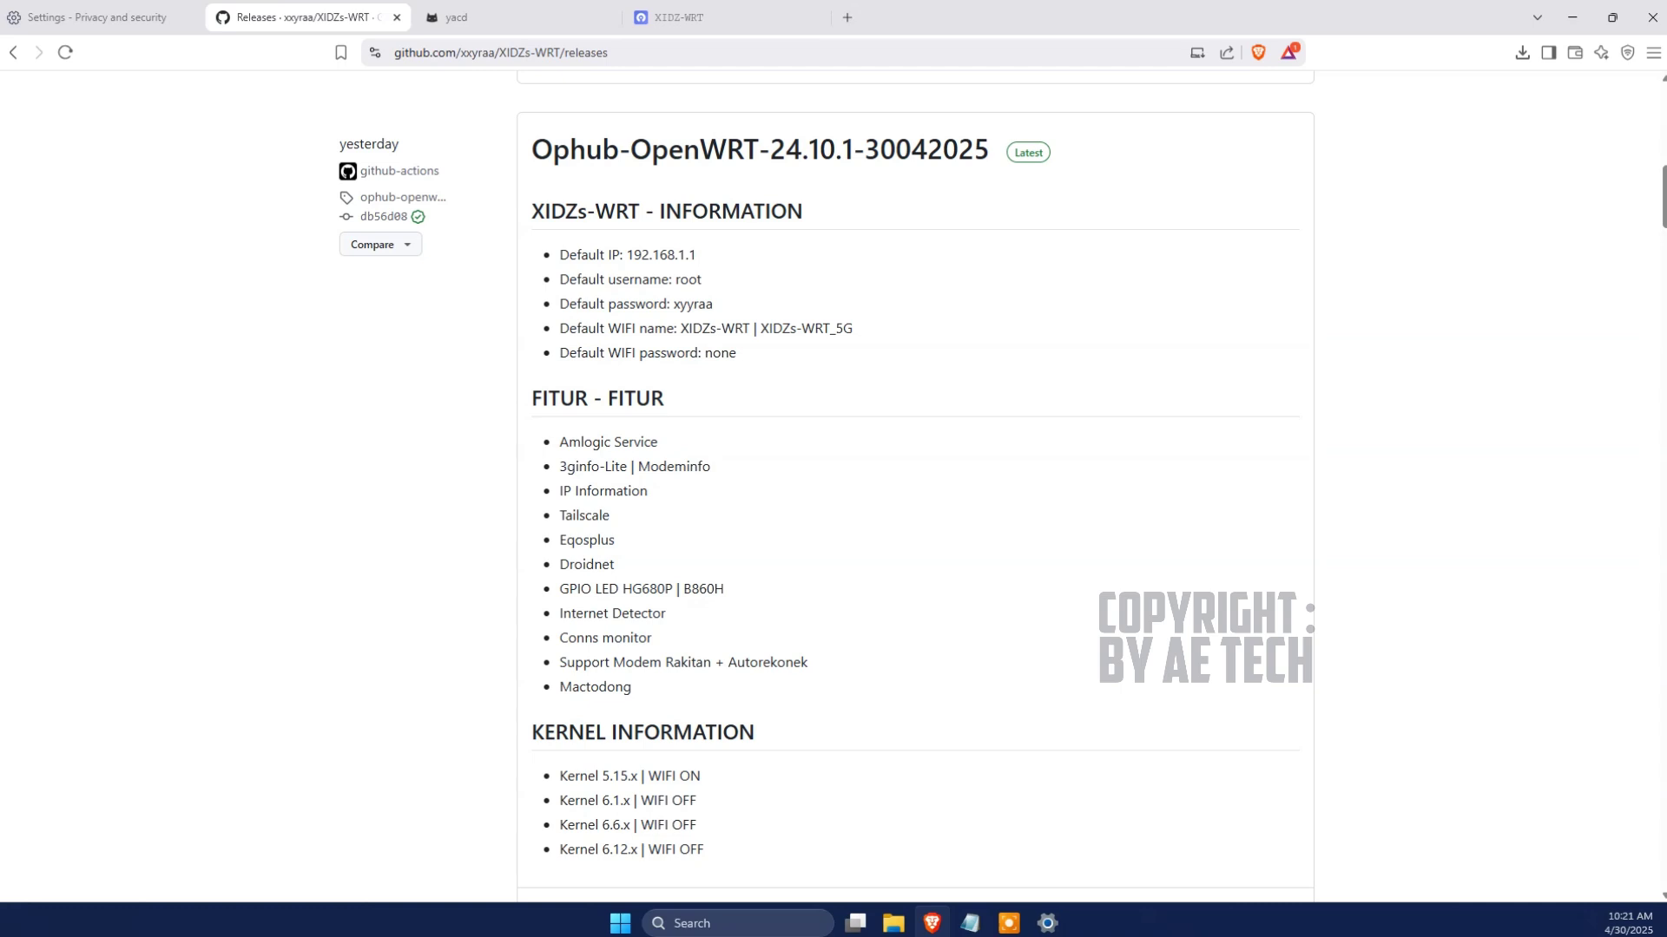
double_click(674, 305)
right_click(710, 300)
click(737, 323)
Step: Log in to the XIDZ-WRT router page as root, pasting the copied default password into the password field
click(694, 18)
right_click(737, 484)
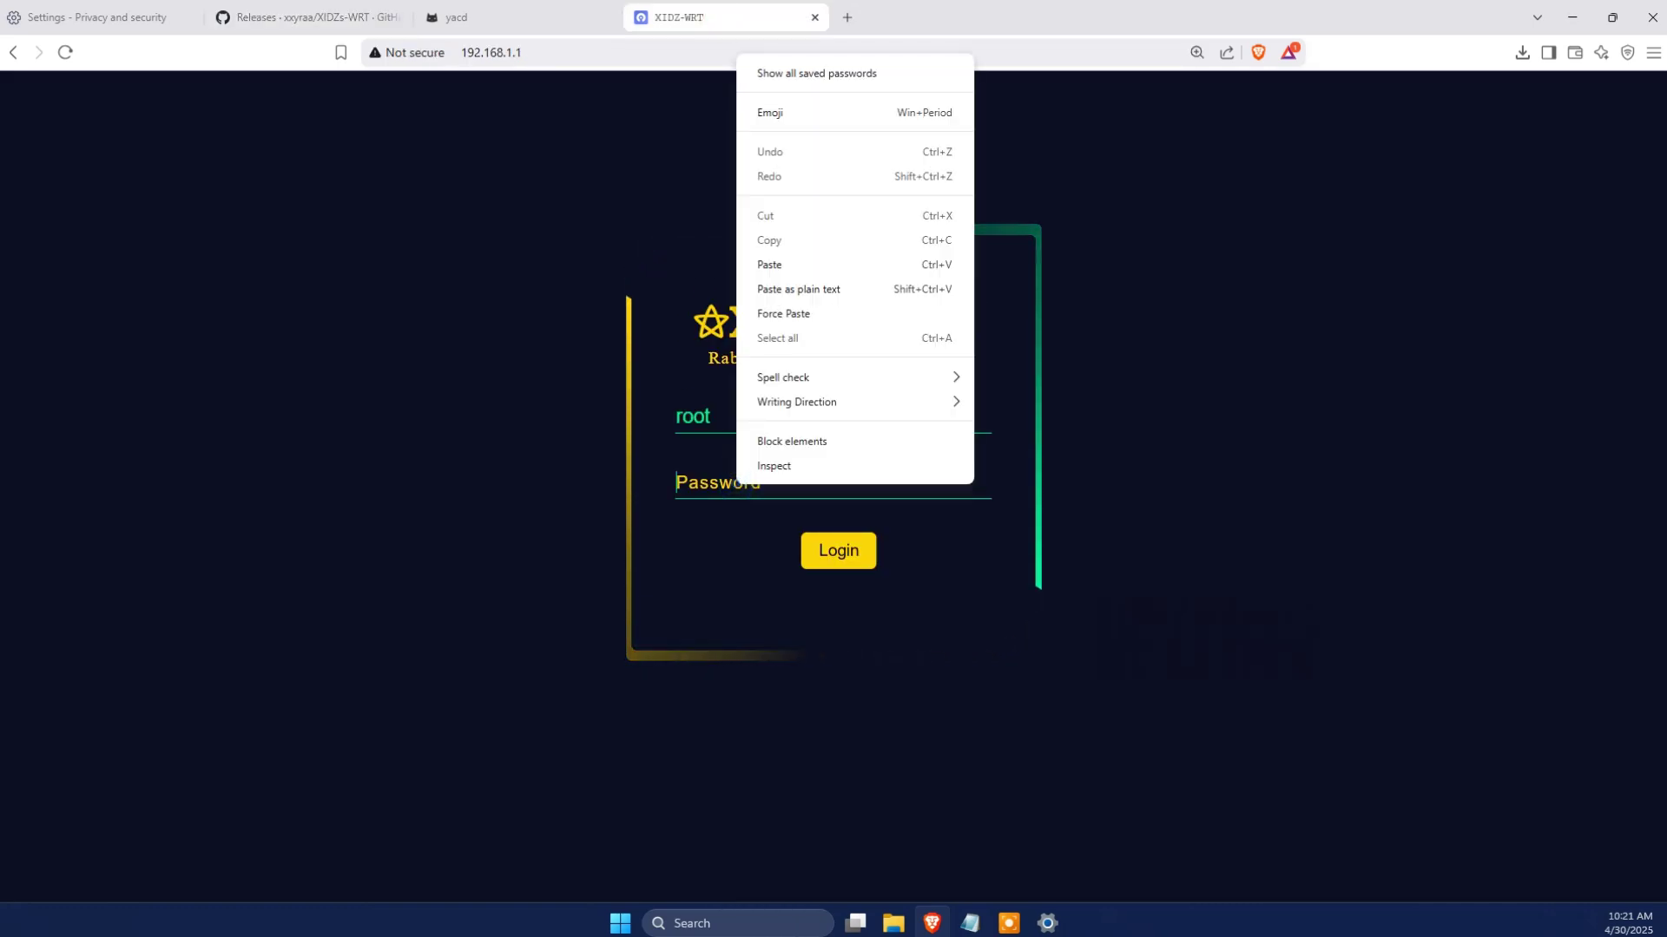
click(769, 265)
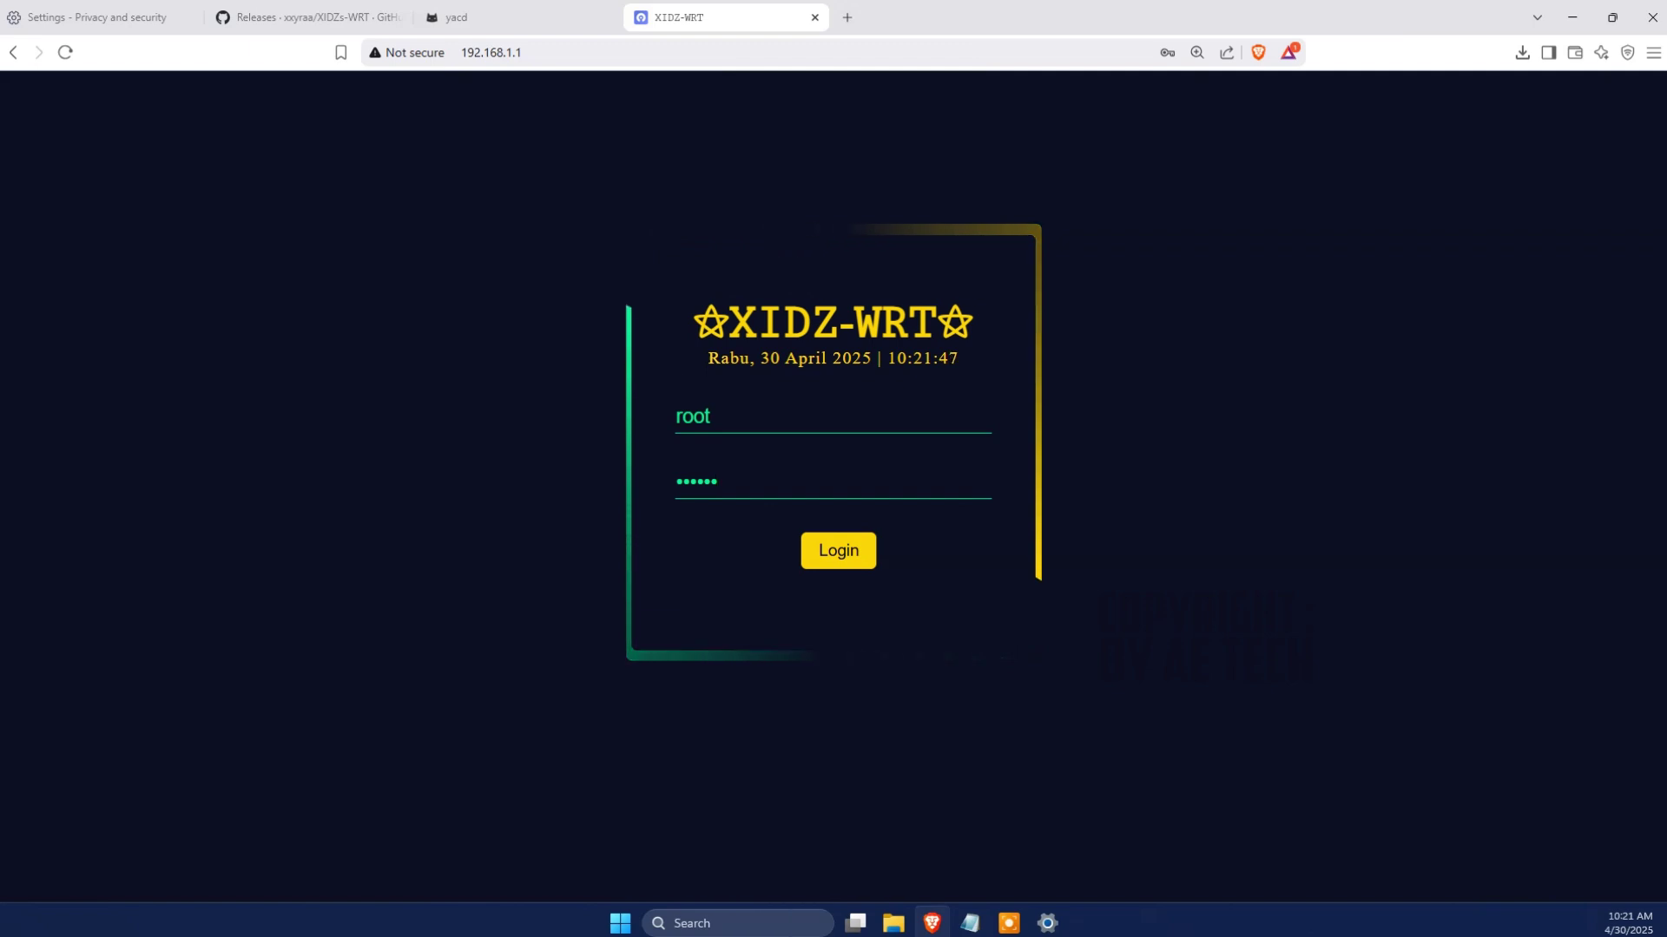
key(Return)
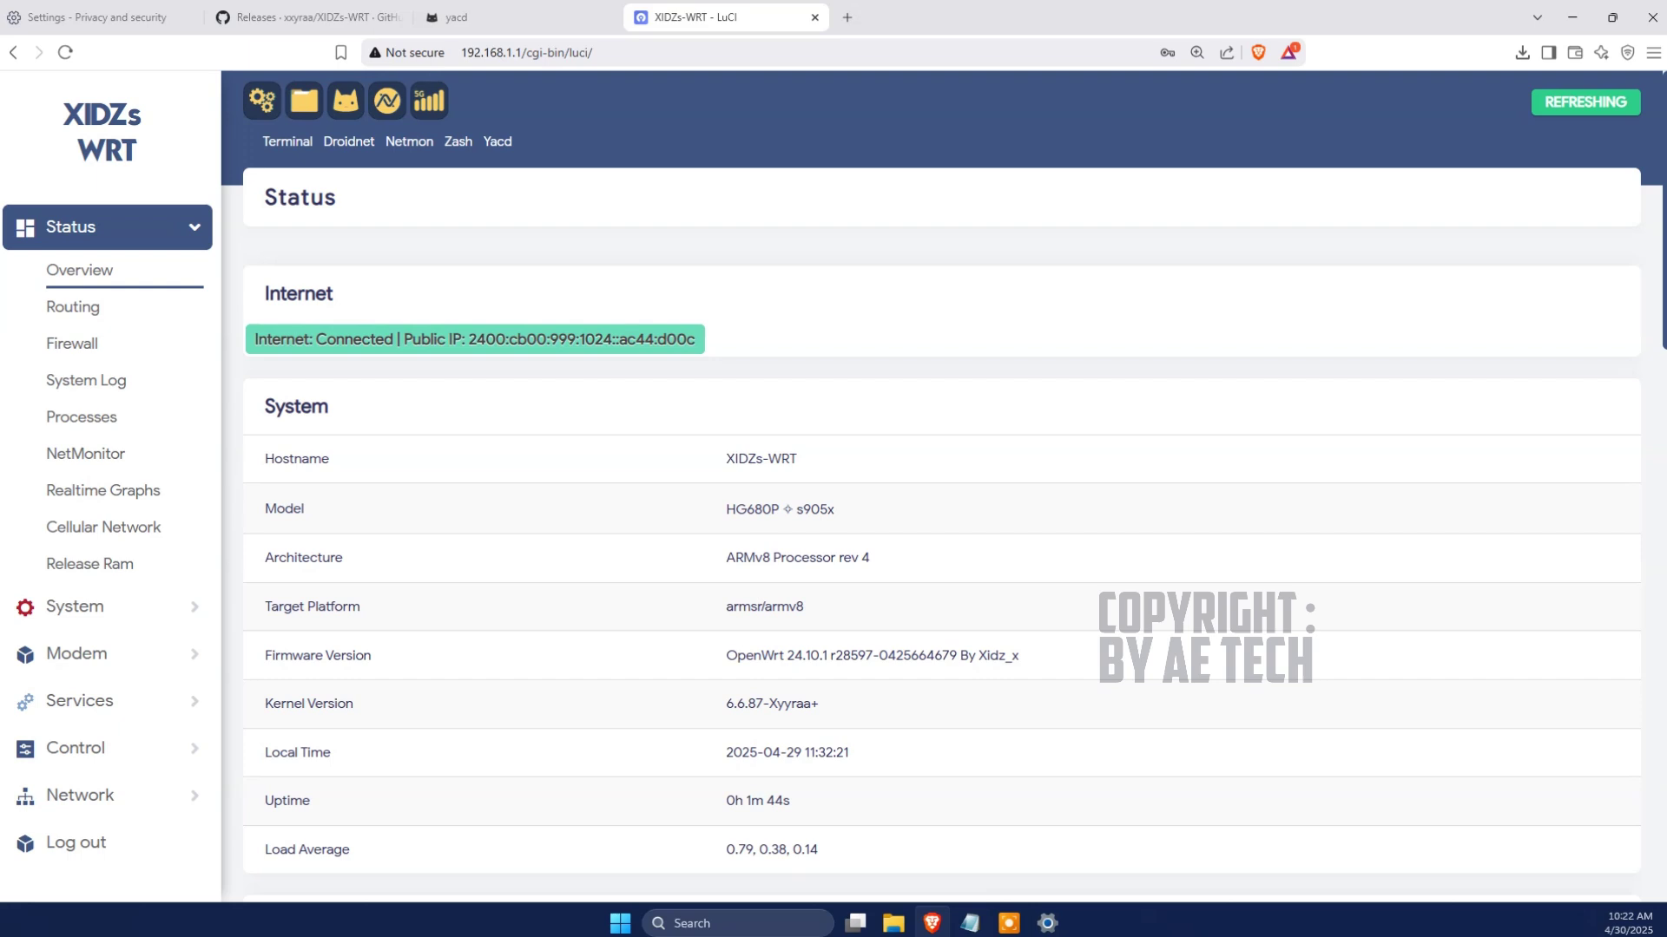
Step: Review the router's system information on the status overview, including the model, firmware version and kernel version
scroll(942, 486, down, 2)
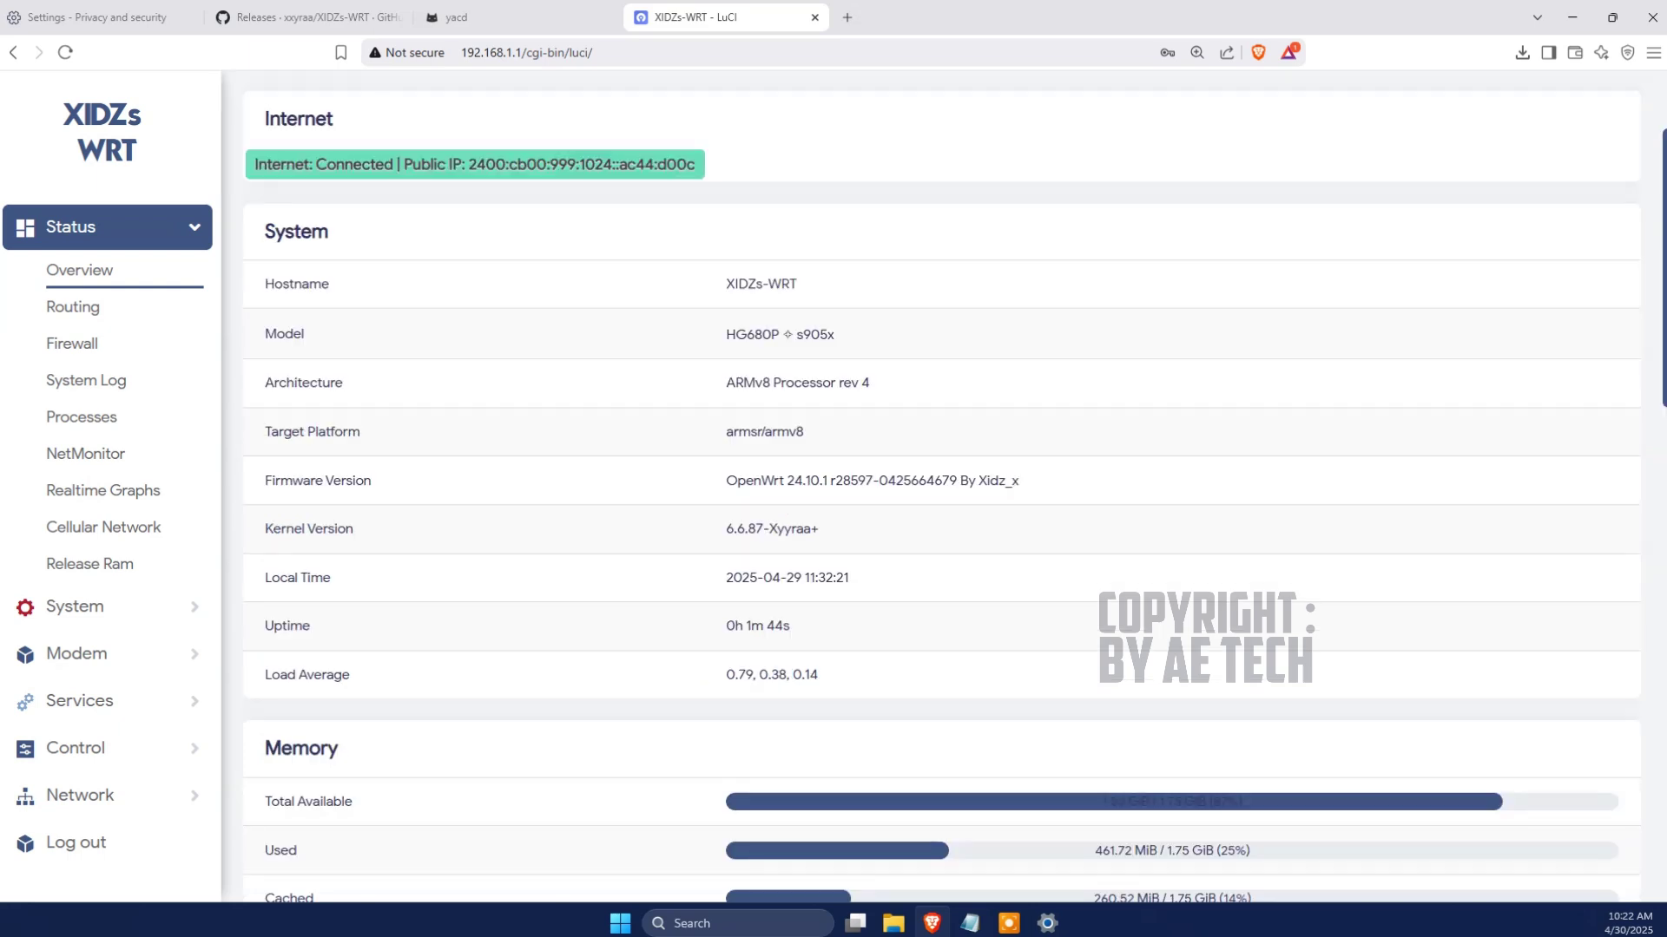
double_click(816, 334)
click(895, 340)
scroll(758, 340, down, 2)
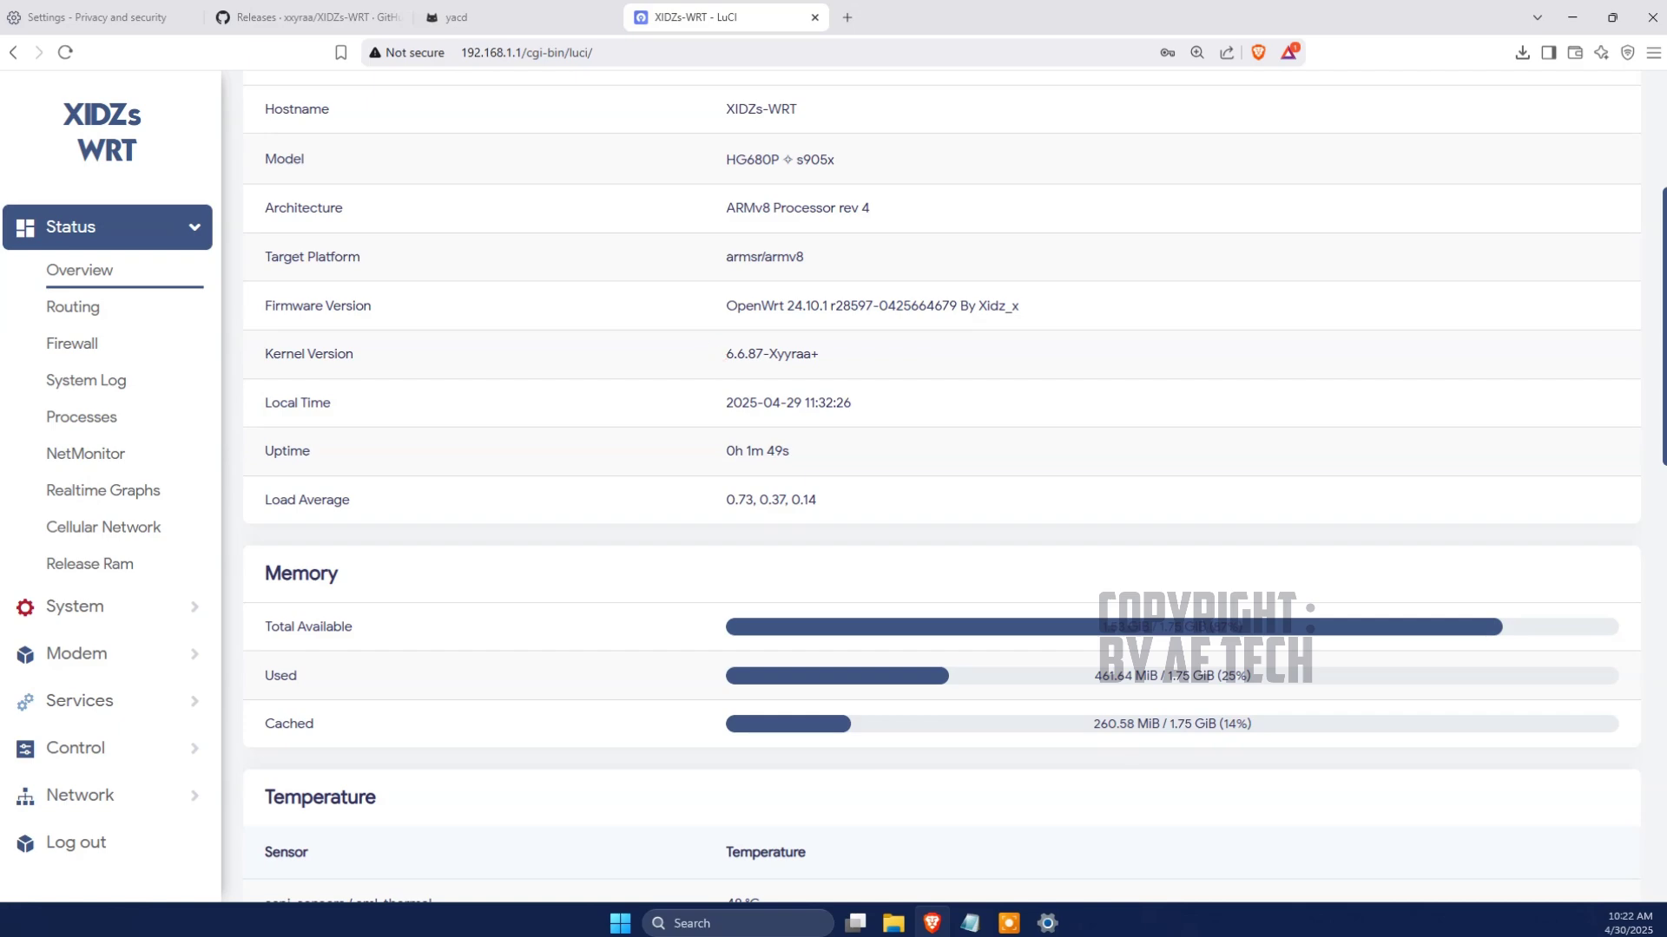
Step: Look through the Ophub-OpenWRT-24.10.1-29042025 release assets on GitHub for the HG680P firmware builds
click(346, 22)
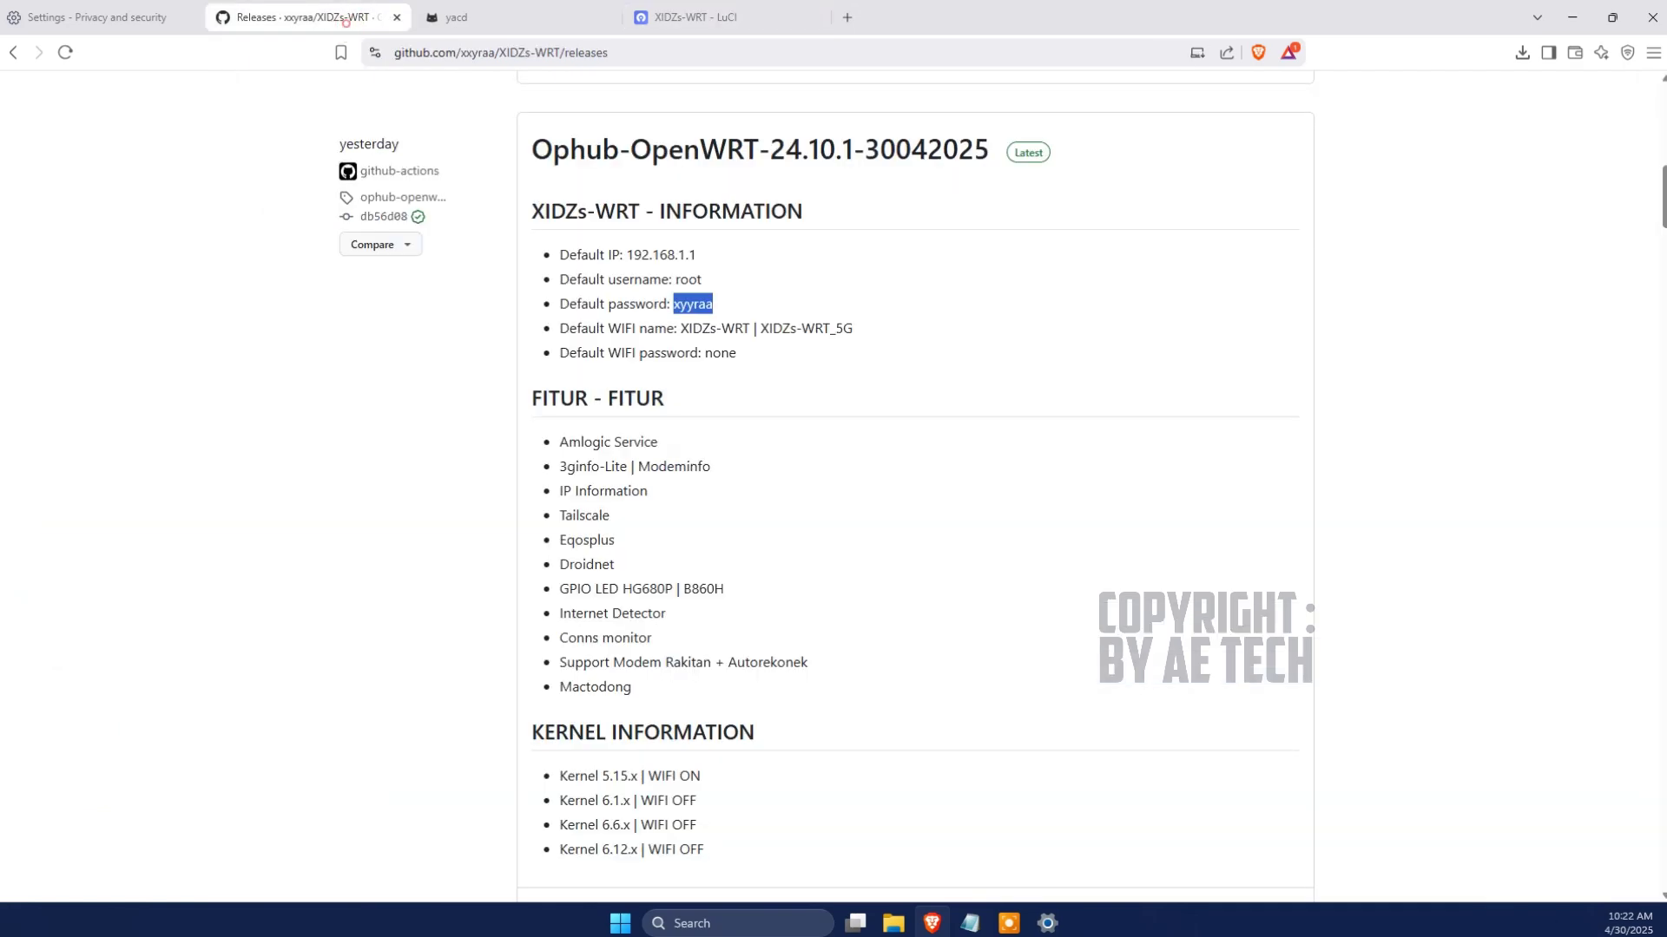
scroll(915, 486, down, 20)
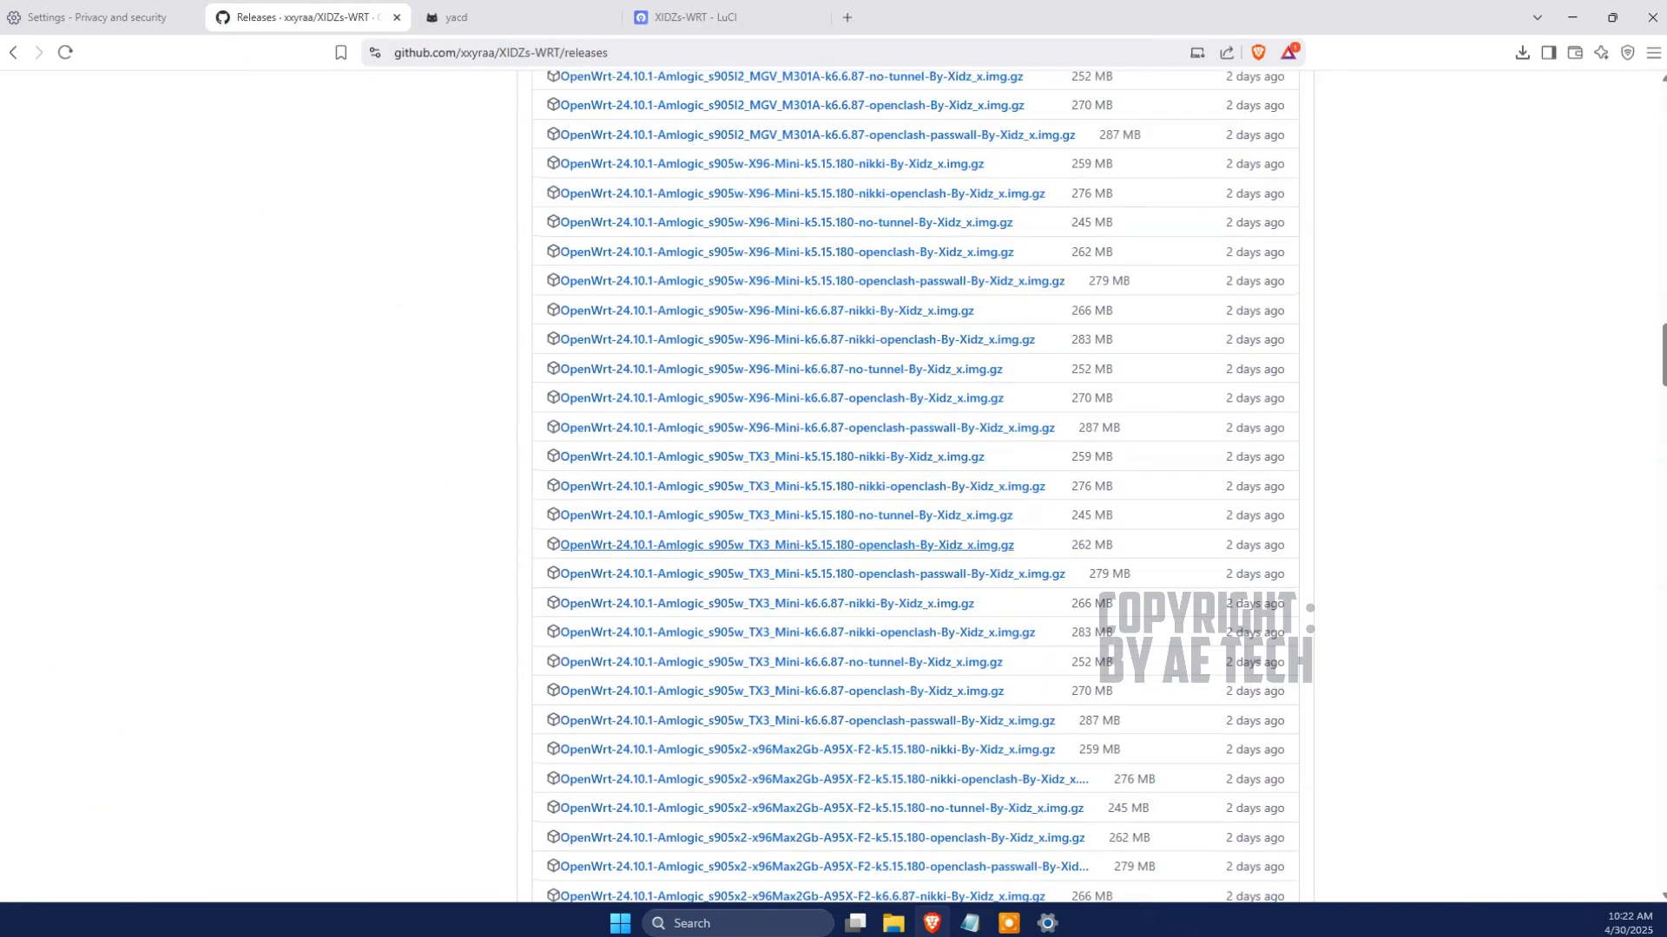
scroll(781, 521, down, 6)
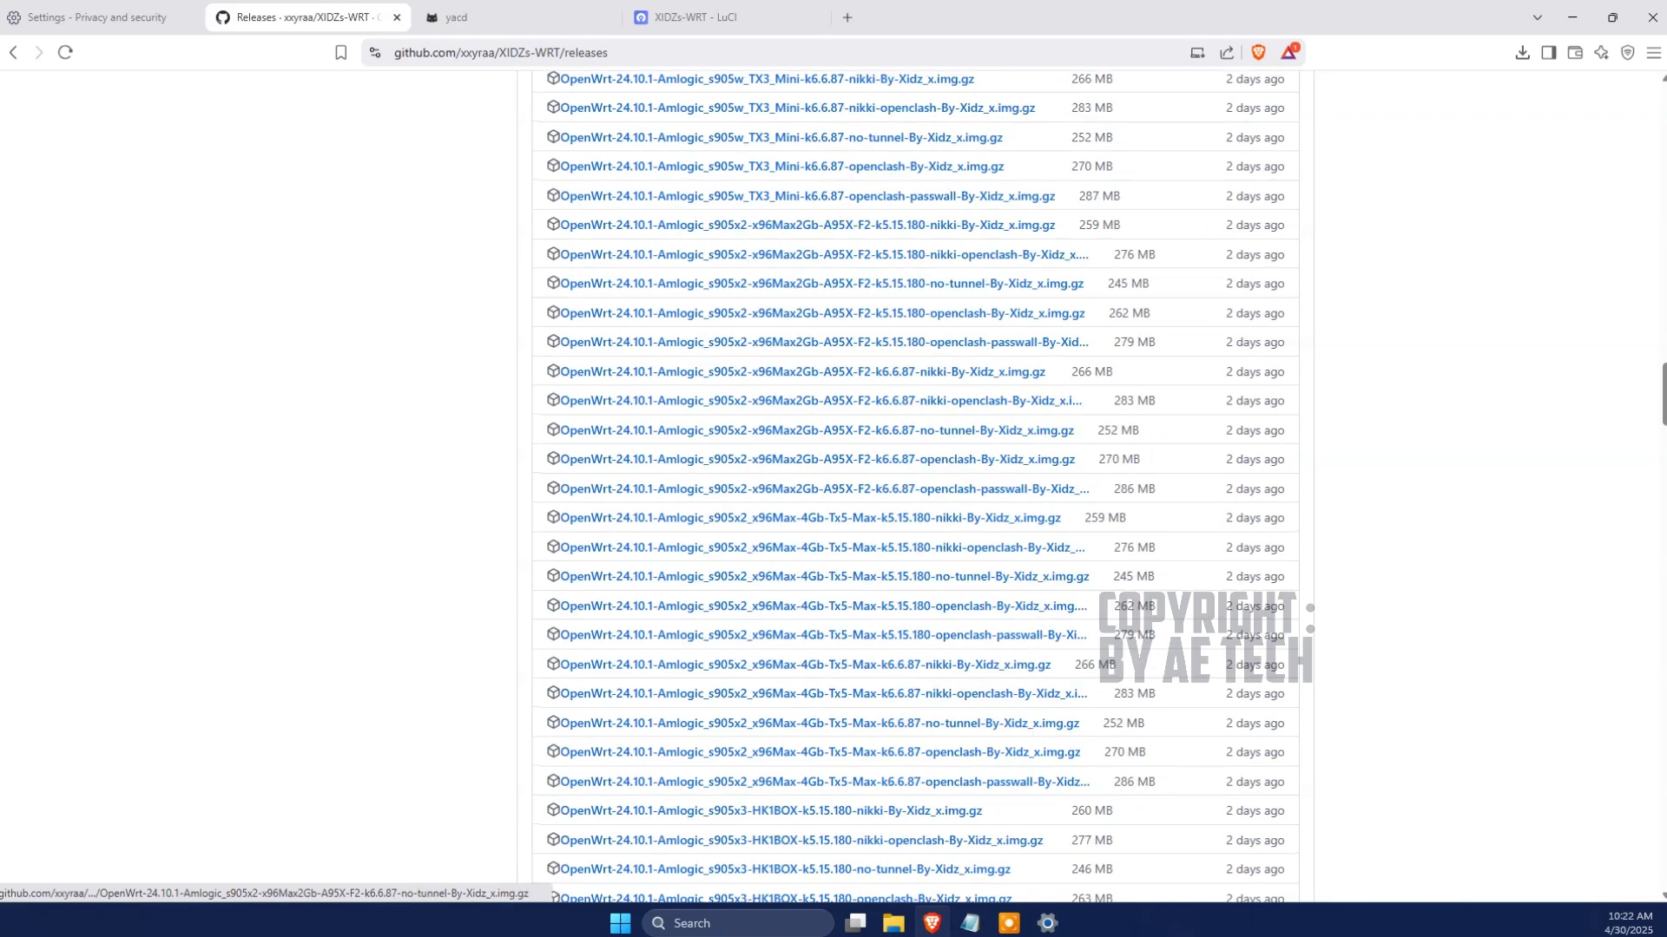
scroll(807, 617, down, 15)
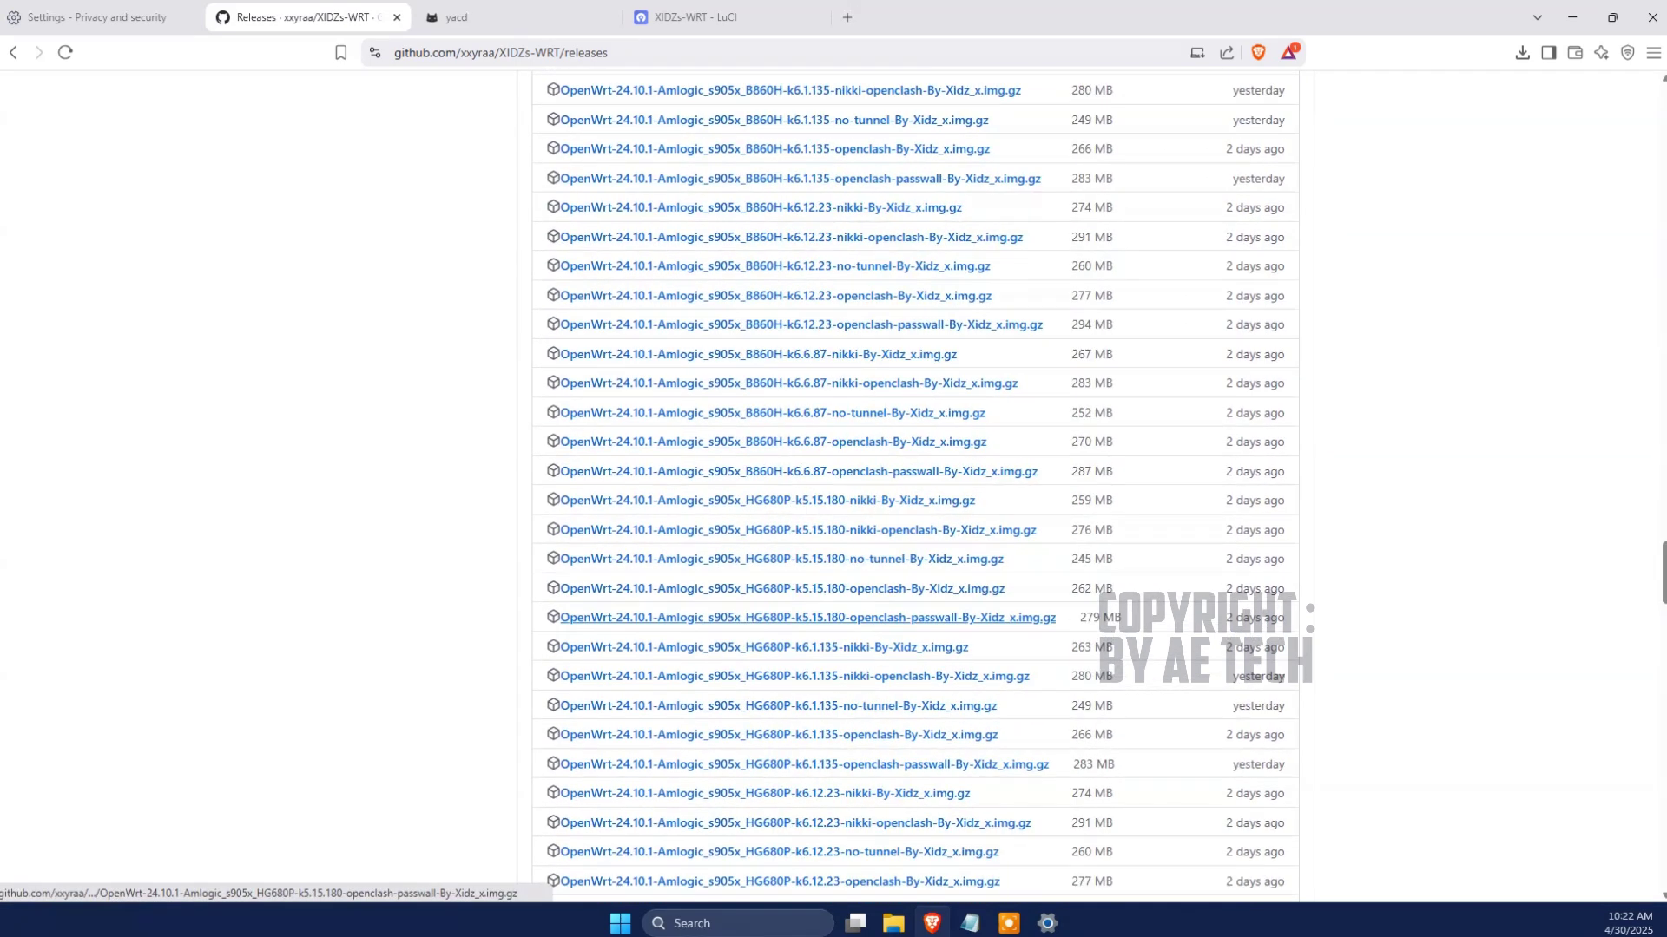
scroll(807, 617, down, 2)
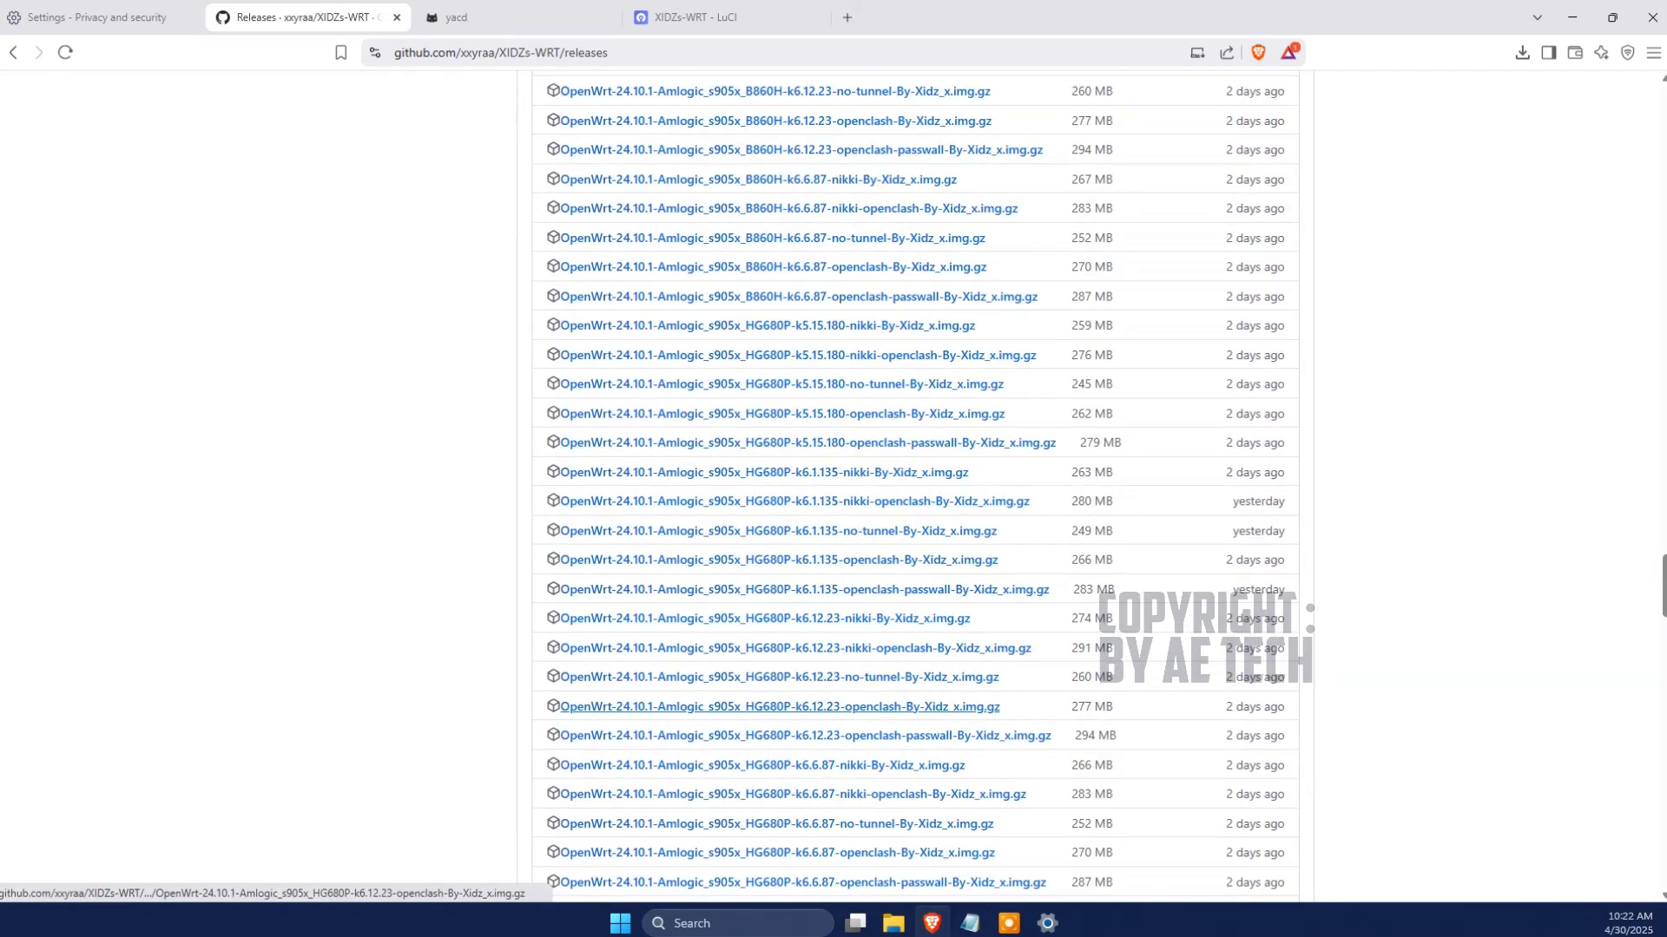
scroll(781, 590, down, 2)
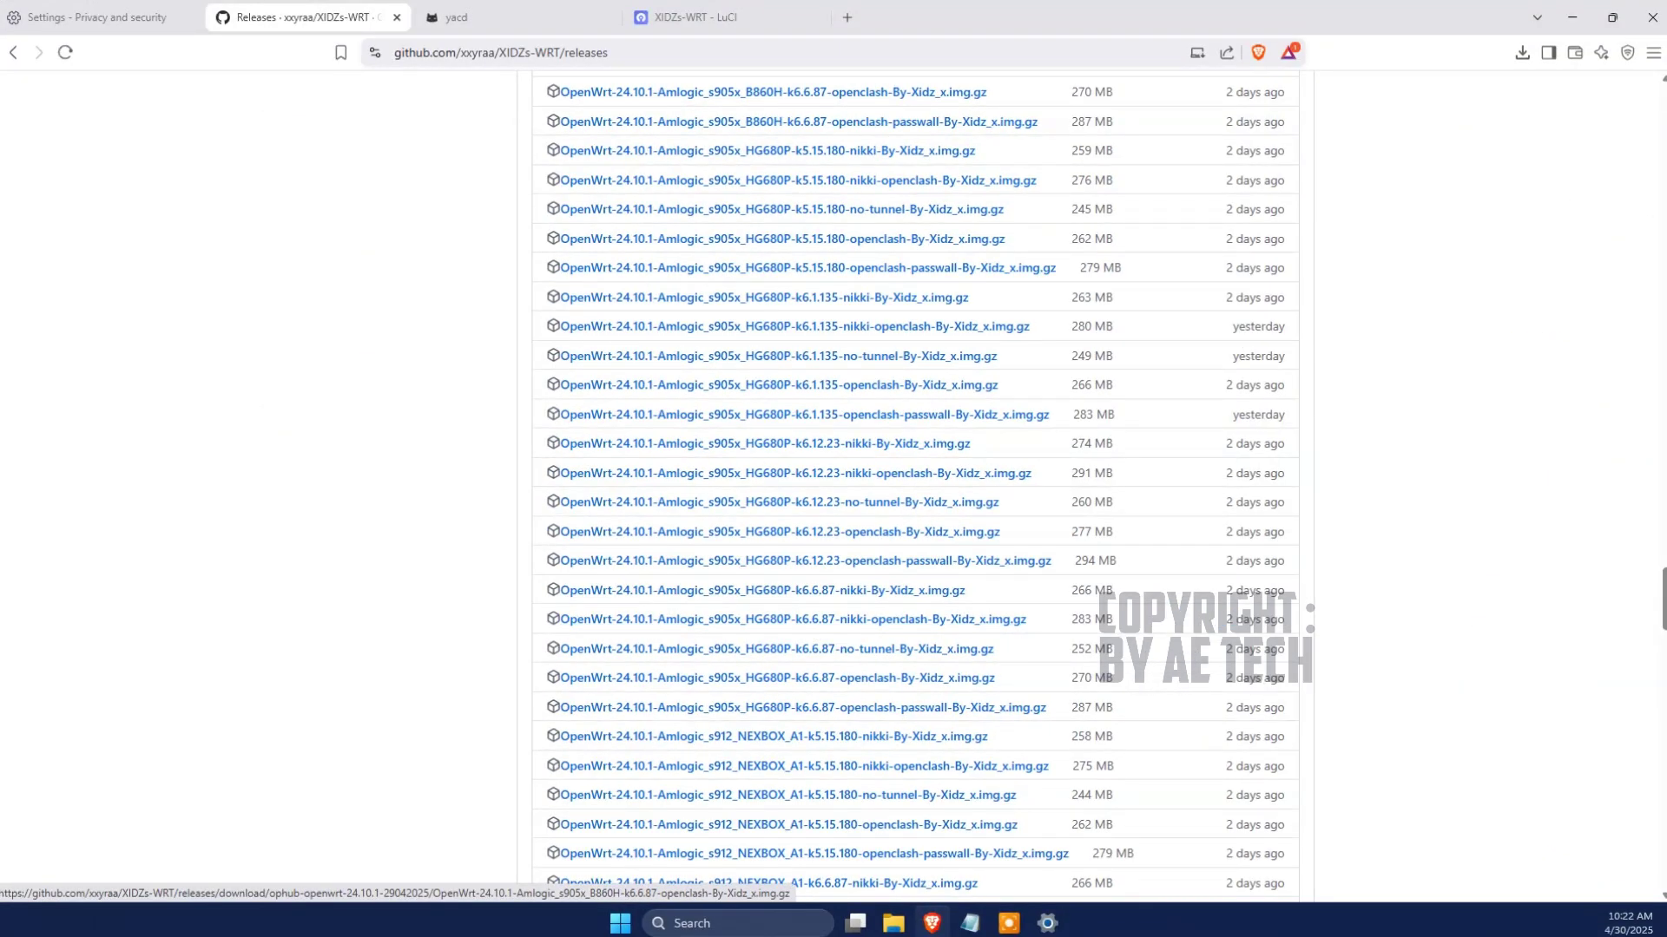
Step: Examine the memory, temperature, port status, network and DHCP lease sections of the router's status overview
click(694, 16)
scroll(941, 486, down, 1)
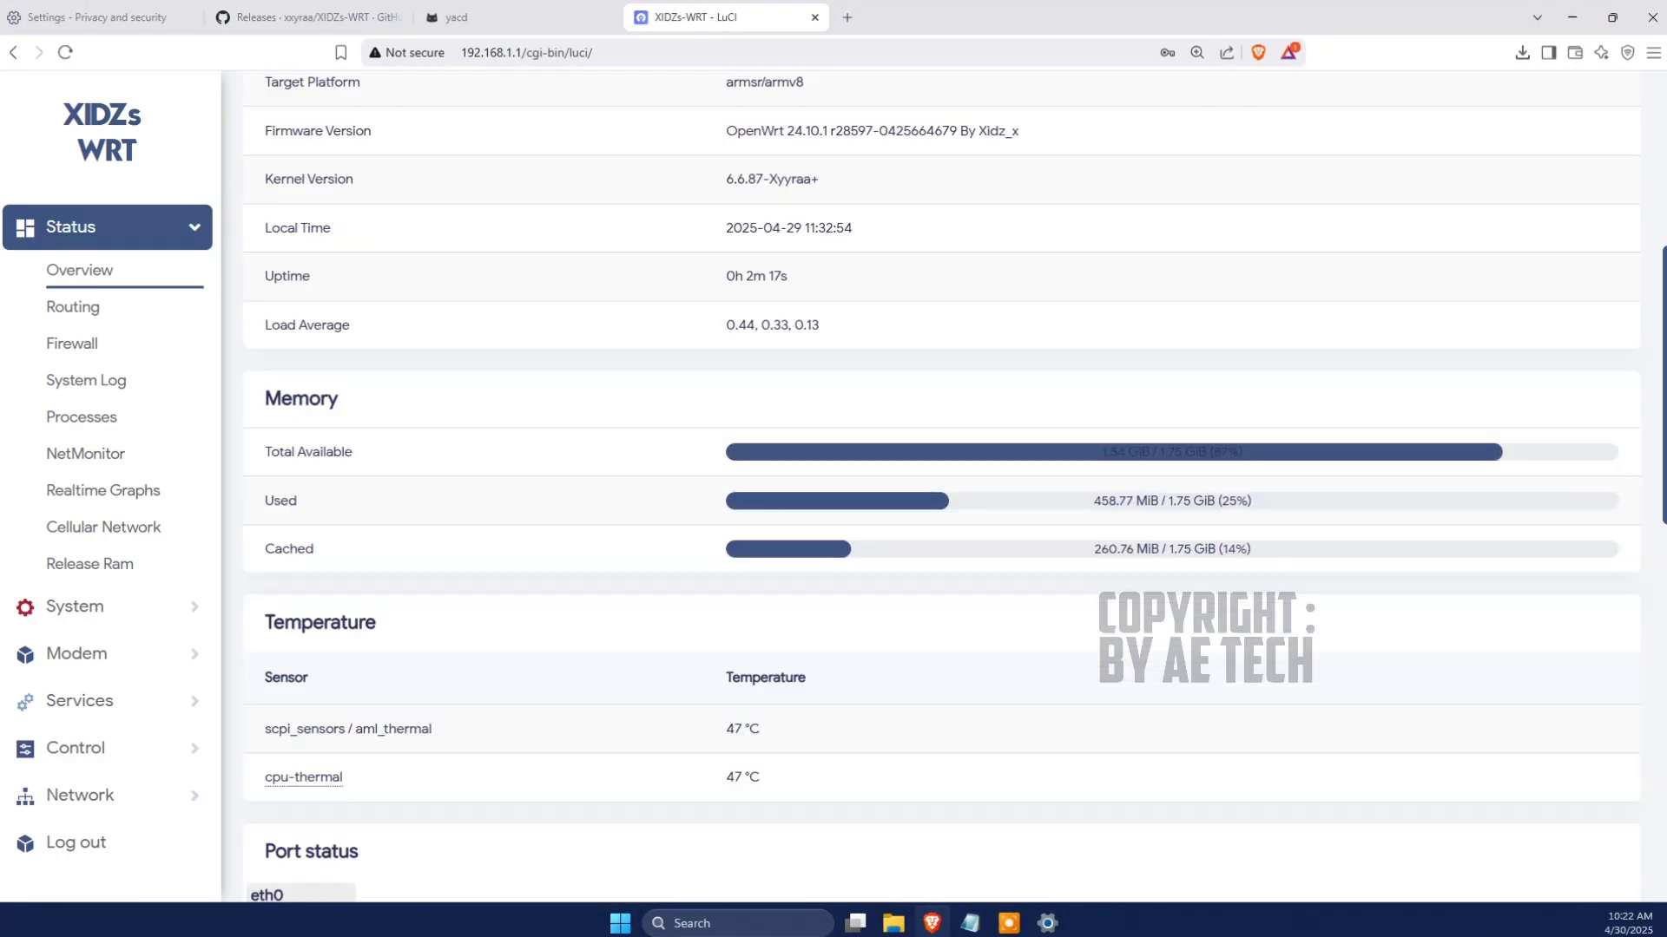
scroll(942, 486, down, 8)
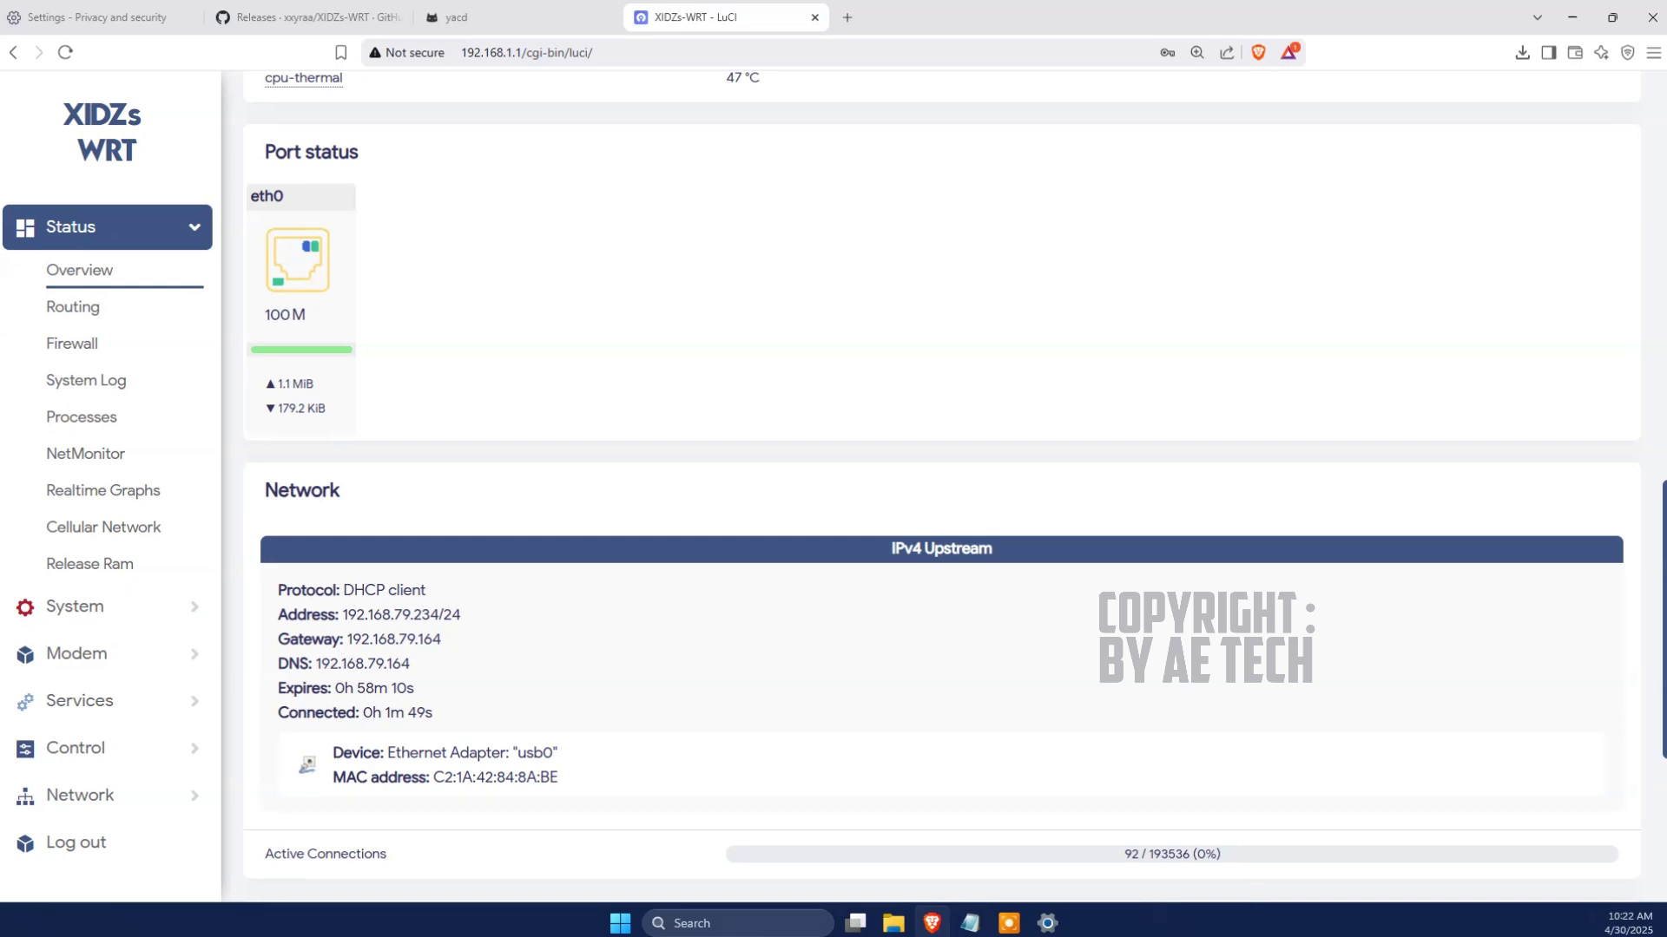
scroll(942, 486, down, 5)
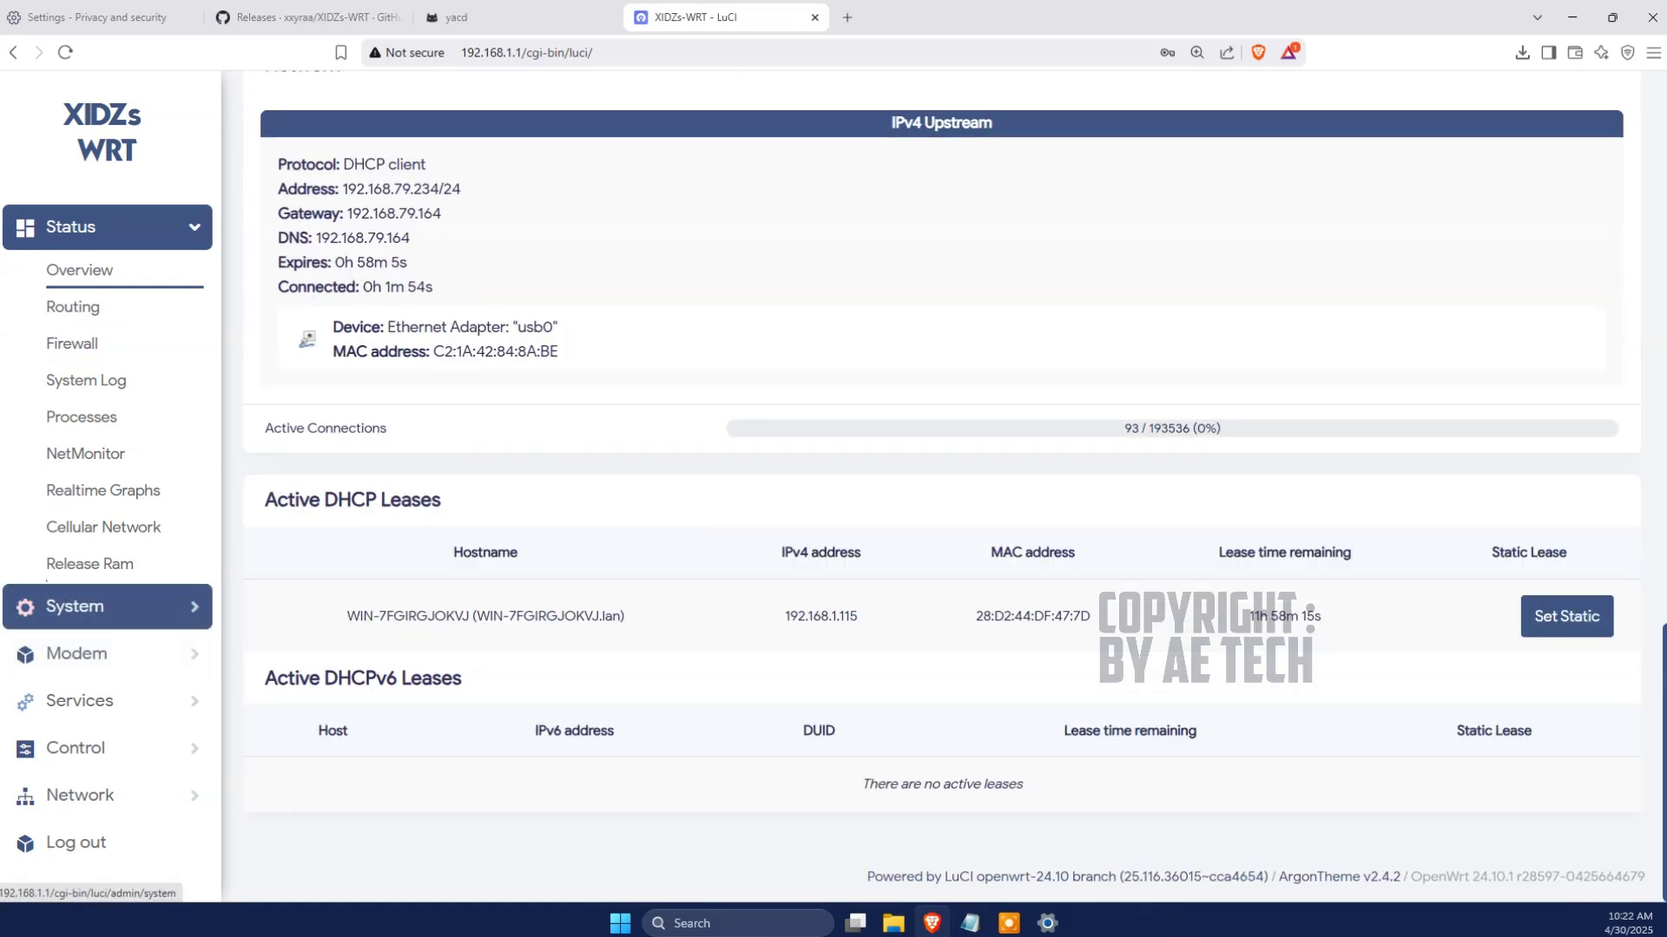
scroll(942, 486, up, 11)
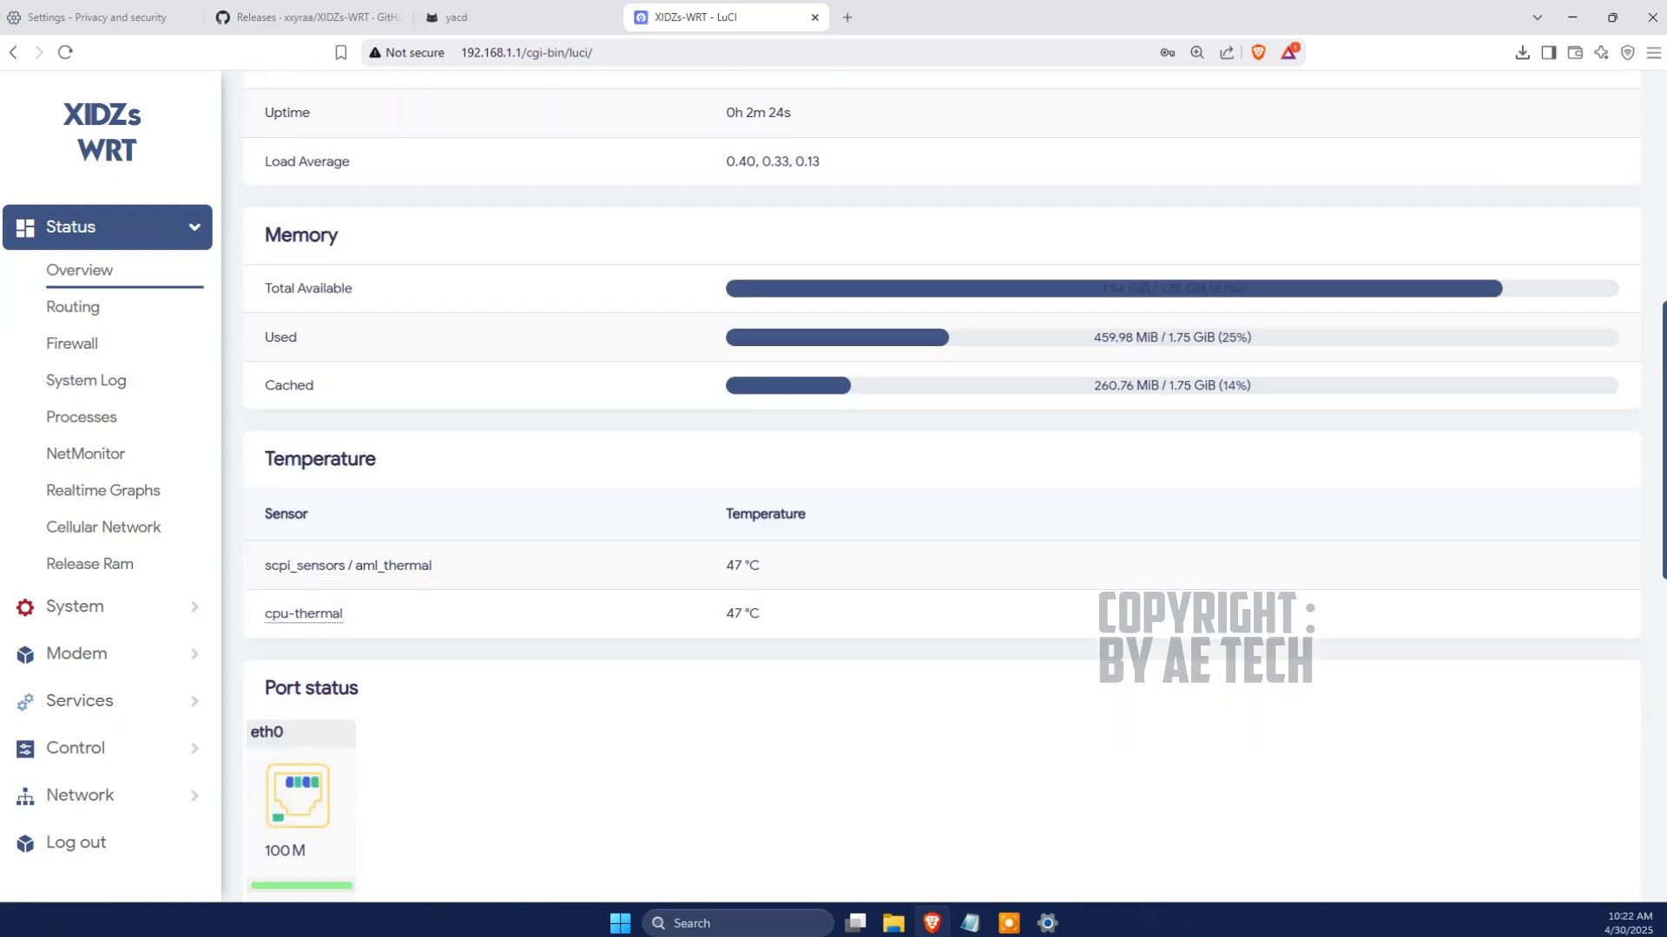
scroll(941, 486, down, 6)
scroll(941, 486, down, 5)
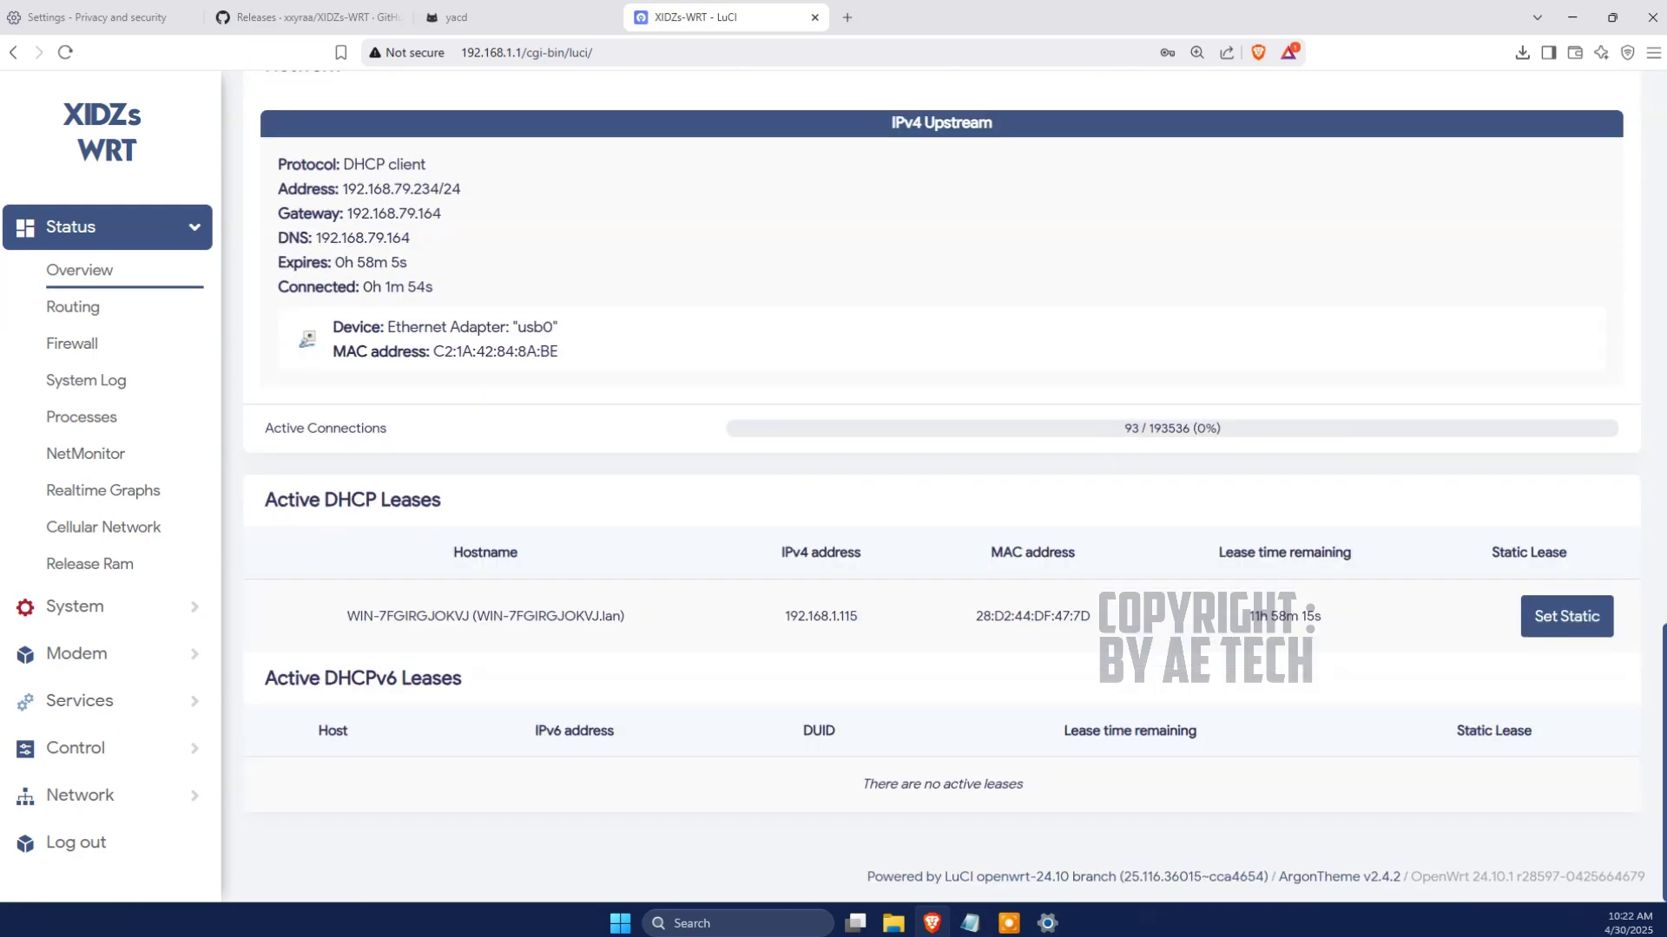
scroll(942, 486, up, 17)
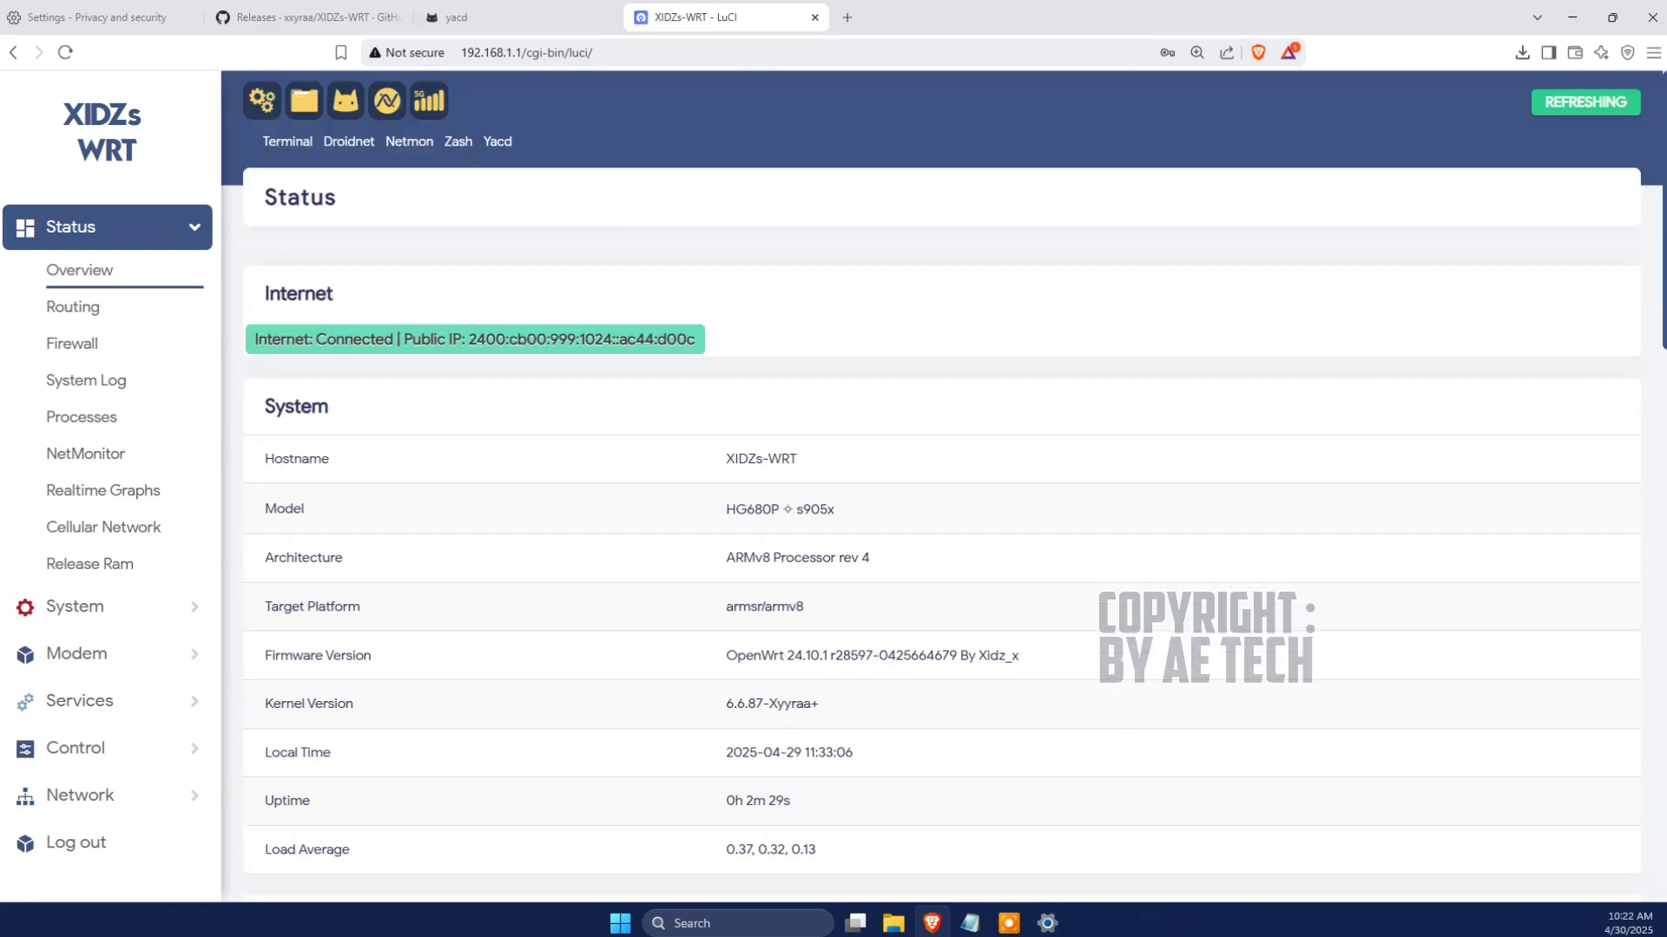
Step: Recheck the HG680P builds on GitHub, then view the router's NetMonitor gauges and Cellular Network status page
click(333, 20)
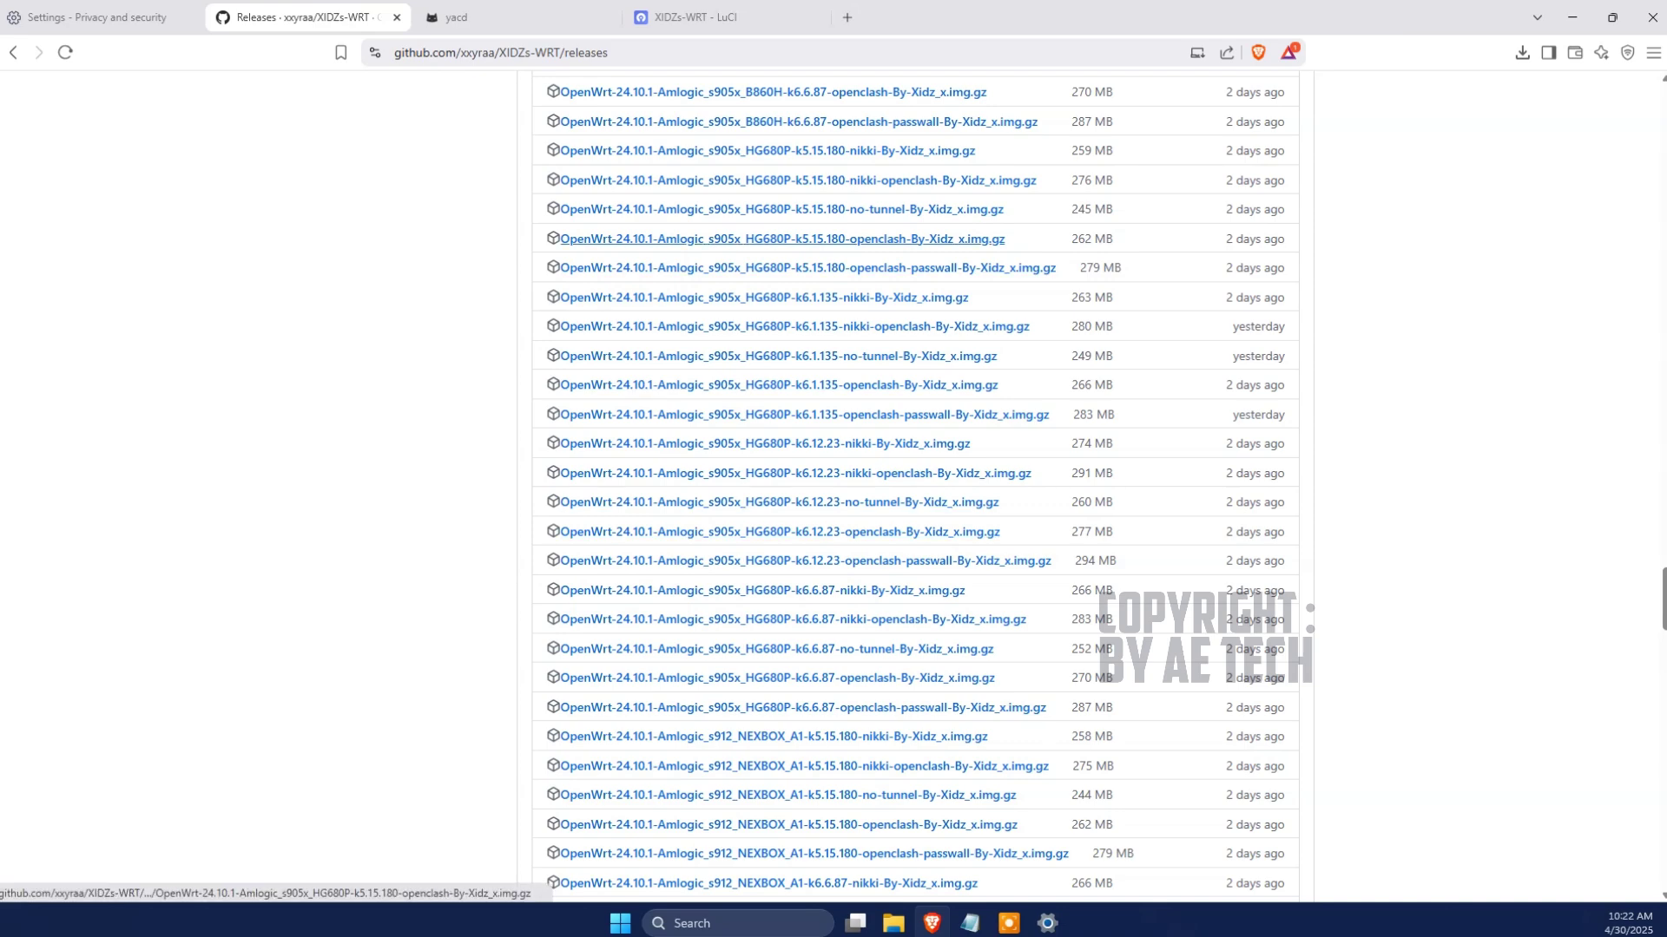
click(694, 17)
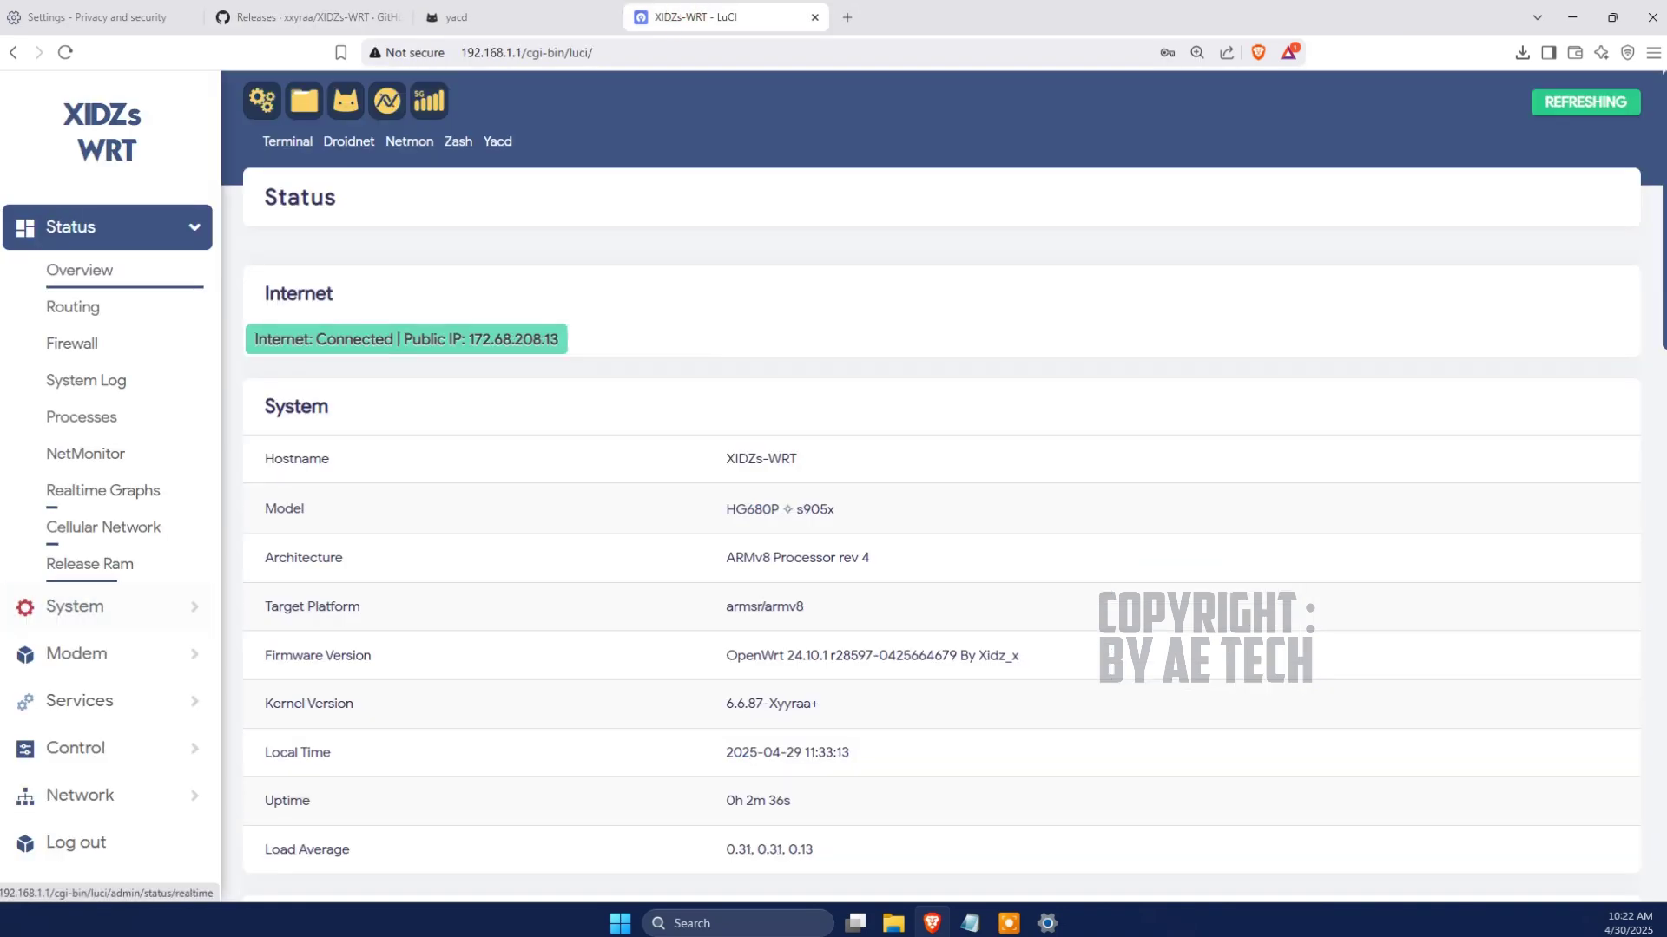
click(118, 460)
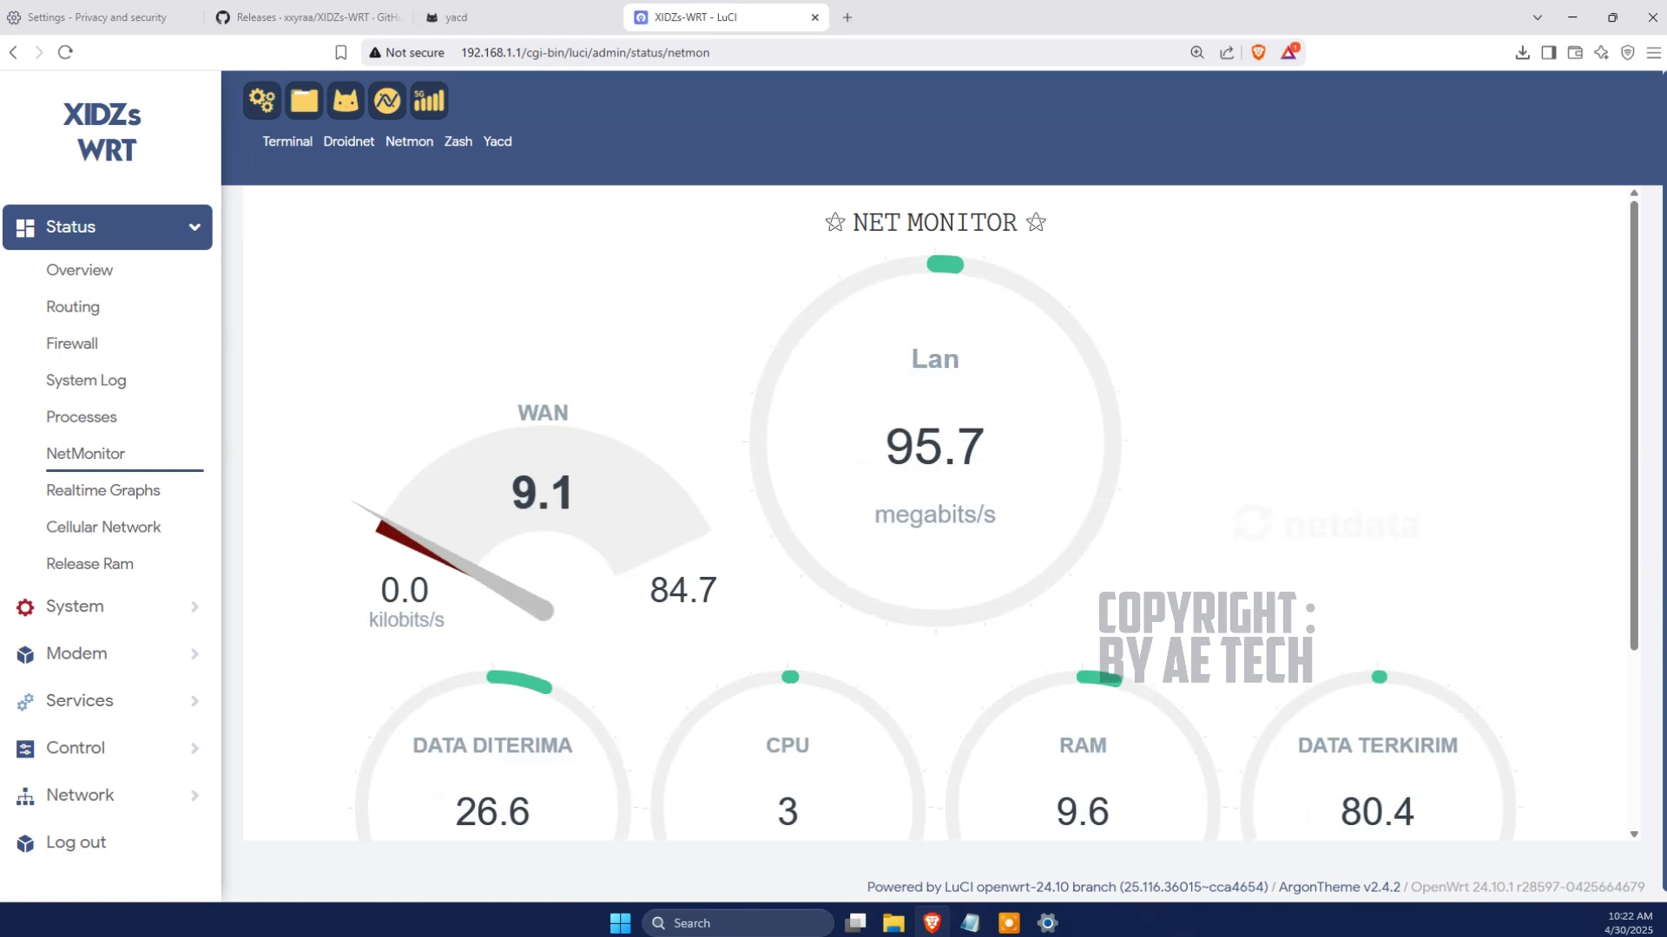
scroll(942, 513, down, 3)
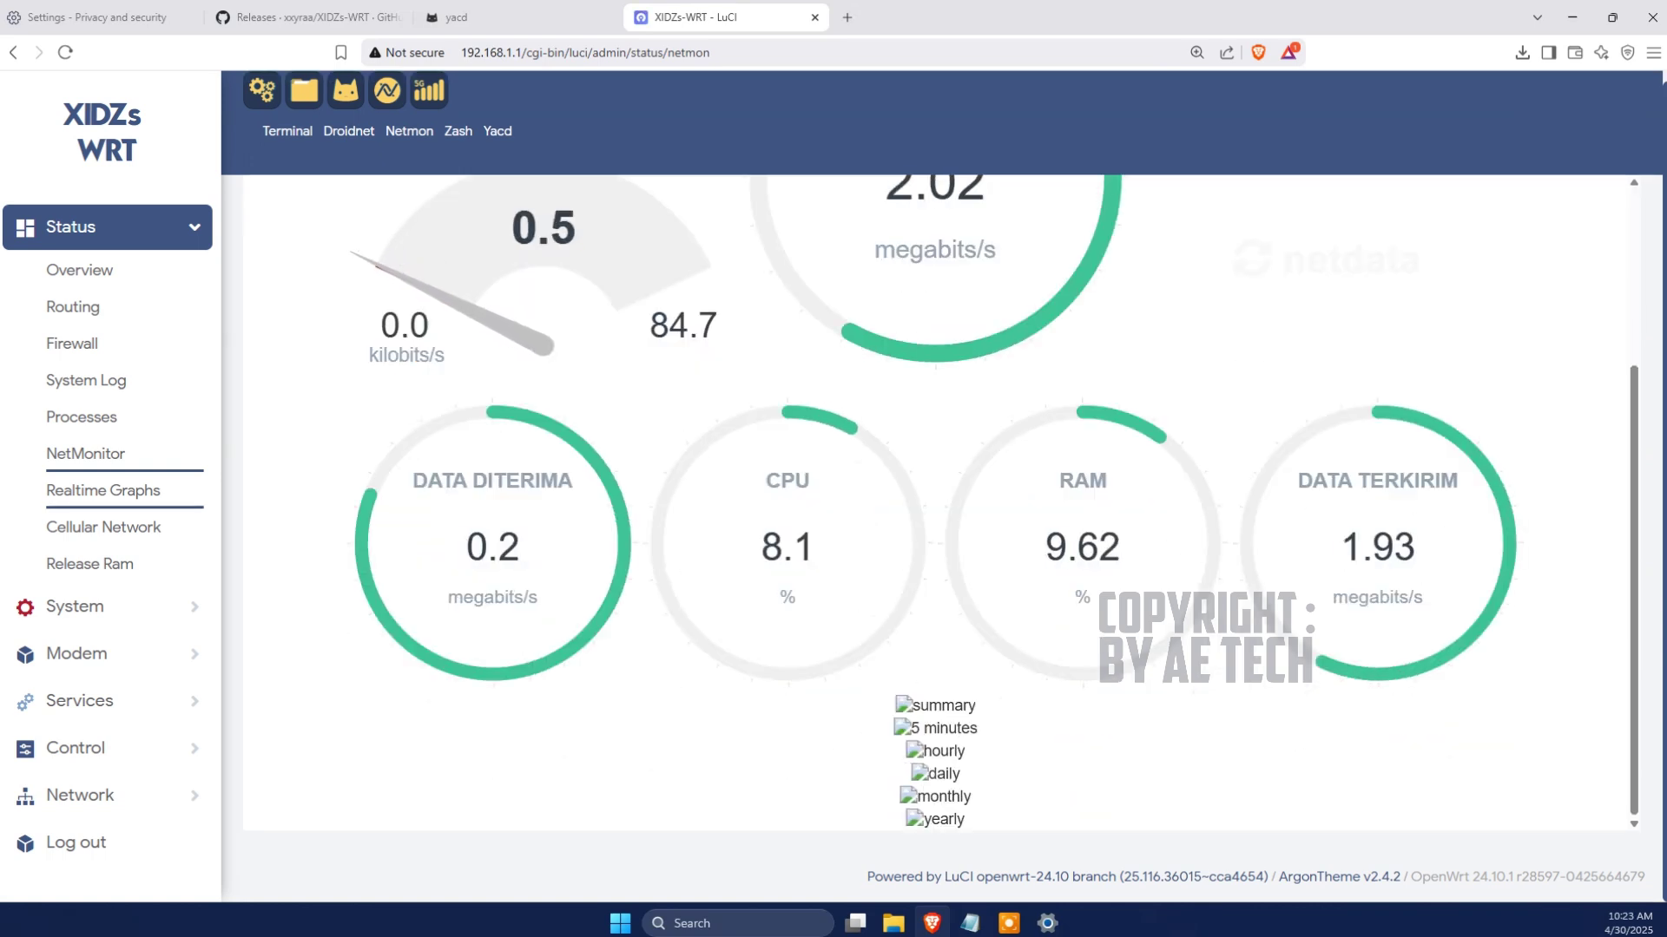
click(117, 528)
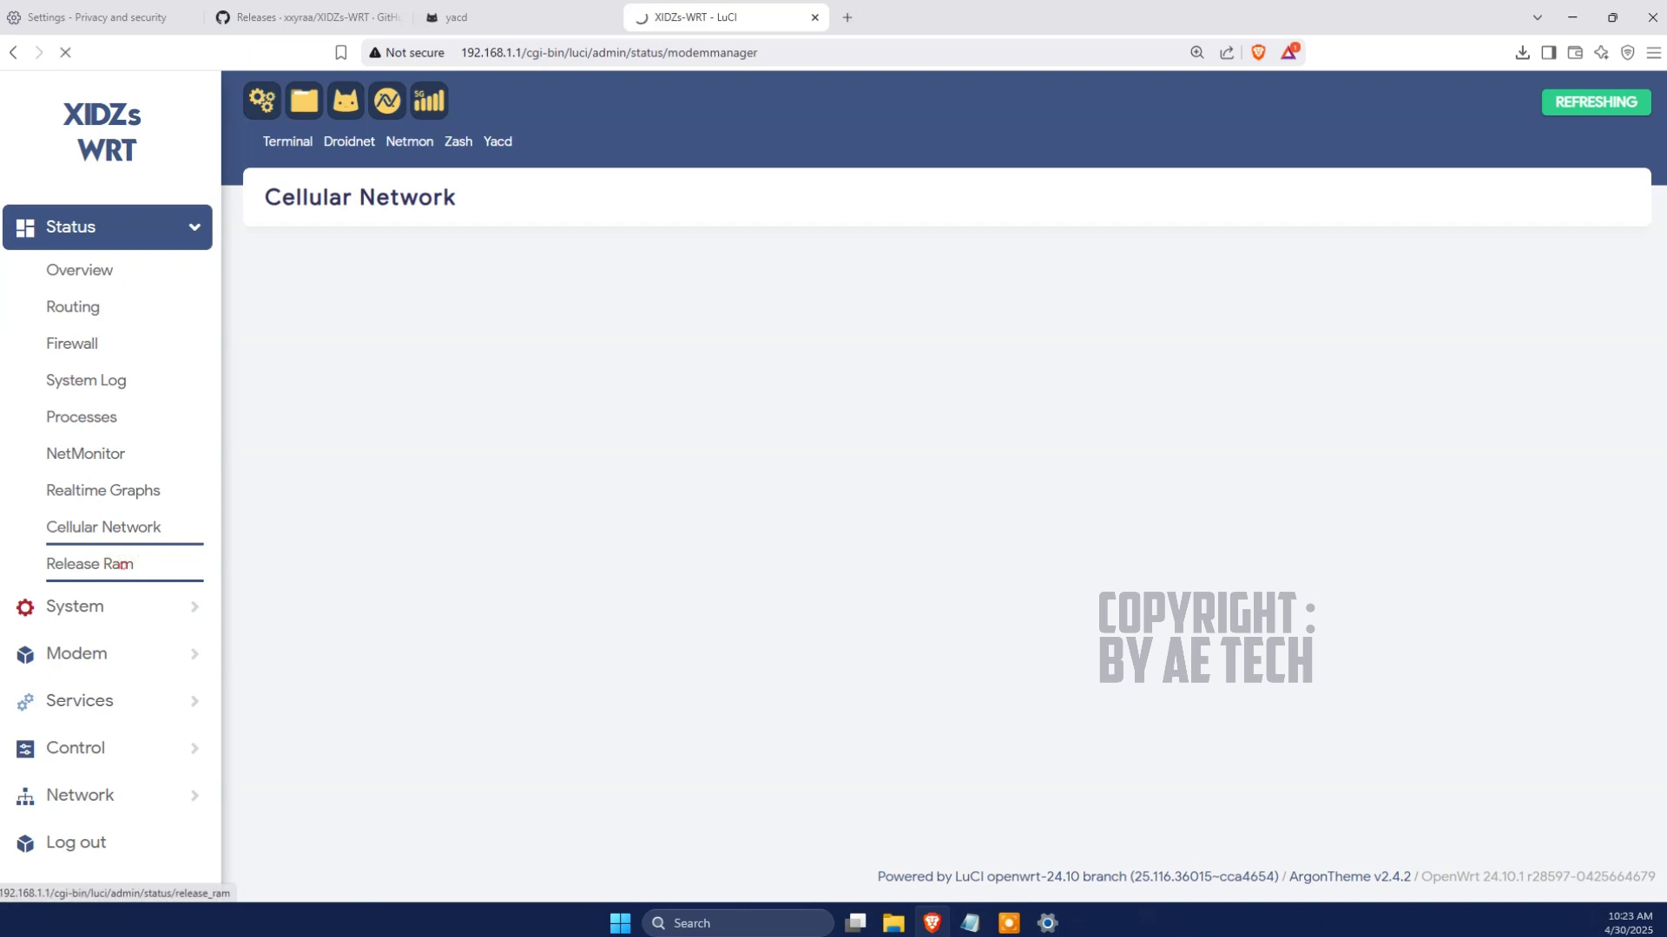
Step: View the router's File Manager and the Amlogic Service page with its supported boxes
click(78, 607)
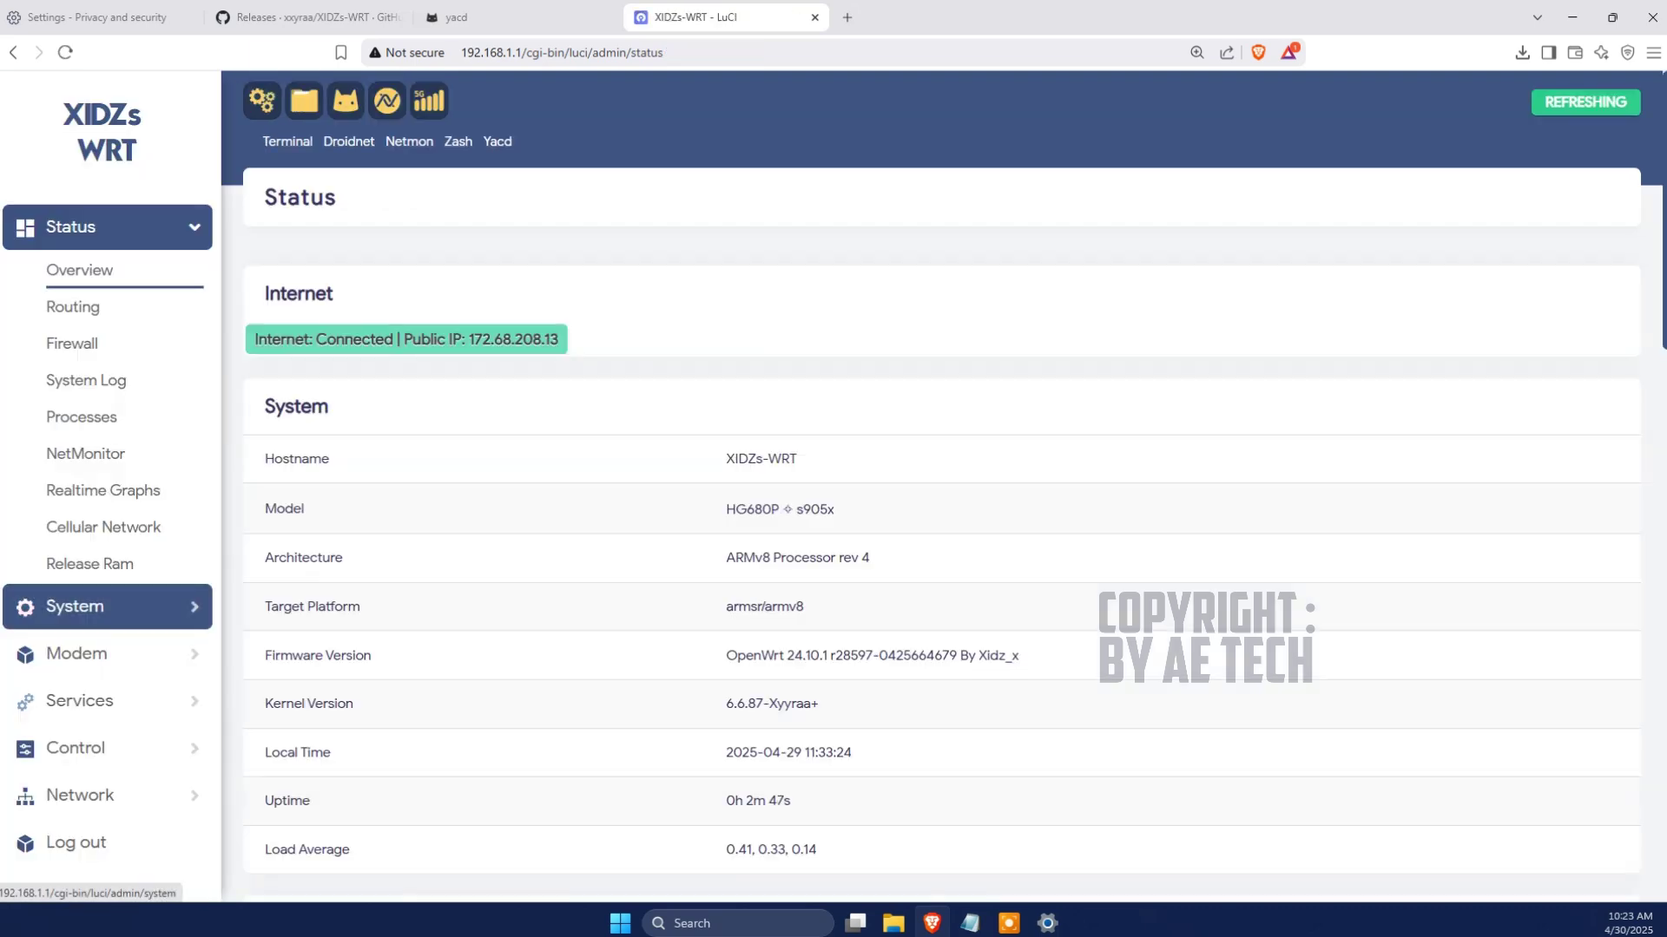
click(132, 593)
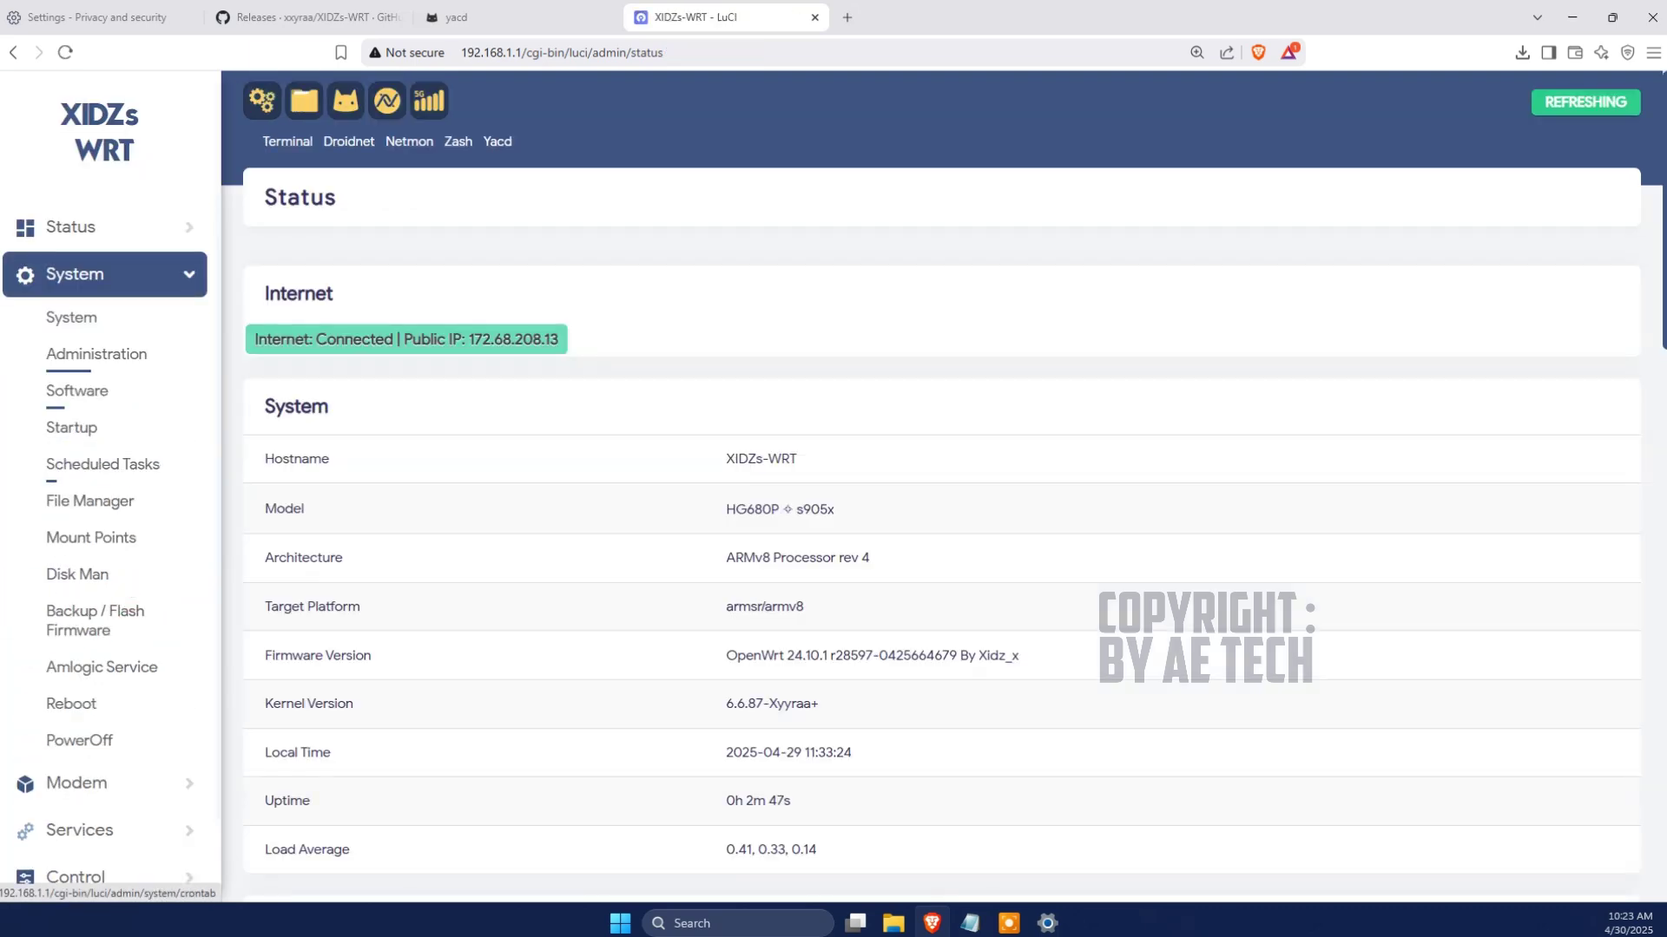
click(93, 503)
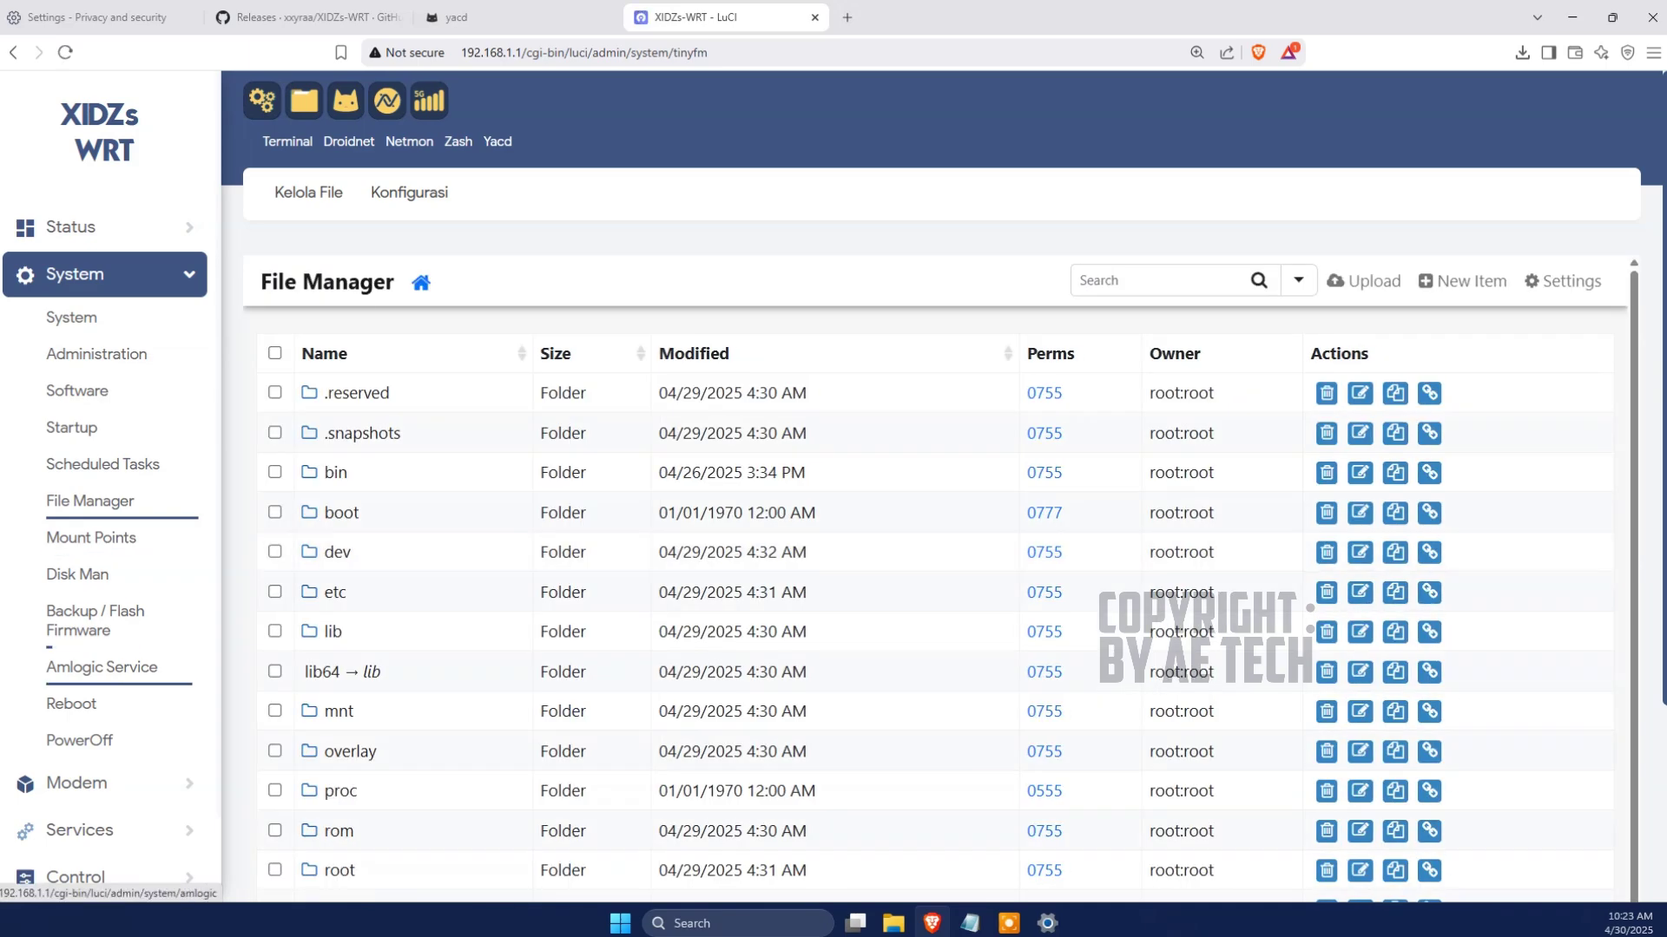
click(122, 666)
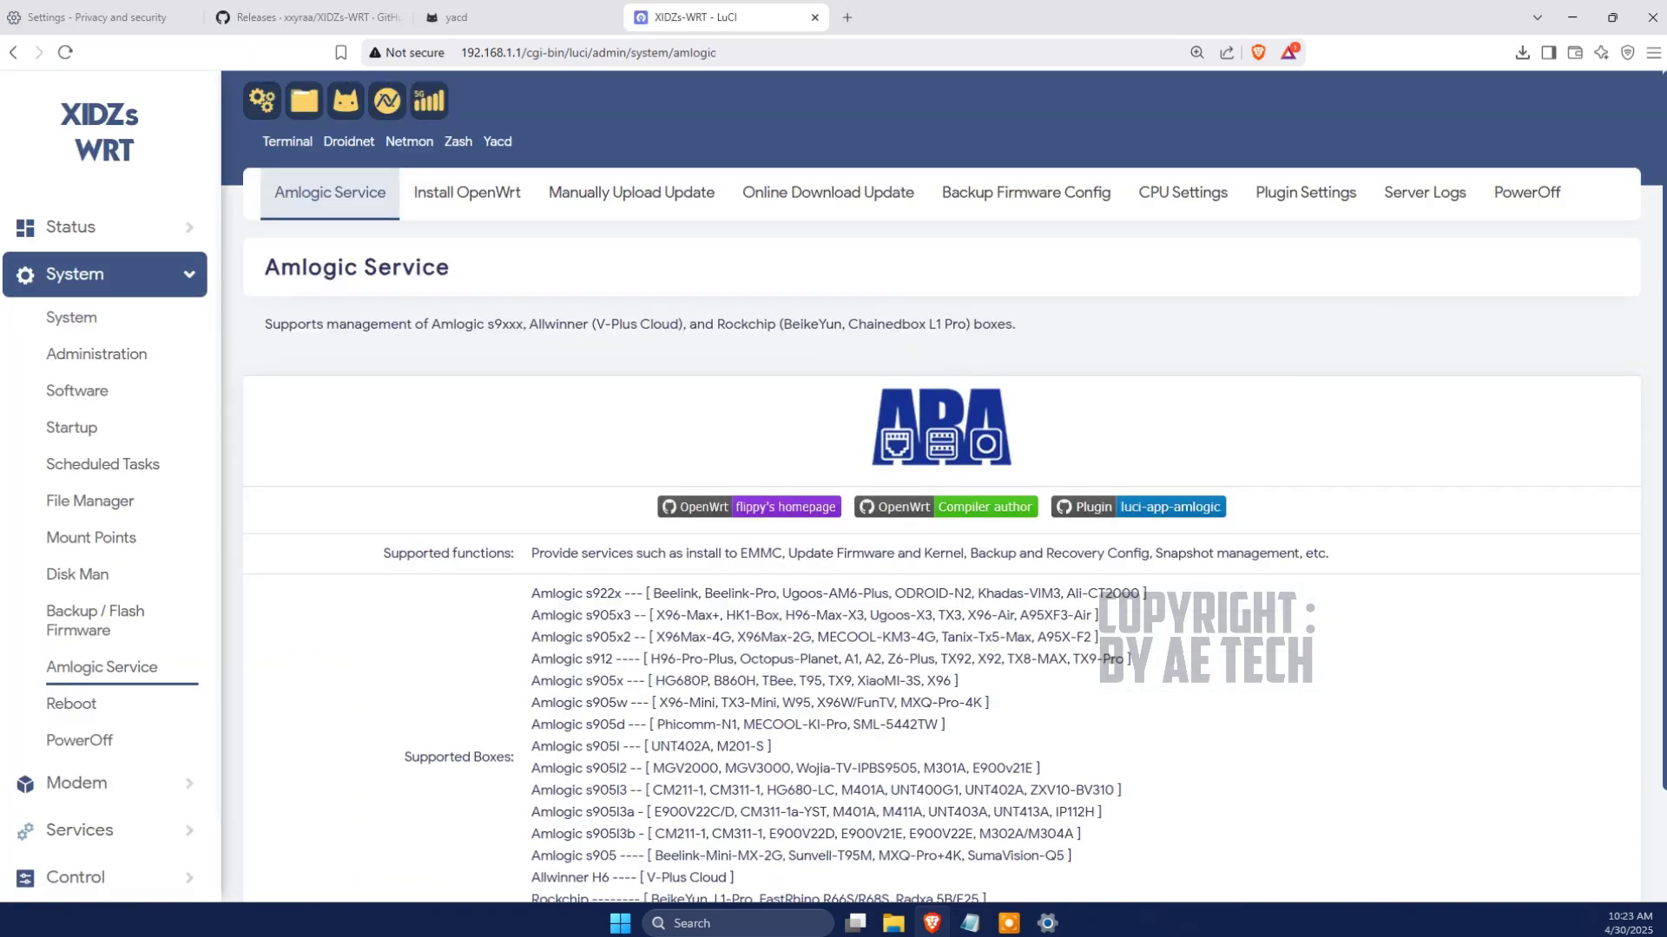
scroll(942, 521, down, 2)
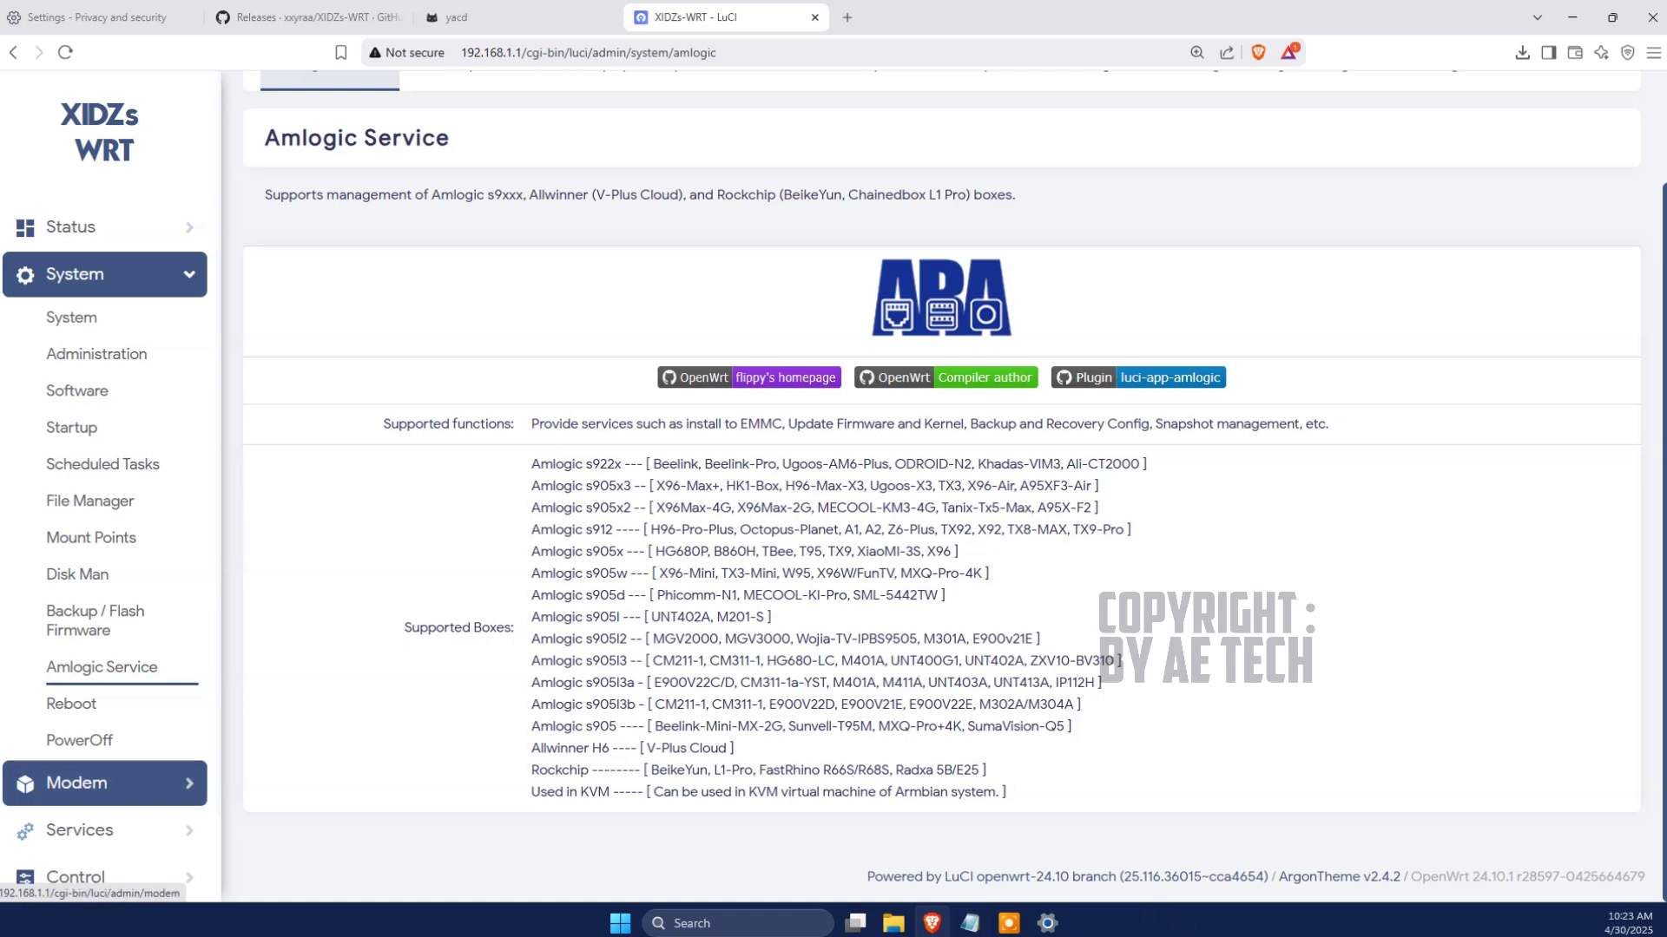
Step: View the modem's Modeminfo page and the received SMS Messages page
click(77, 783)
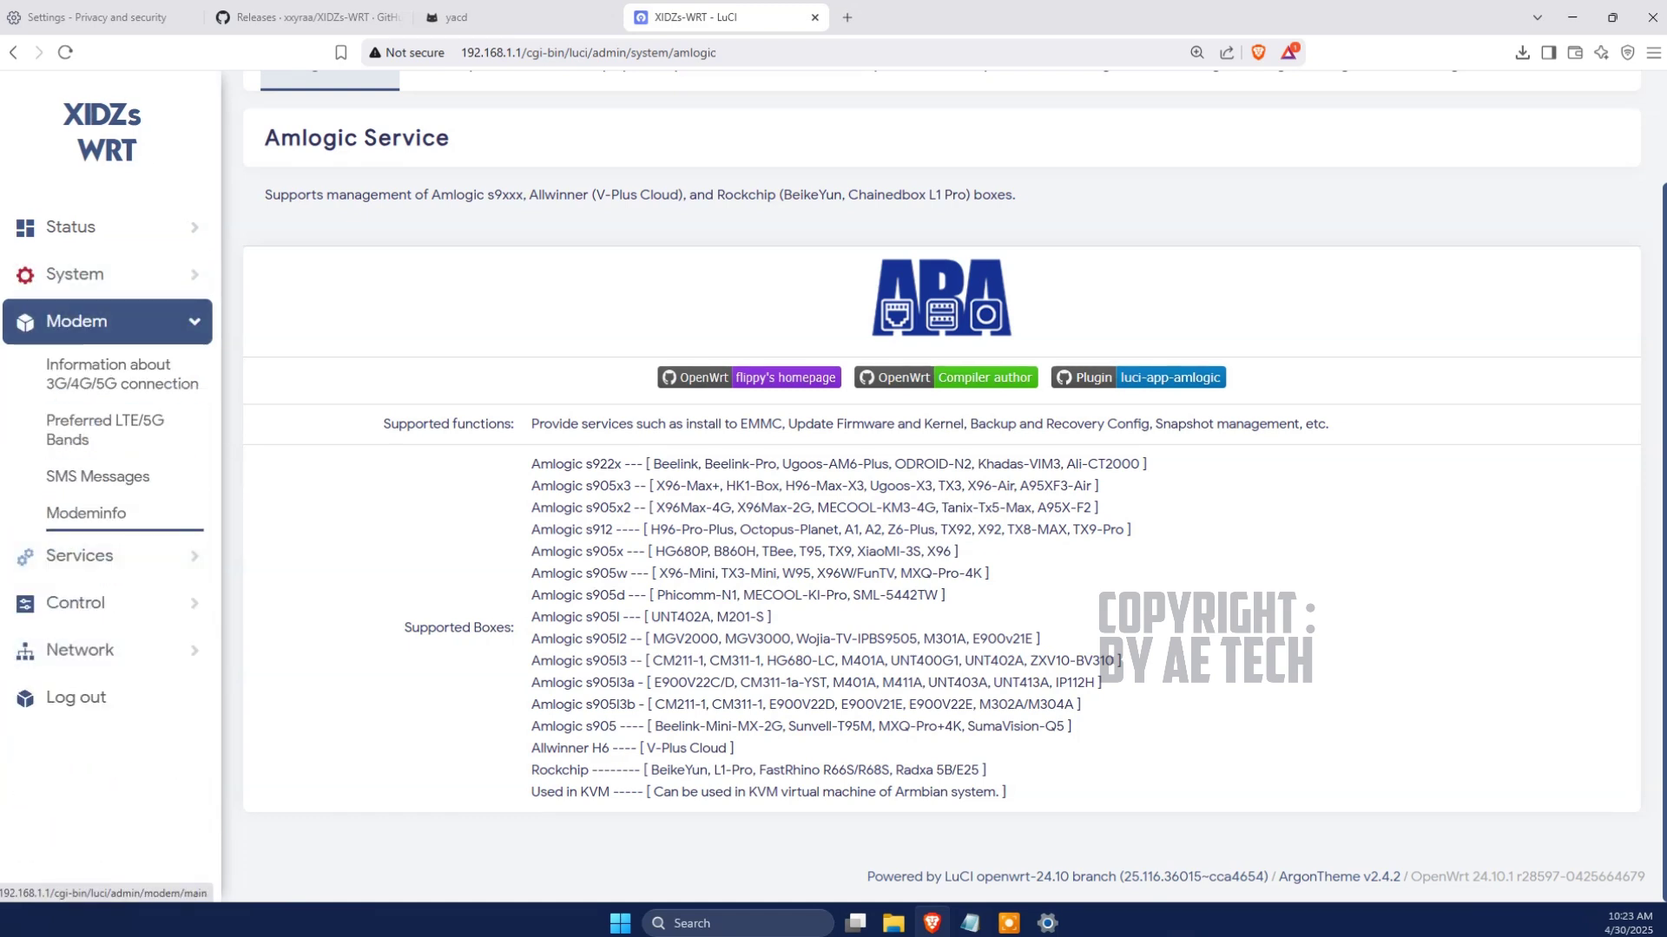
click(111, 513)
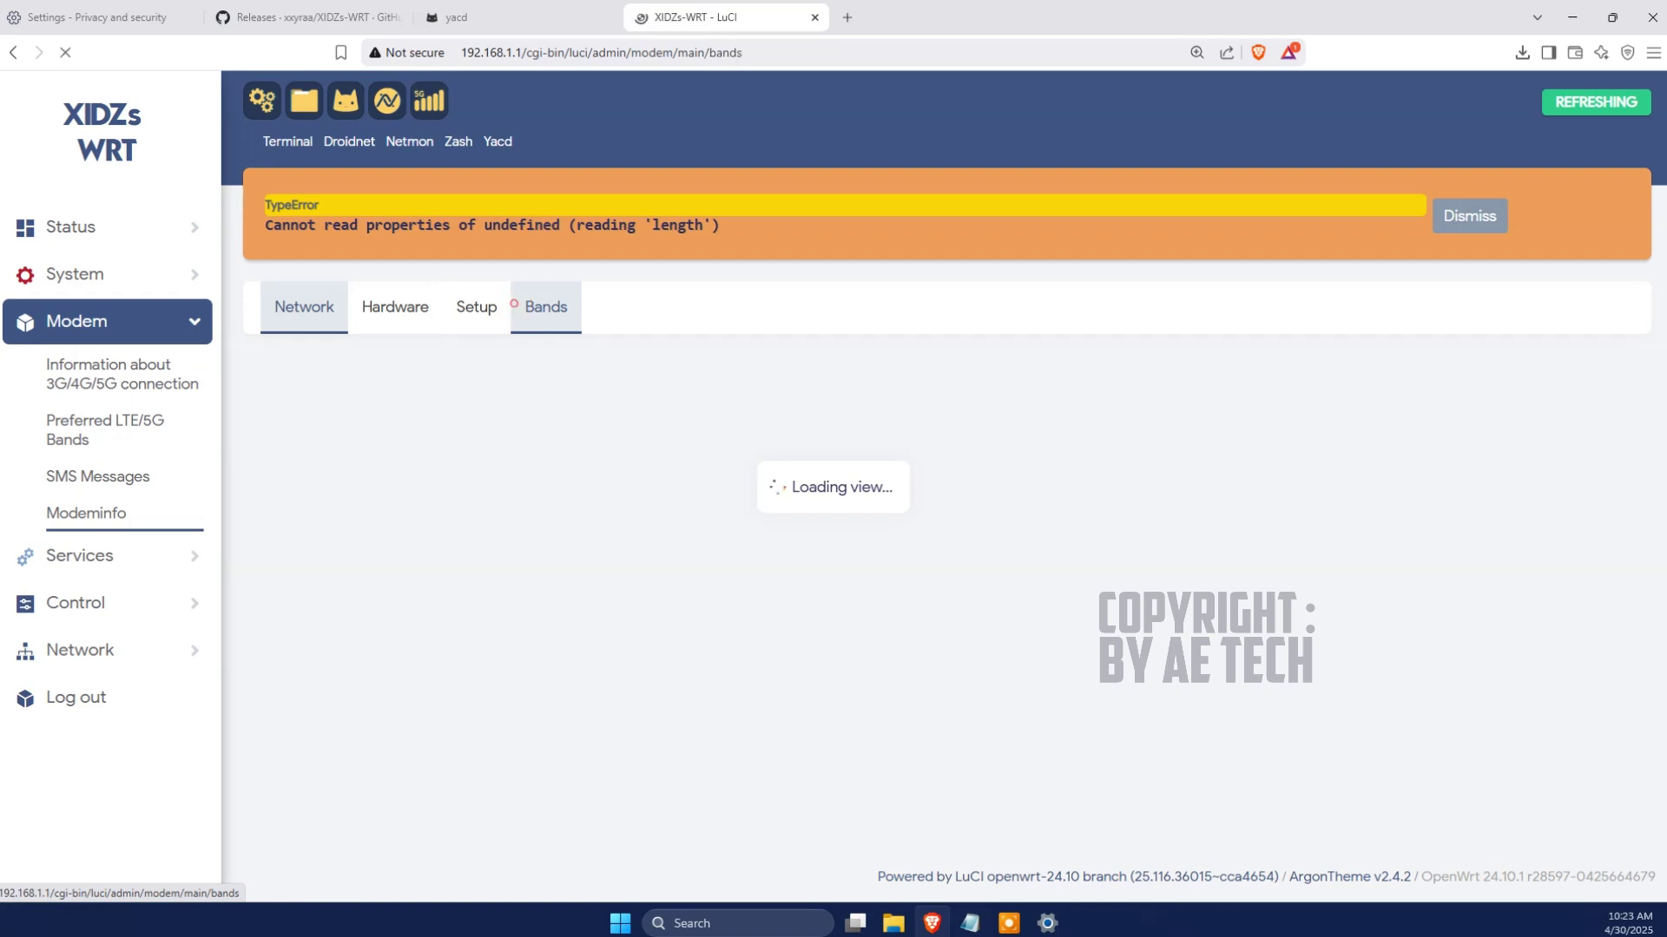
click(97, 476)
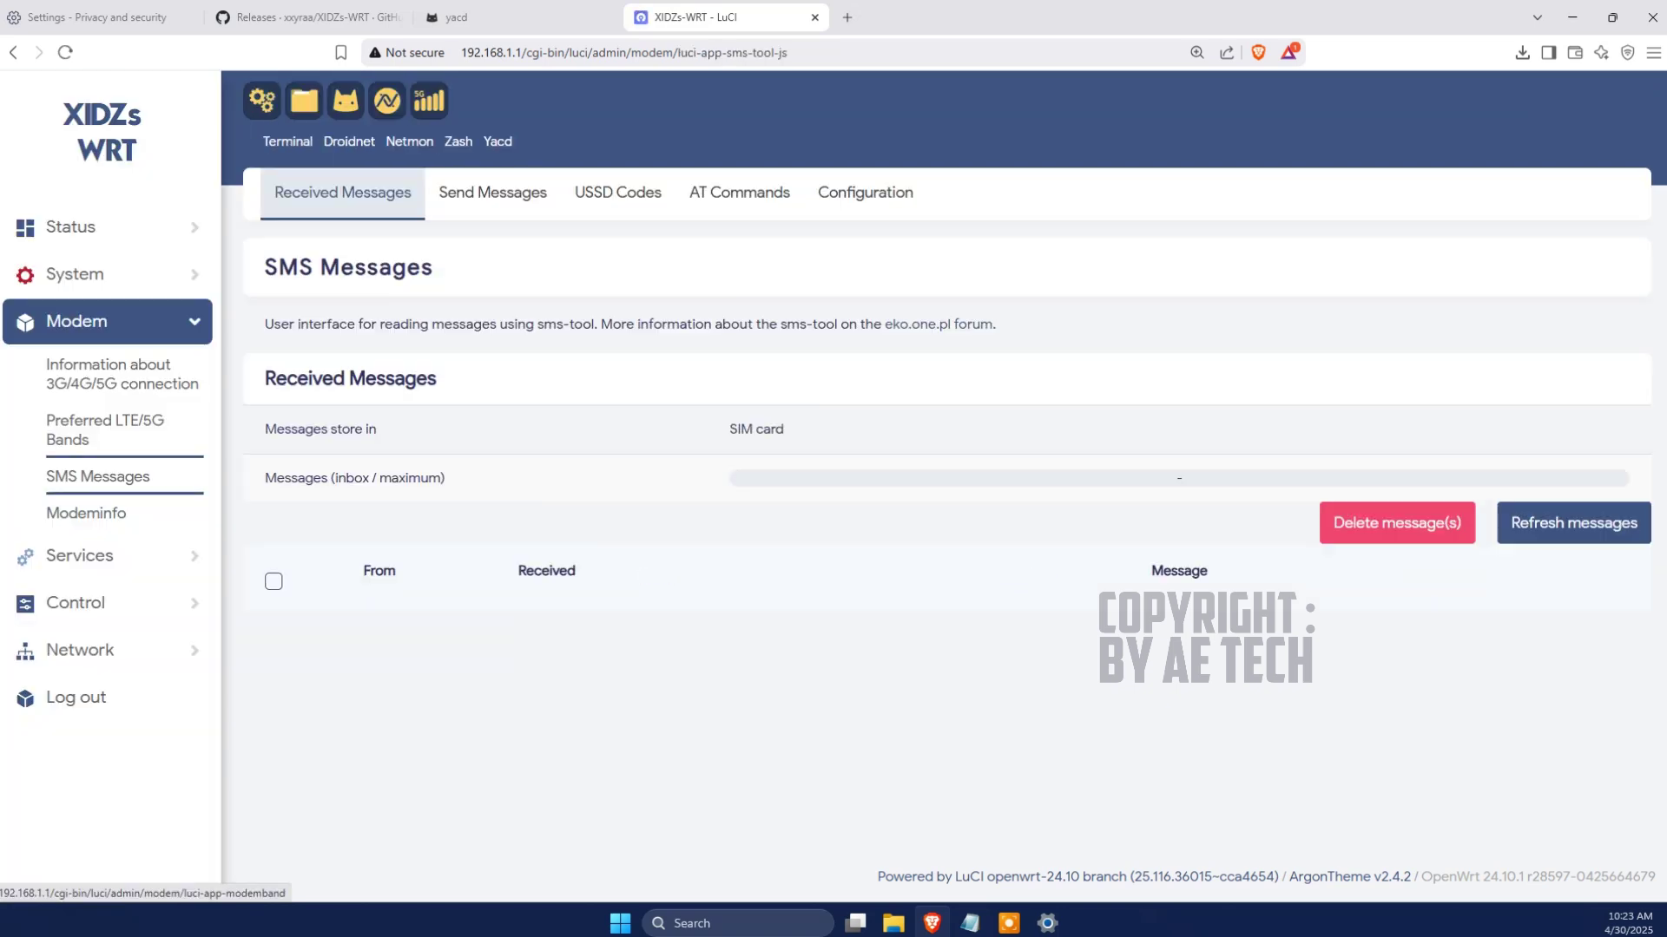
click(75, 602)
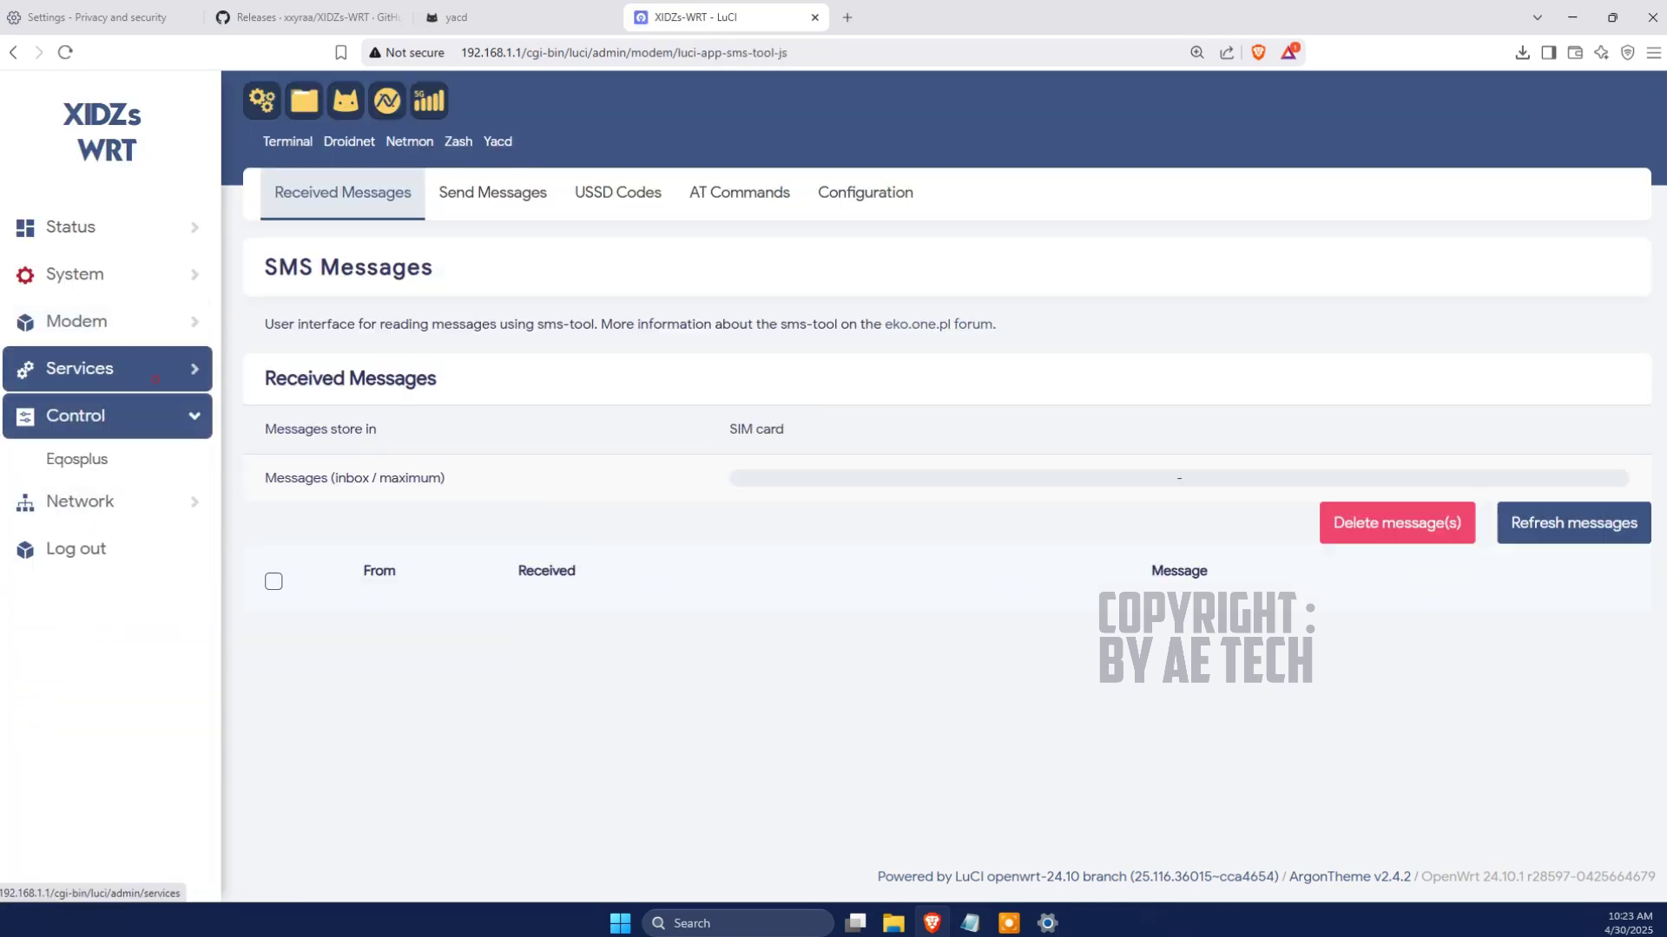
Step: View the DroidNet service's Device page and look through its base and monitoring settings
click(79, 368)
click(104, 448)
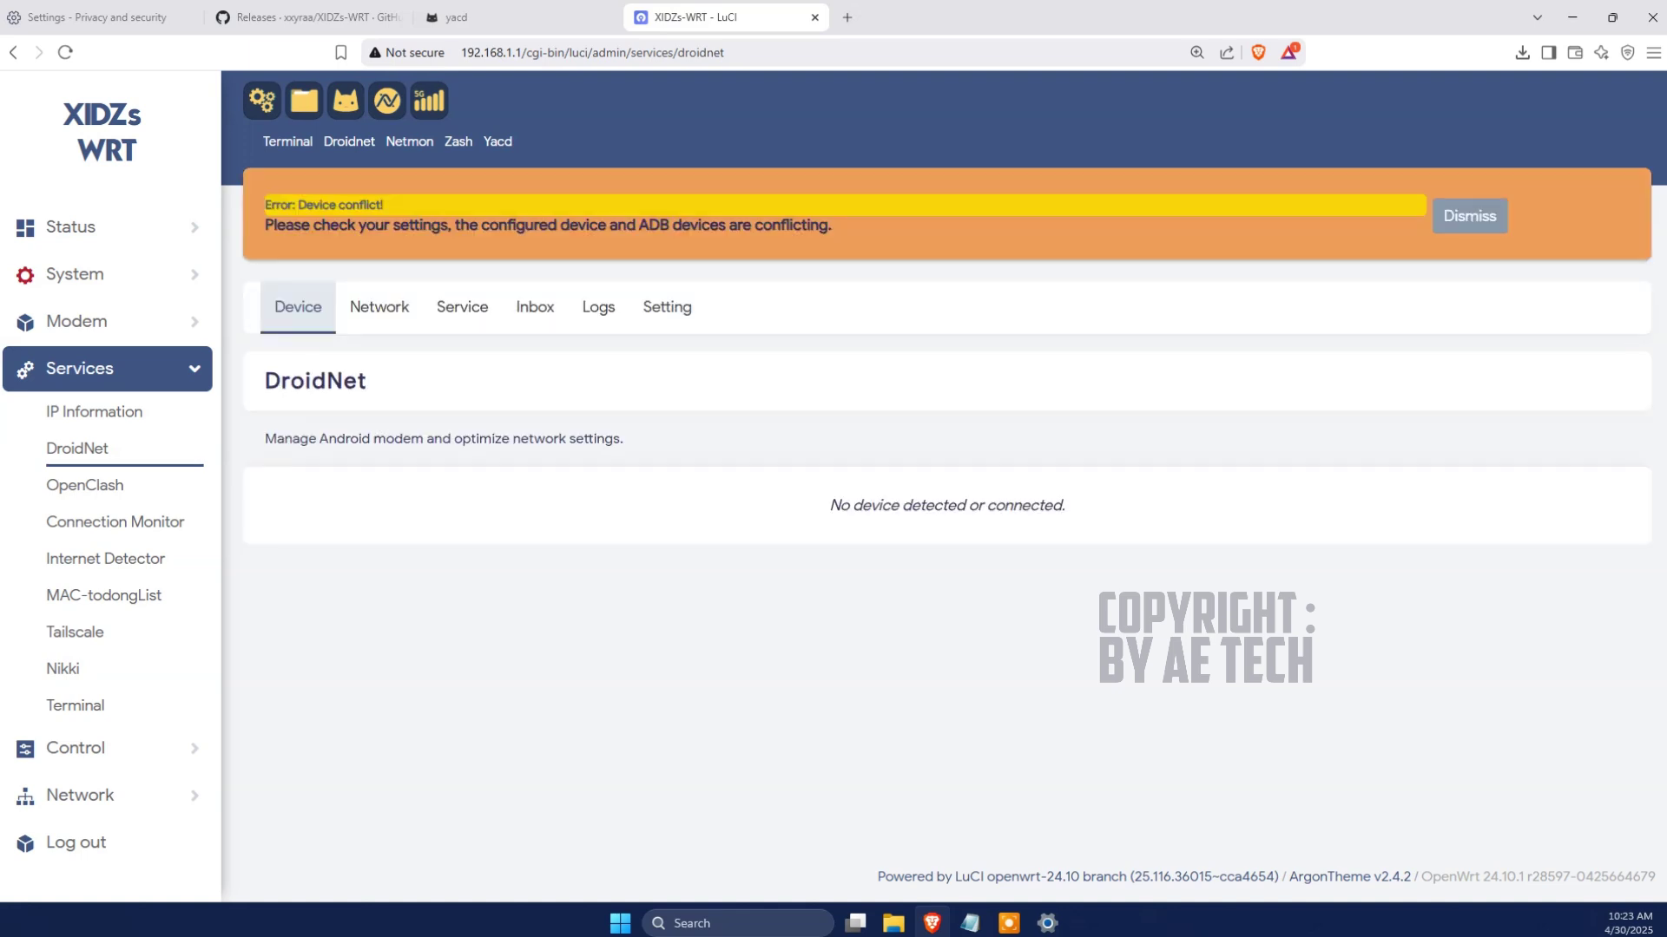
click(667, 307)
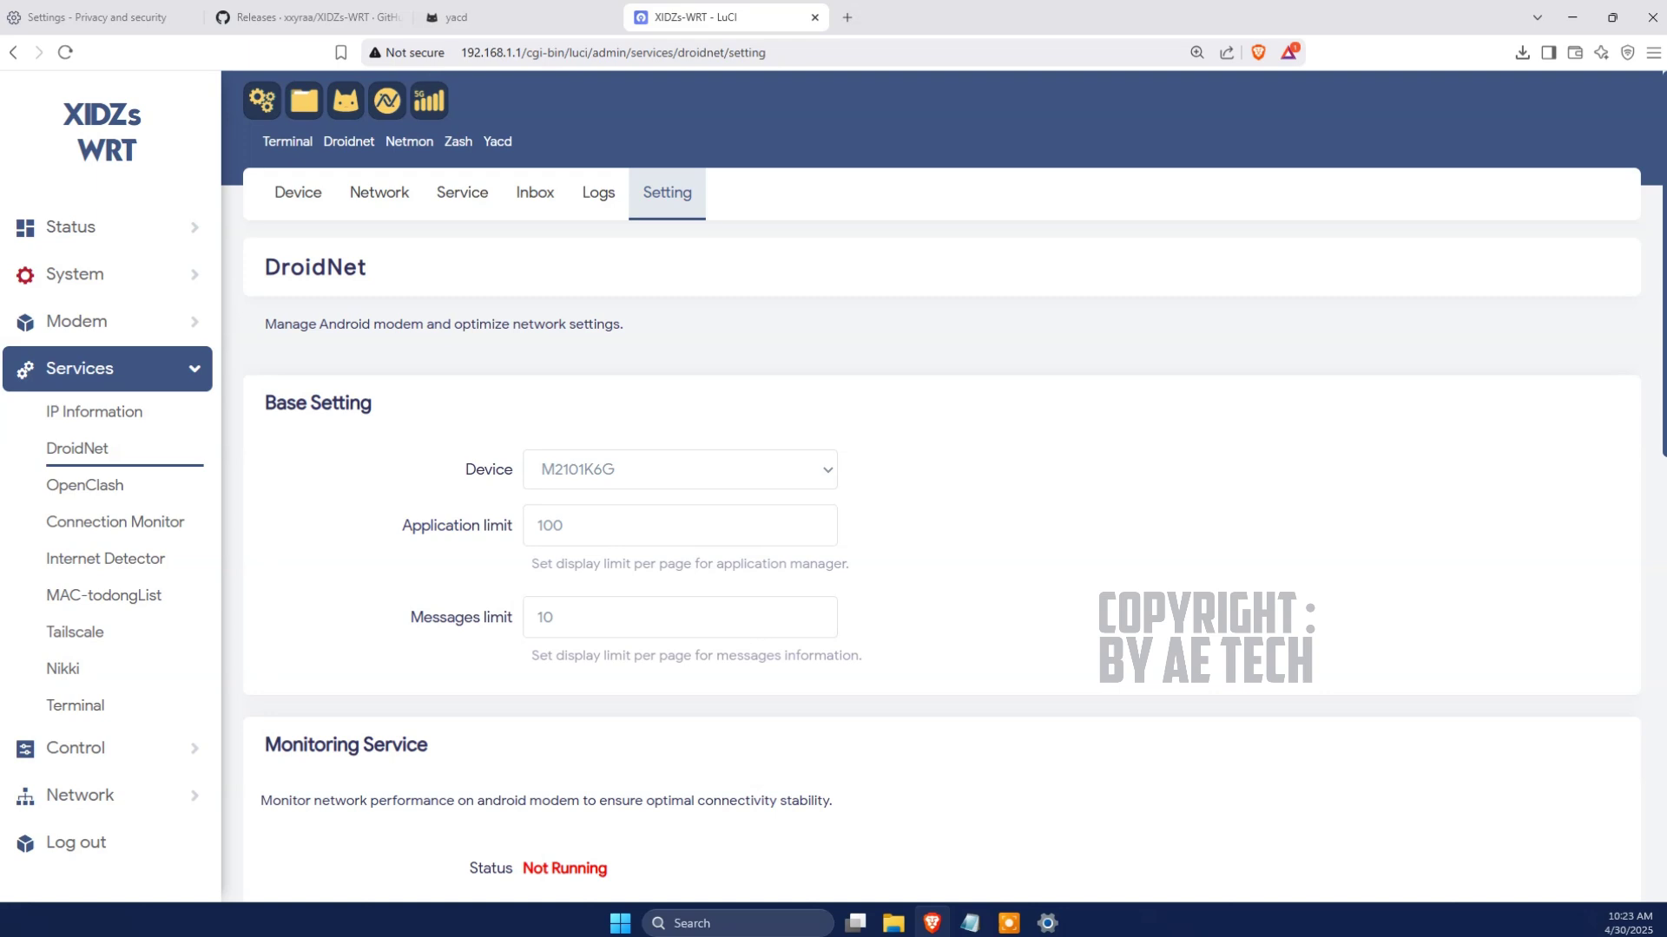
scroll(942, 521, down, 5)
scroll(942, 520, up, 5)
Step: Recheck DroidNet's Device page, dismiss its error notice, and check the Network and Service pages
click(299, 195)
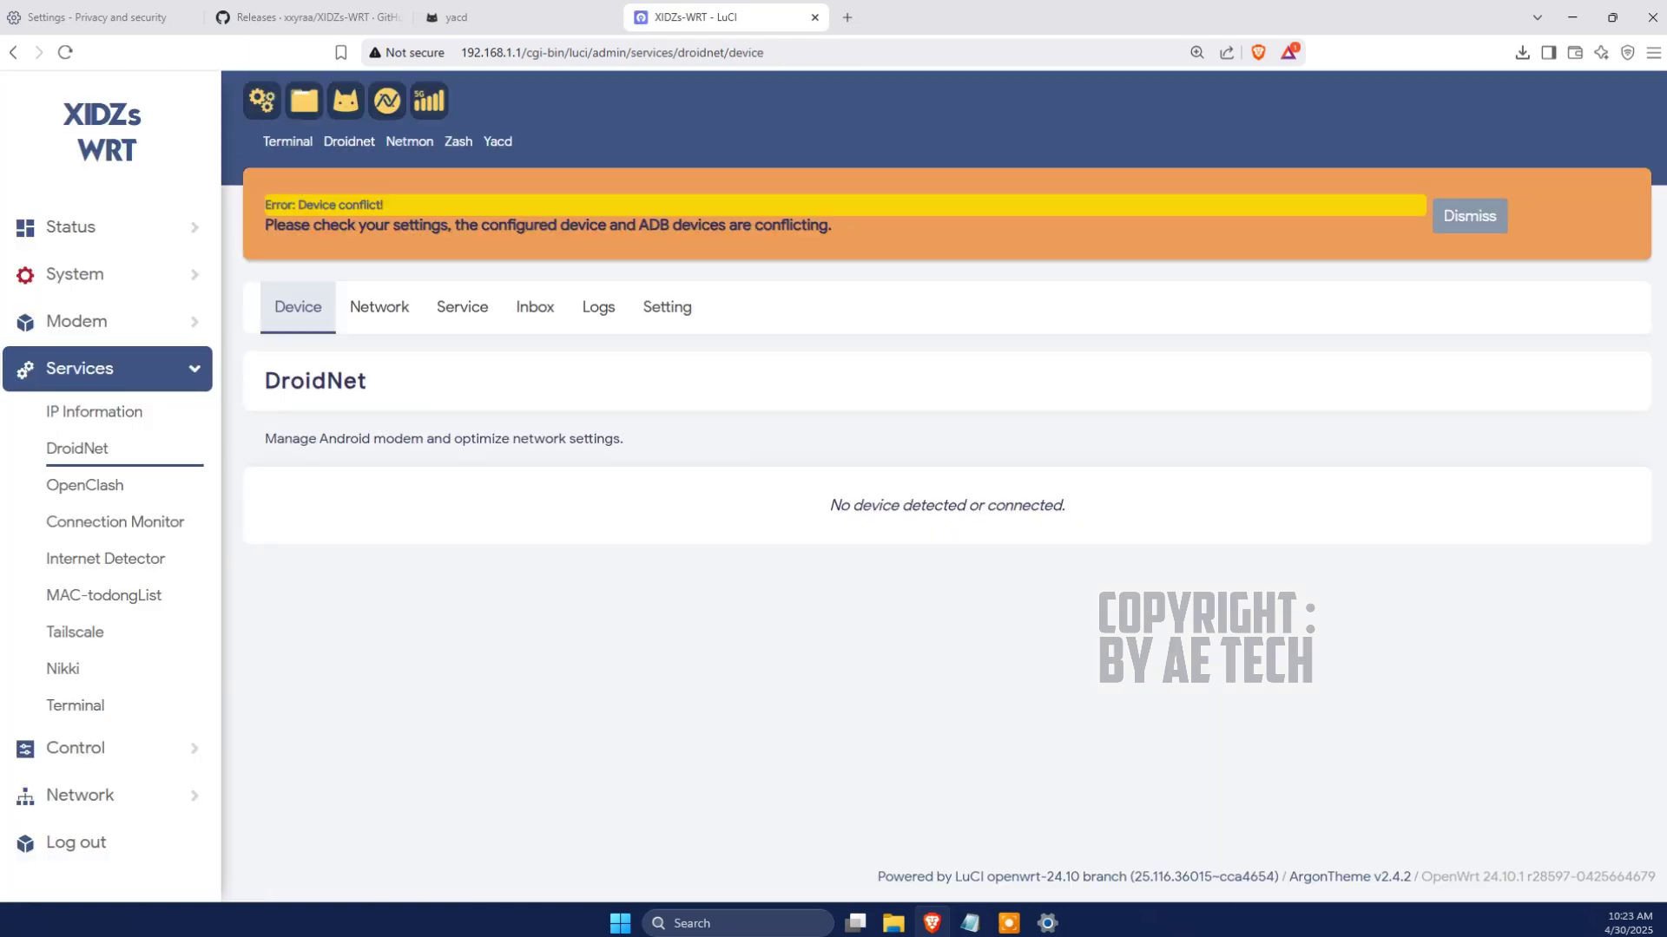
click(1469, 215)
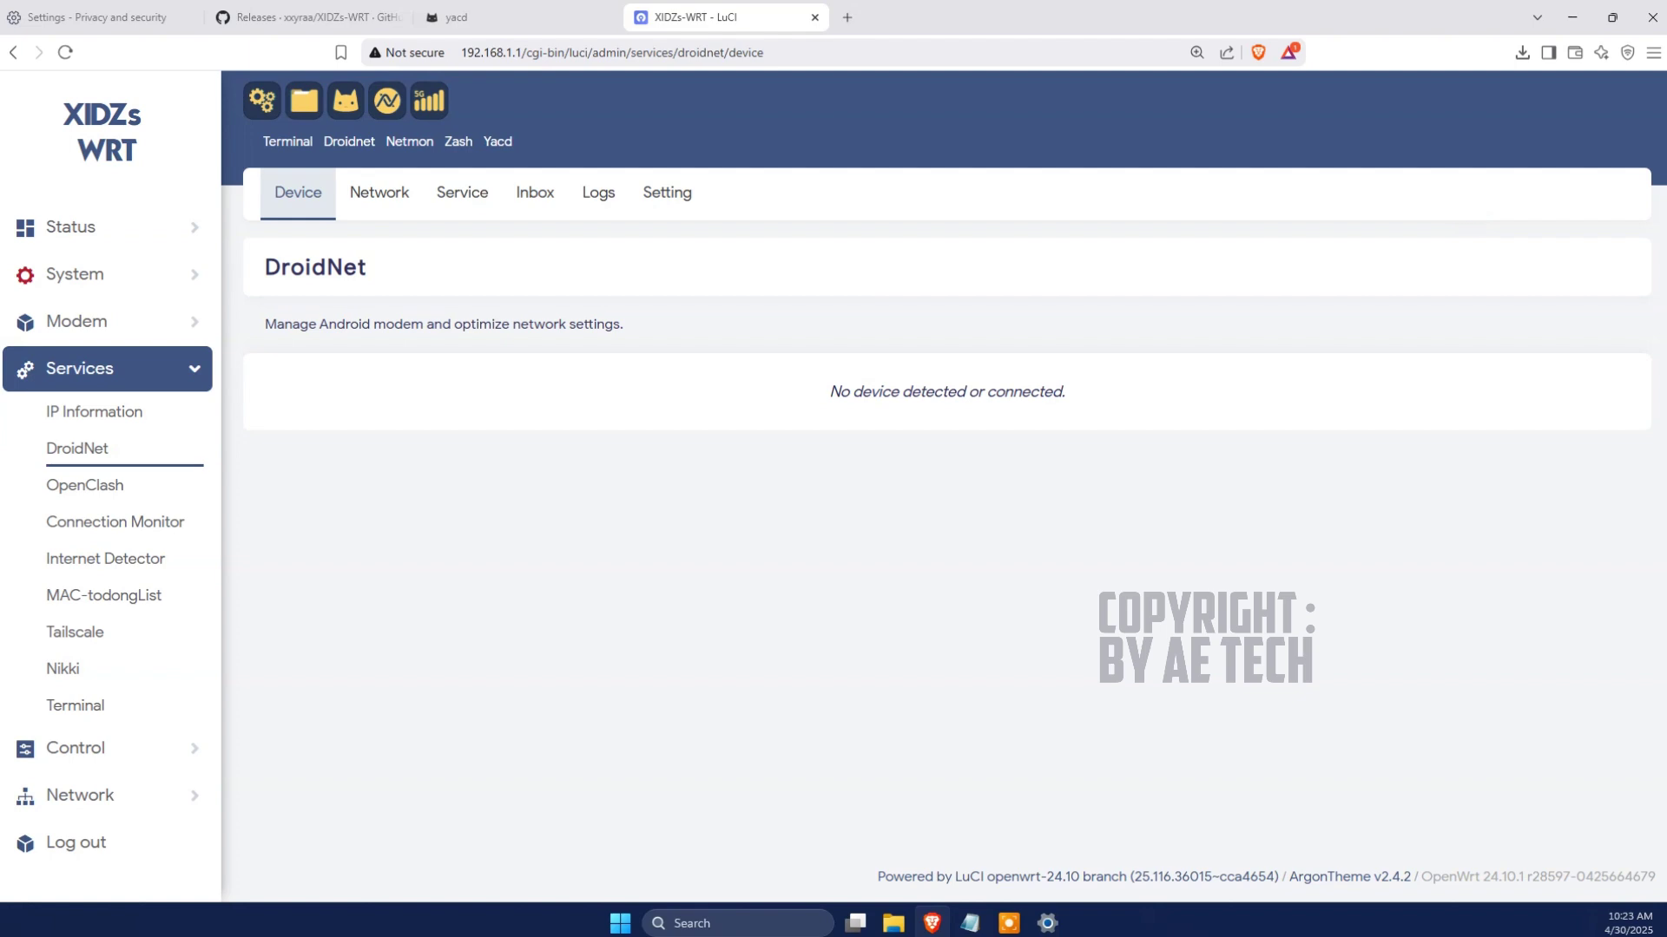
click(379, 192)
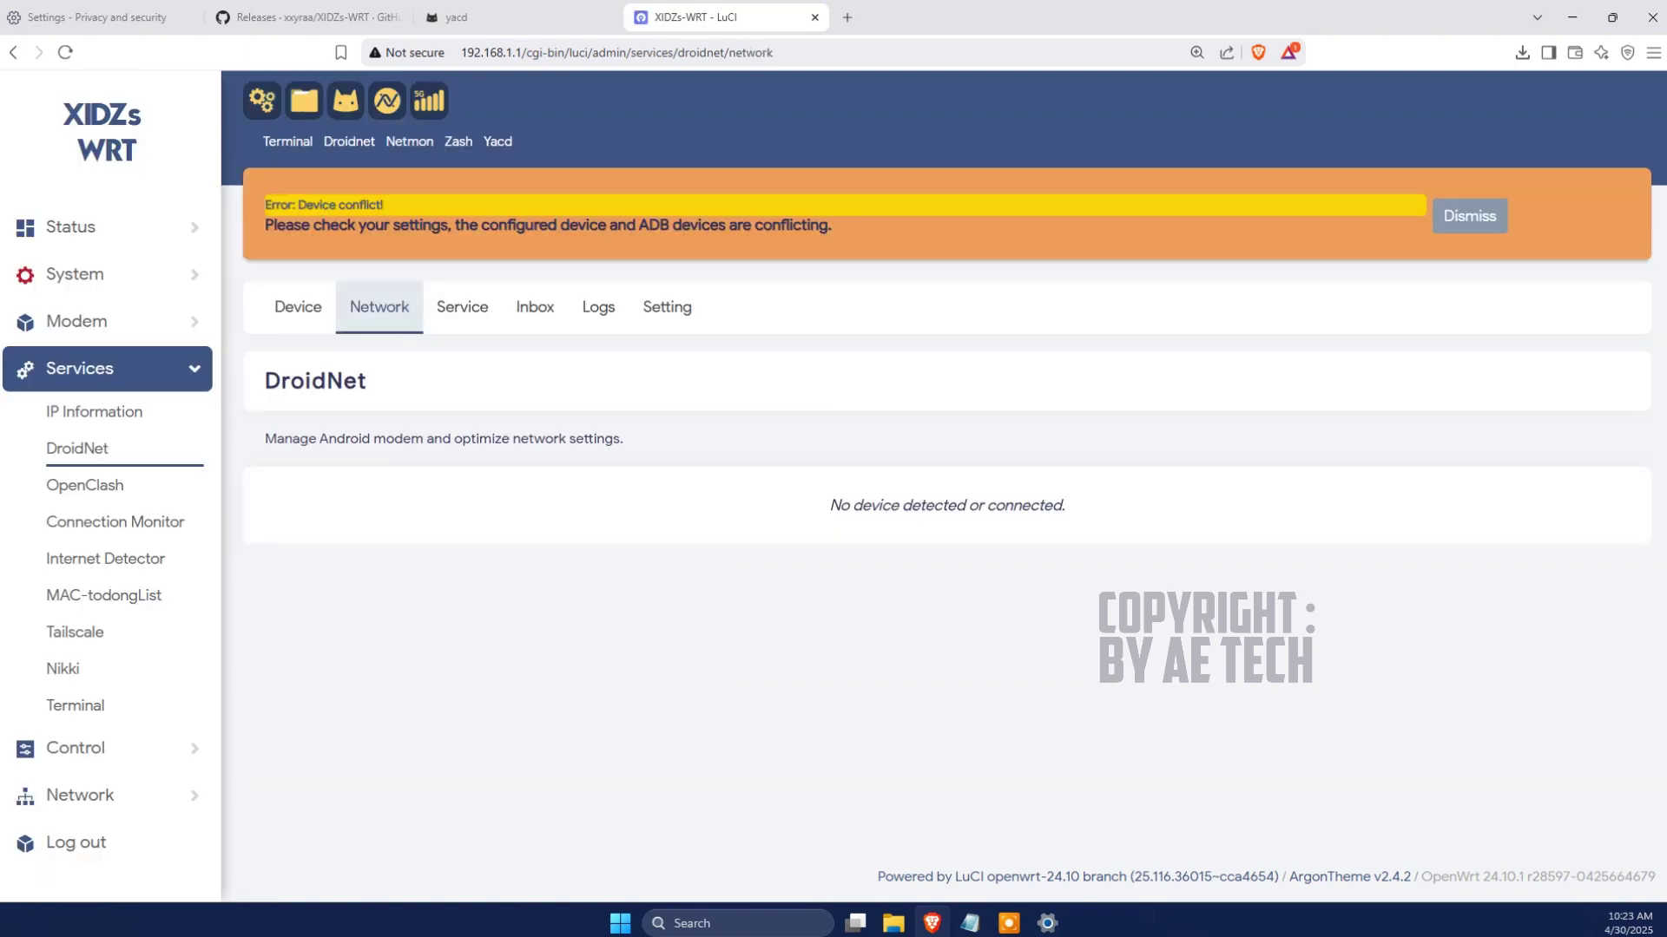
click(462, 313)
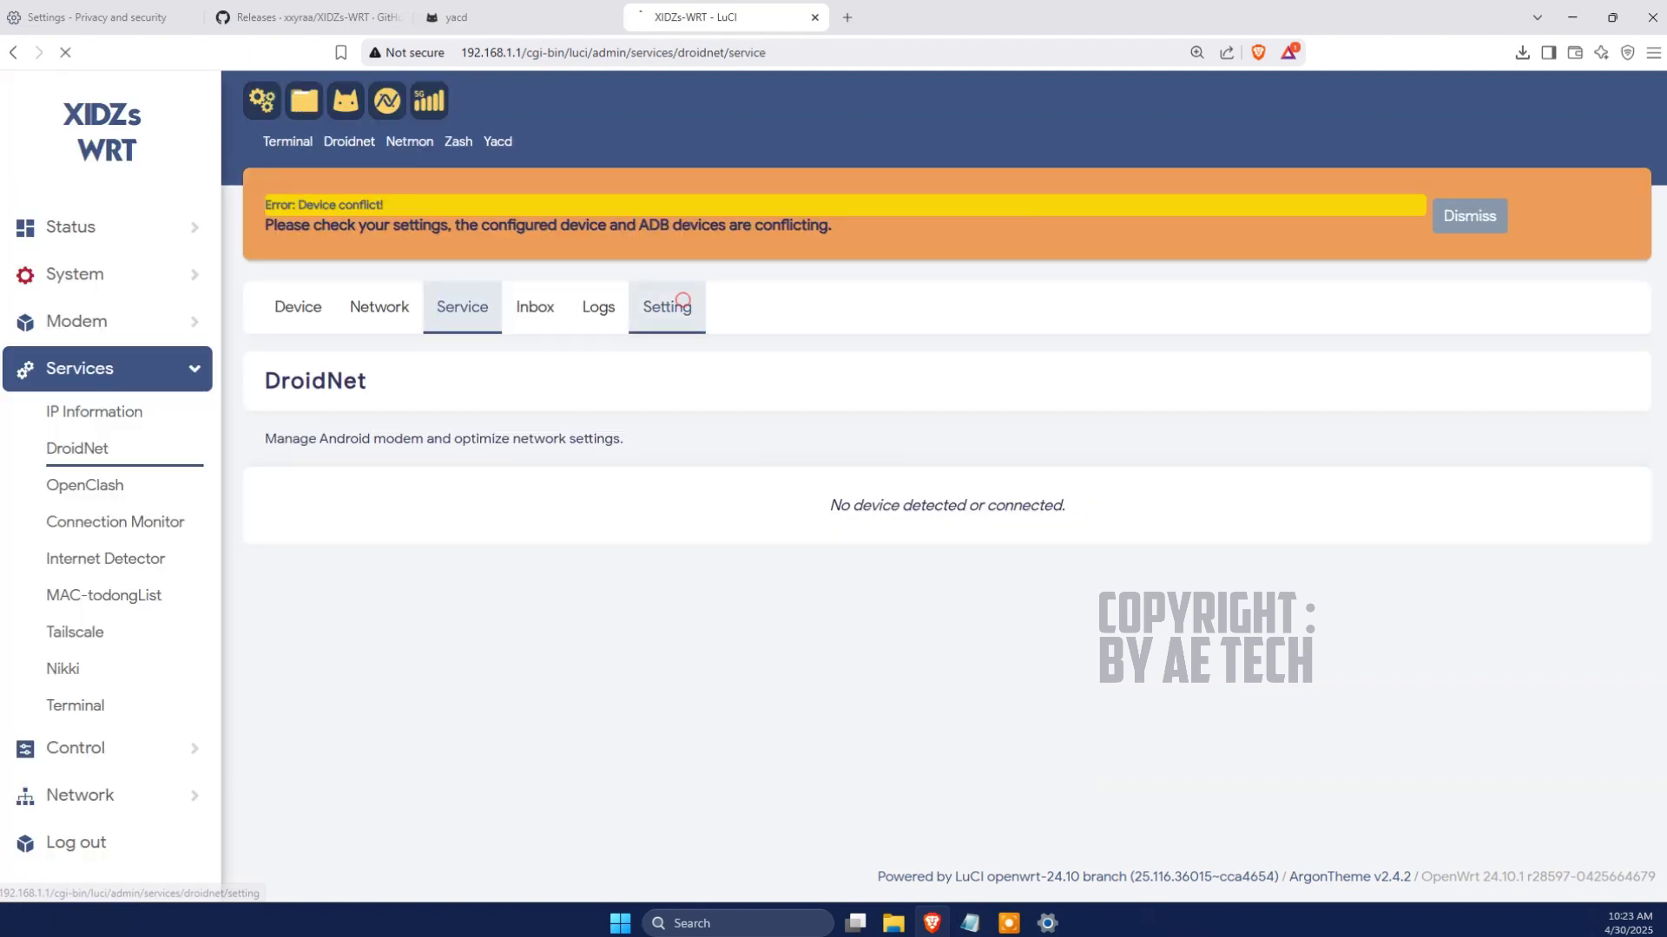
Step: Enable DroidNet's monitoring service in its settings, then save and apply the configuration
click(683, 303)
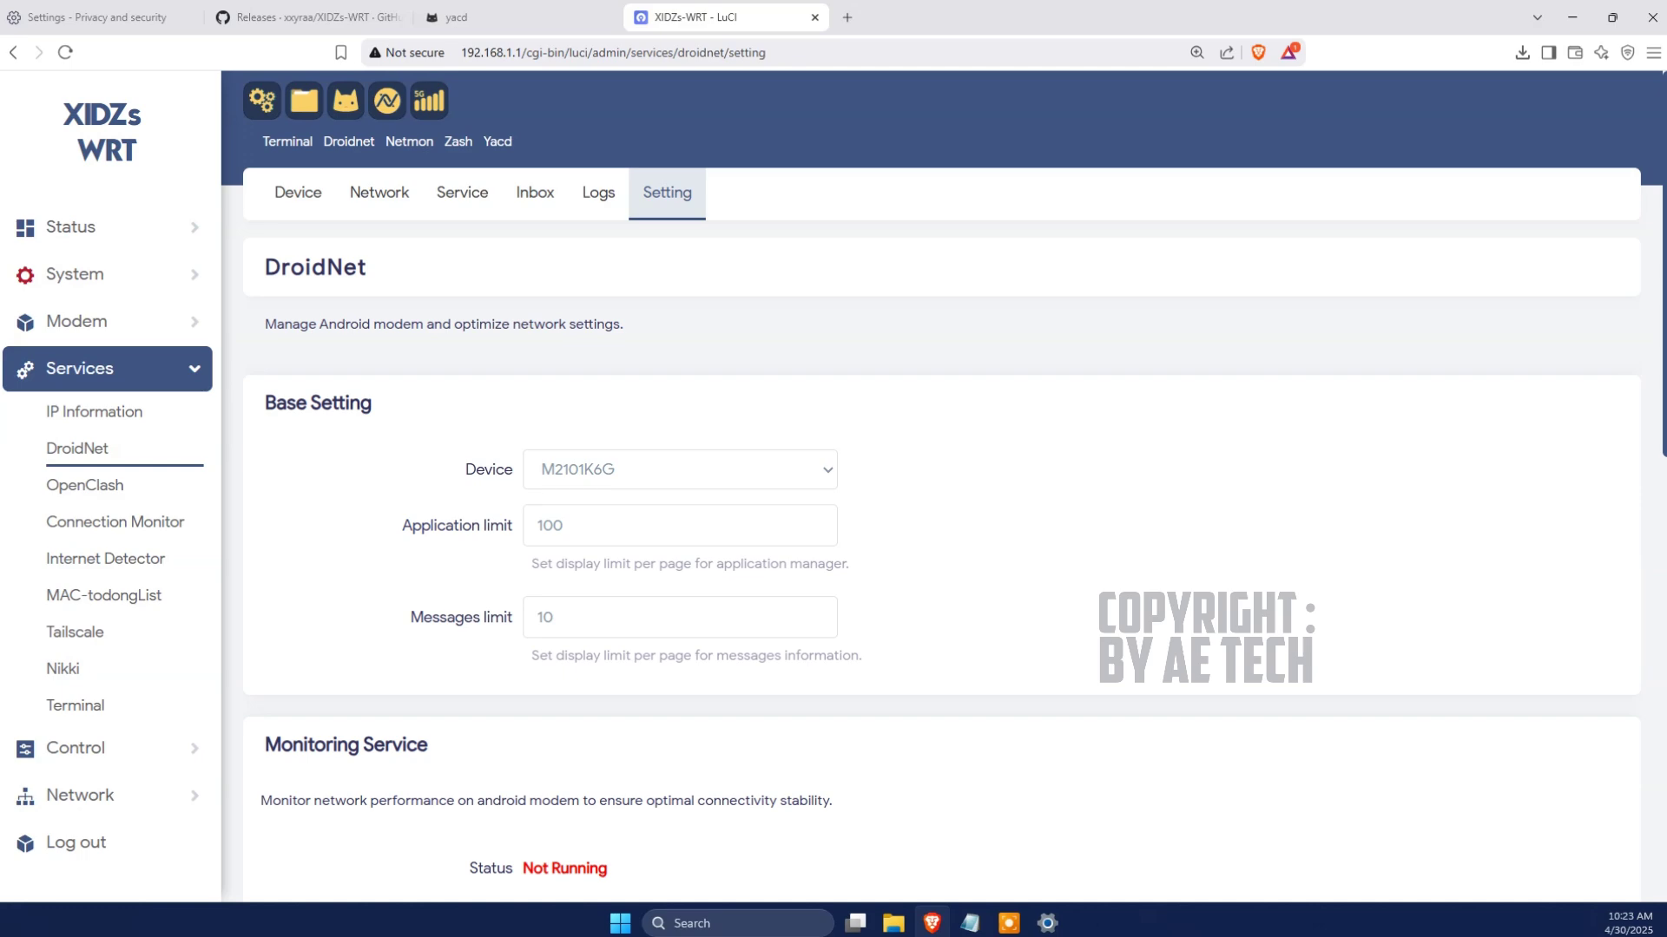
scroll(942, 486, down, 10)
scroll(942, 486, up, 2)
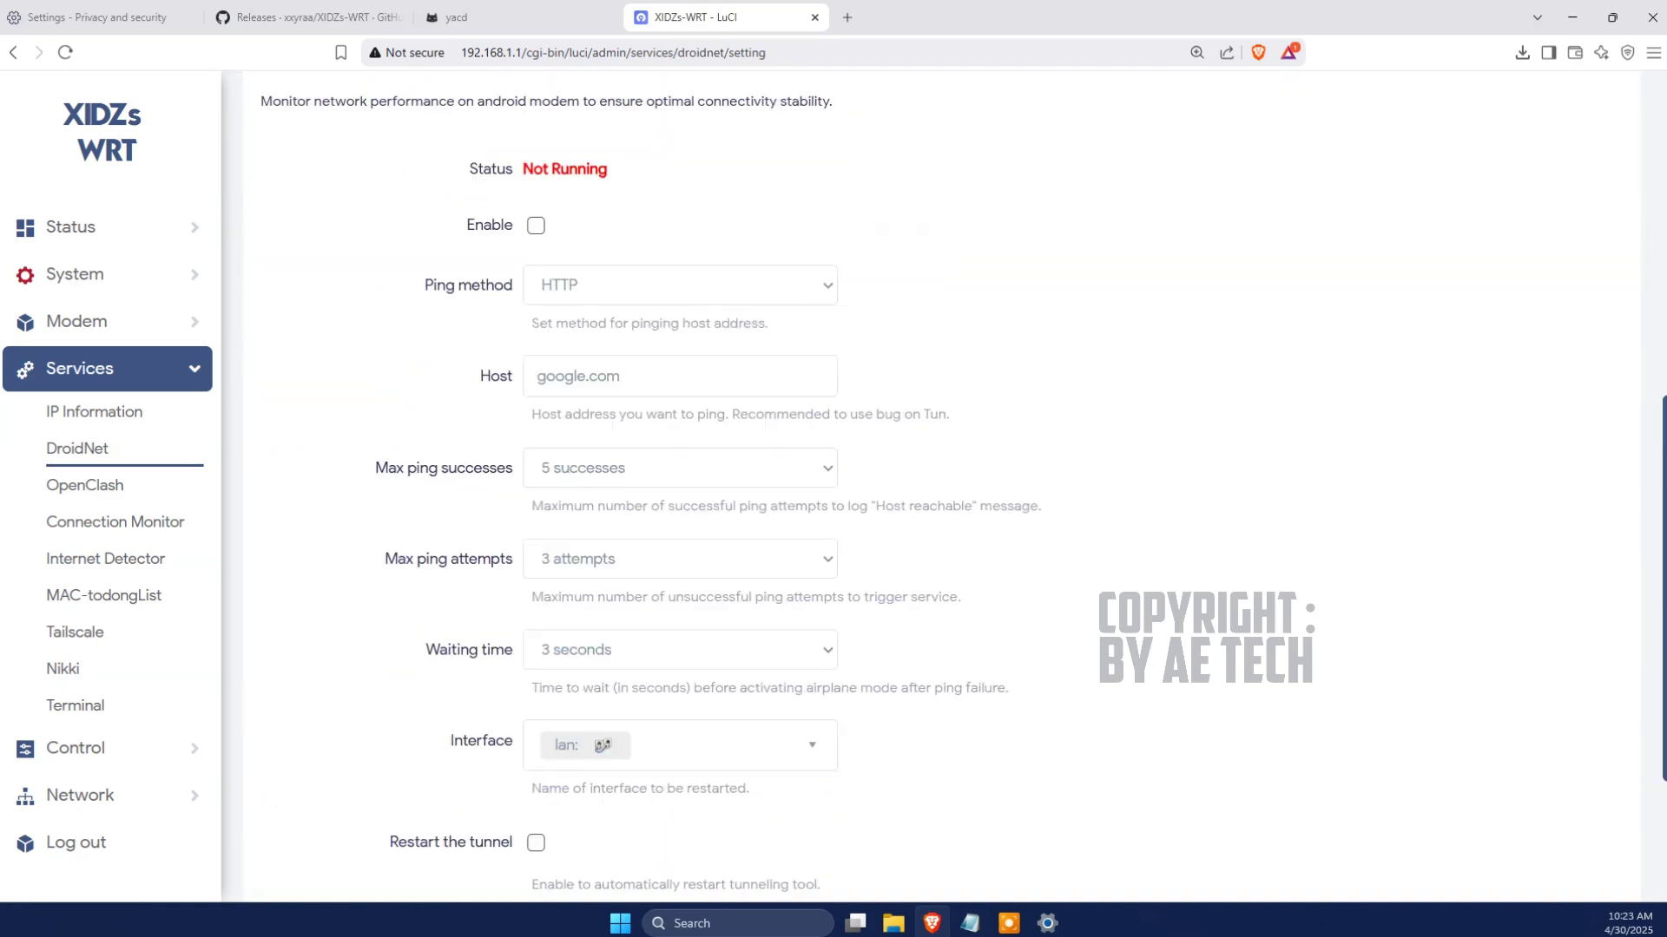
scroll(537, 226, down, 3)
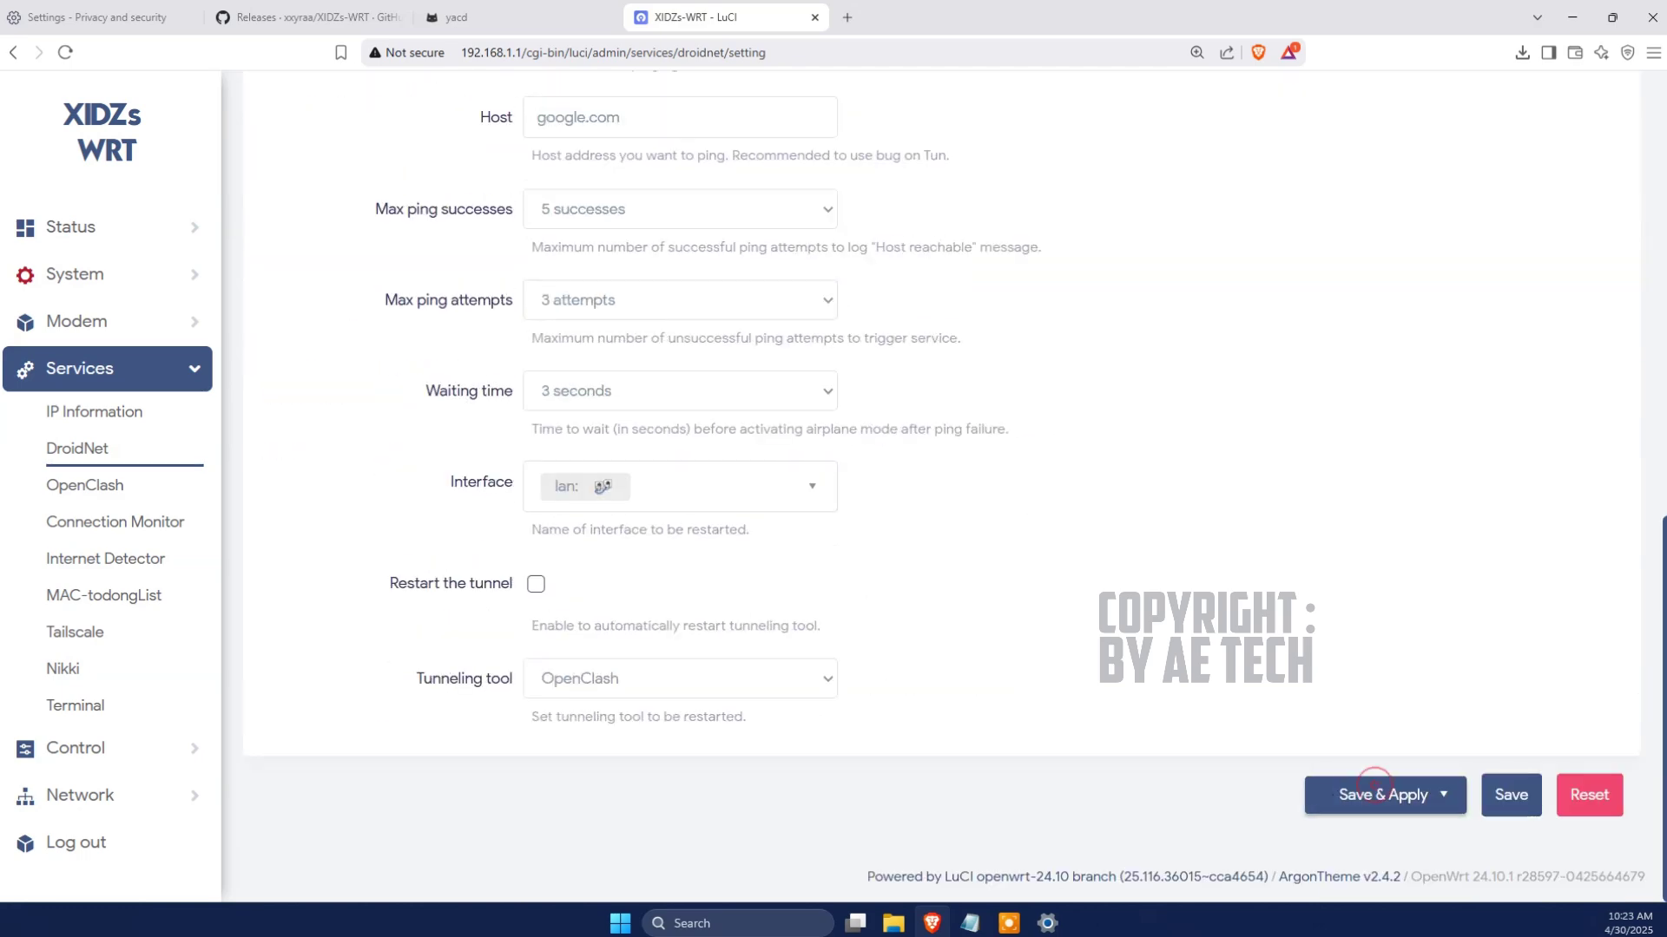
click(1382, 795)
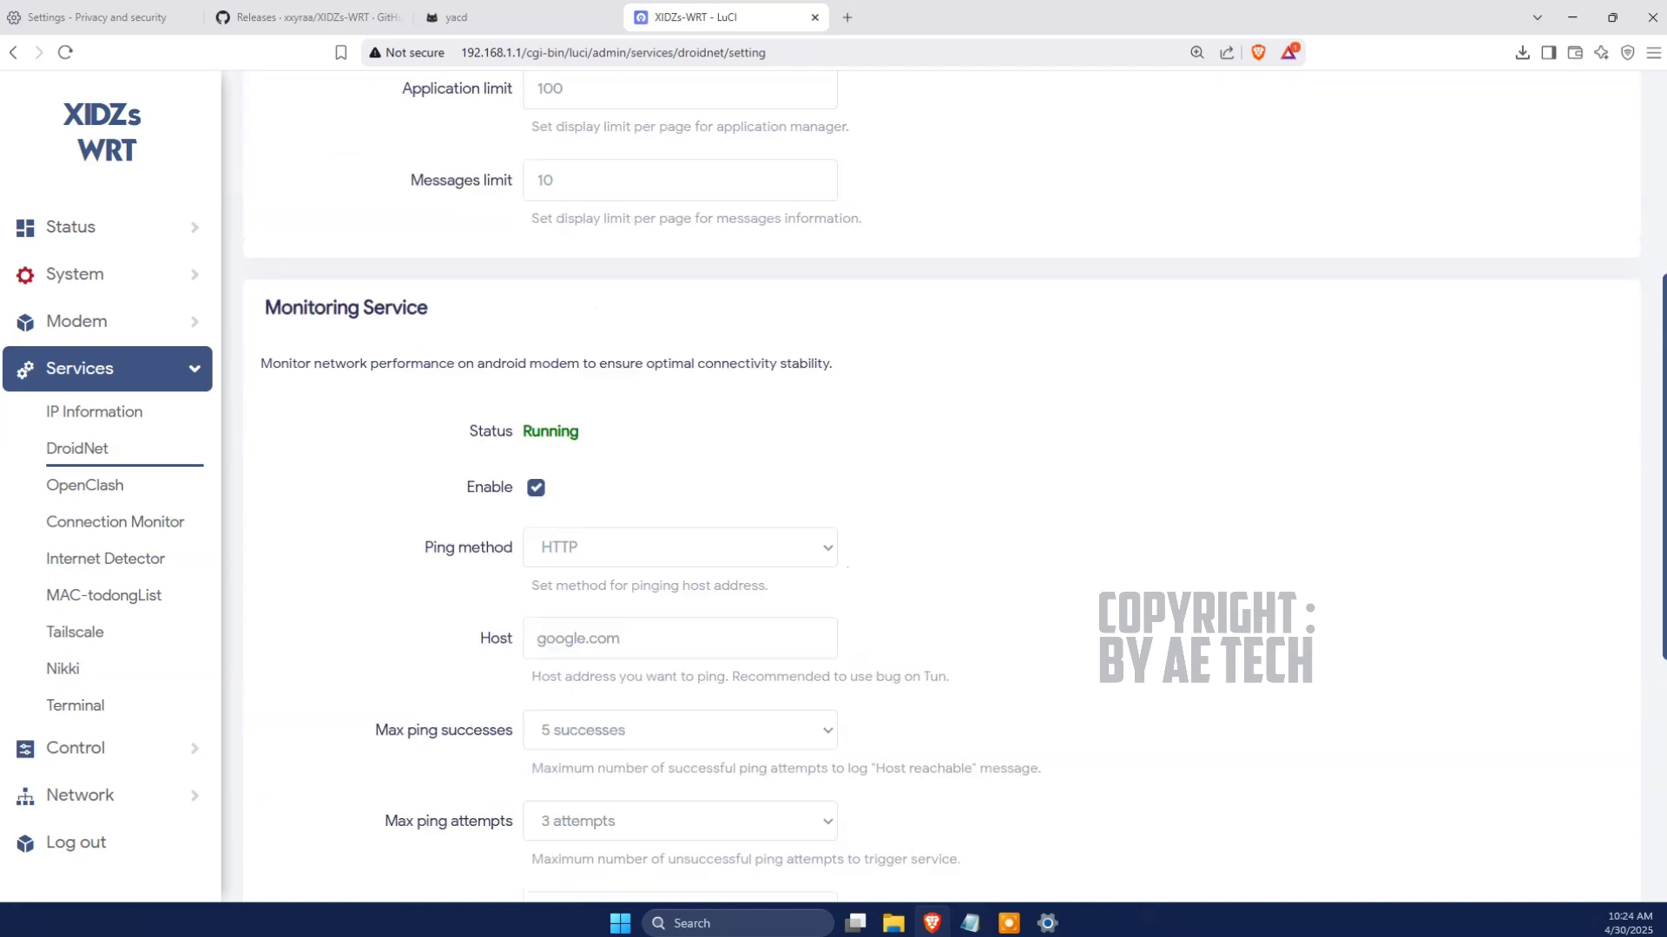
Step: Examine DroidNet's device and battery information, mobile network status, Service page and logs
click(298, 105)
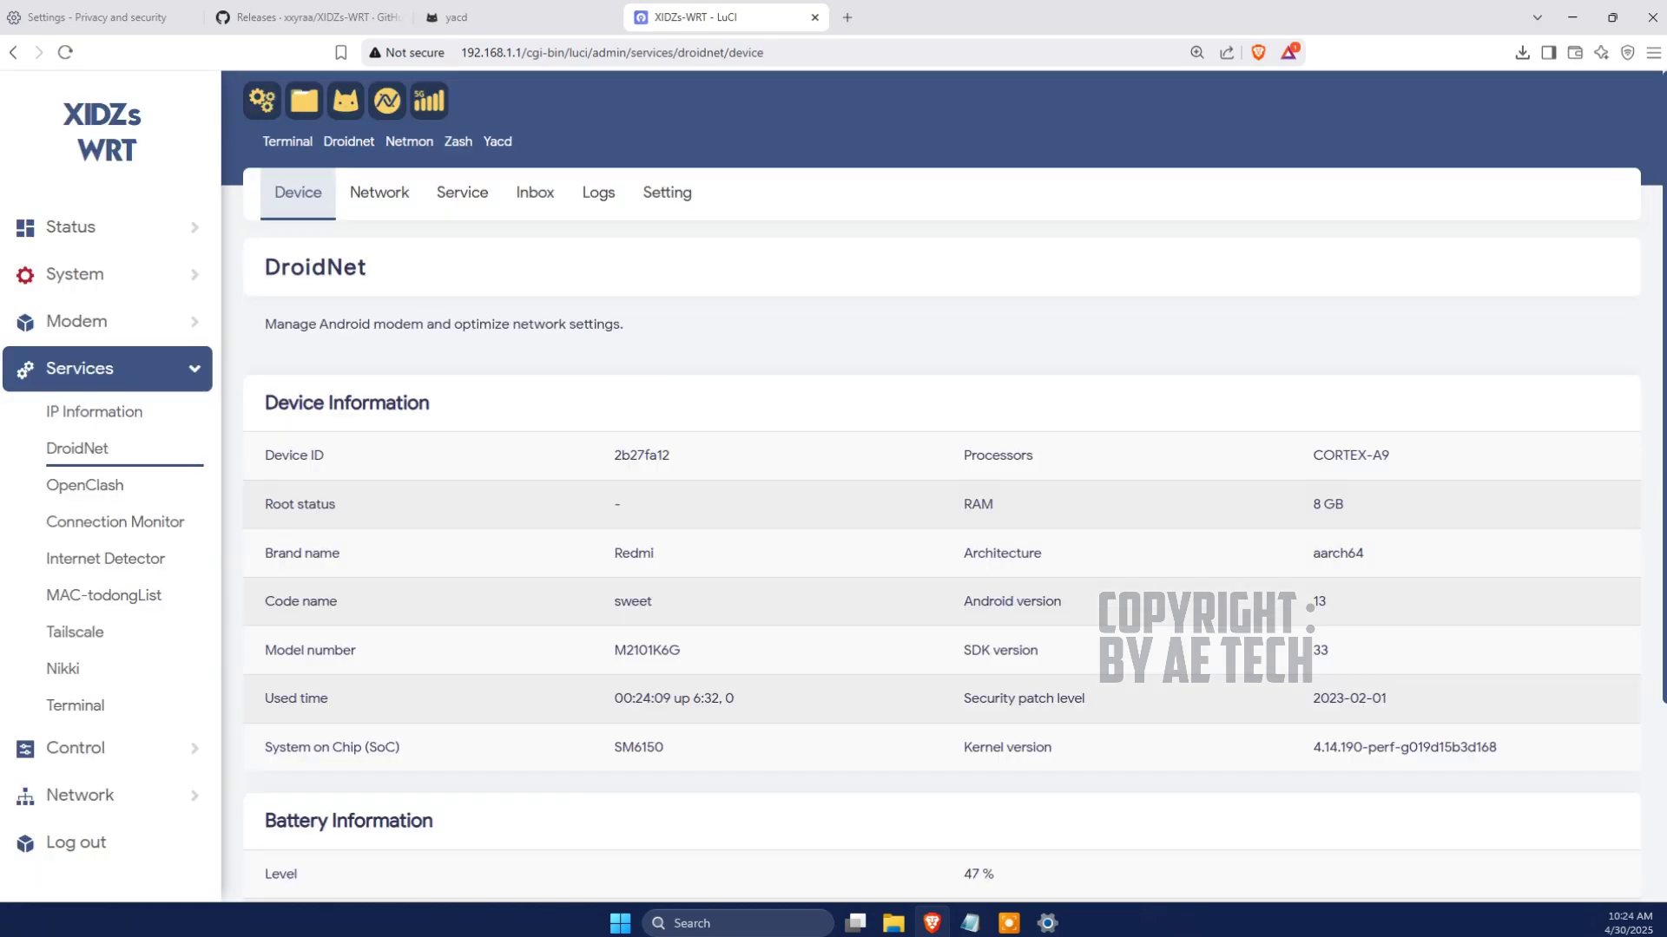
scroll(942, 486, down, 3)
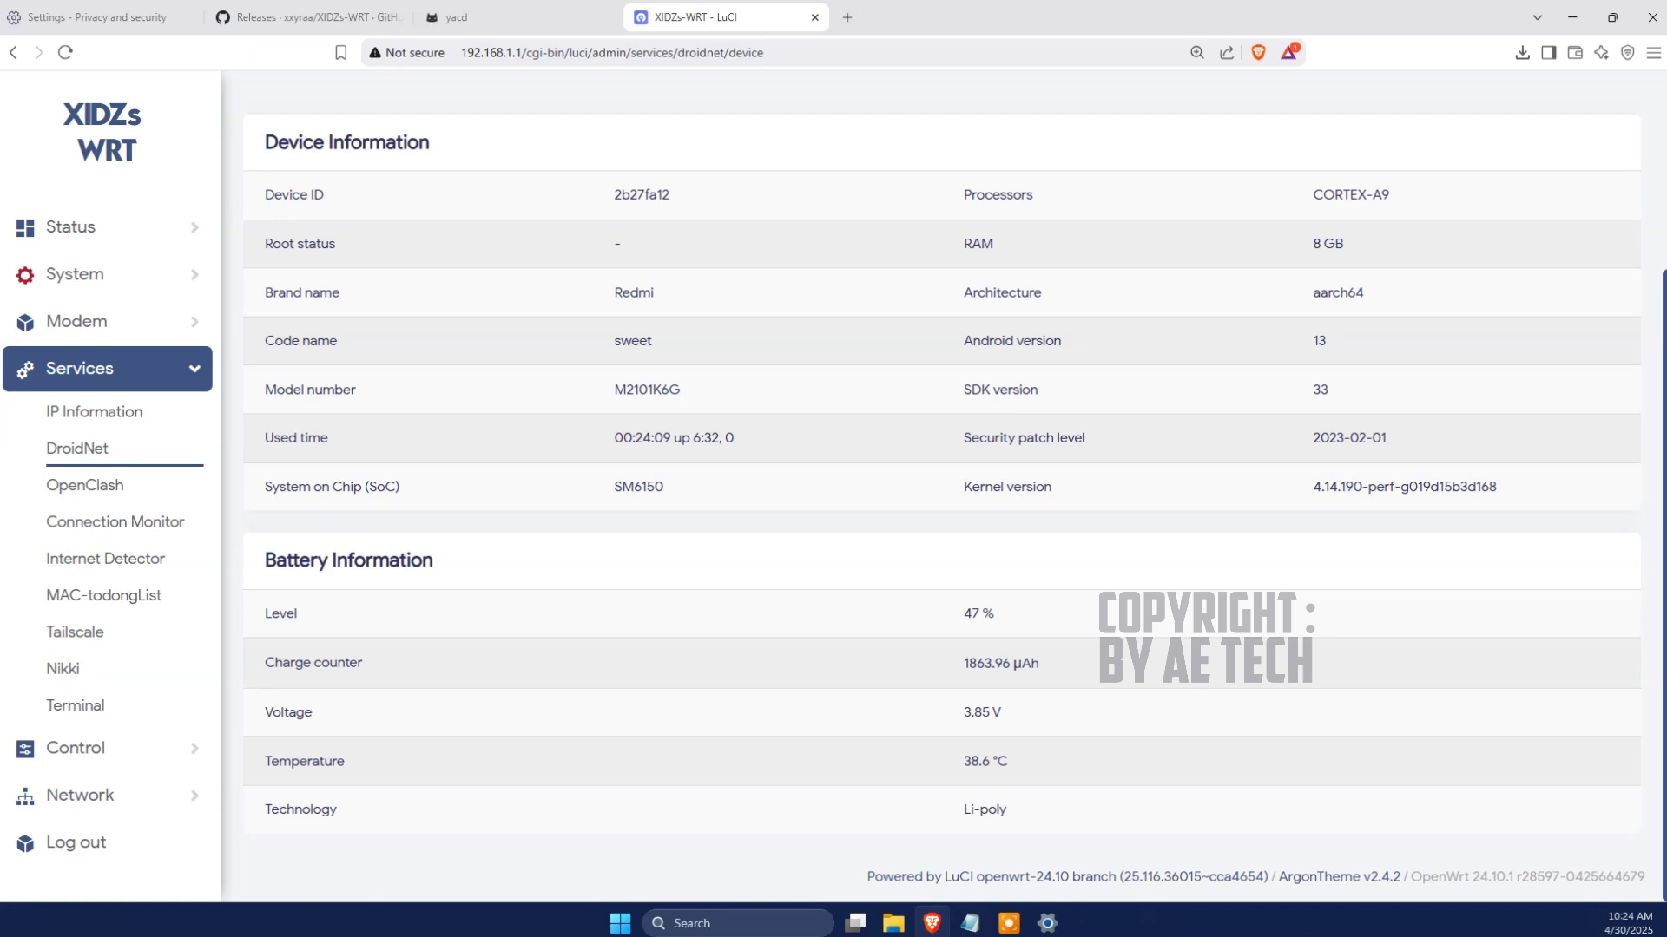
scroll(941, 486, up, 3)
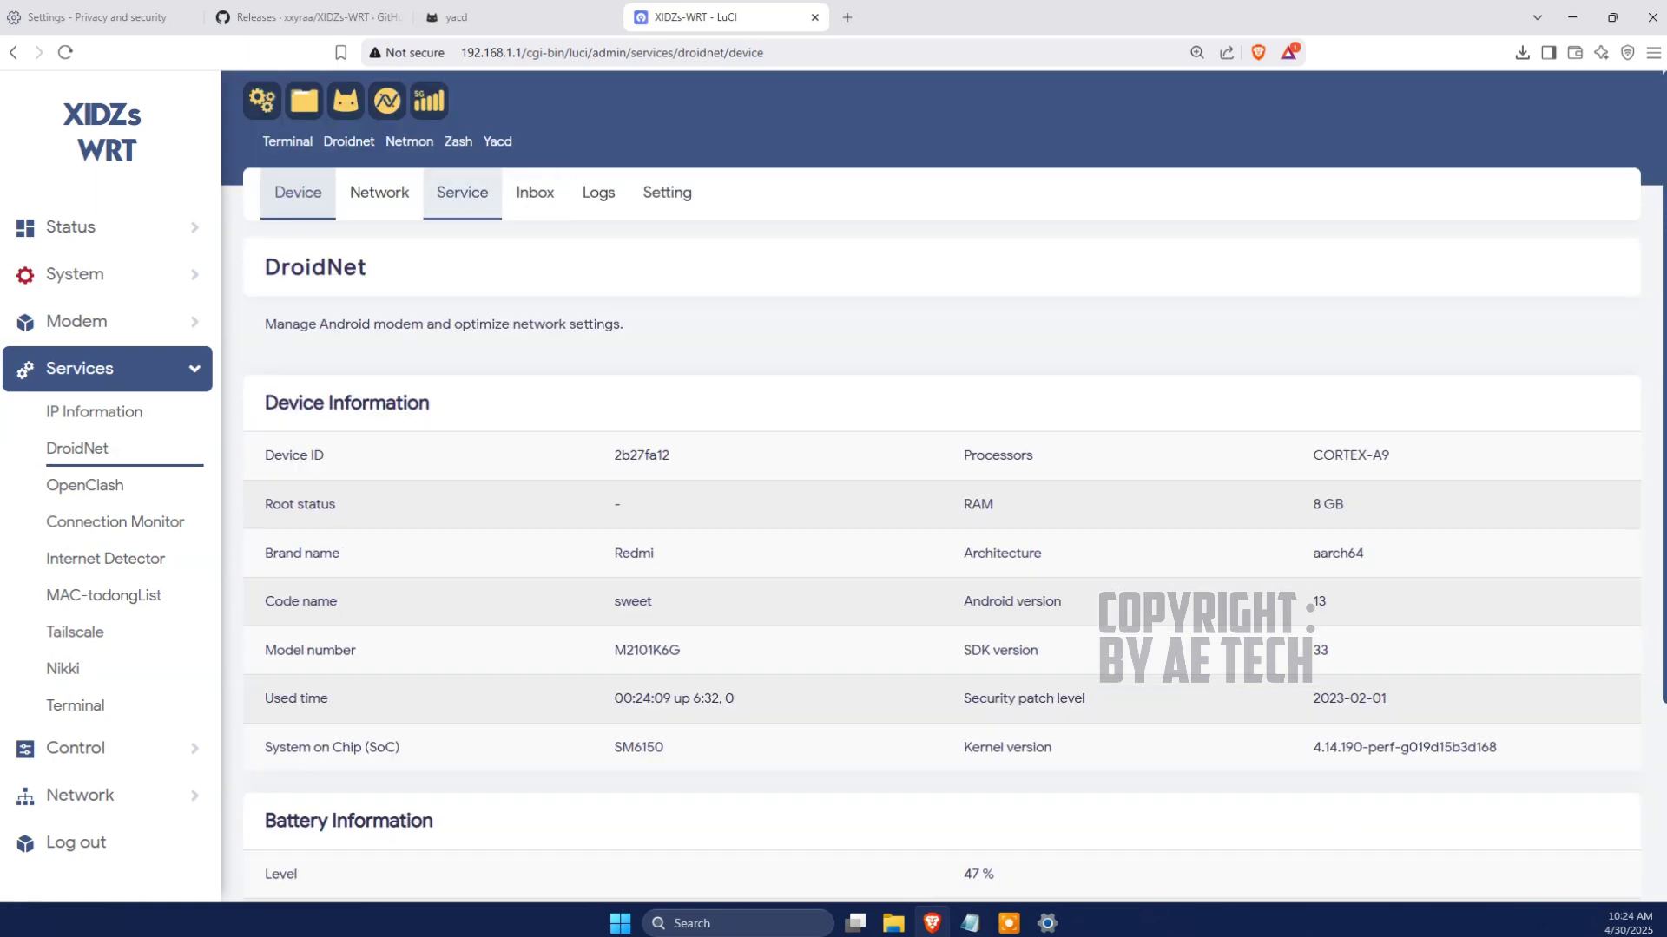
click(379, 191)
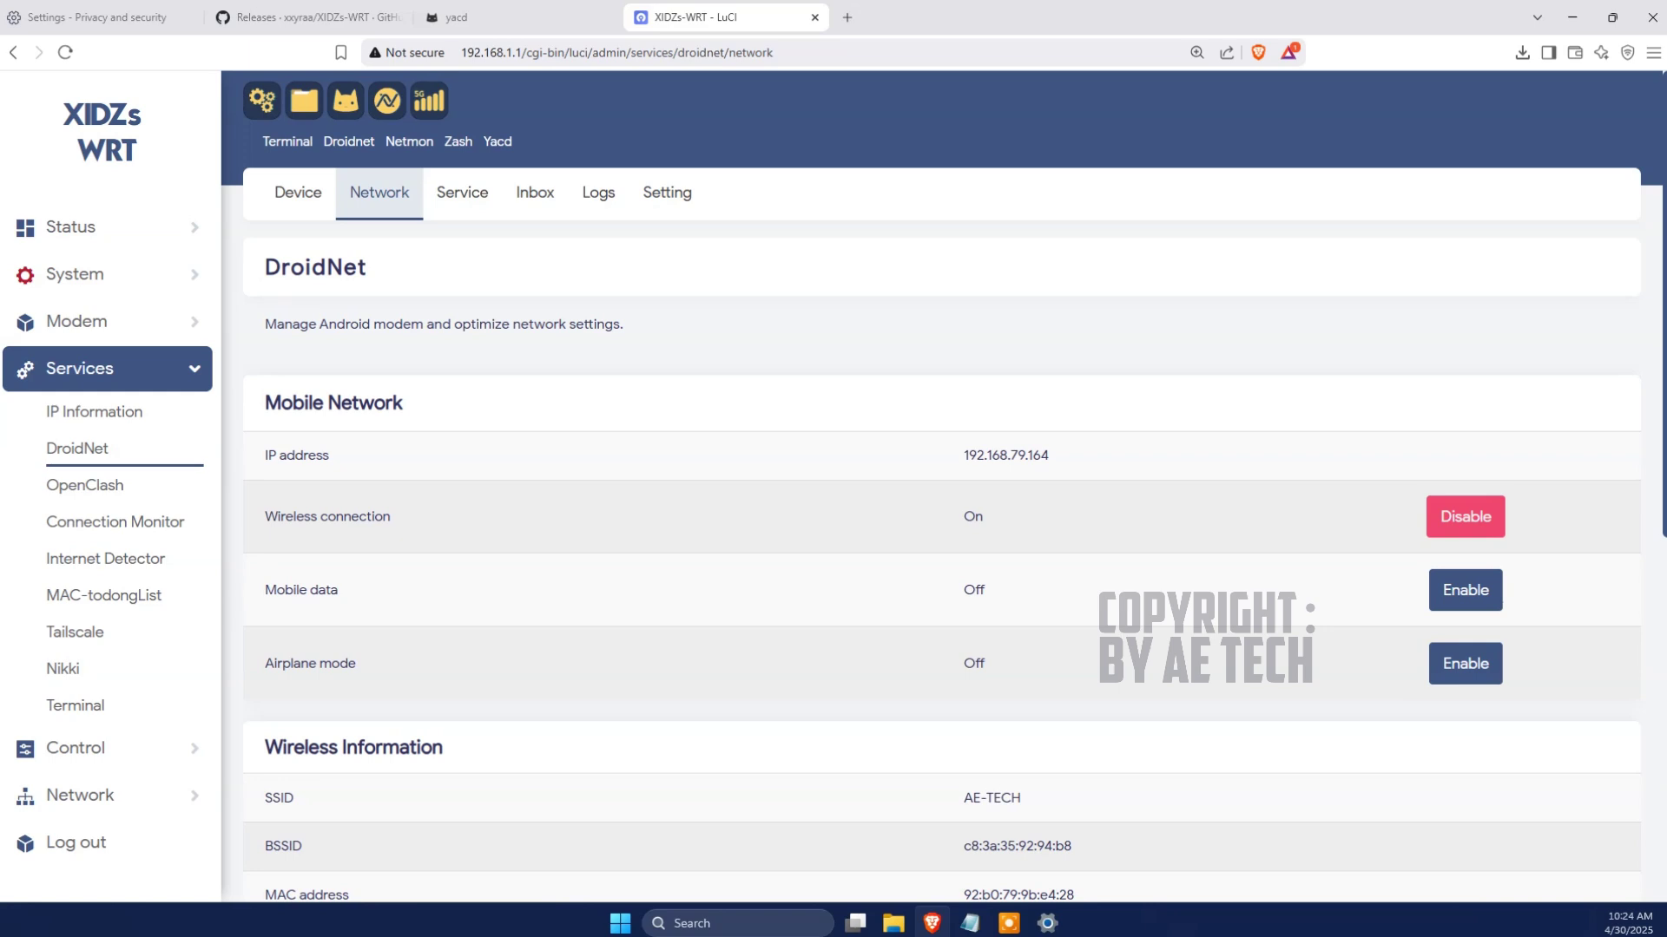
click(462, 192)
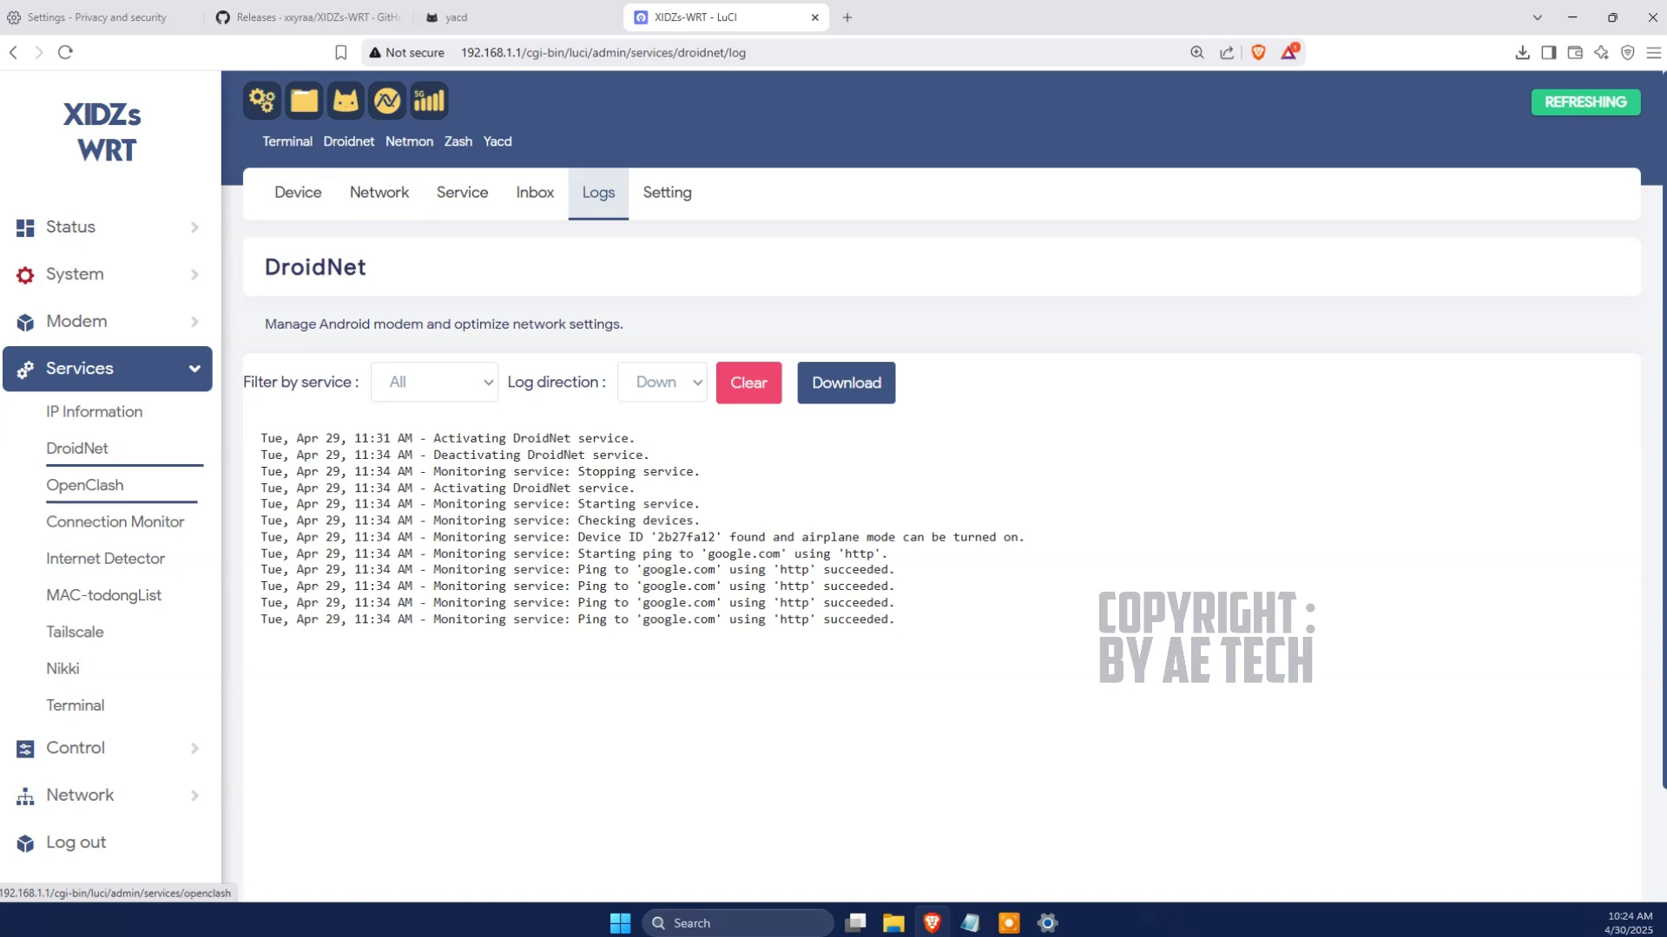
Step: View the OpenClash overview with its running status and list of configuration files
click(103, 485)
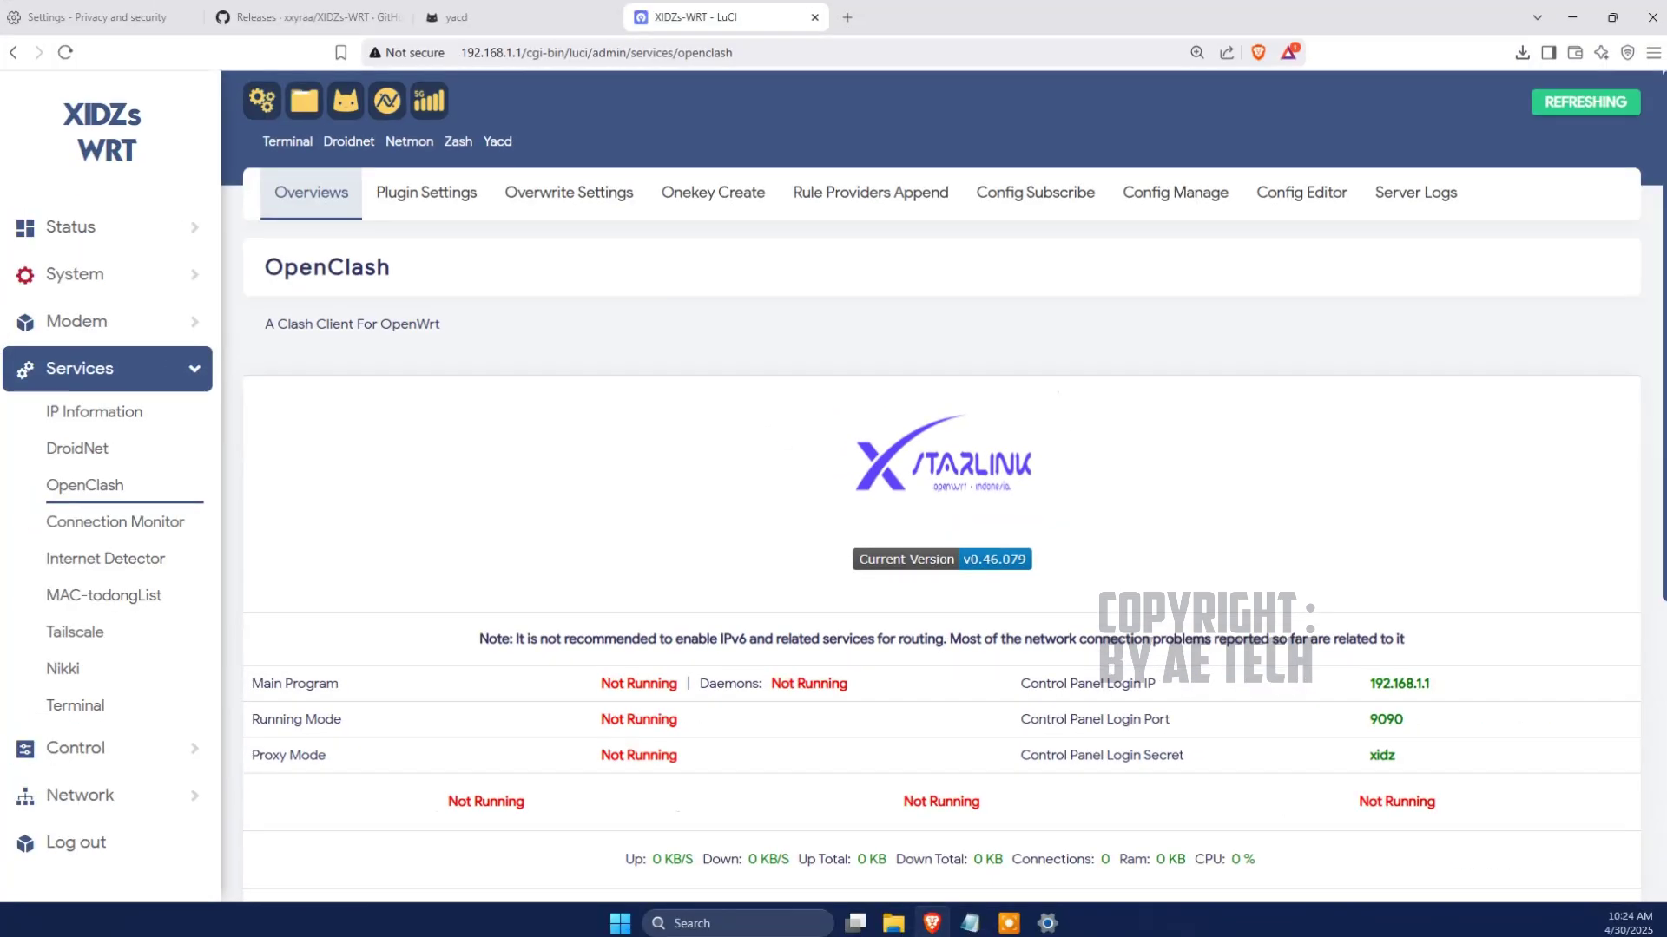
scroll(961, 580, down, 5)
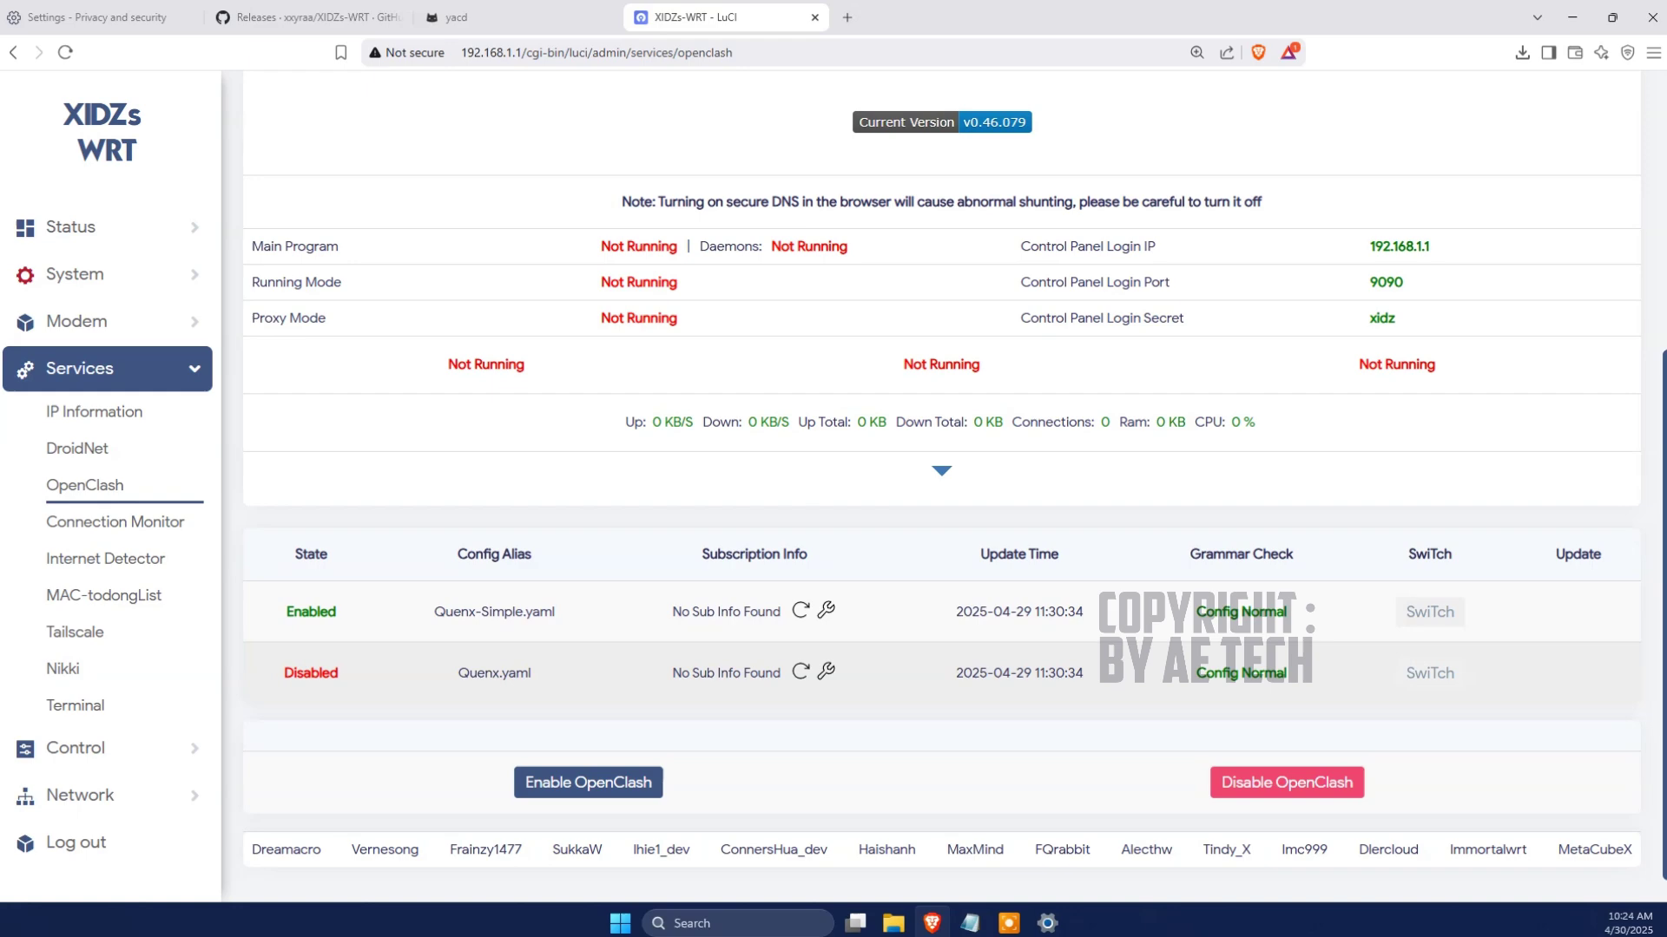
scroll(942, 487, up, 5)
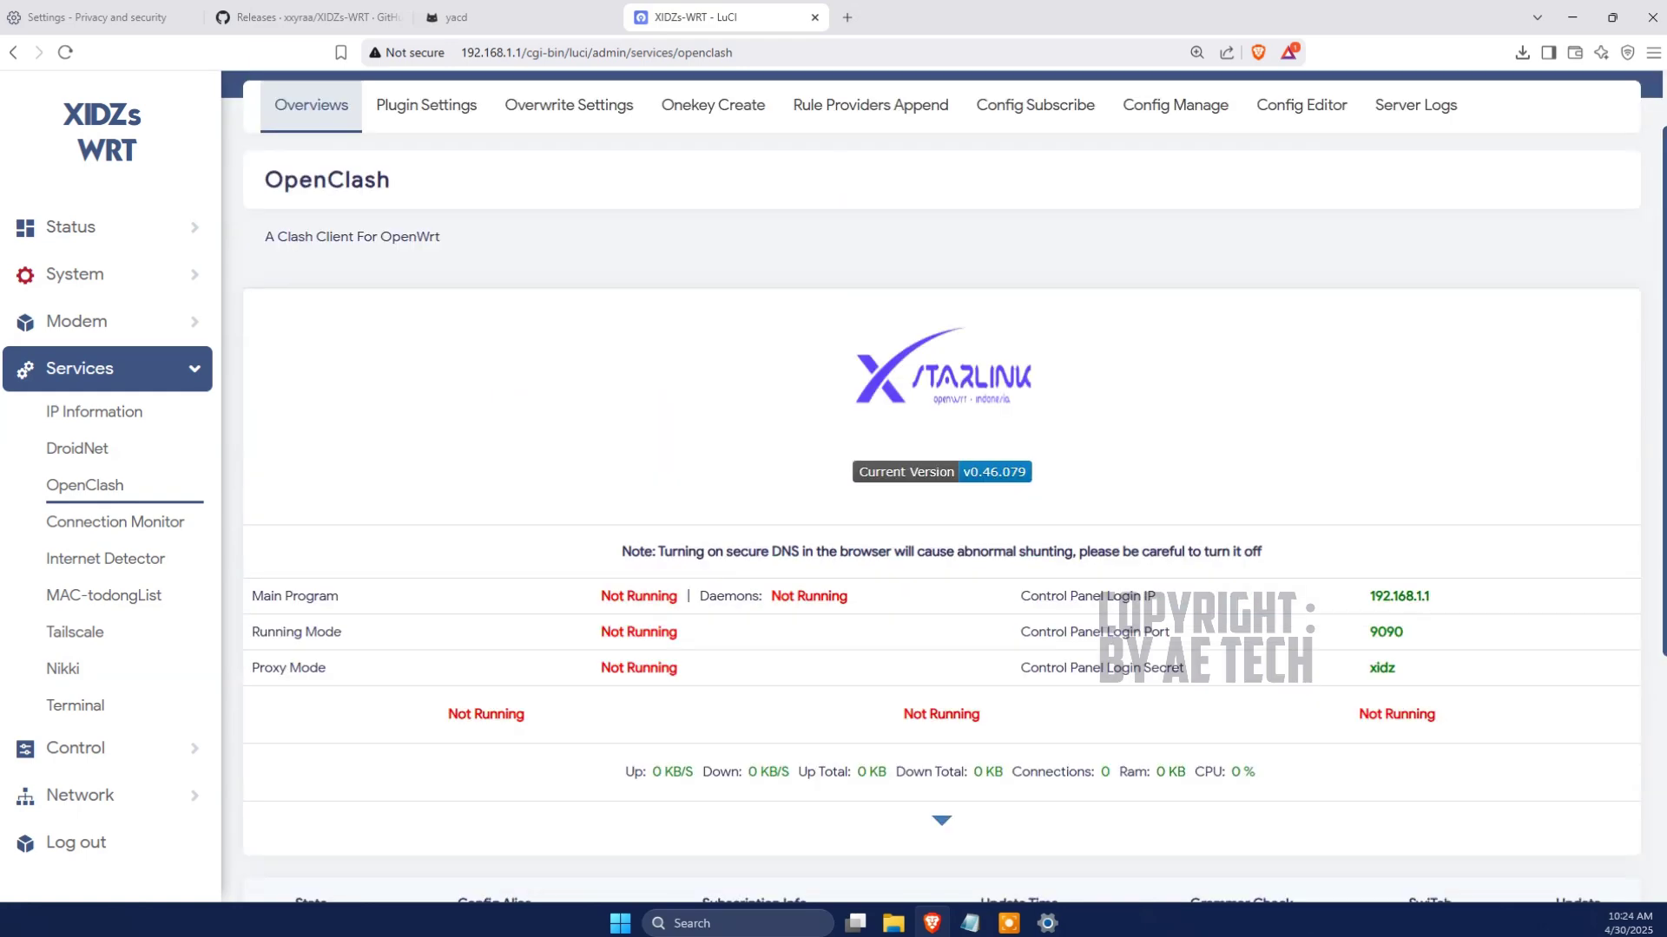
Step: View the contents of Quenx-Simple.yaml in OpenClash's config folder, then return to the file list
click(1301, 105)
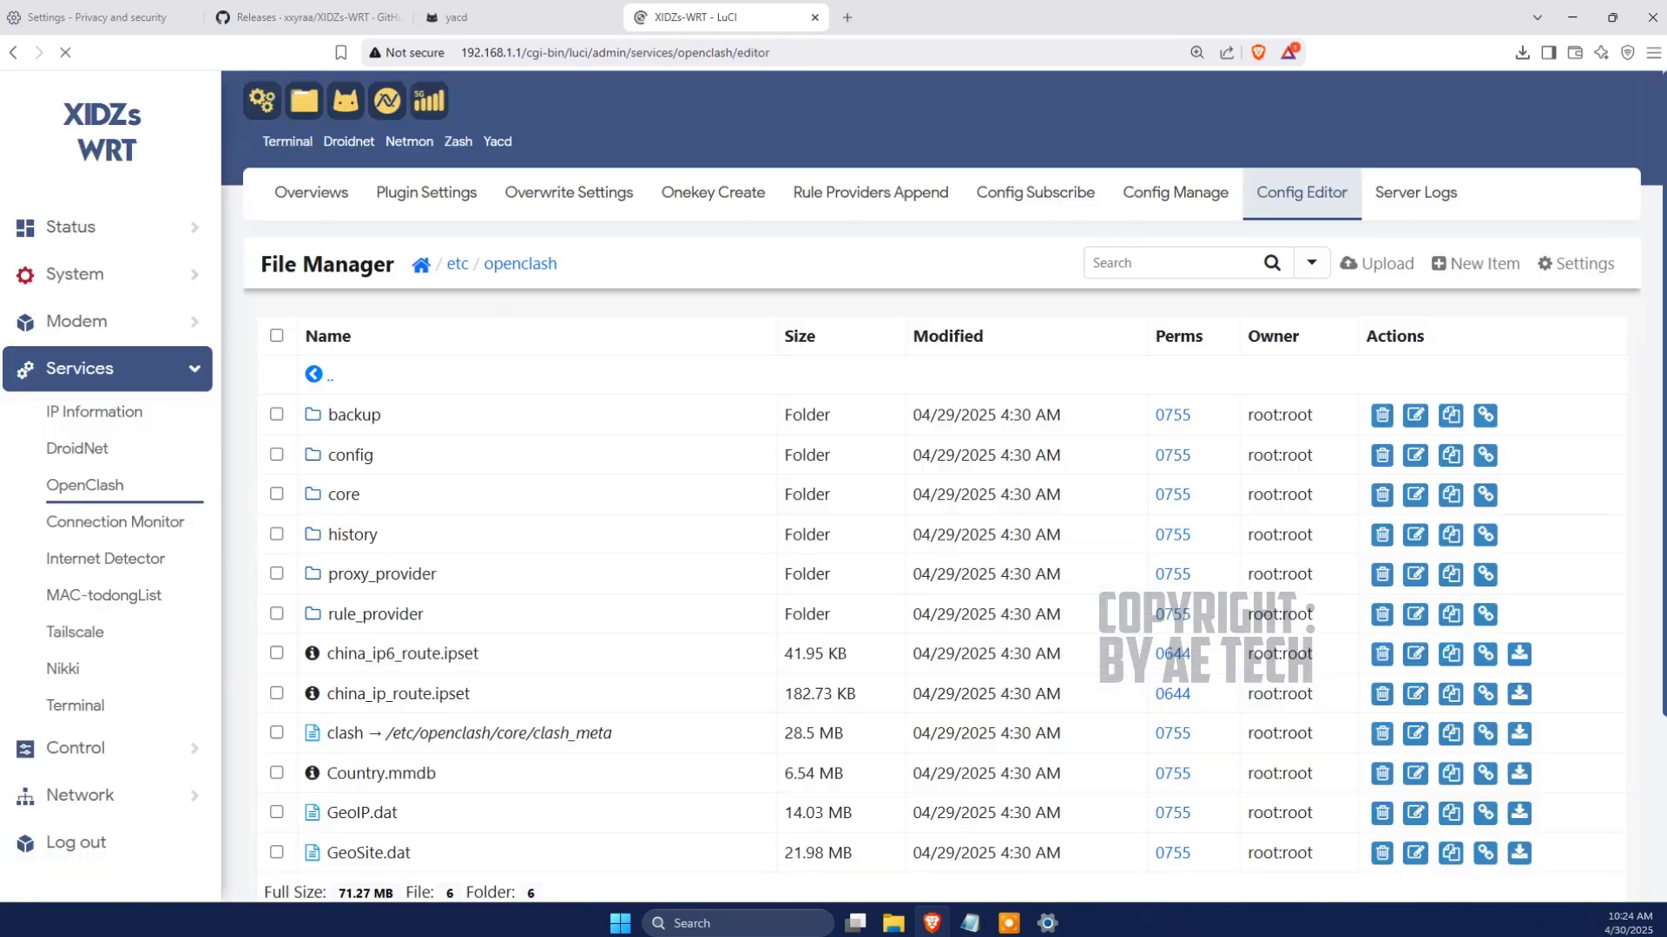
click(346, 454)
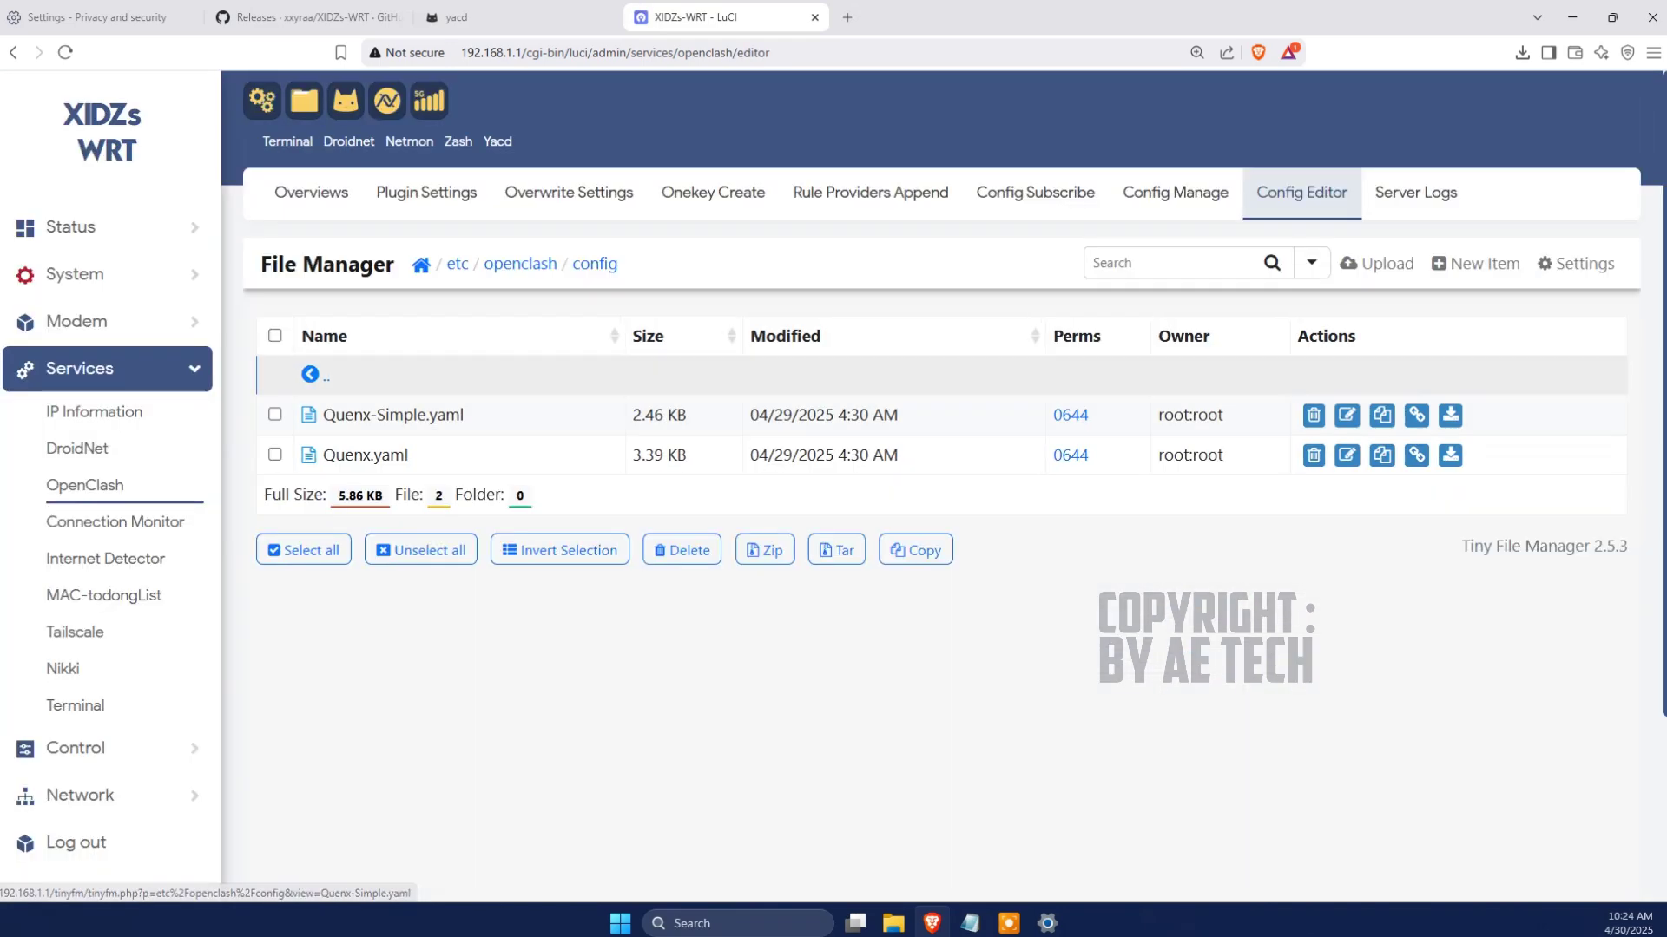
click(374, 409)
scroll(942, 590, down, 20)
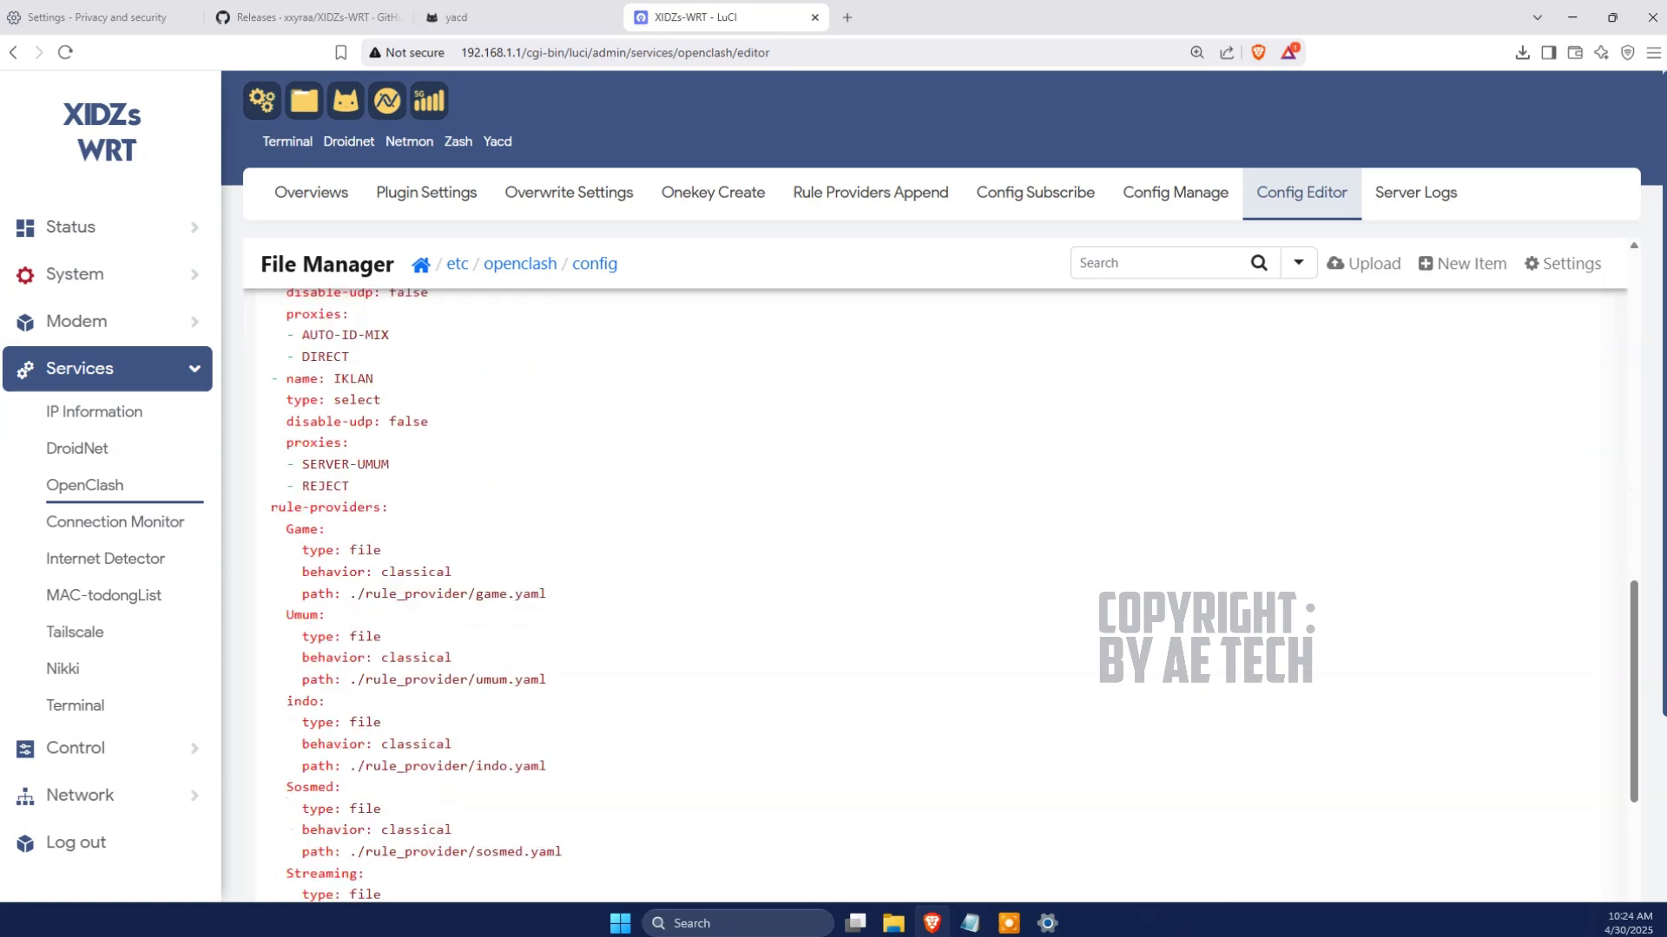
scroll(608, 470, up, 20)
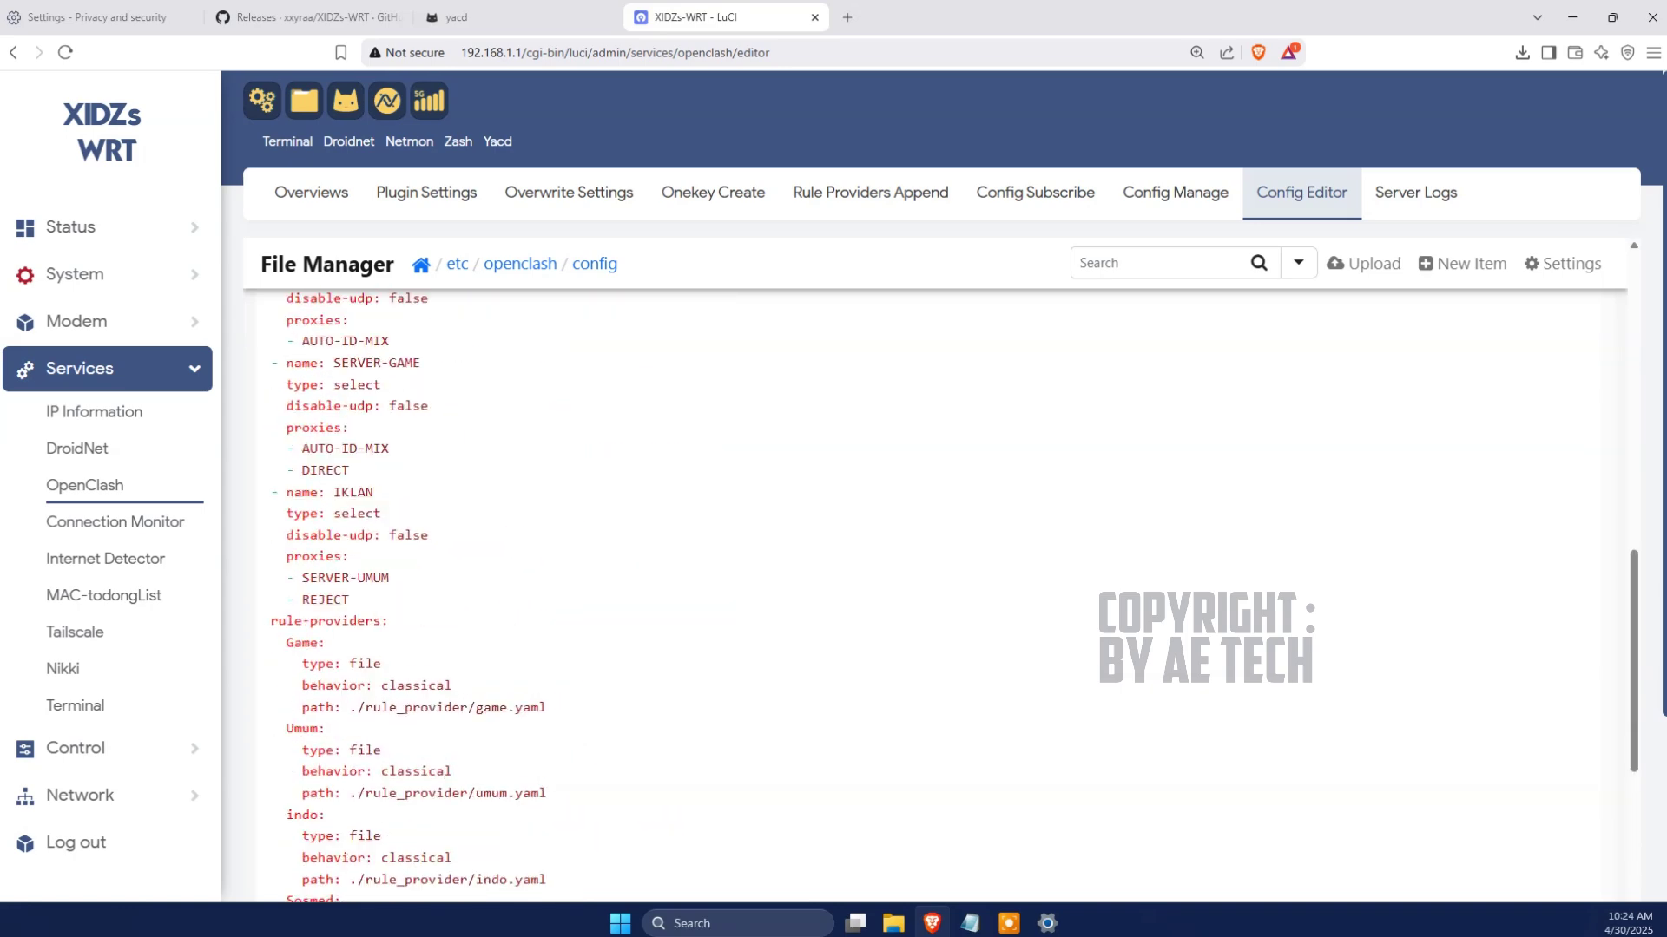
click(707, 469)
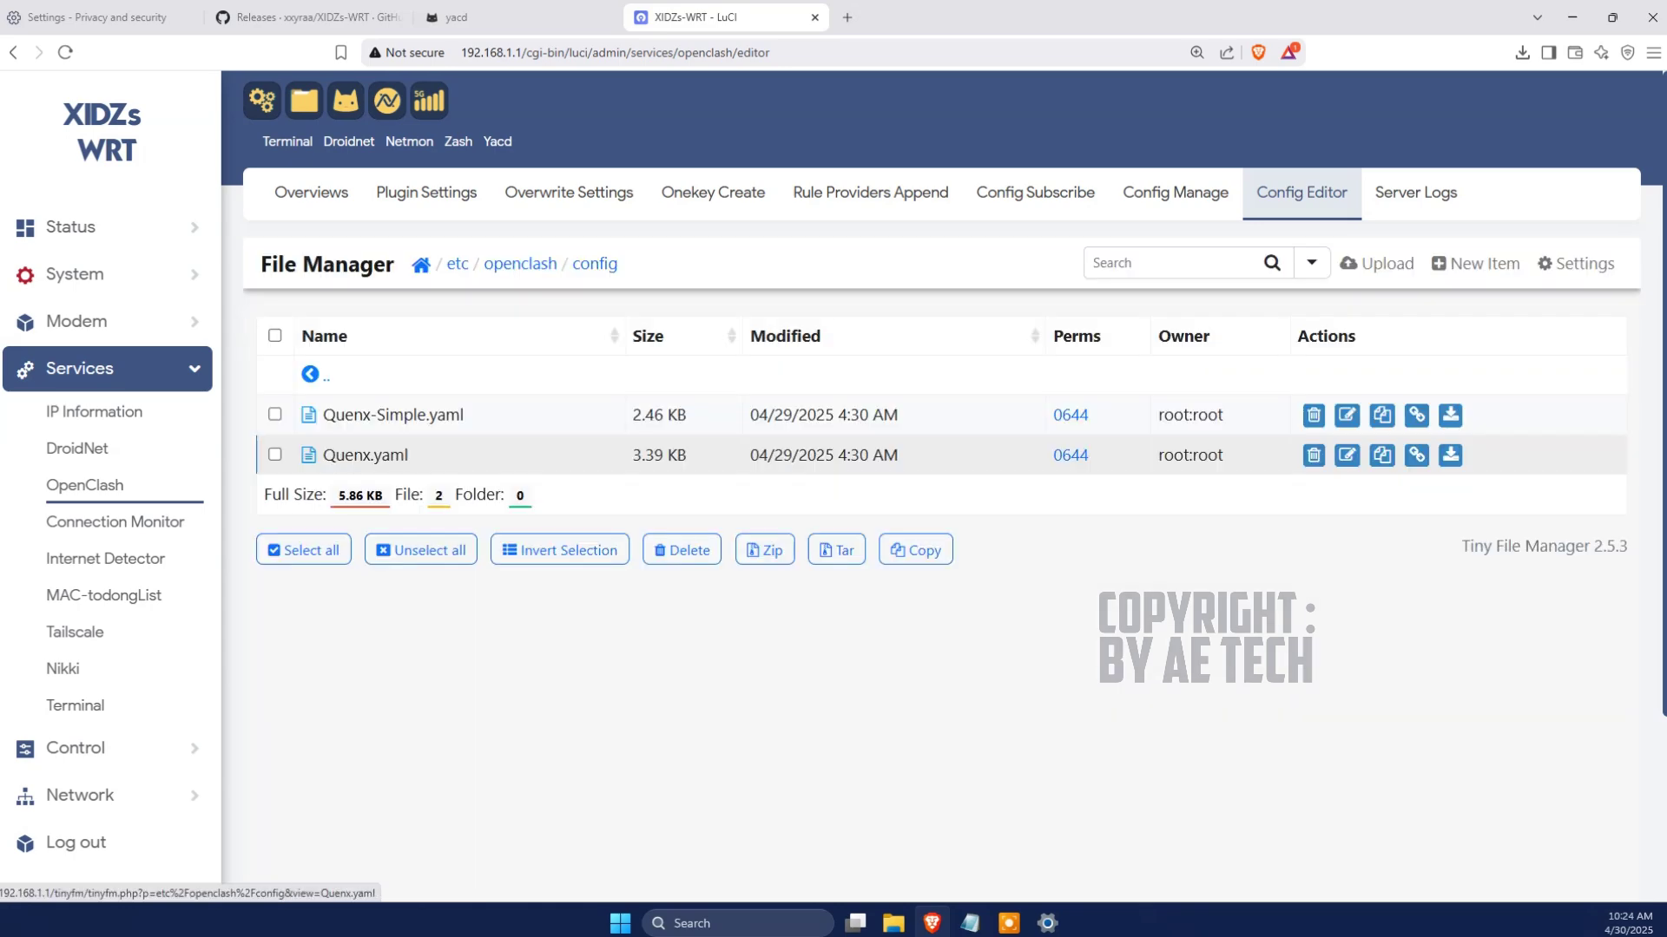
Step: Examine the proxy groups and rule providers in Quenx.yaml, then return to the config folder
click(375, 453)
scroll(377, 458, down, 5)
scroll(942, 590, down, 10)
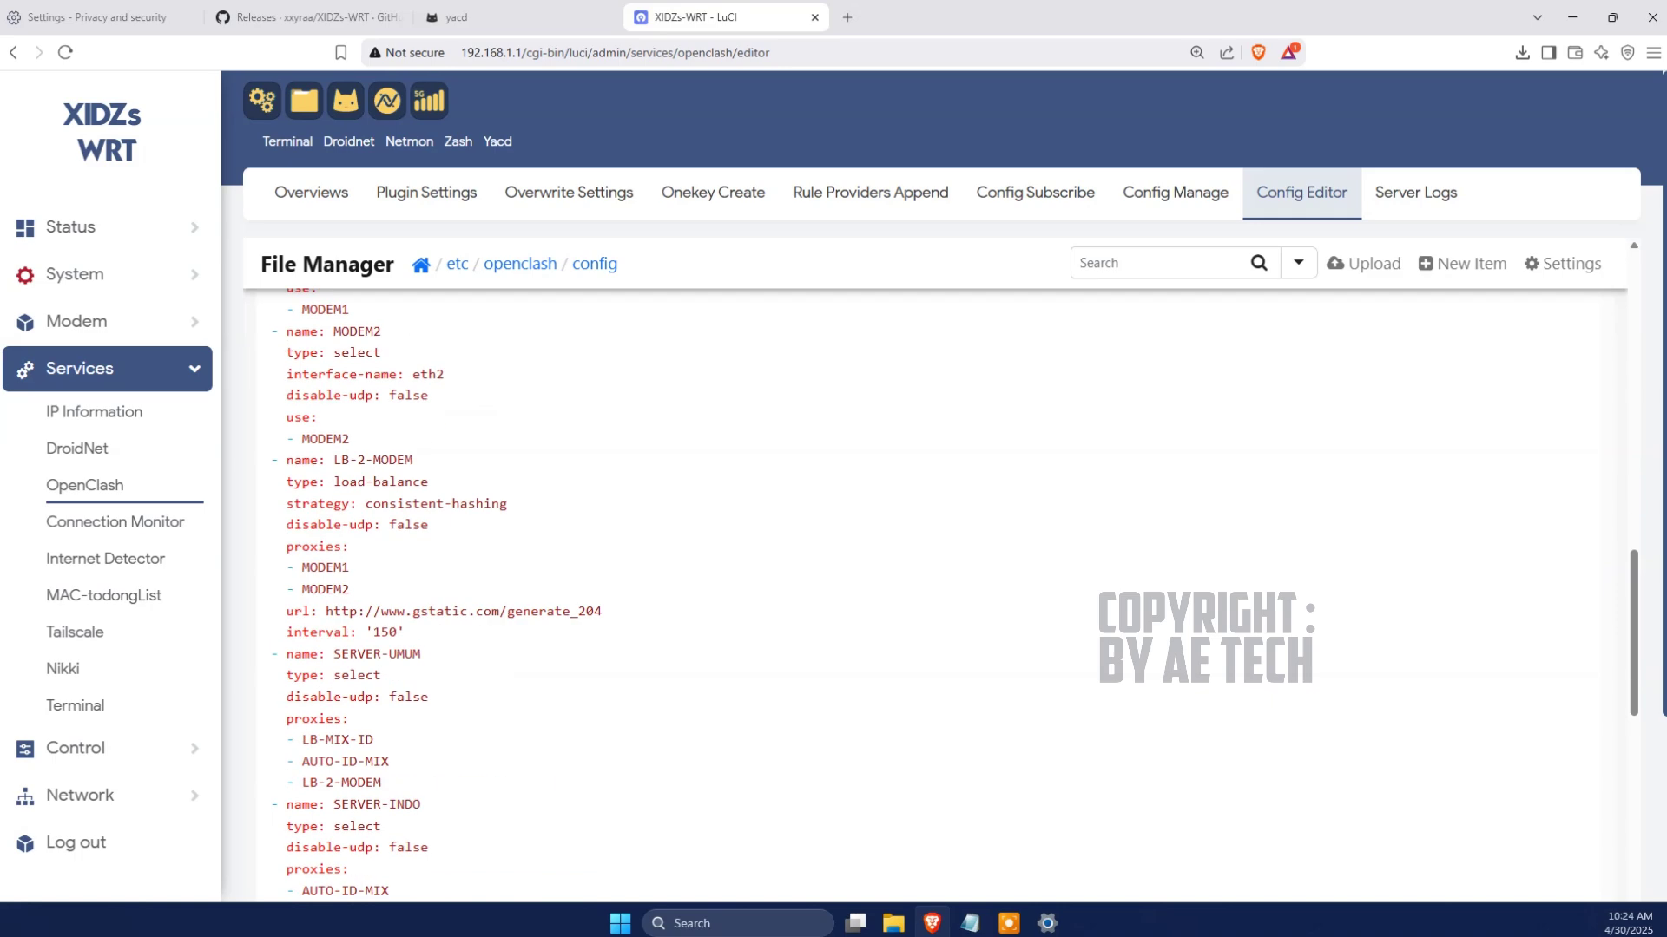
scroll(942, 590, down, 15)
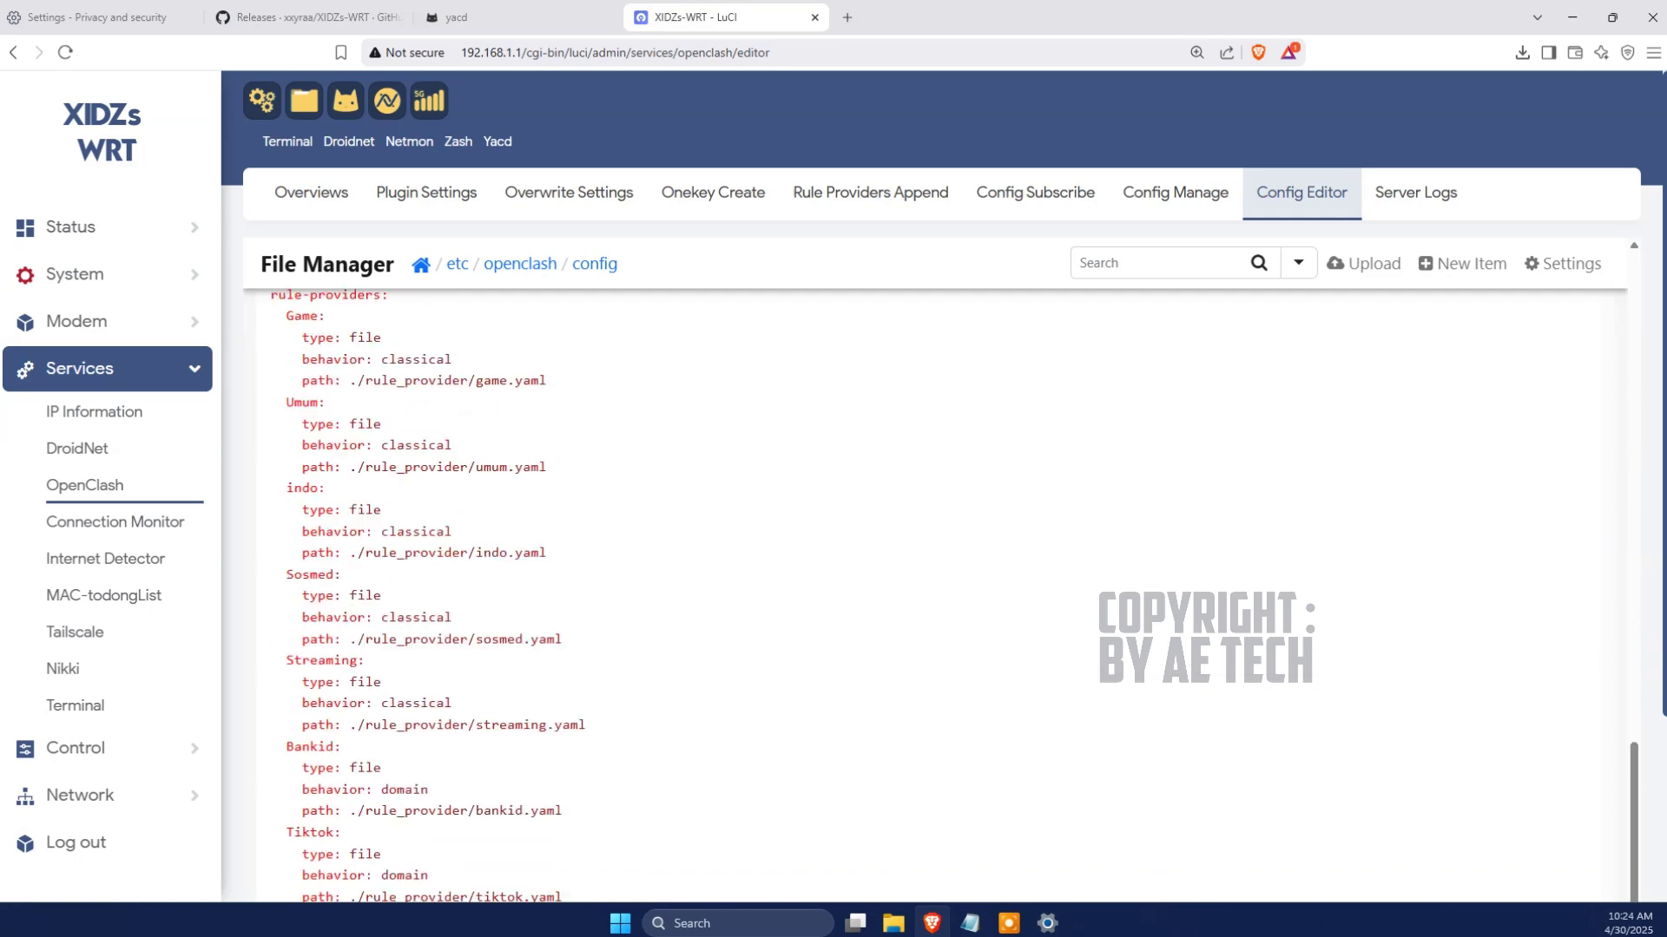
scroll(942, 591, up, 20)
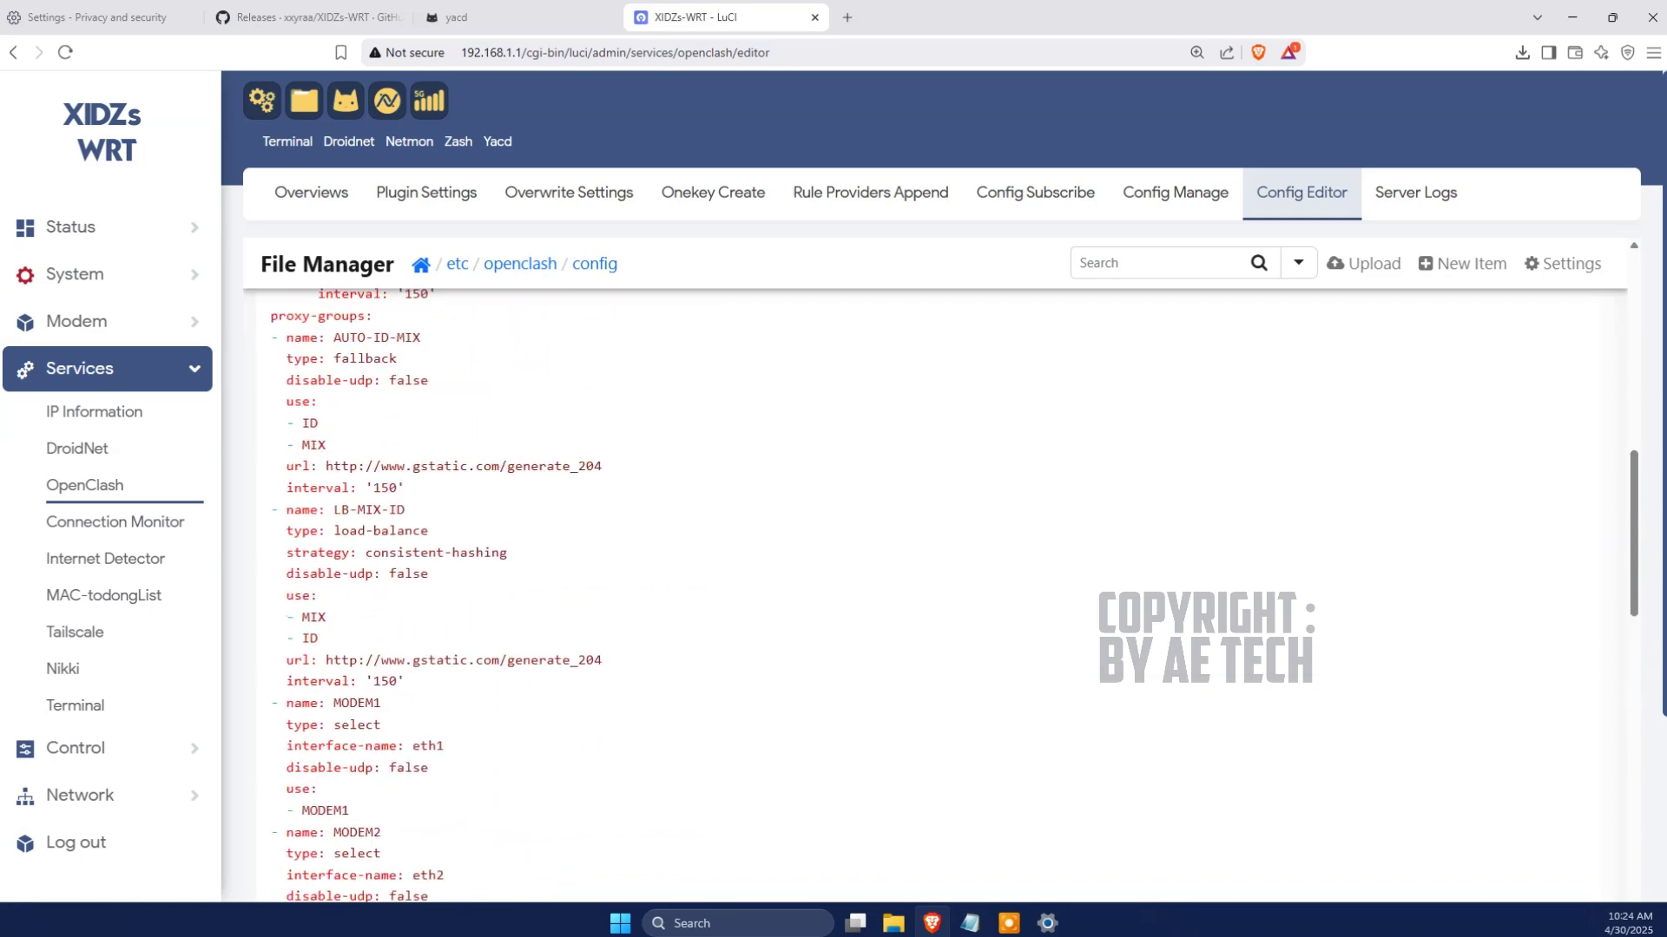
click(713, 469)
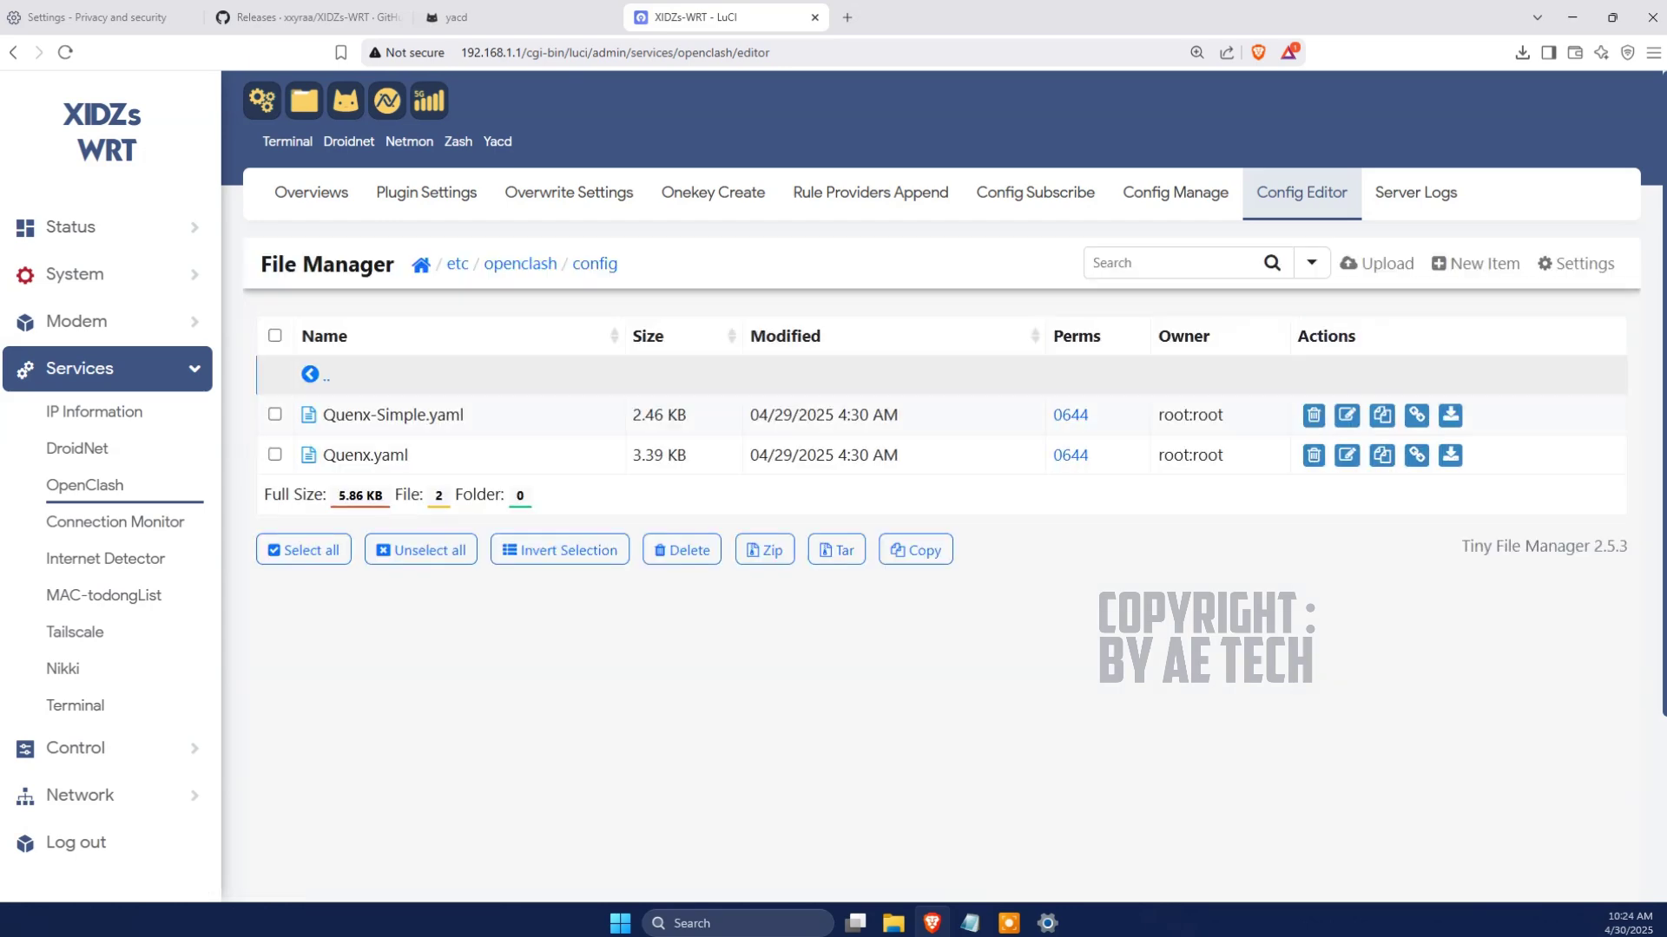
Step: View modem2.yaml and Contoh_MultiBuG.yaml in OpenClash's proxy_provider folder
click(313, 375)
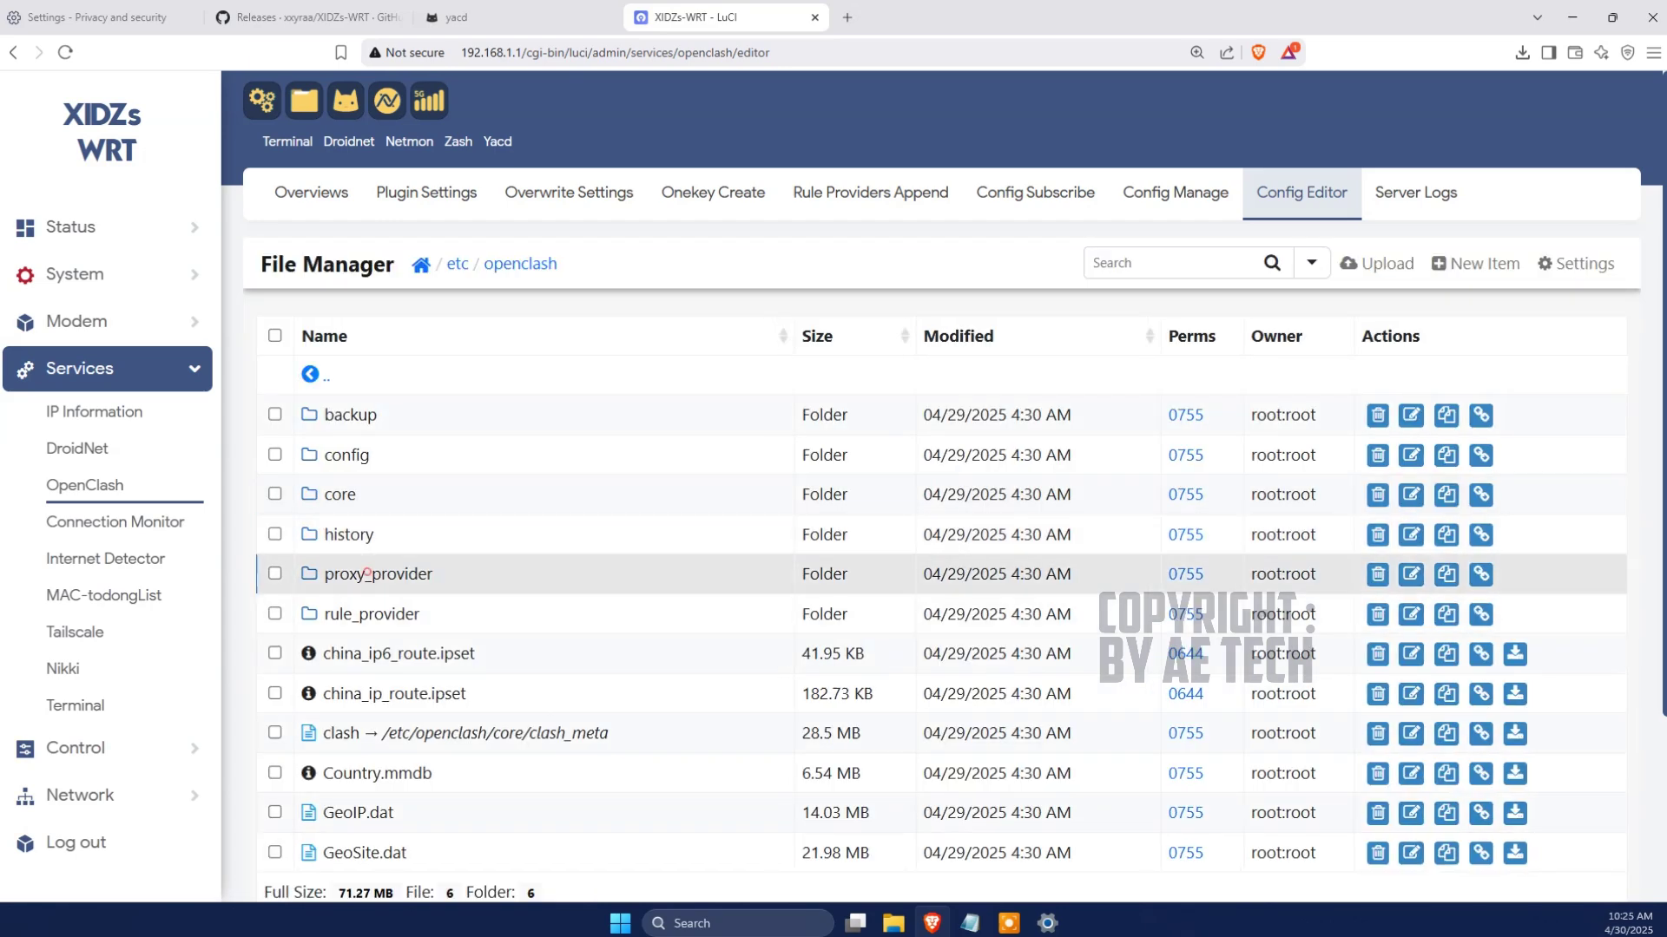
click(382, 574)
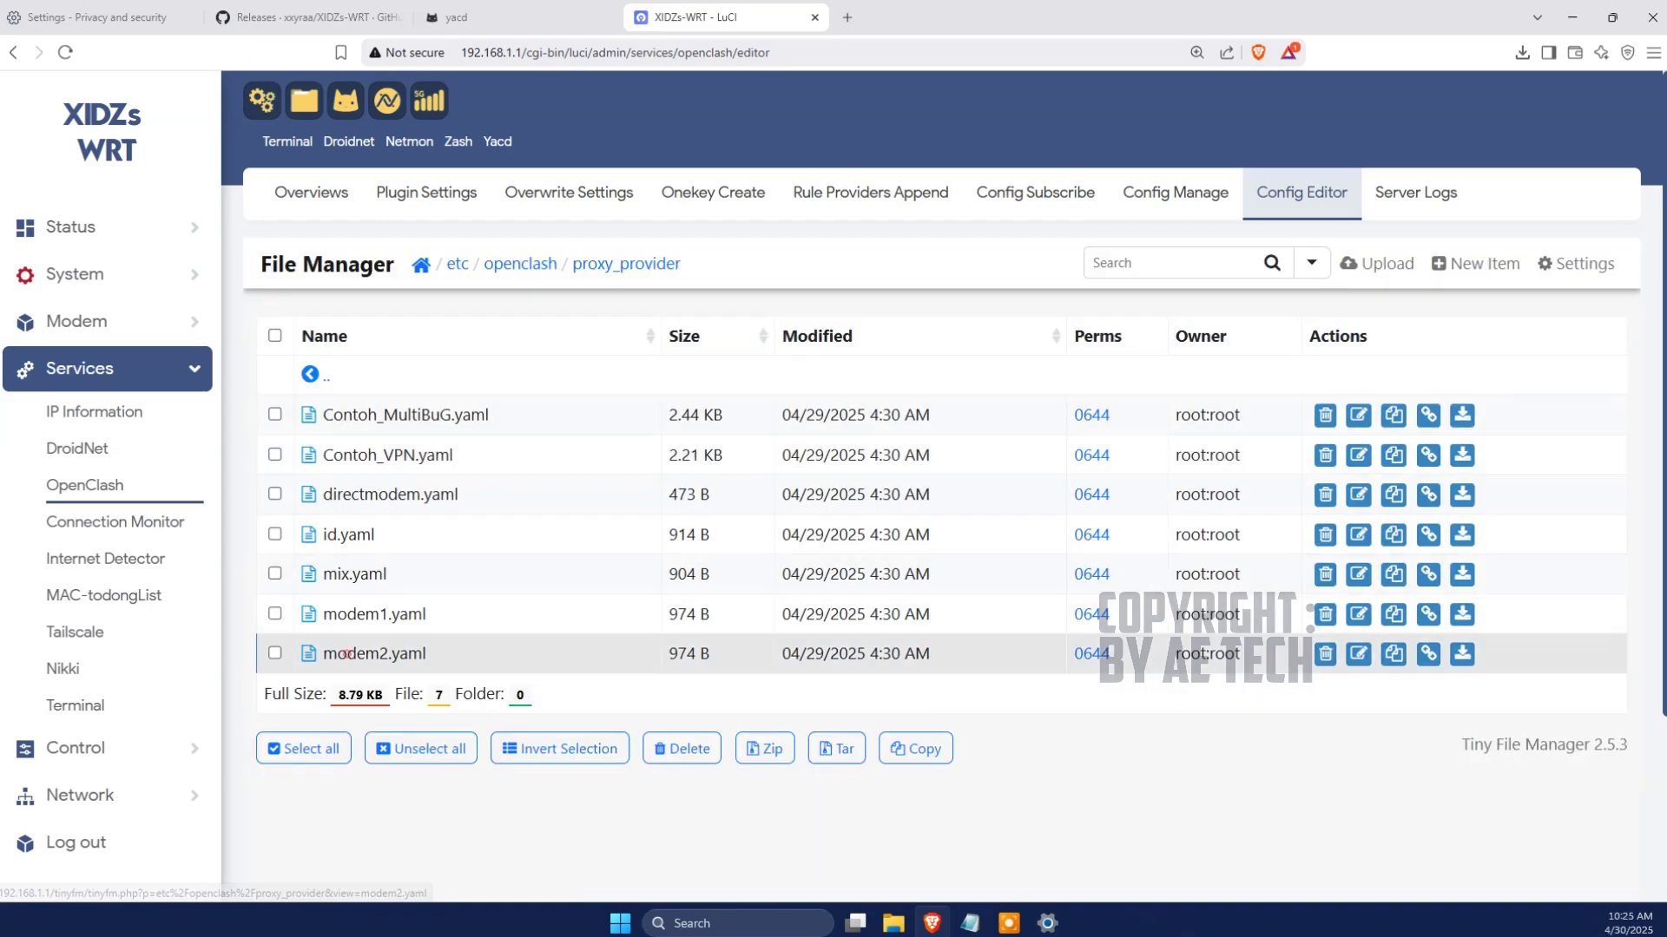
click(374, 653)
click(717, 478)
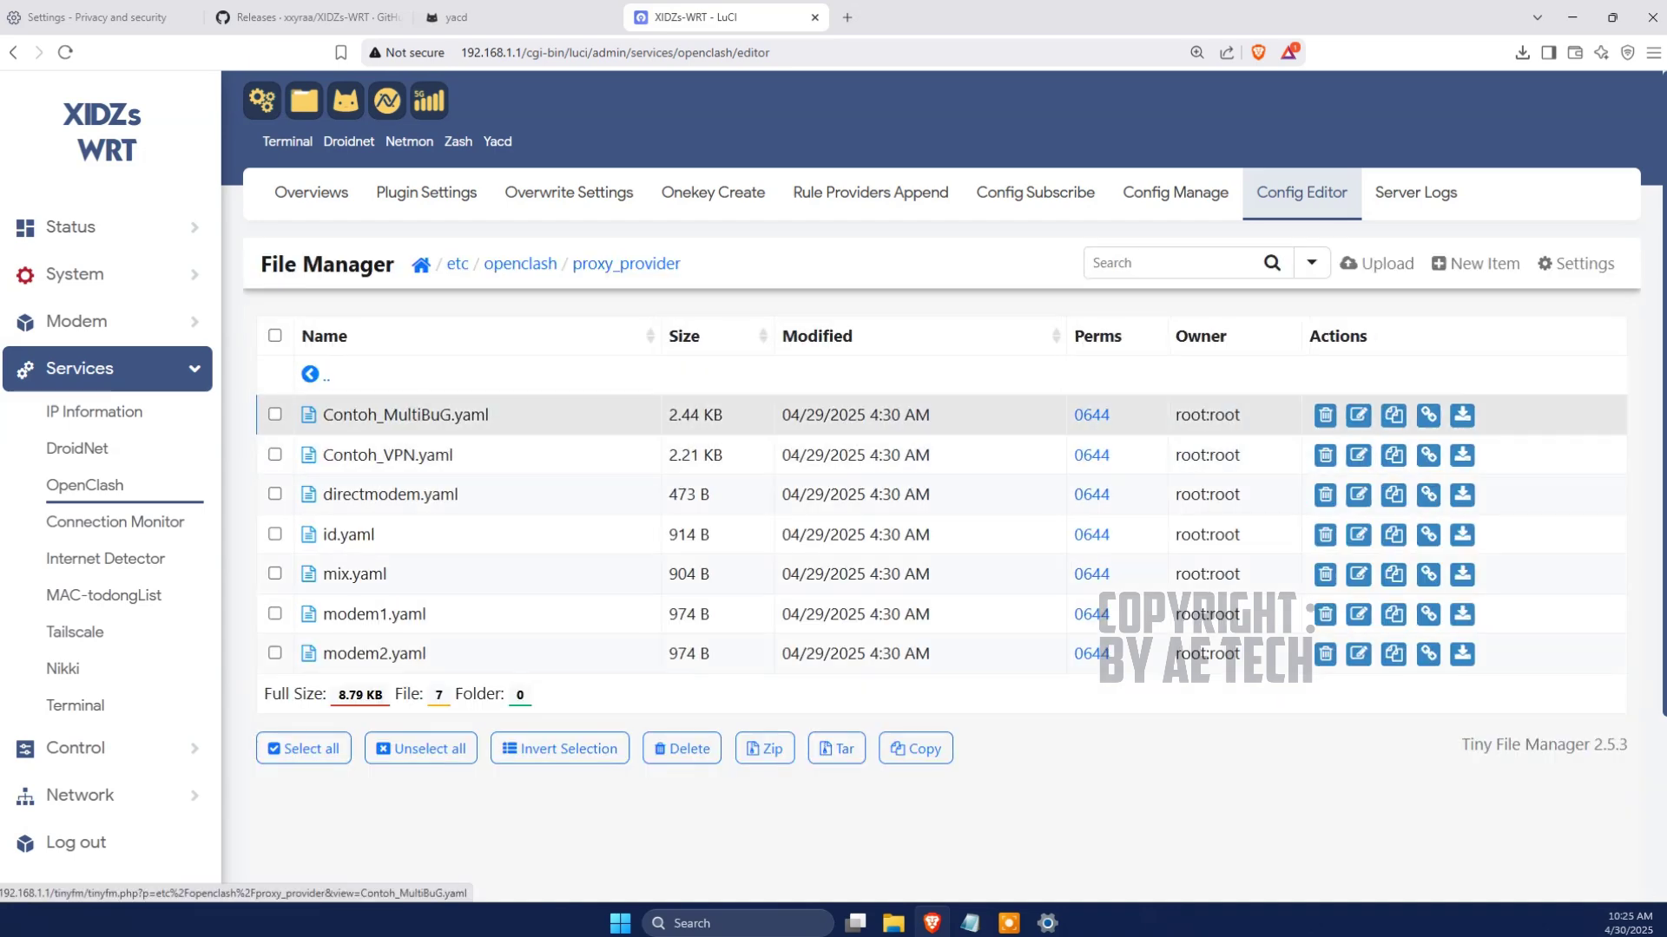
click(354, 417)
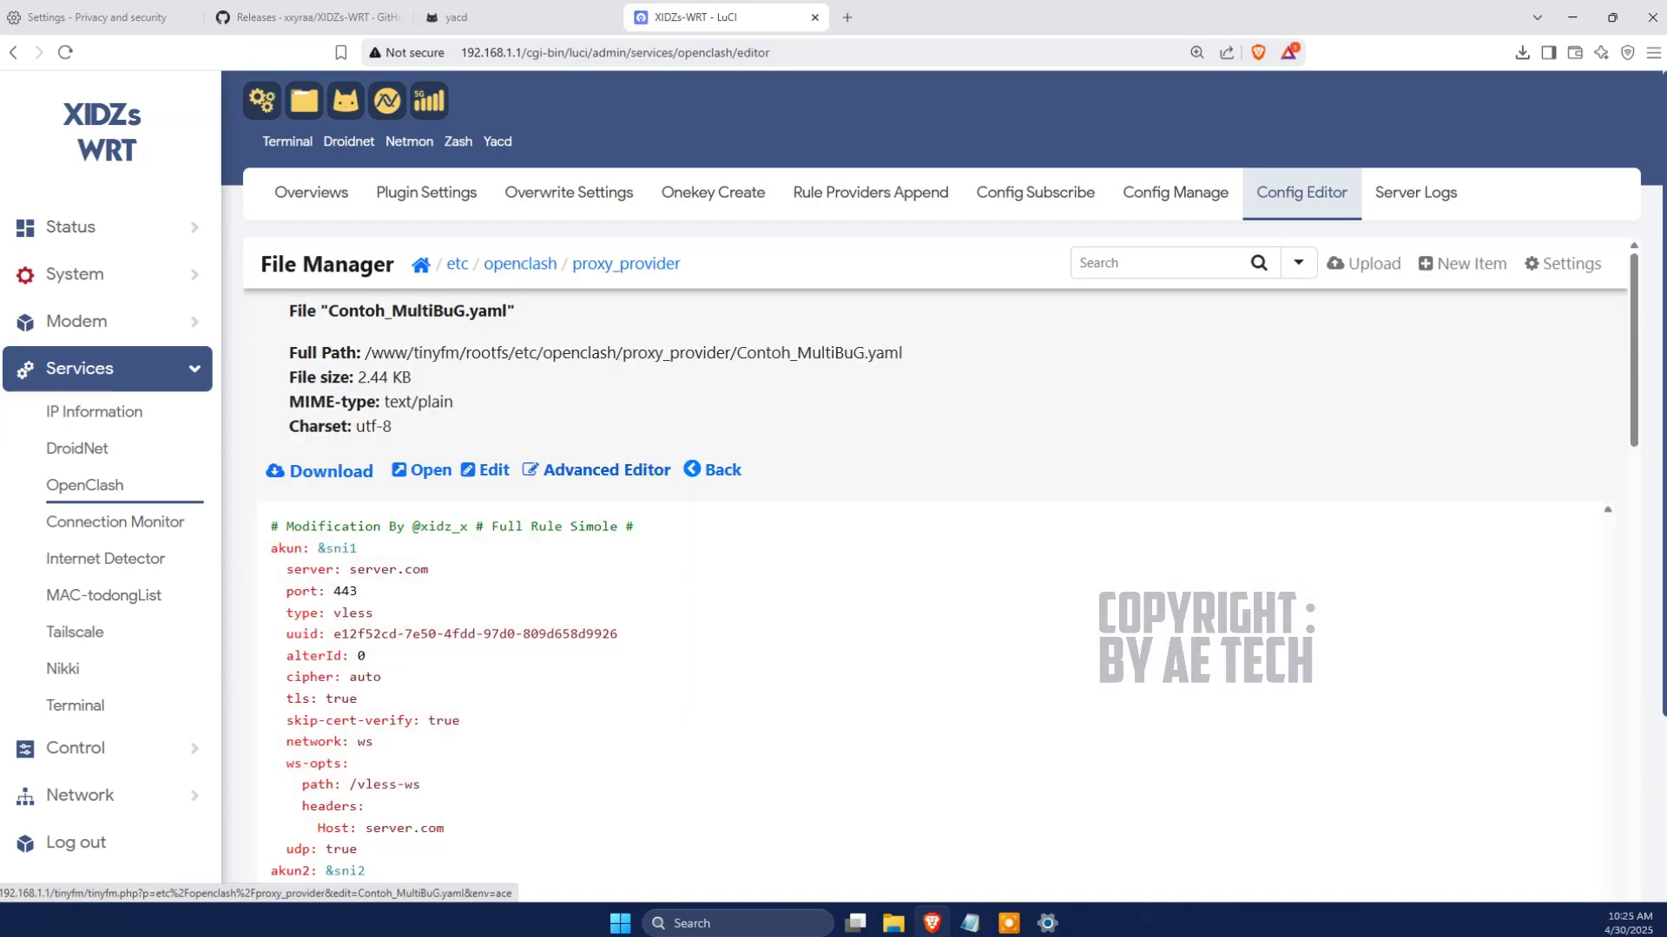
Step: Examine the account and proxy entries throughout Contoh_MultiBuG.yaml, then return to the proxy_provider file list
scroll(937, 599, down, 20)
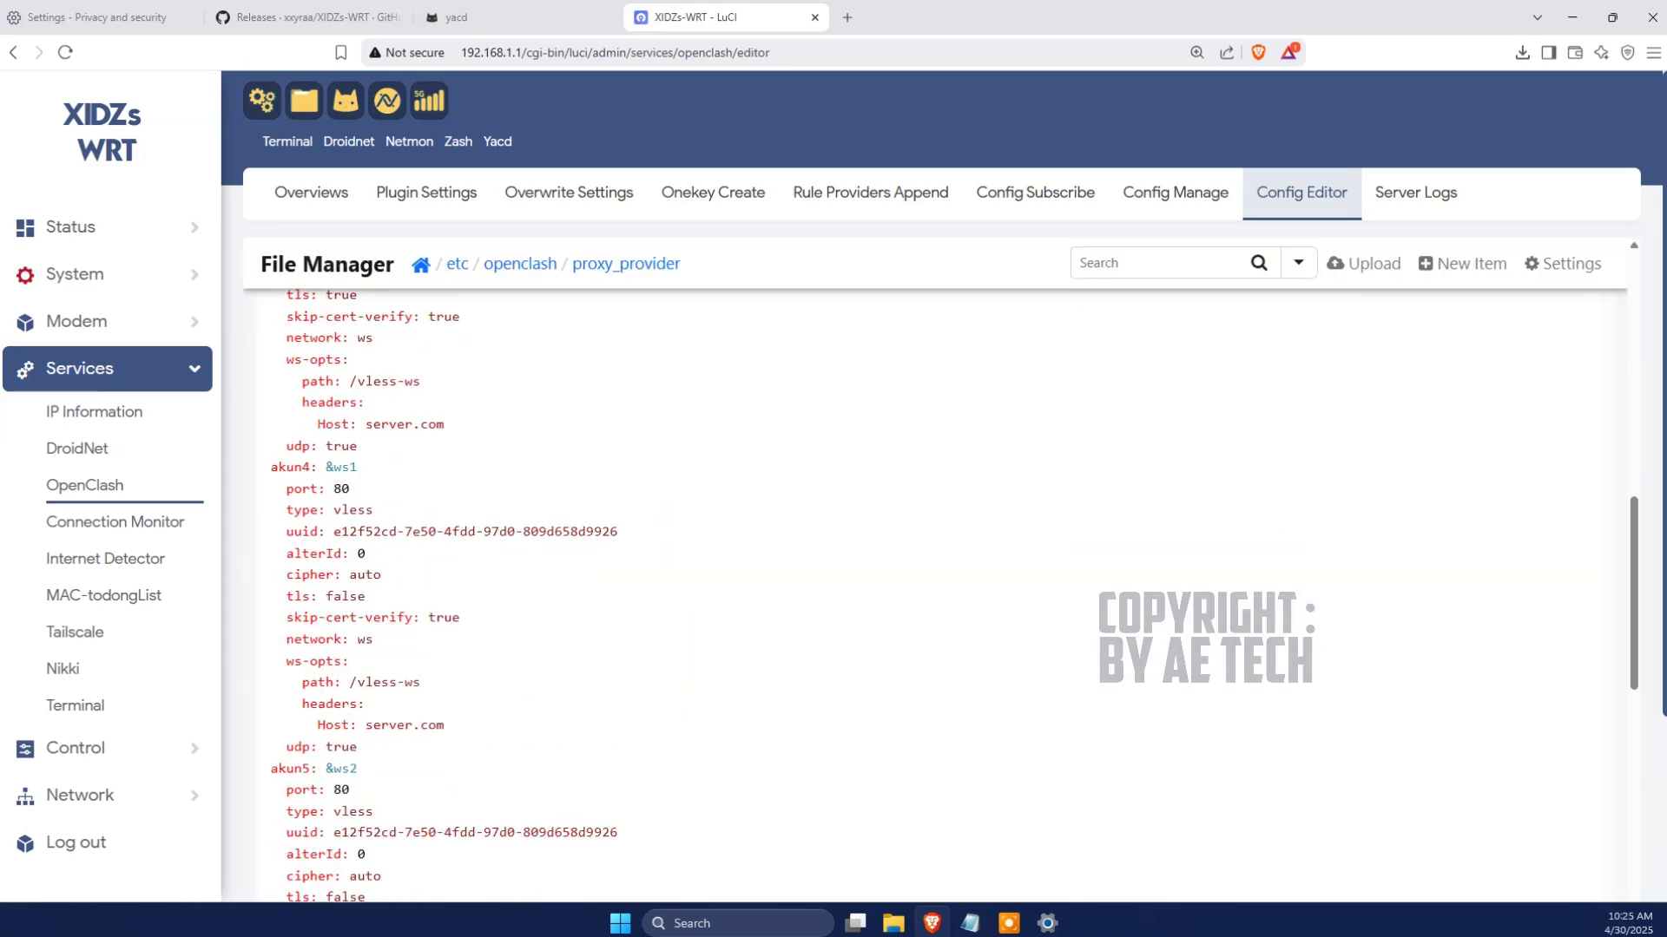
scroll(937, 599, up, 20)
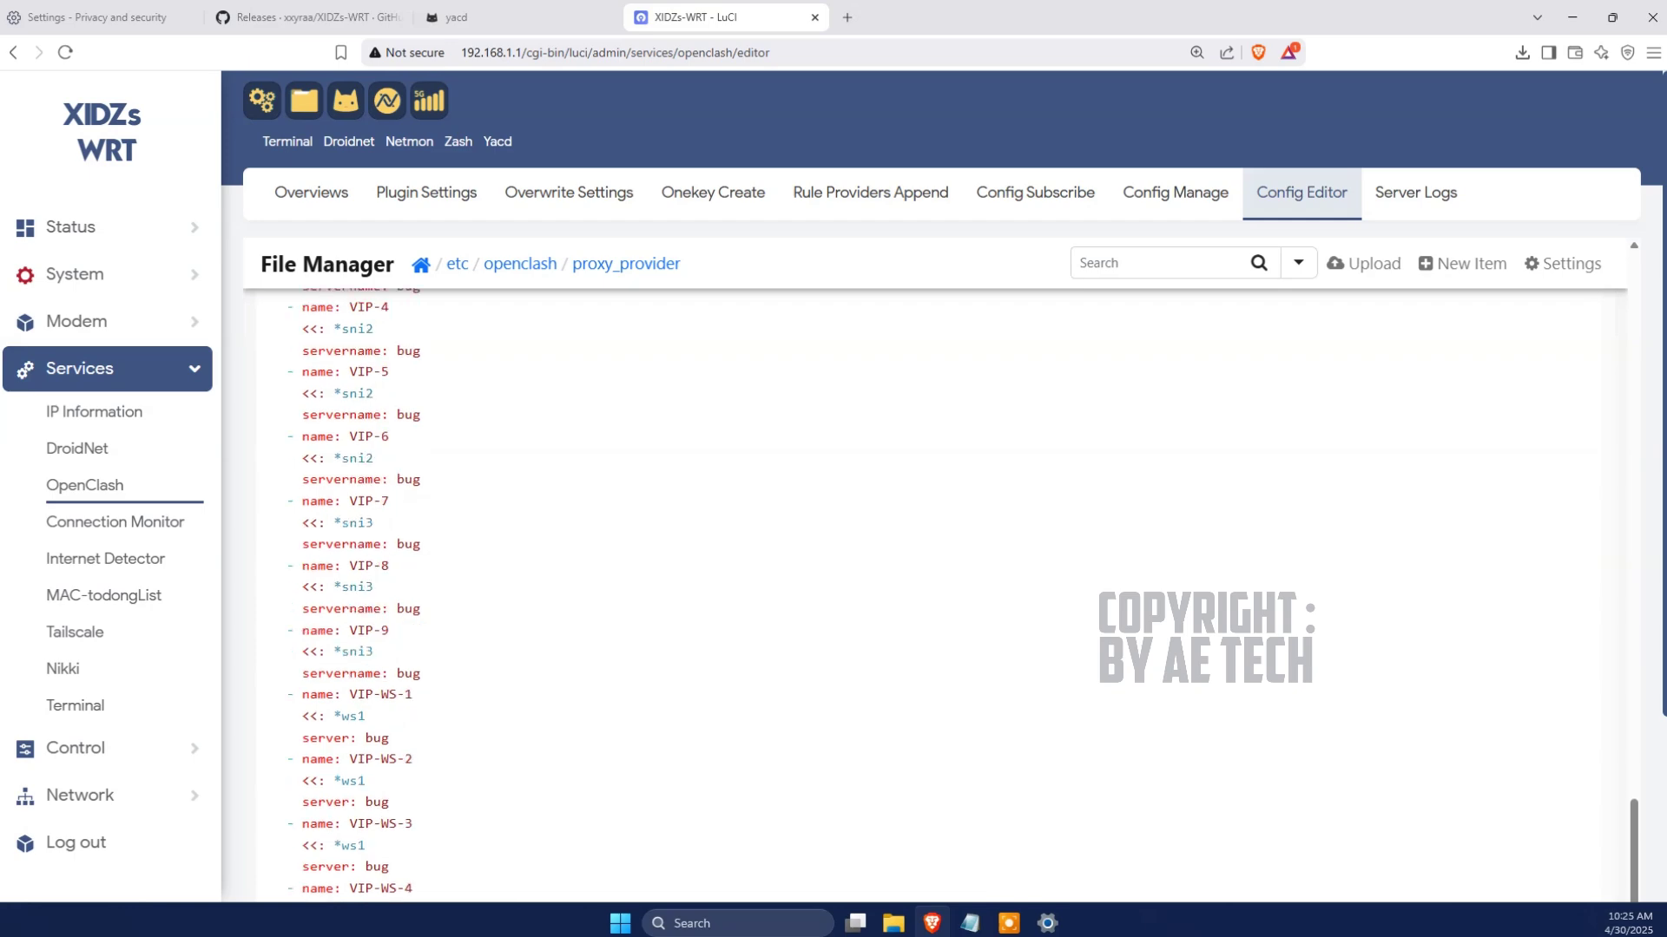
scroll(712, 521, up, 5)
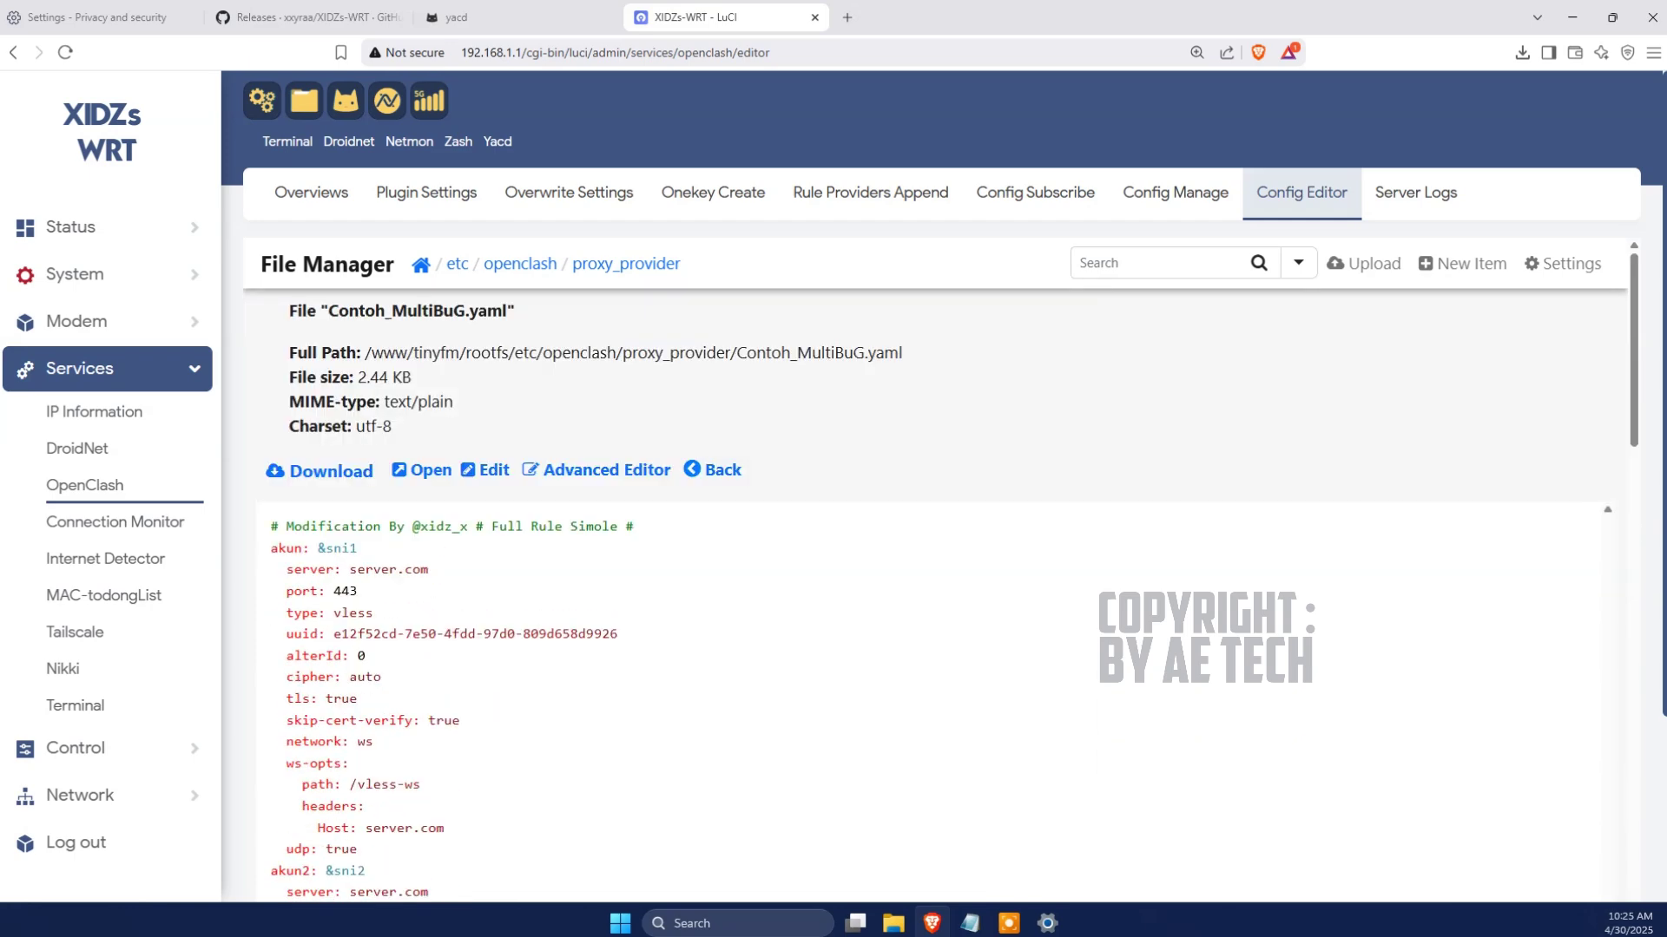
click(712, 469)
Step: View Contoh_VPN.yaml, then go back up to the openclash folder and look through its contents
click(365, 450)
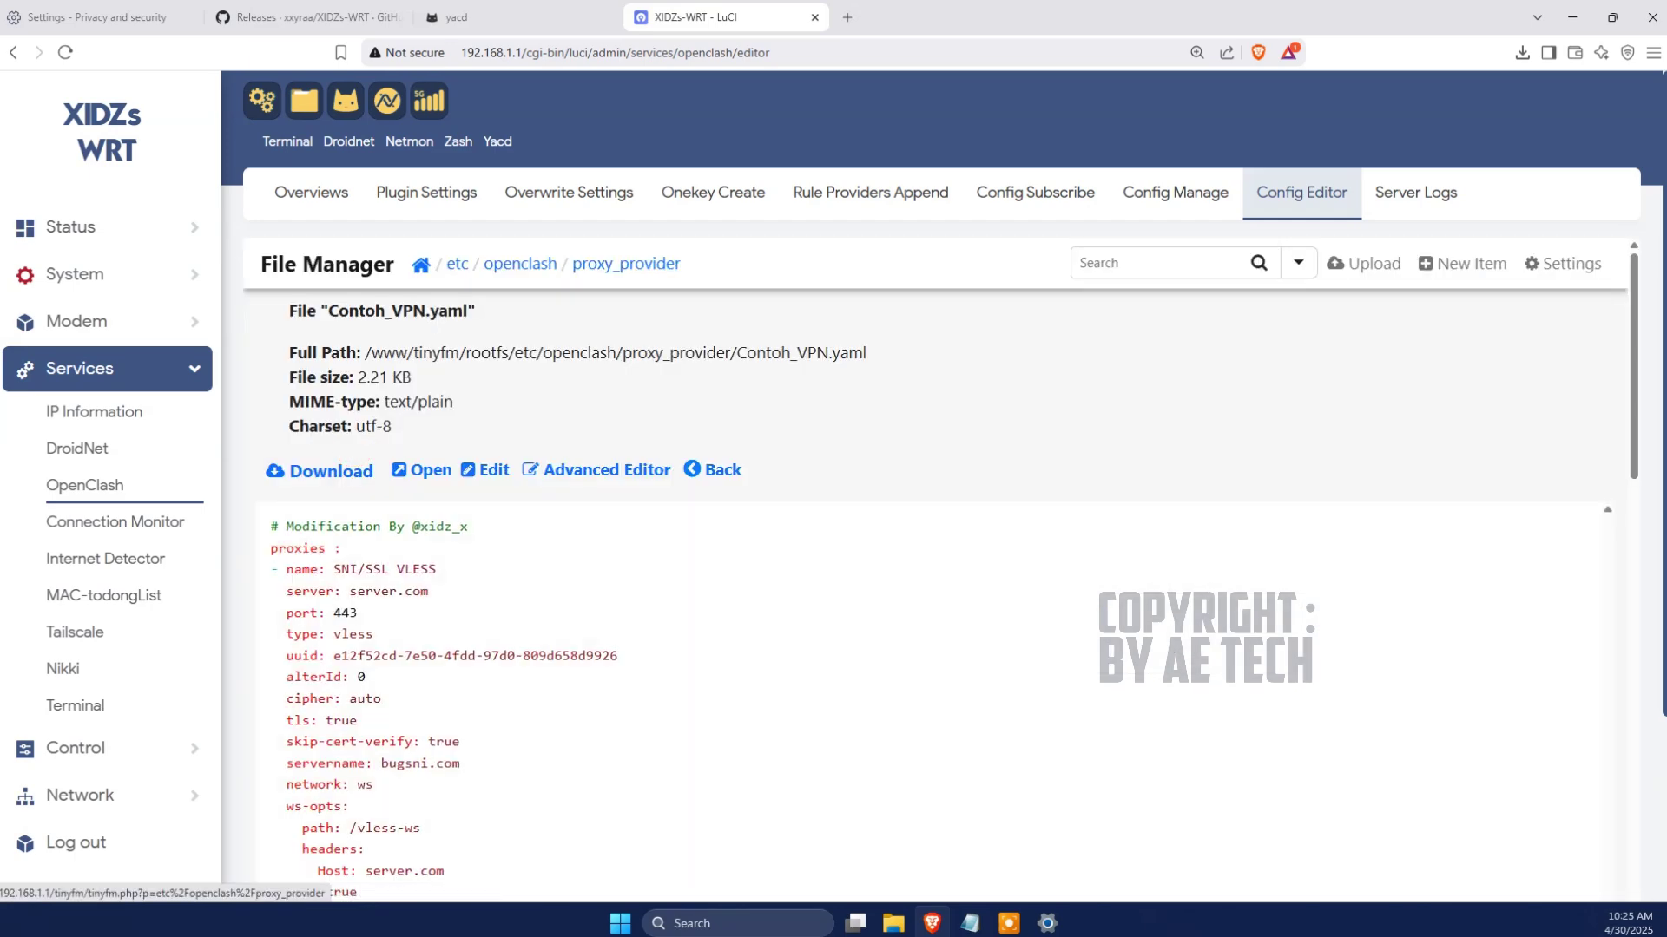
click(720, 470)
click(312, 374)
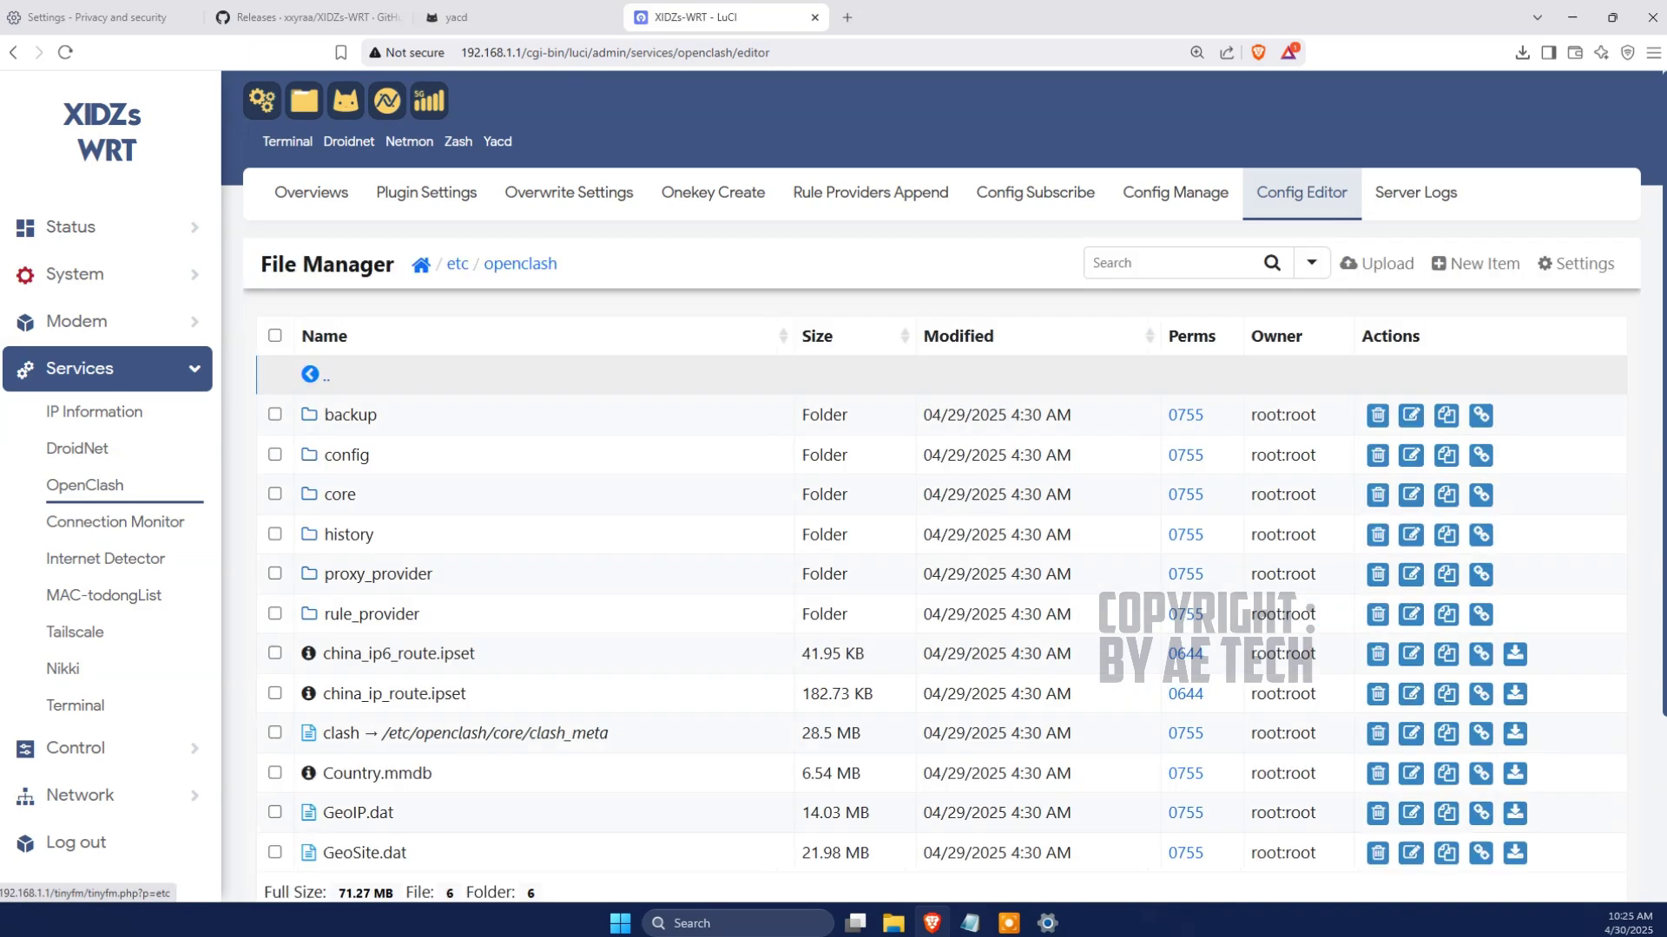
scroll(365, 573, down, 3)
scroll(365, 573, up, 3)
click(310, 374)
Step: View the Connection Monitor's information and basic settings, trying out its Enabled option without saving
click(152, 524)
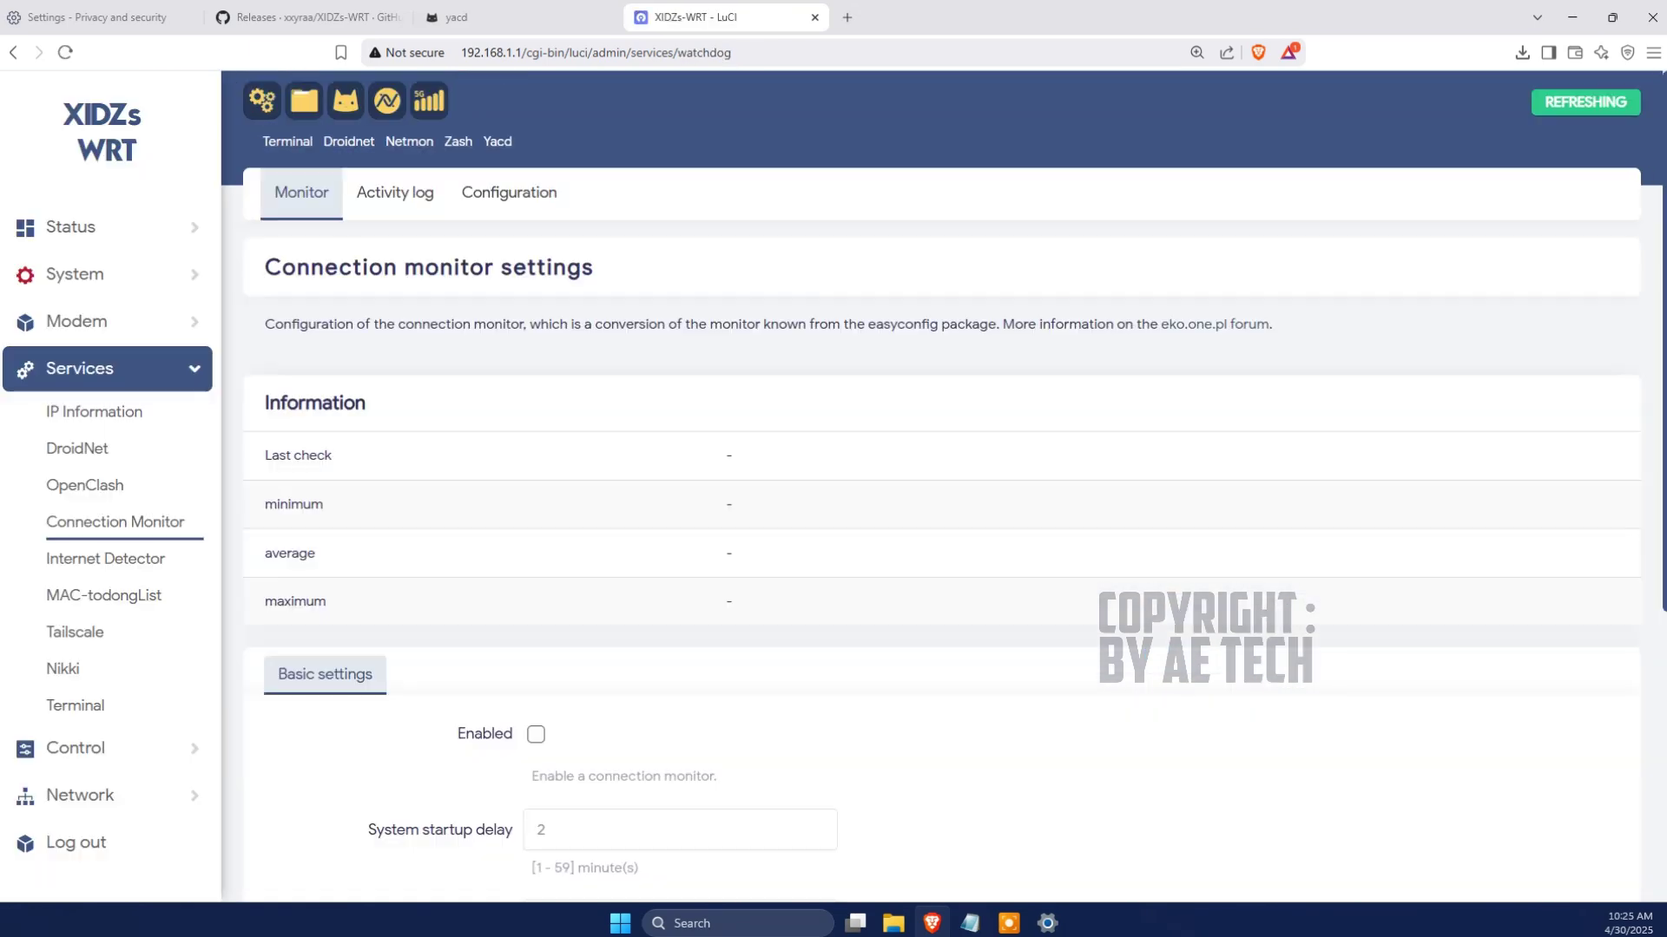
scroll(942, 486, down, 1)
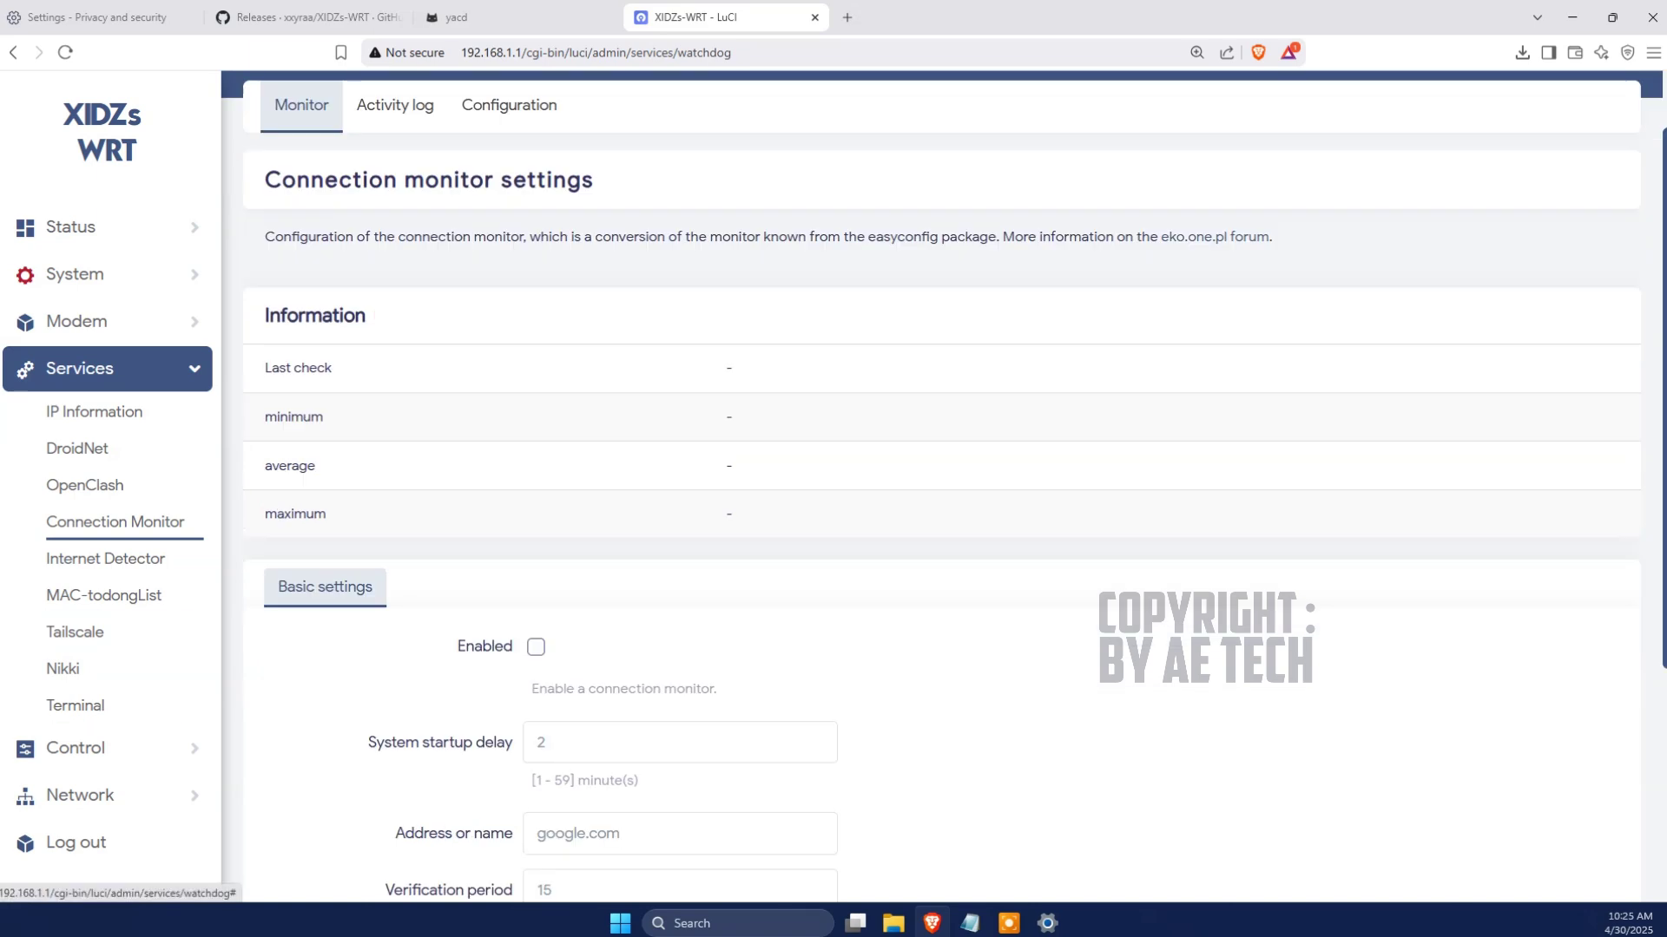
click(538, 646)
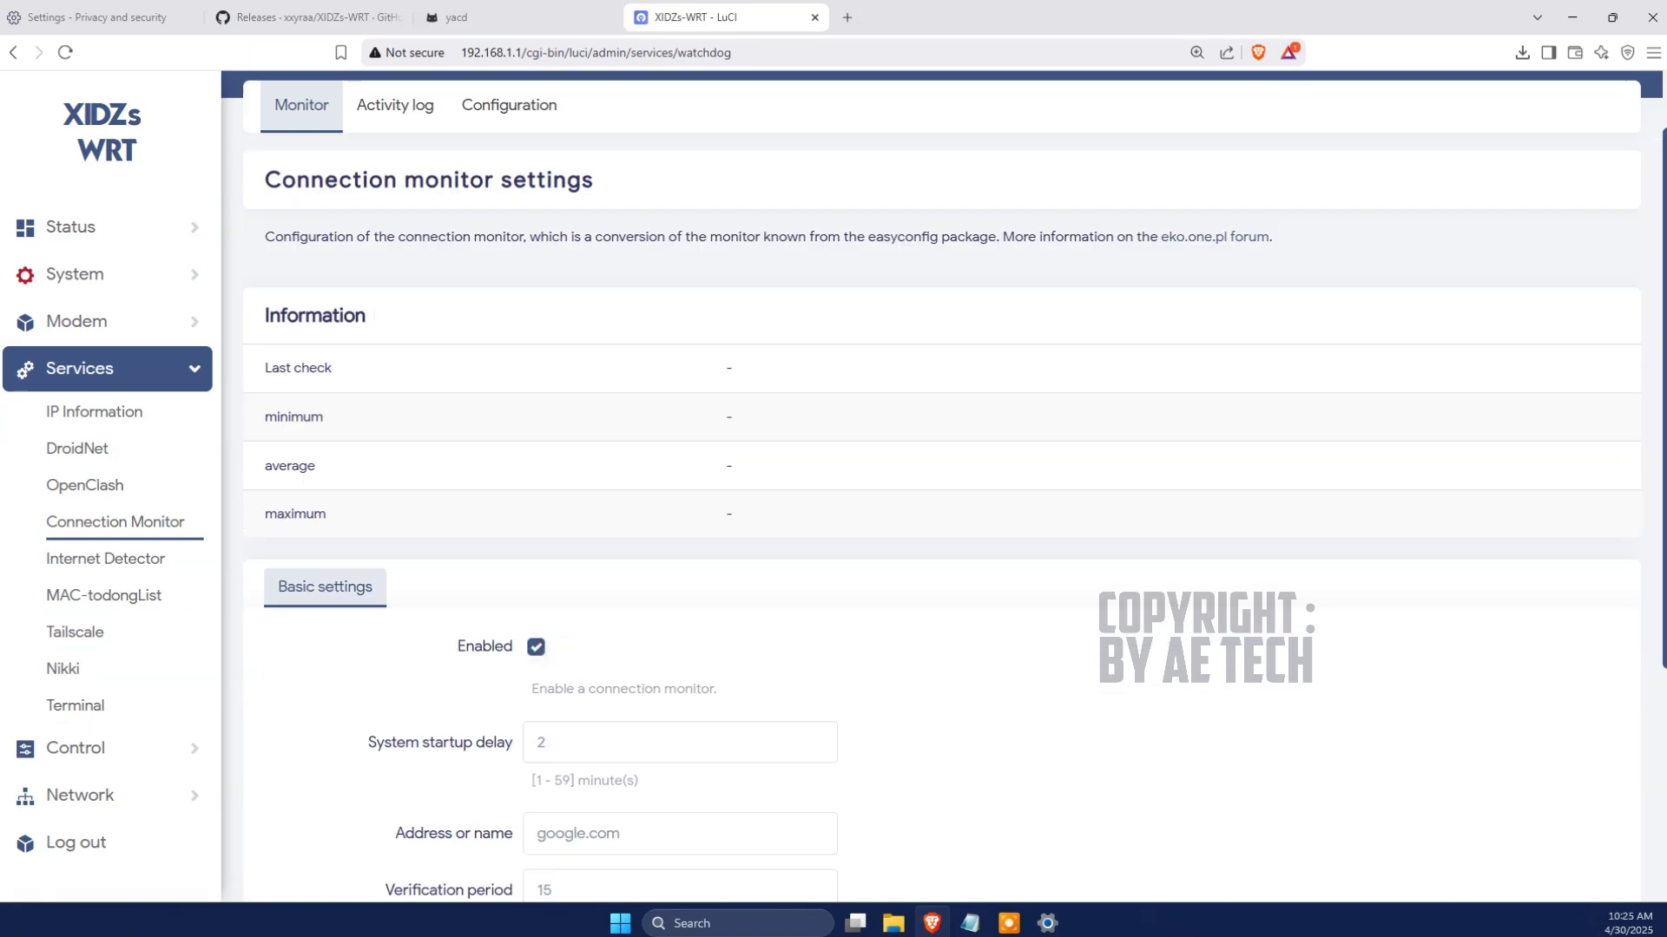
scroll(942, 486, down, 4)
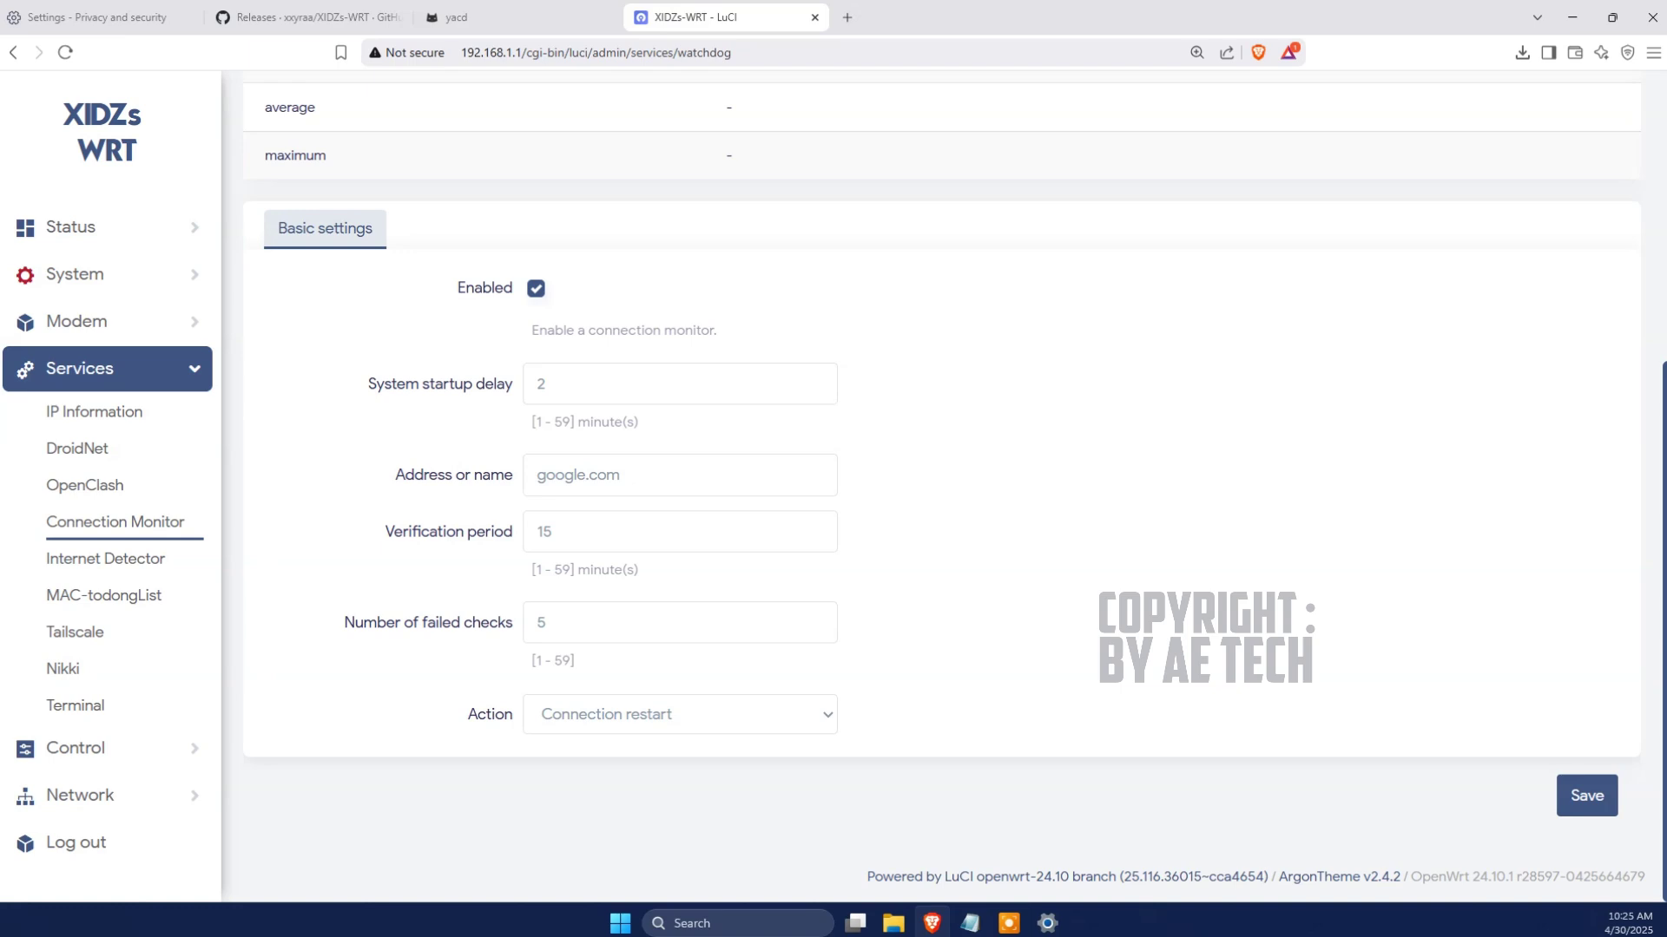
scroll(942, 486, up, 4)
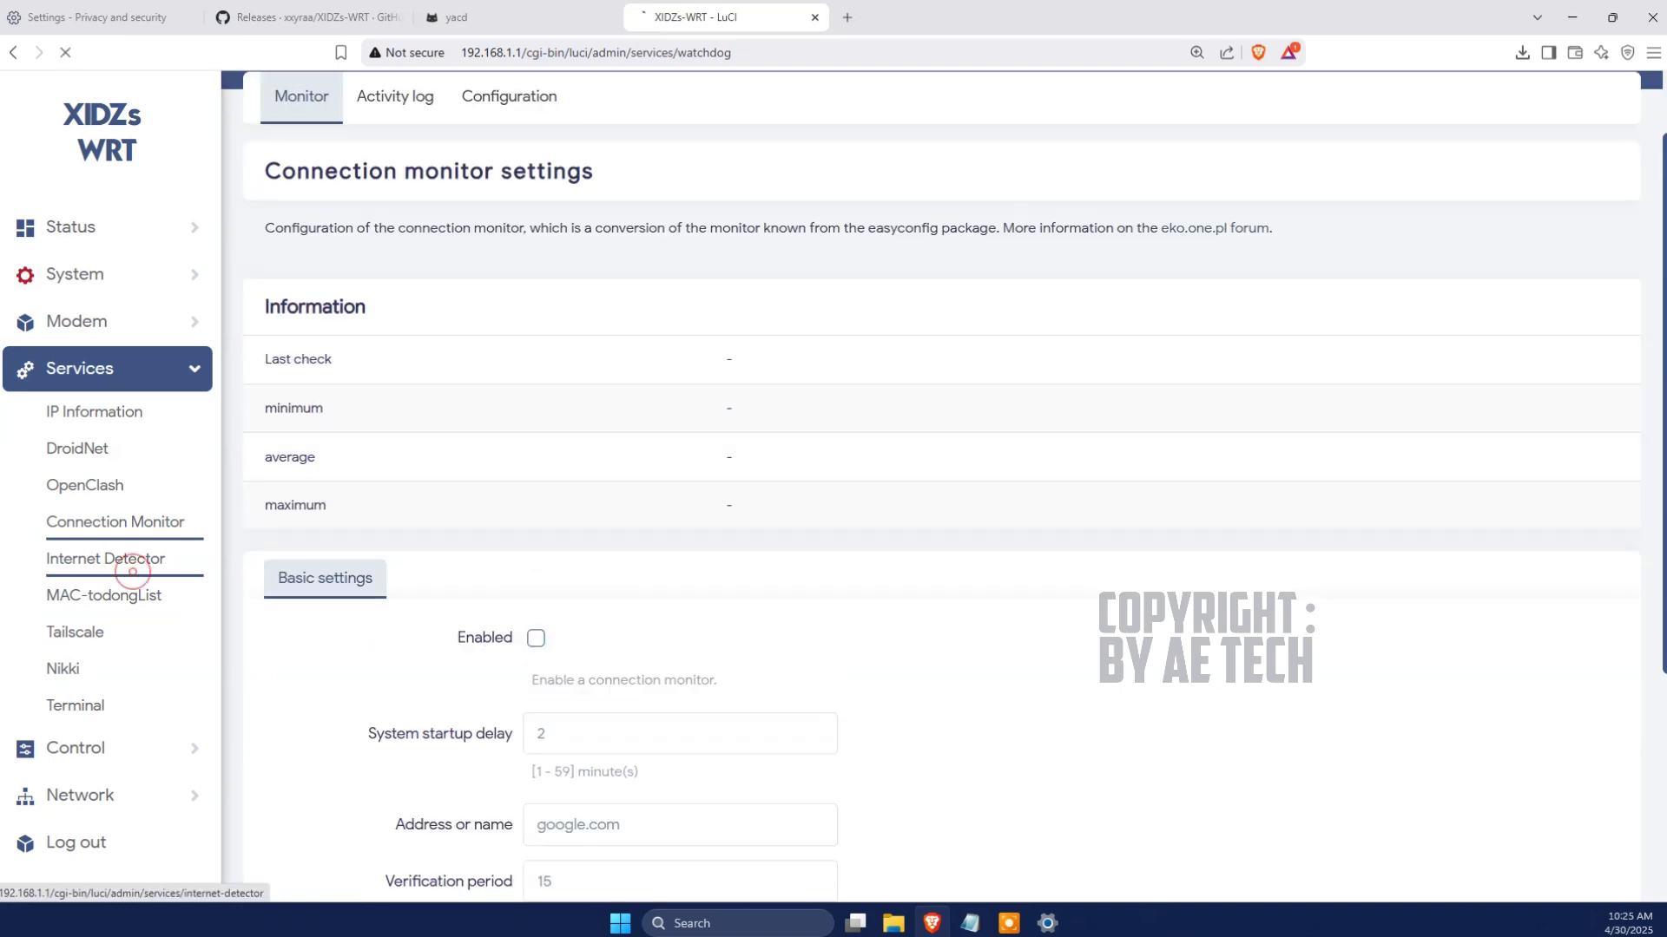
Step: View the Internet Detector status and service settings, then the MAC-todongList interface settings
click(130, 562)
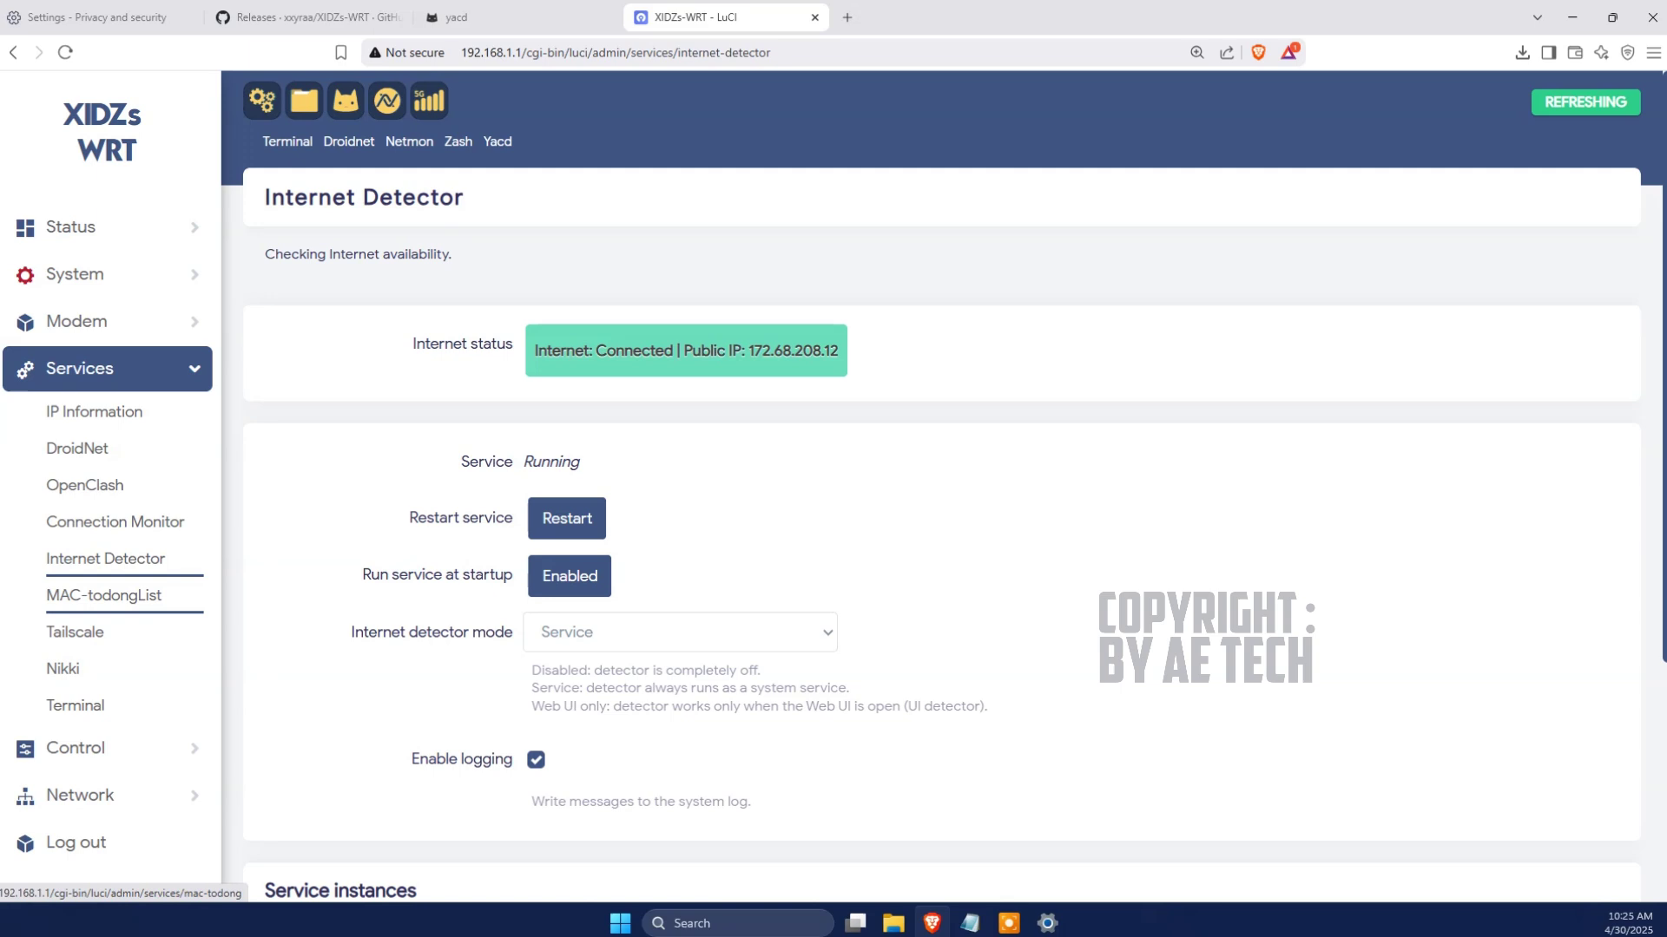
click(122, 597)
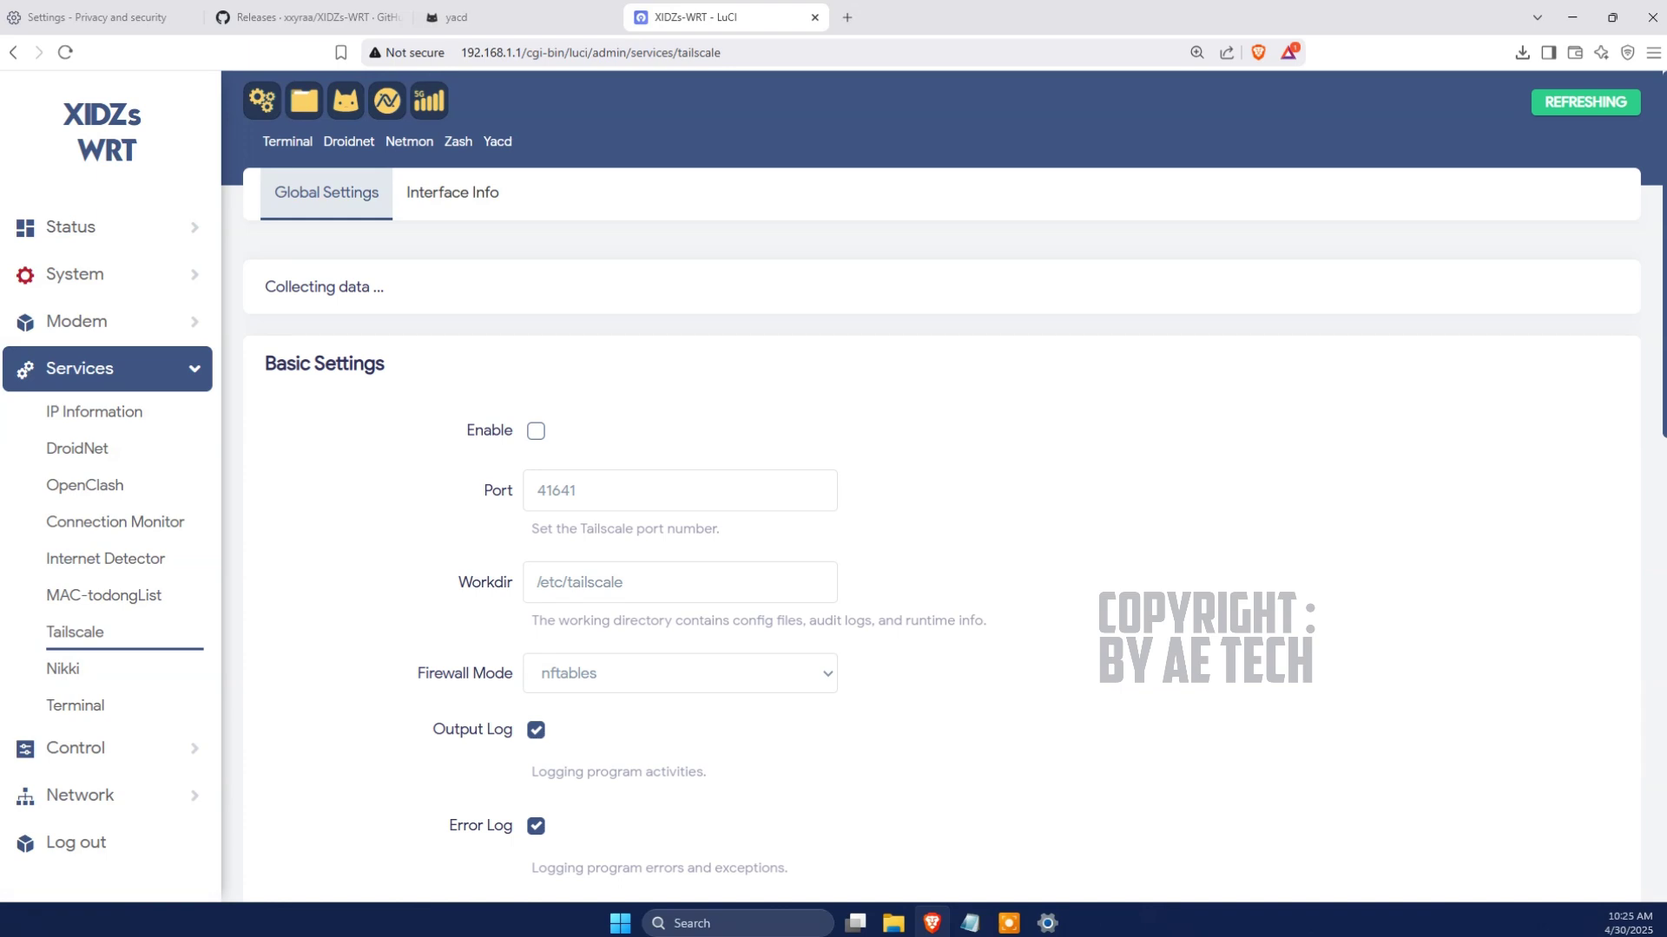
click(134, 594)
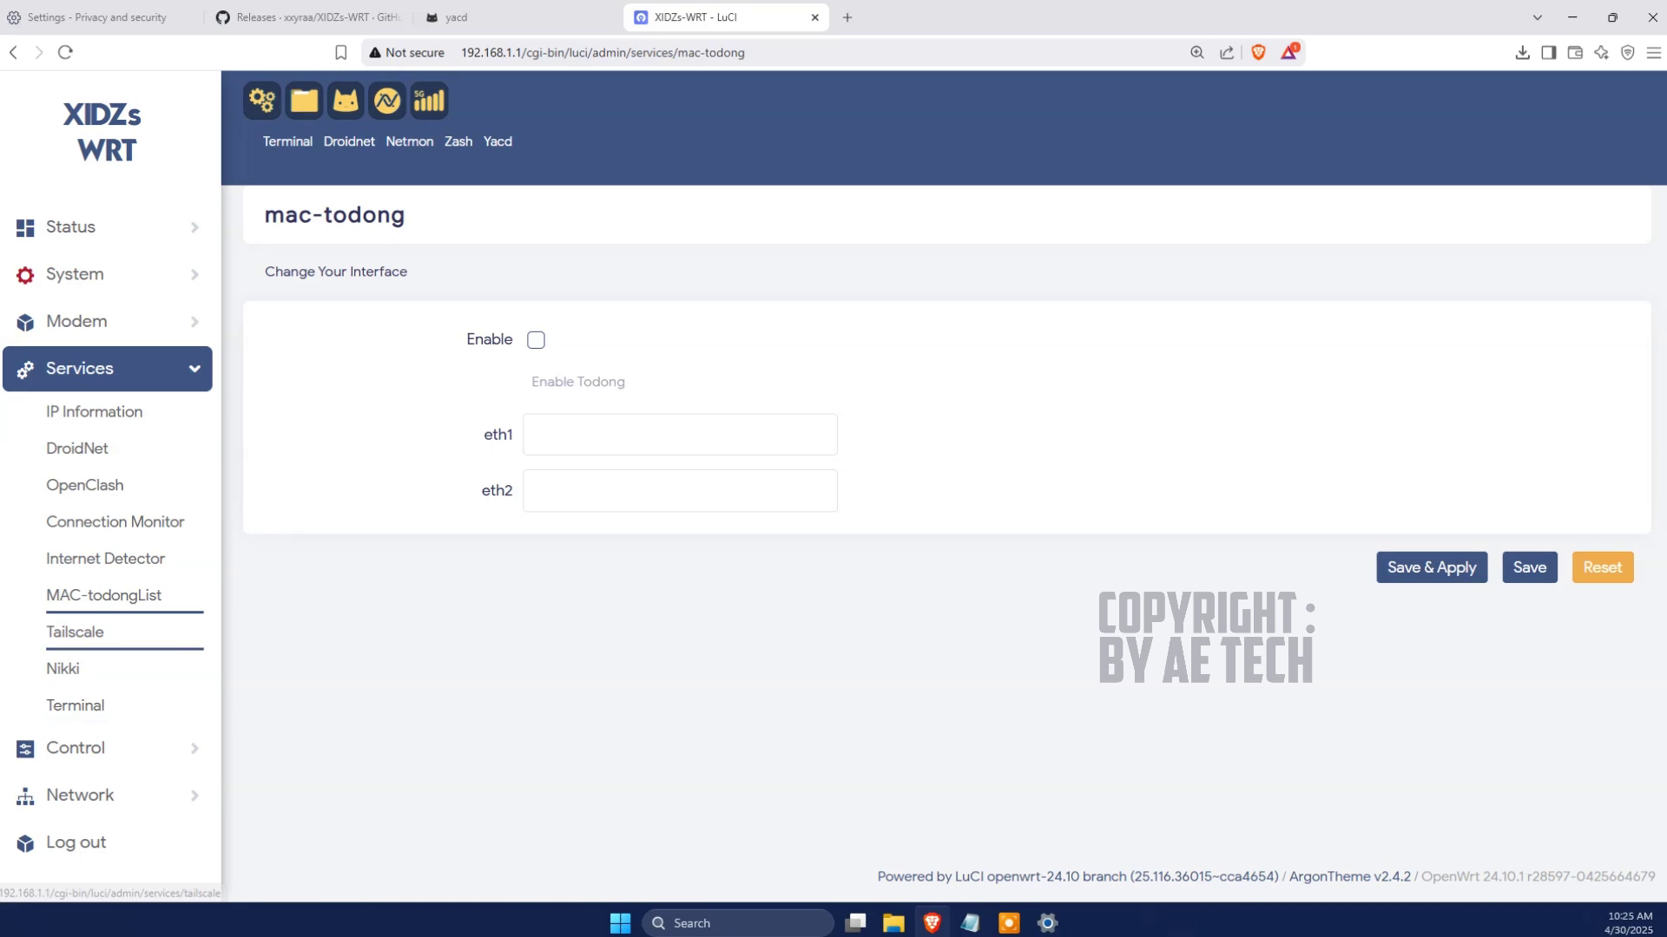
Step: View the Tailscale global settings, including its port, working directory, firewall mode and logging options
click(115, 632)
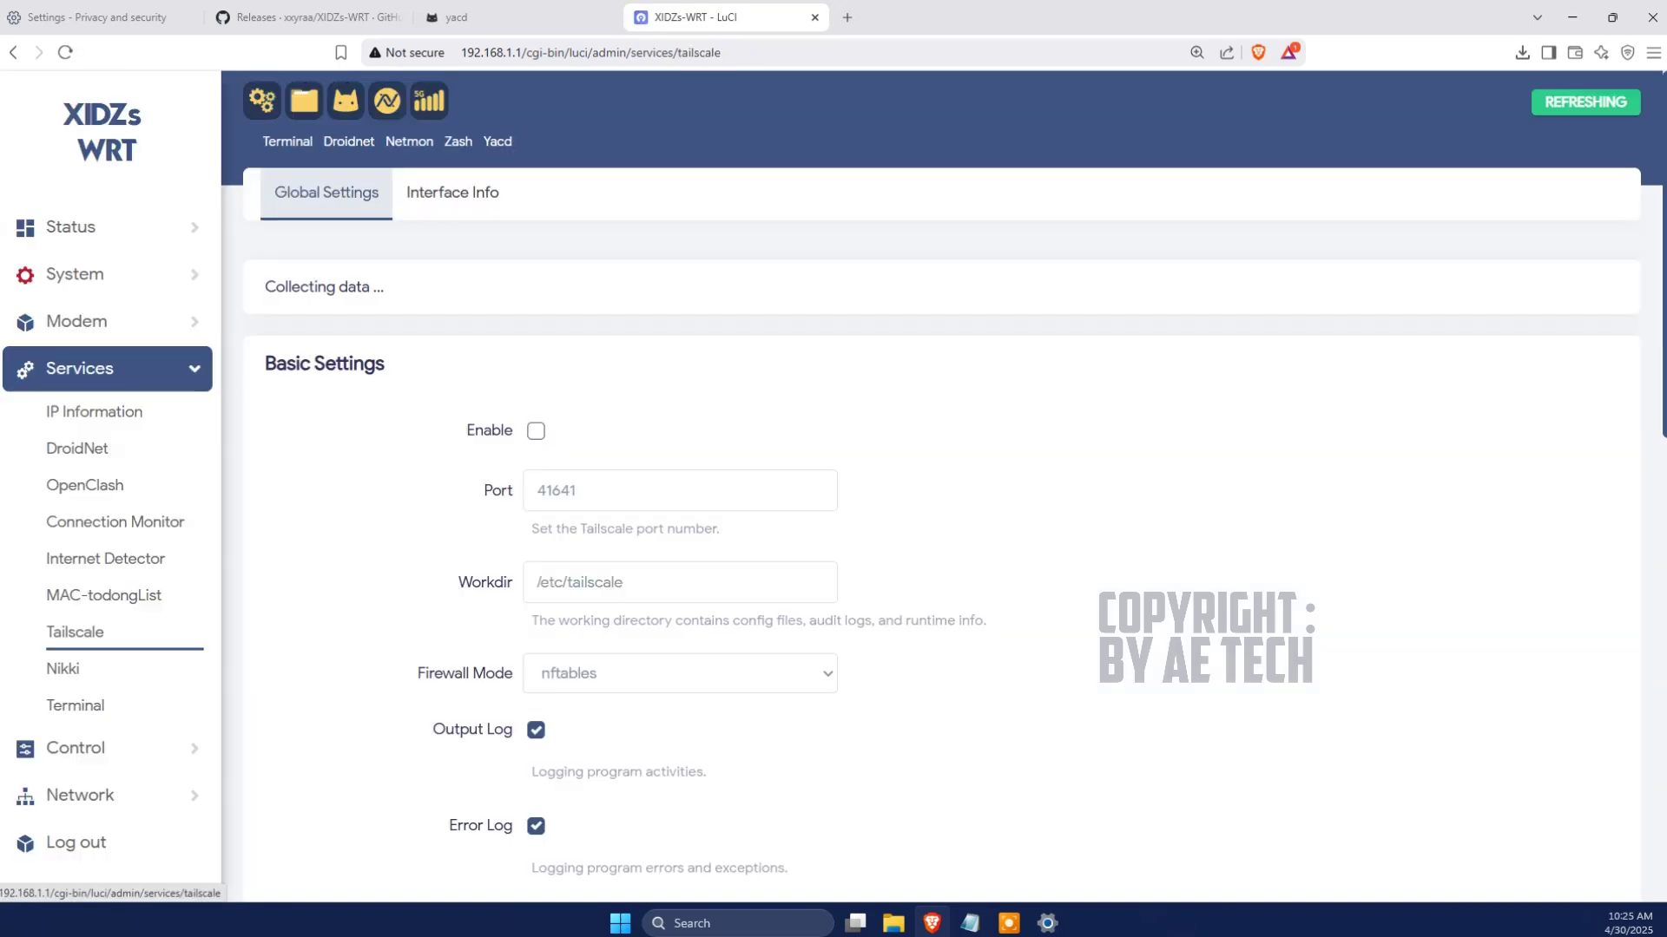
scroll(942, 521, down, 4)
scroll(942, 521, up, 4)
Step: View the Nikki service's status, app configuration and core environment variable settings
click(62, 669)
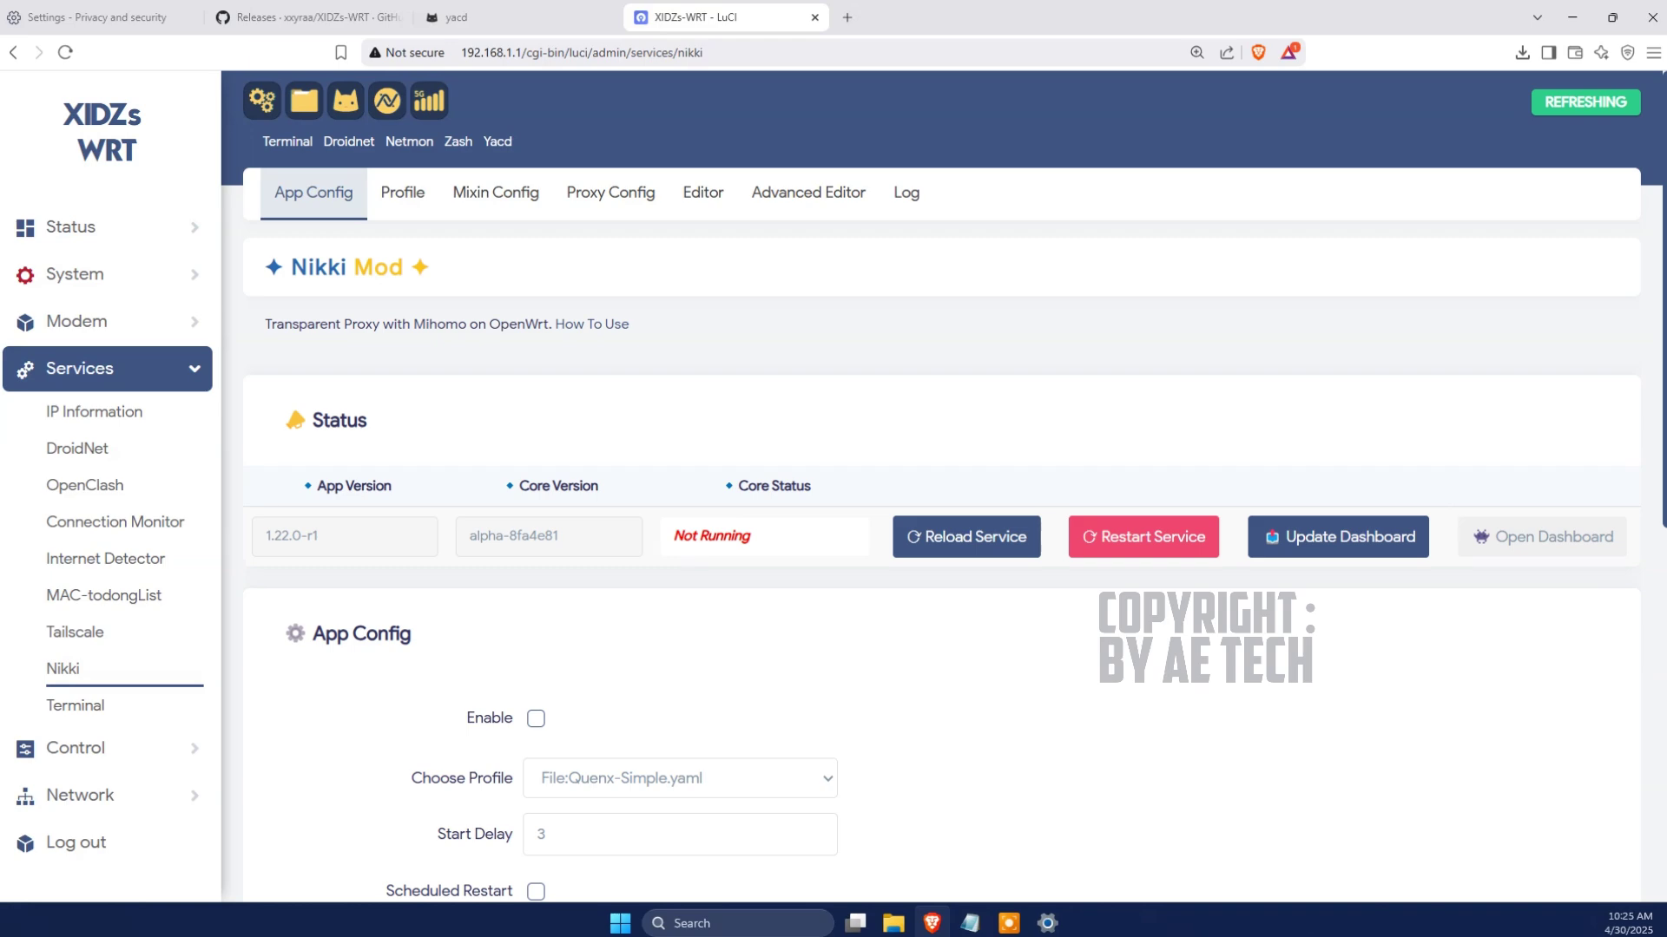
scroll(942, 521, down, 3)
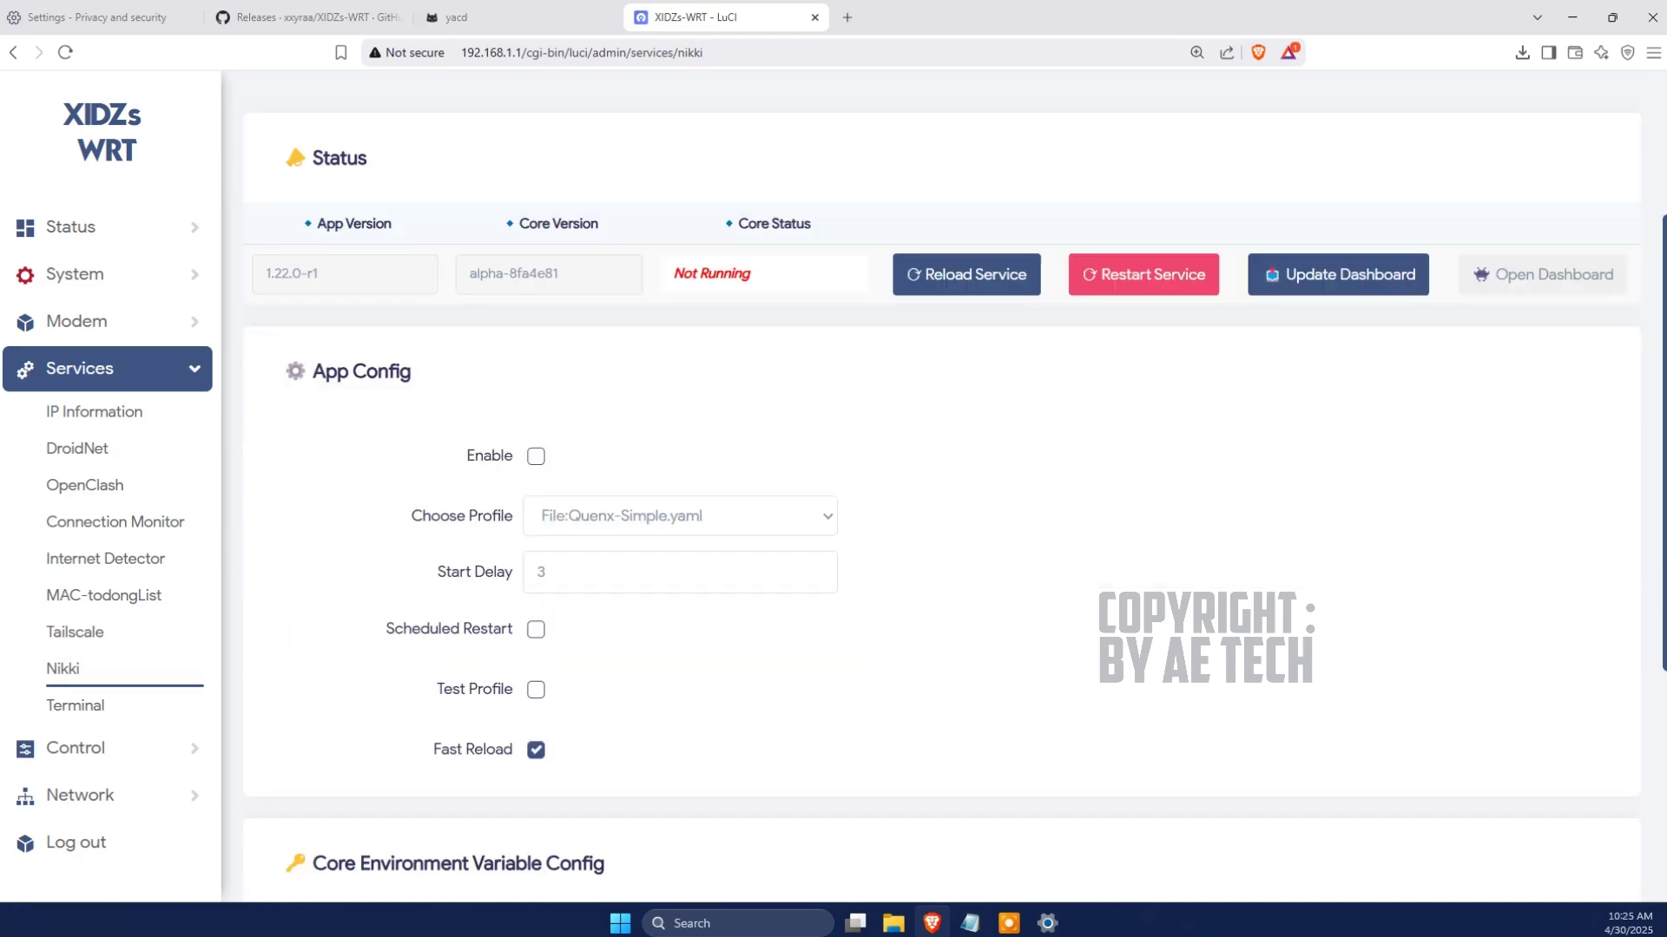
scroll(942, 521, down, 4)
scroll(941, 521, up, 6)
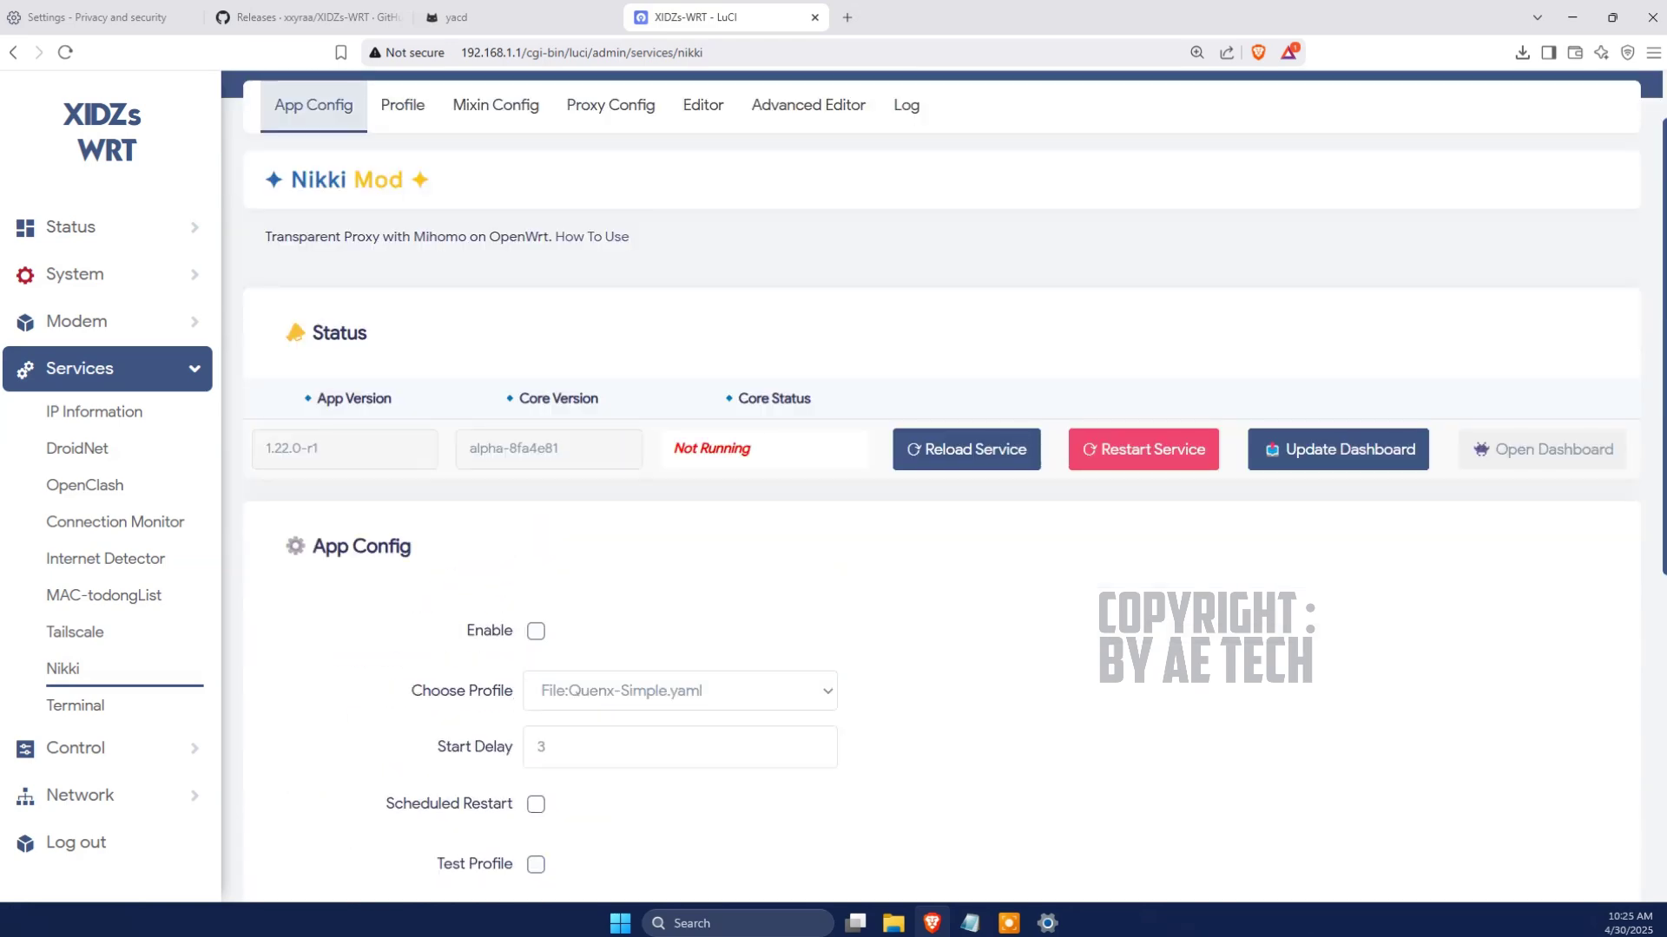
scroll(942, 521, up, 1)
Step: View Nikki's log, profiles, mixin options, proxy configuration and file editor
click(907, 192)
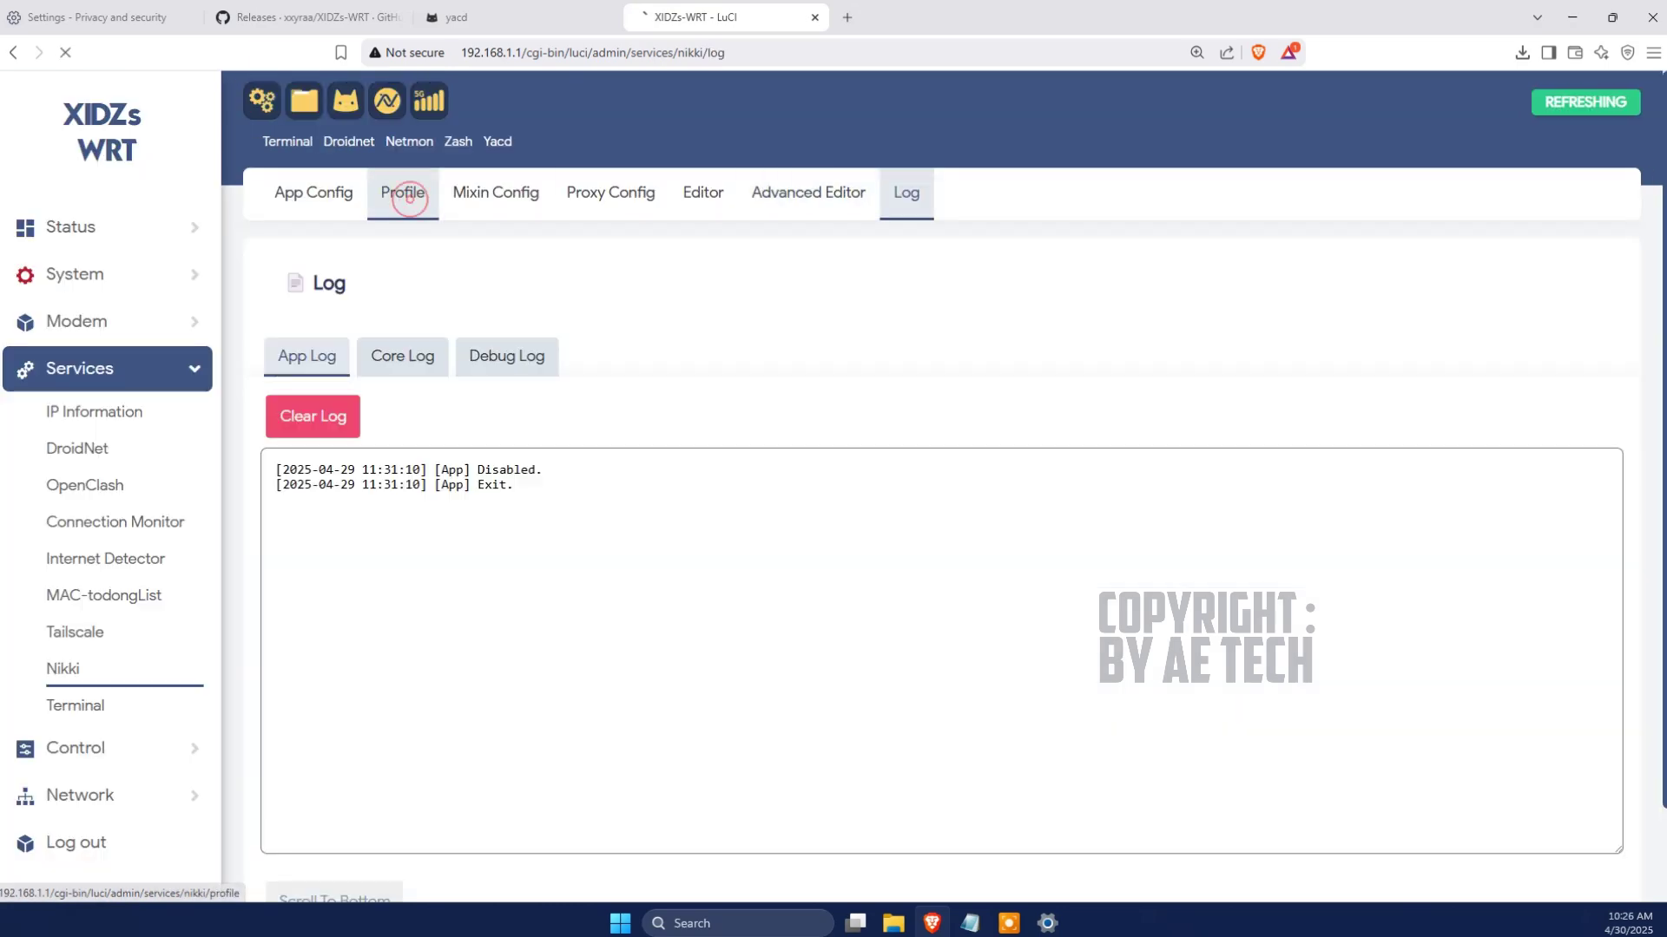
click(400, 192)
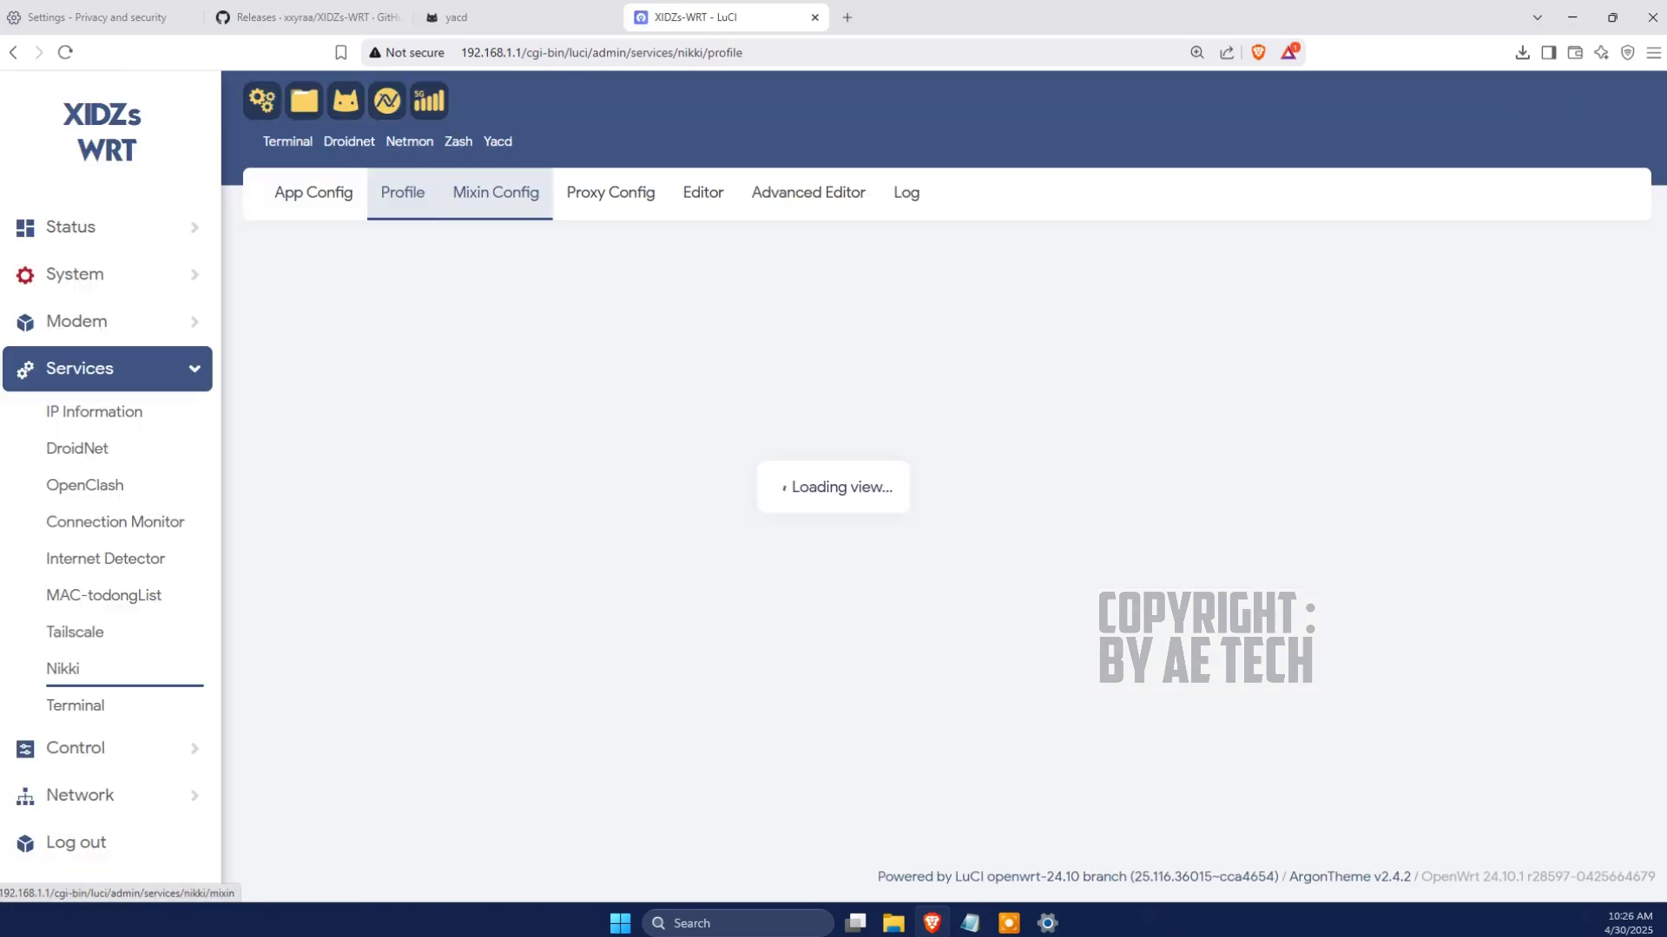
click(486, 193)
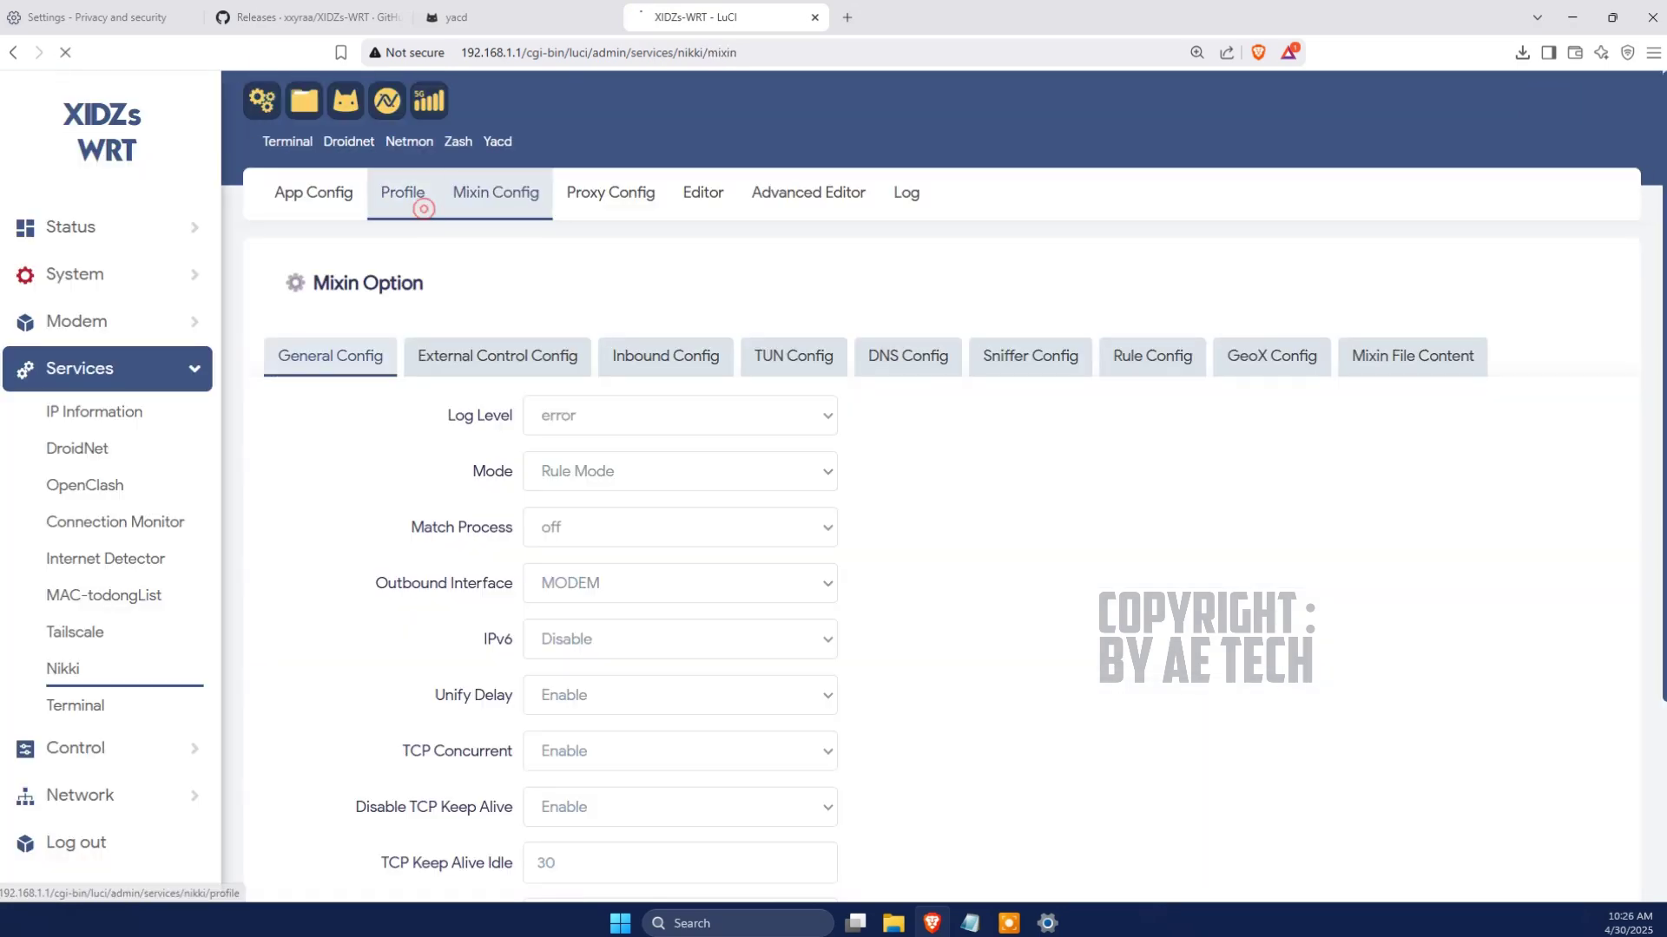
click(400, 194)
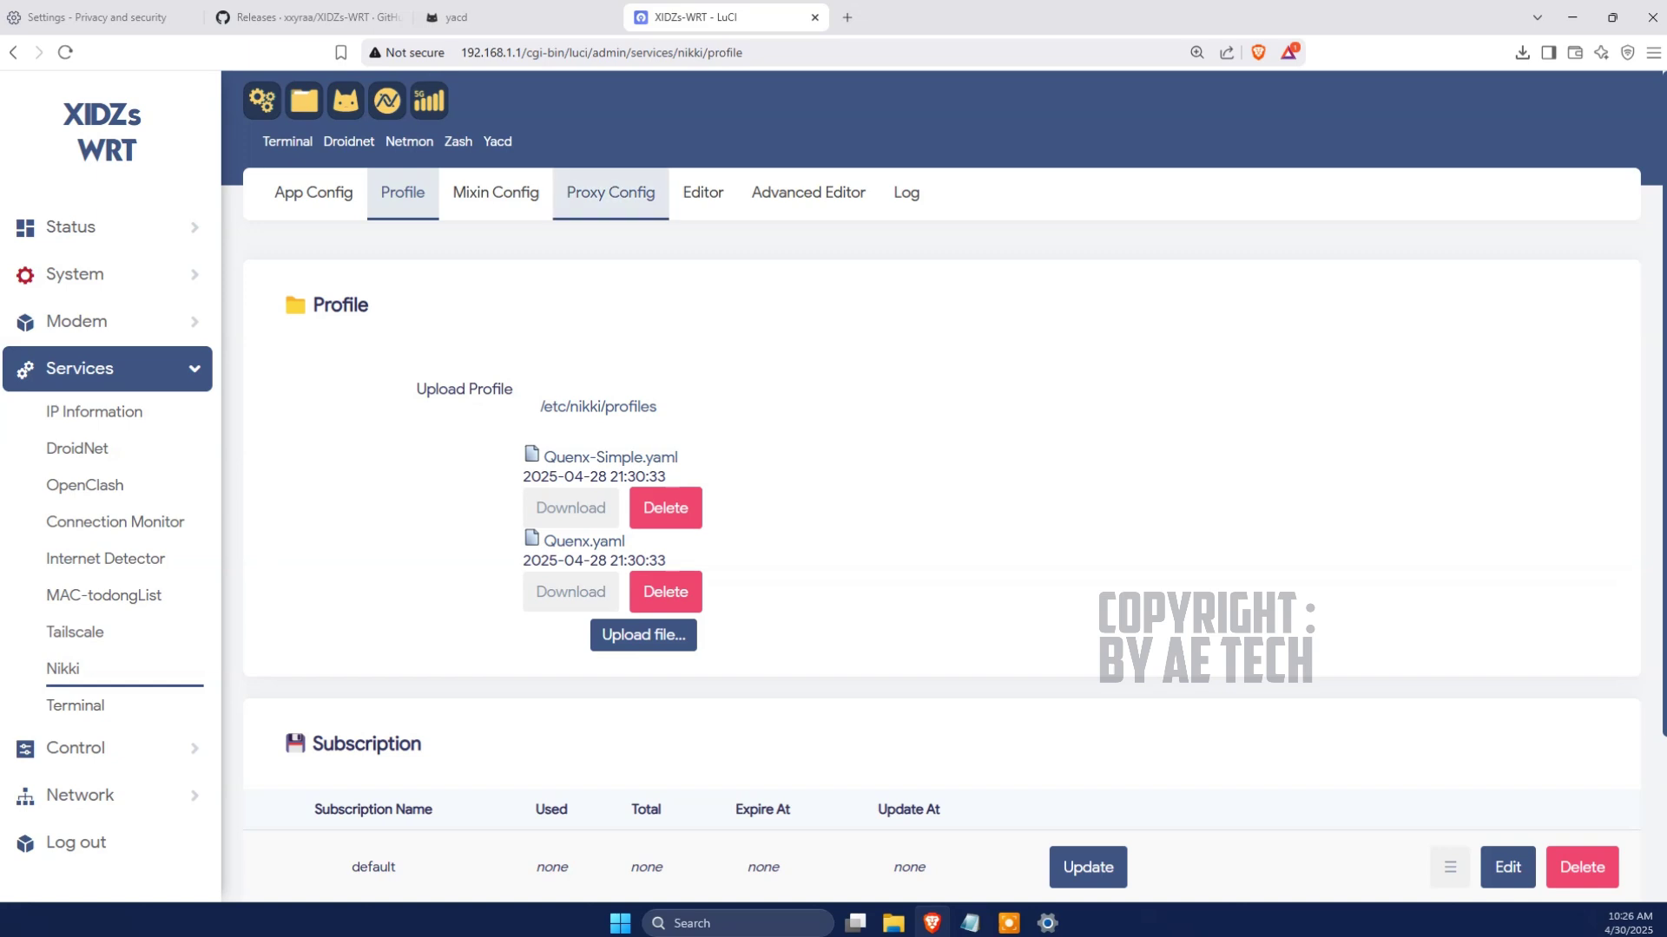
click(610, 193)
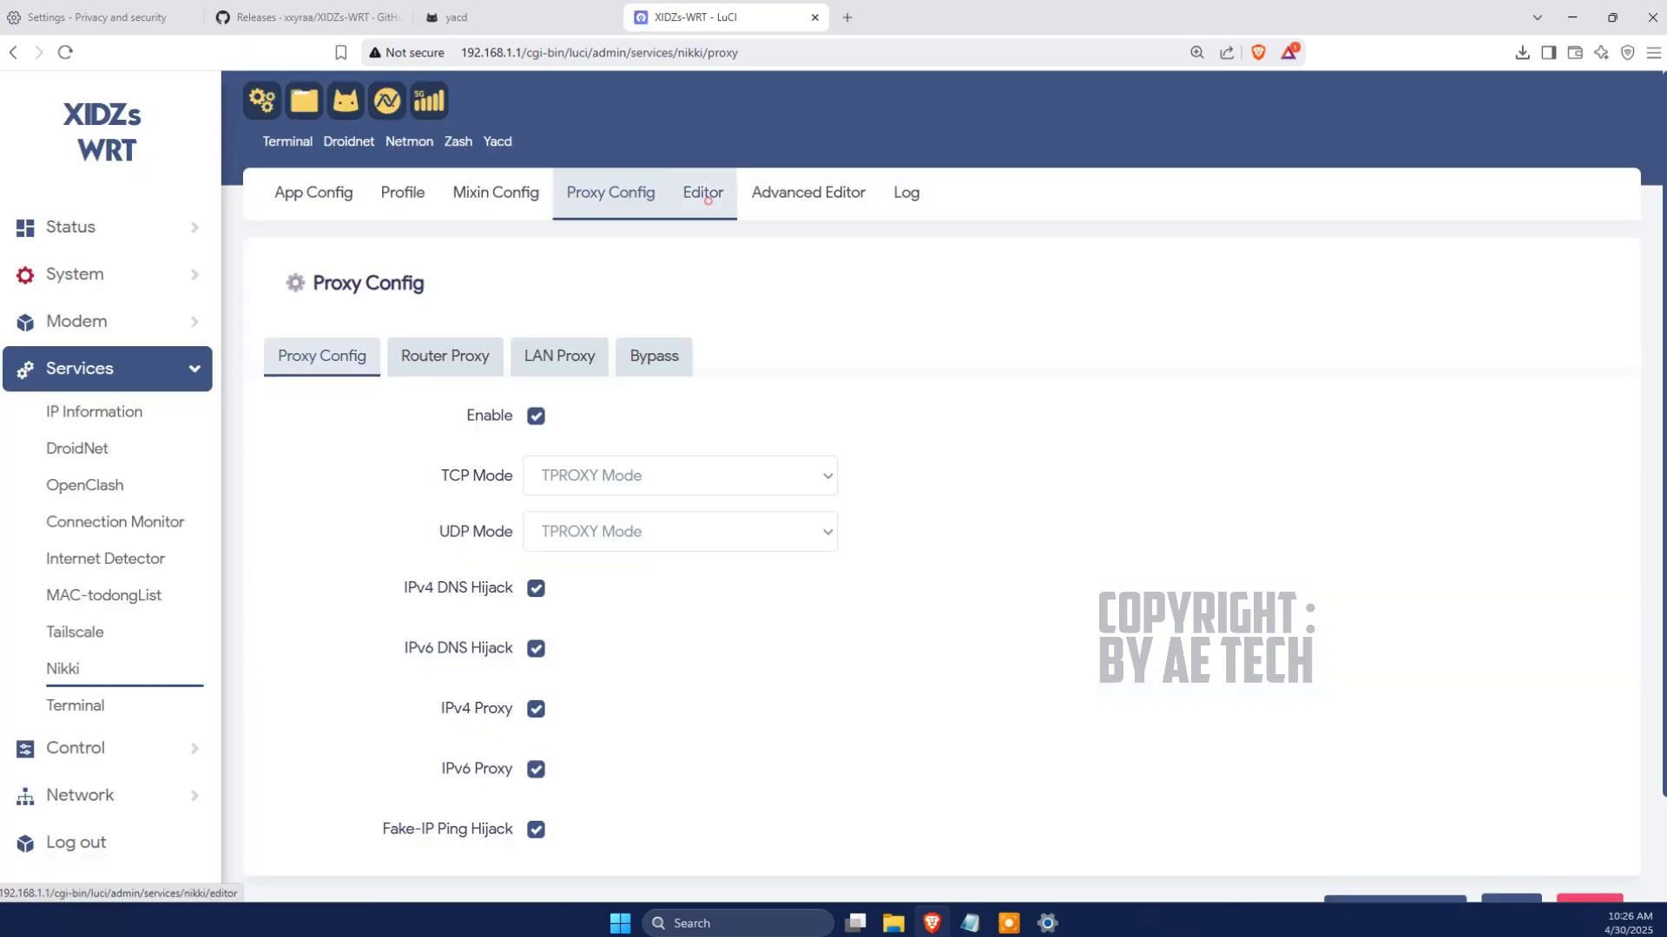
click(707, 200)
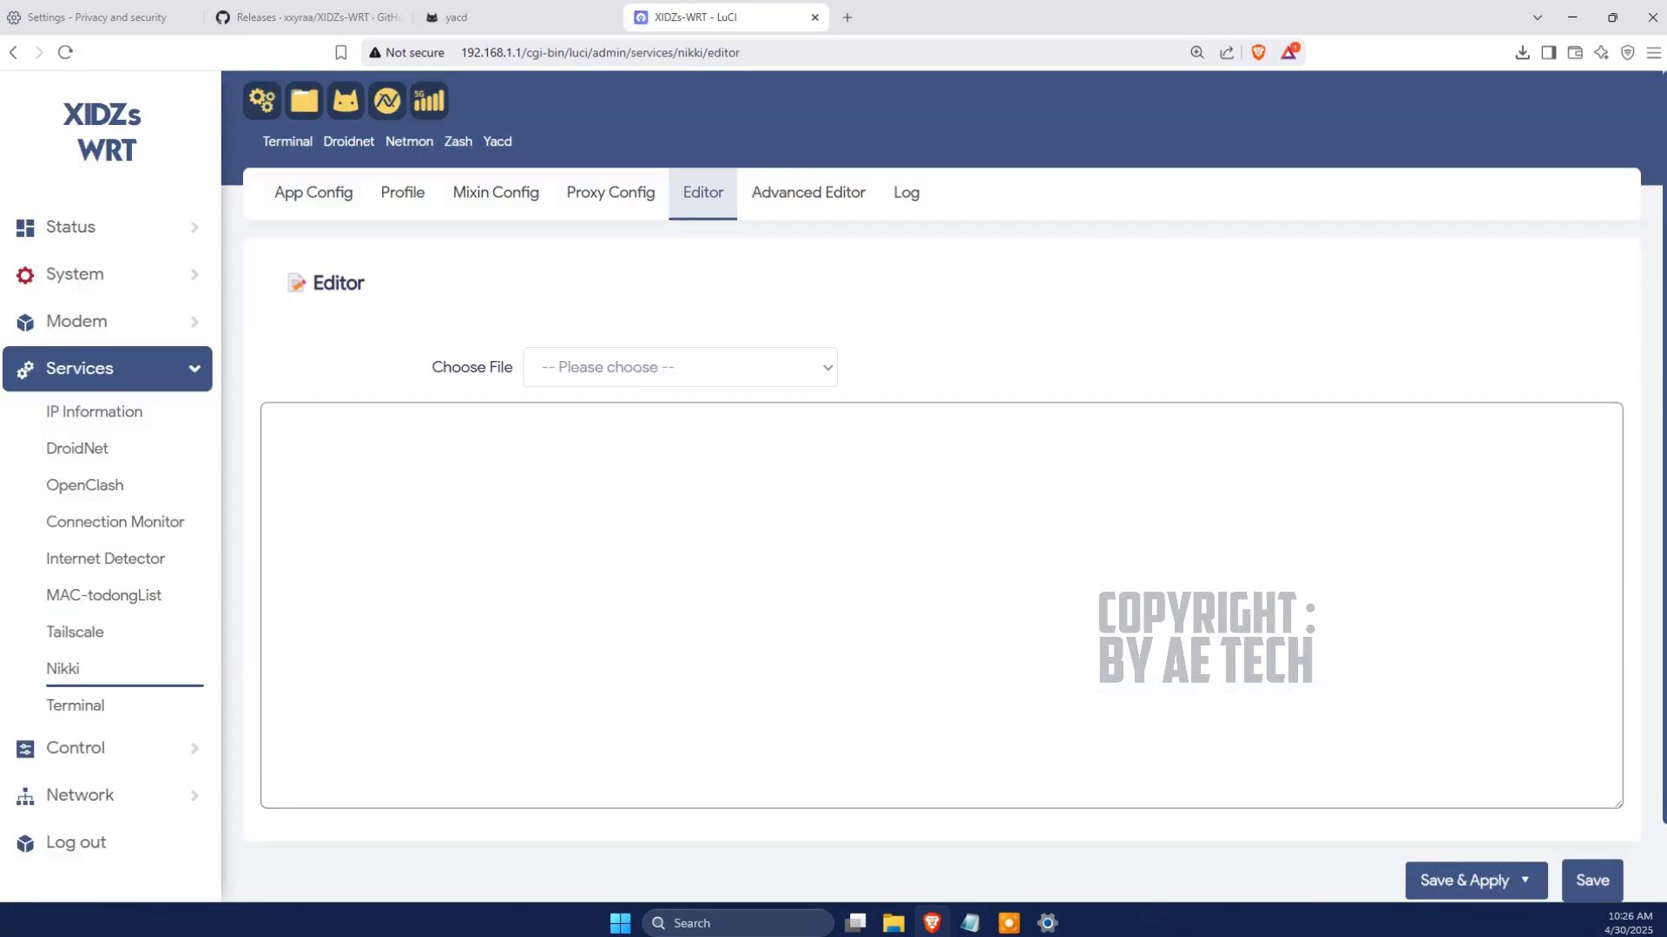
Step: View the router's web terminal banner, then the Eqosplus network speed limit settings
click(98, 701)
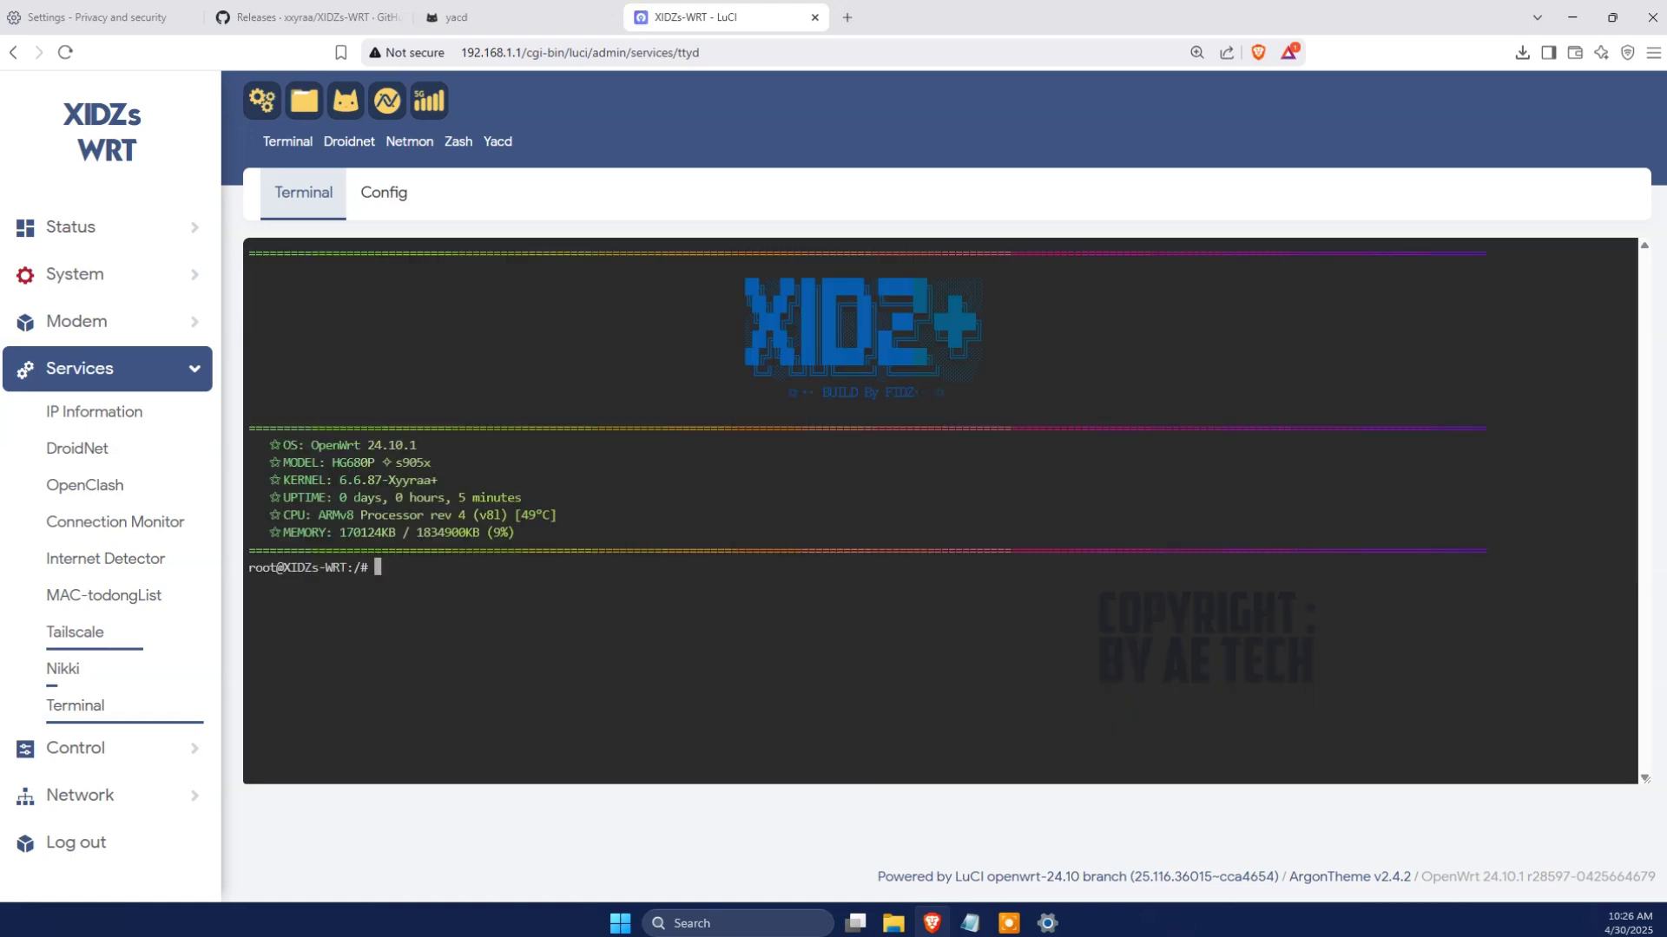
click(111, 753)
click(124, 468)
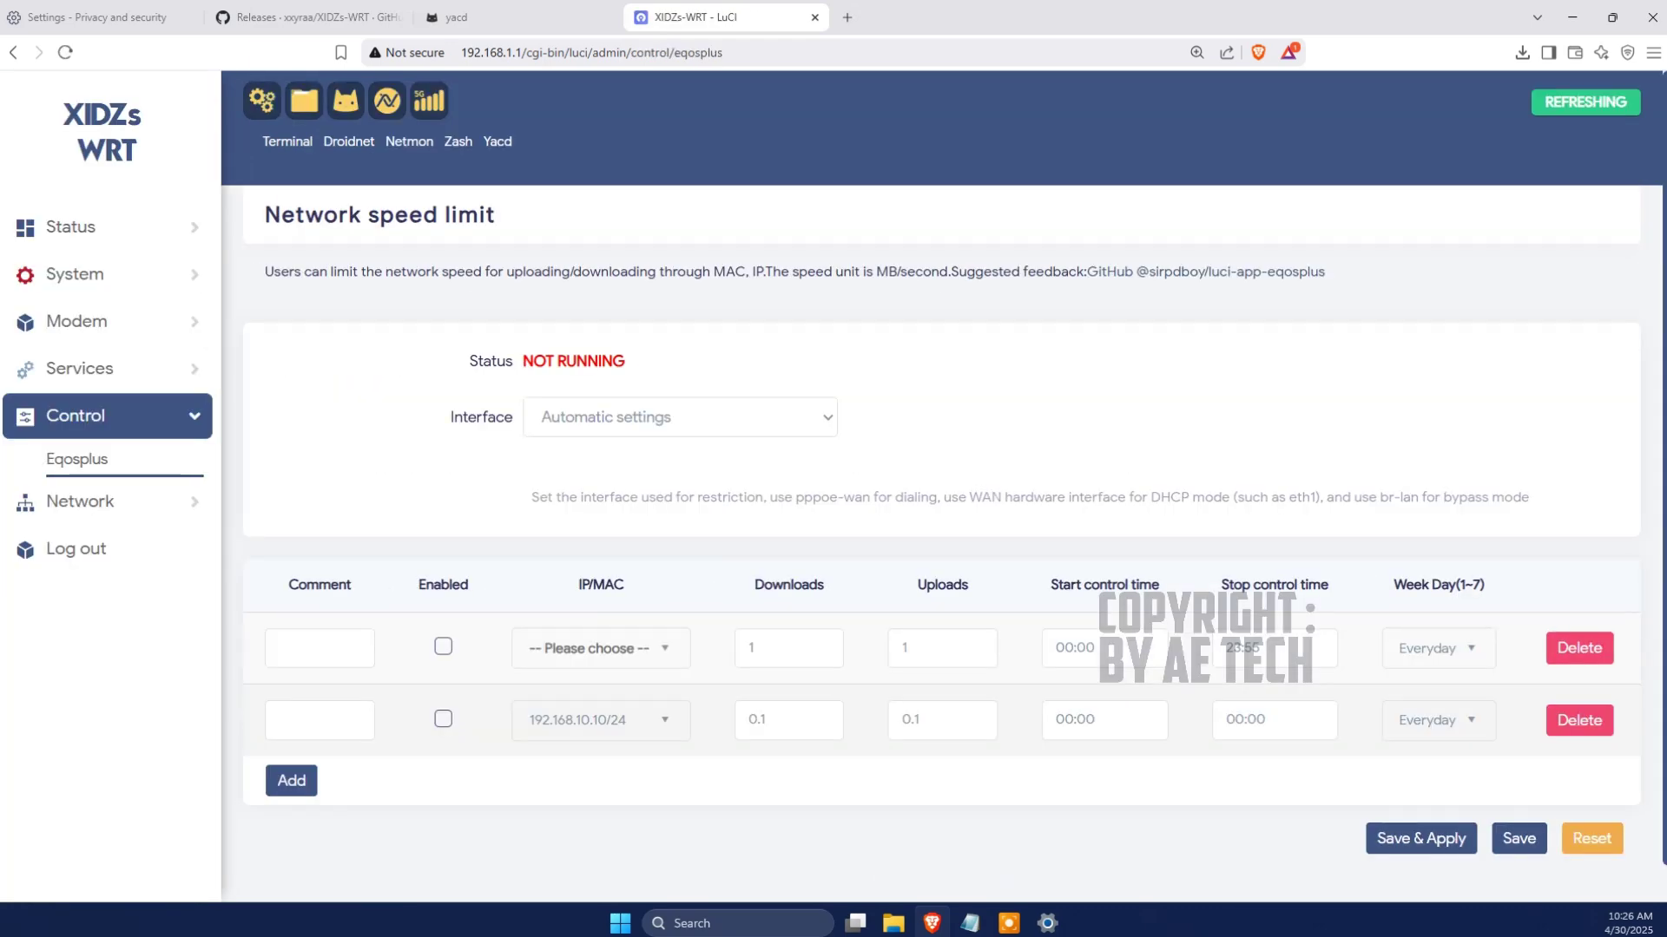
Step: View the network interfaces, highlighting WAN's connection details and WAN2's device name, then view the firewall zone settings
click(80, 501)
click(81, 506)
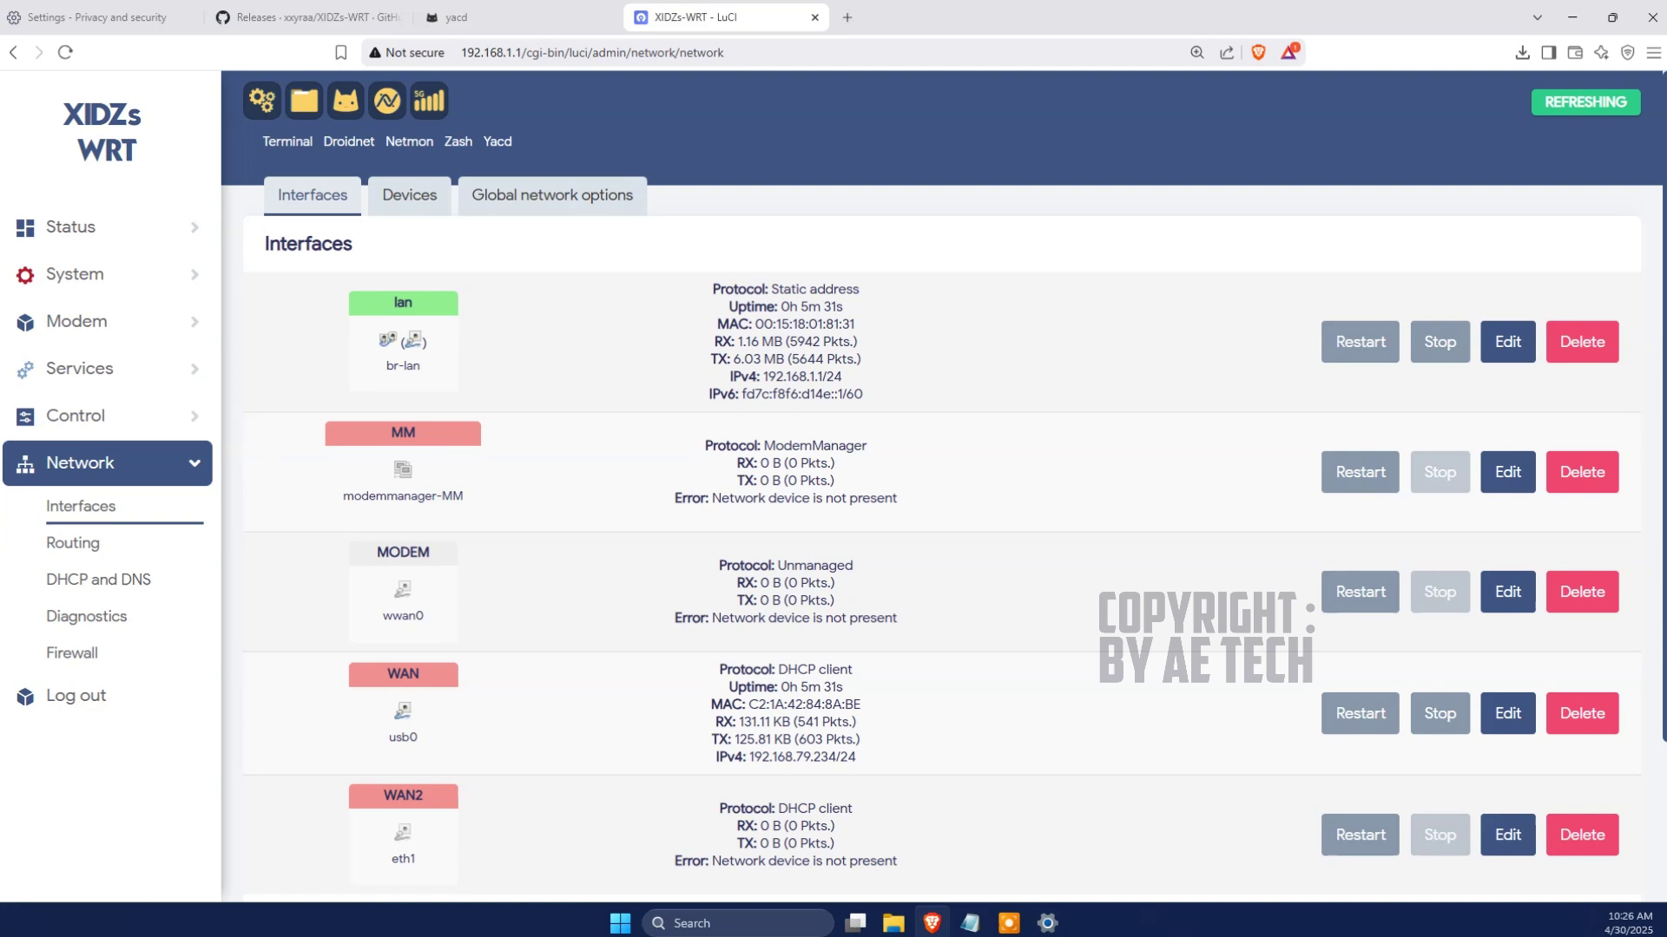
scroll(944, 486, down, 1)
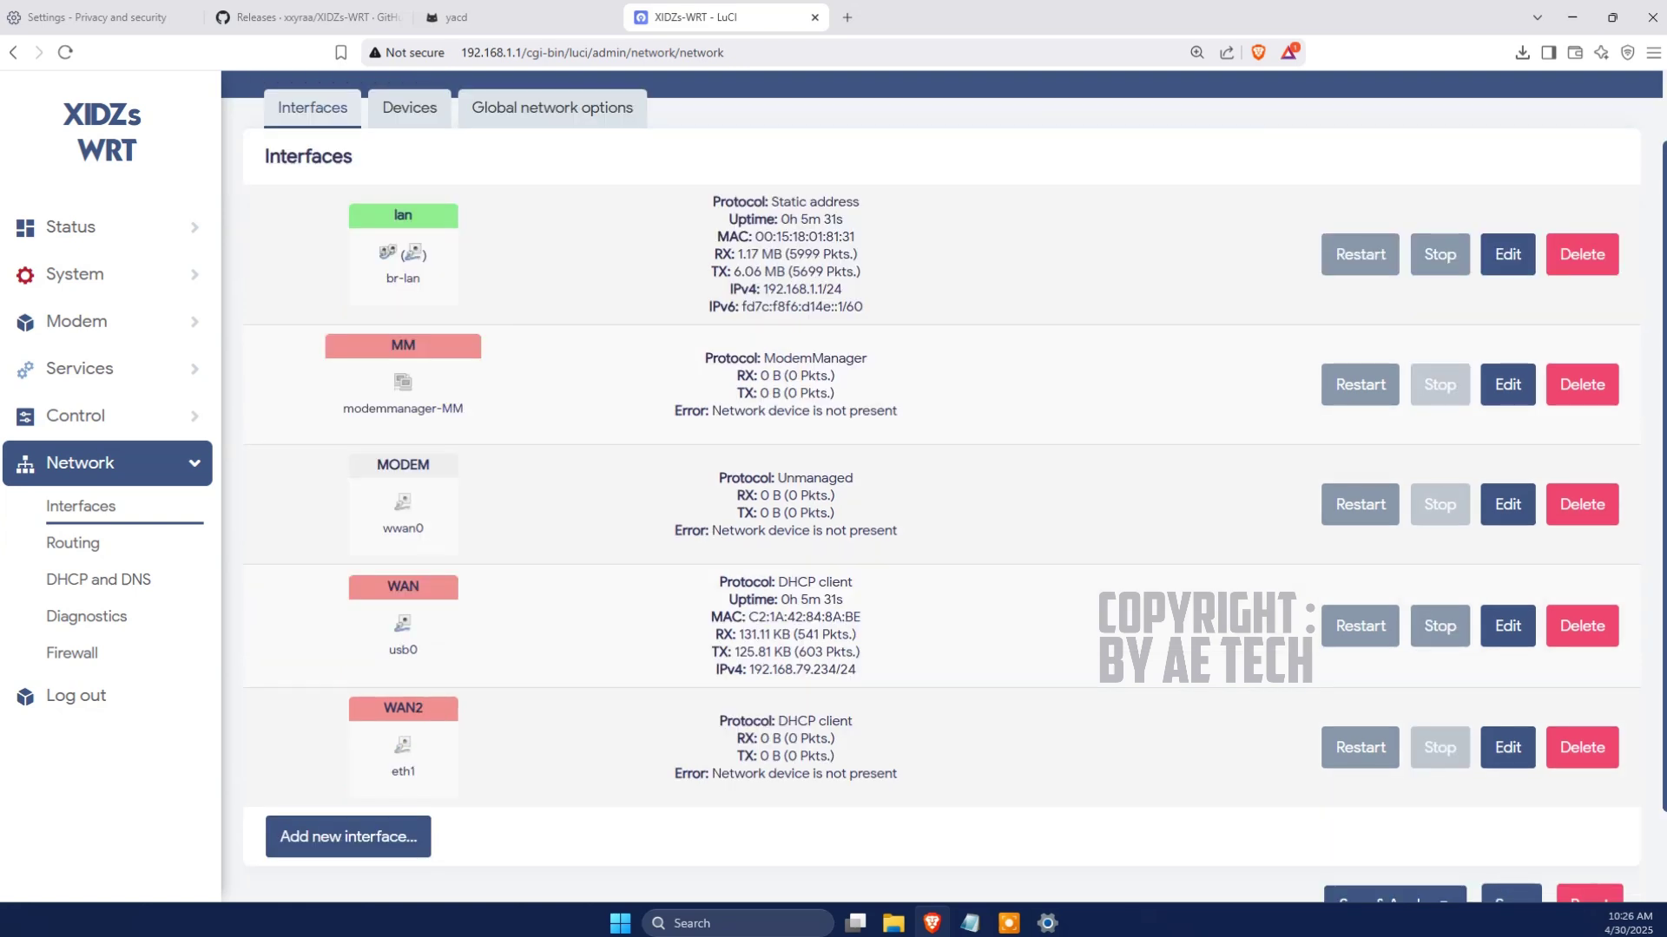
drag(861, 673, 727, 597)
scroll(943, 487, down, 1)
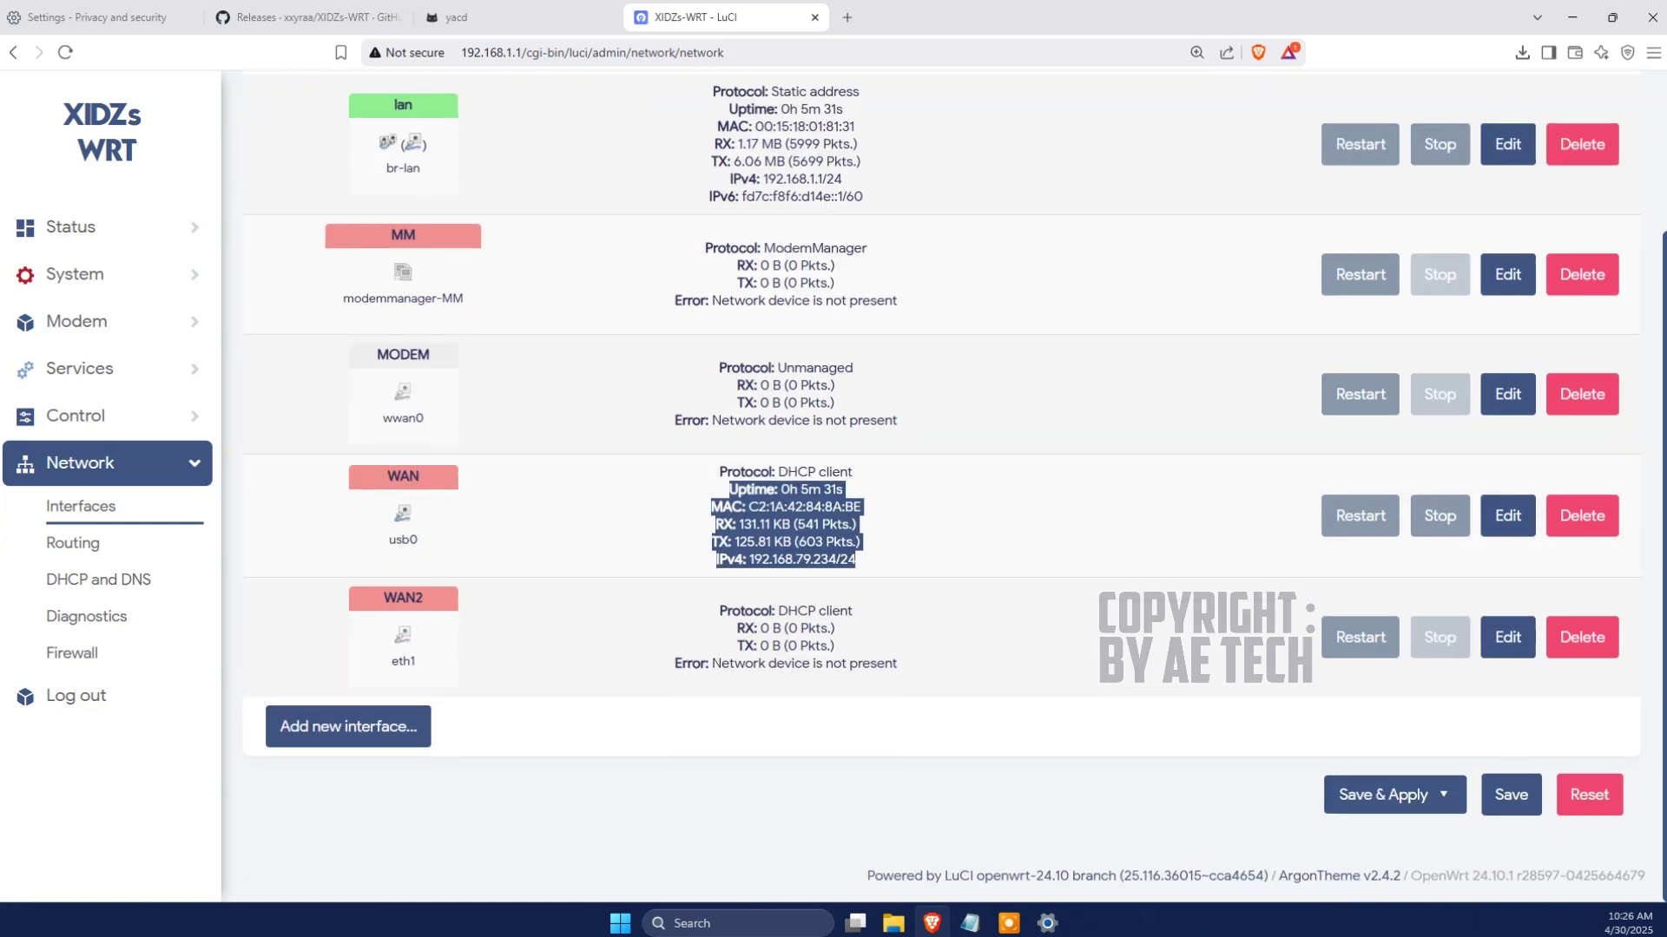
double_click(402, 661)
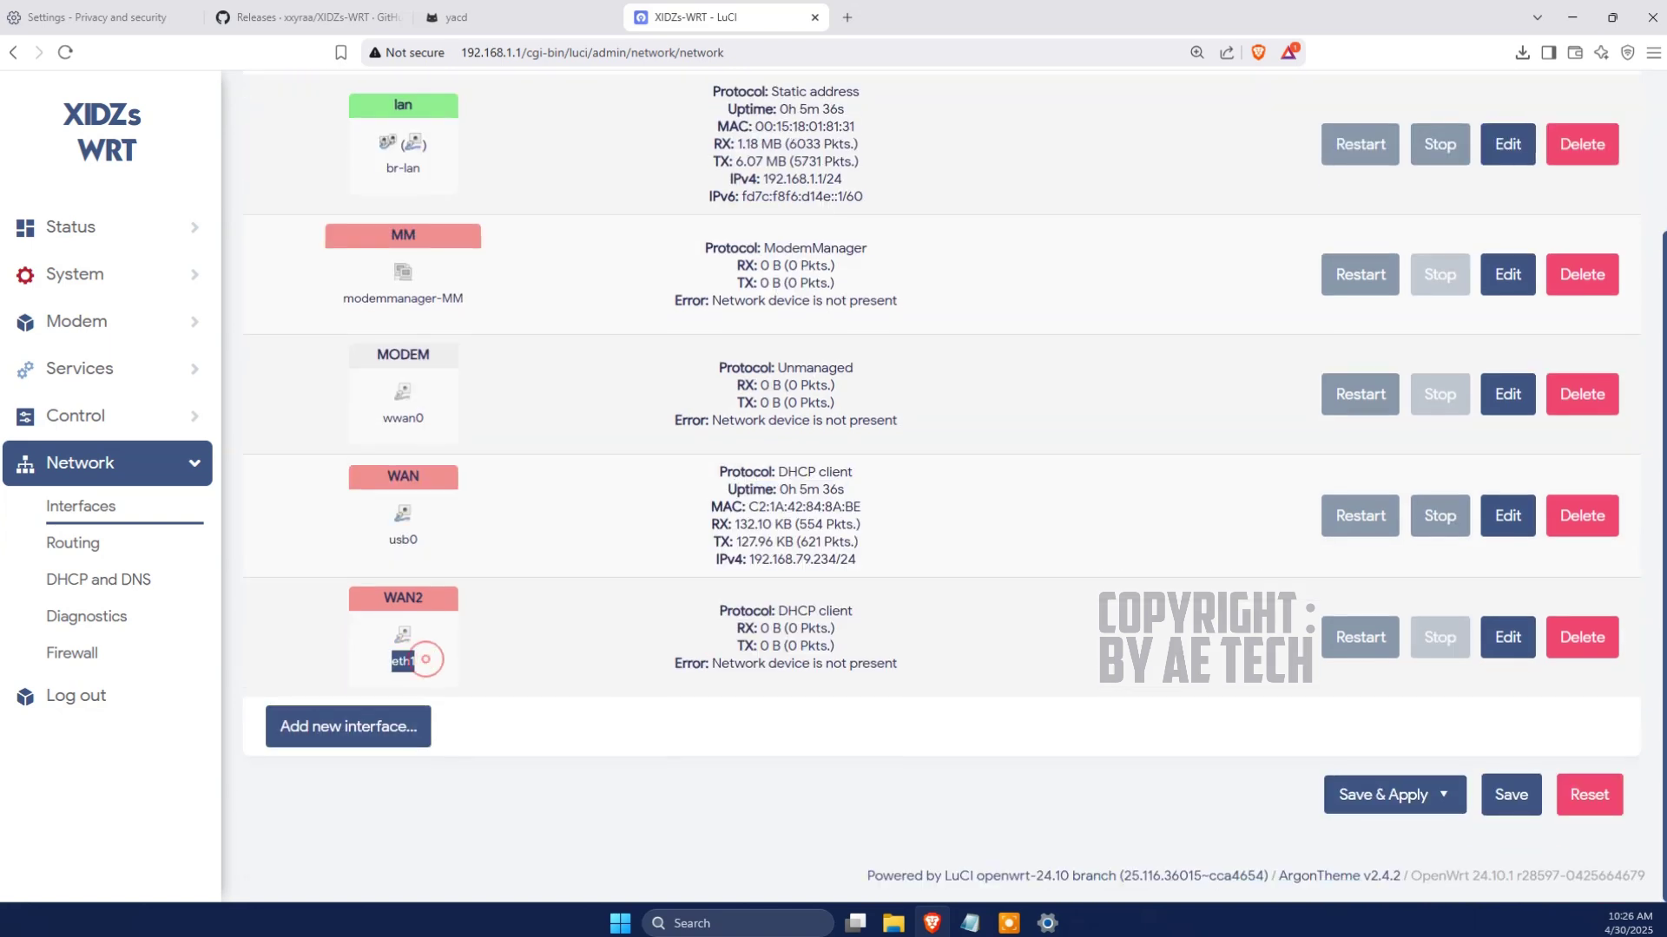
click(96, 651)
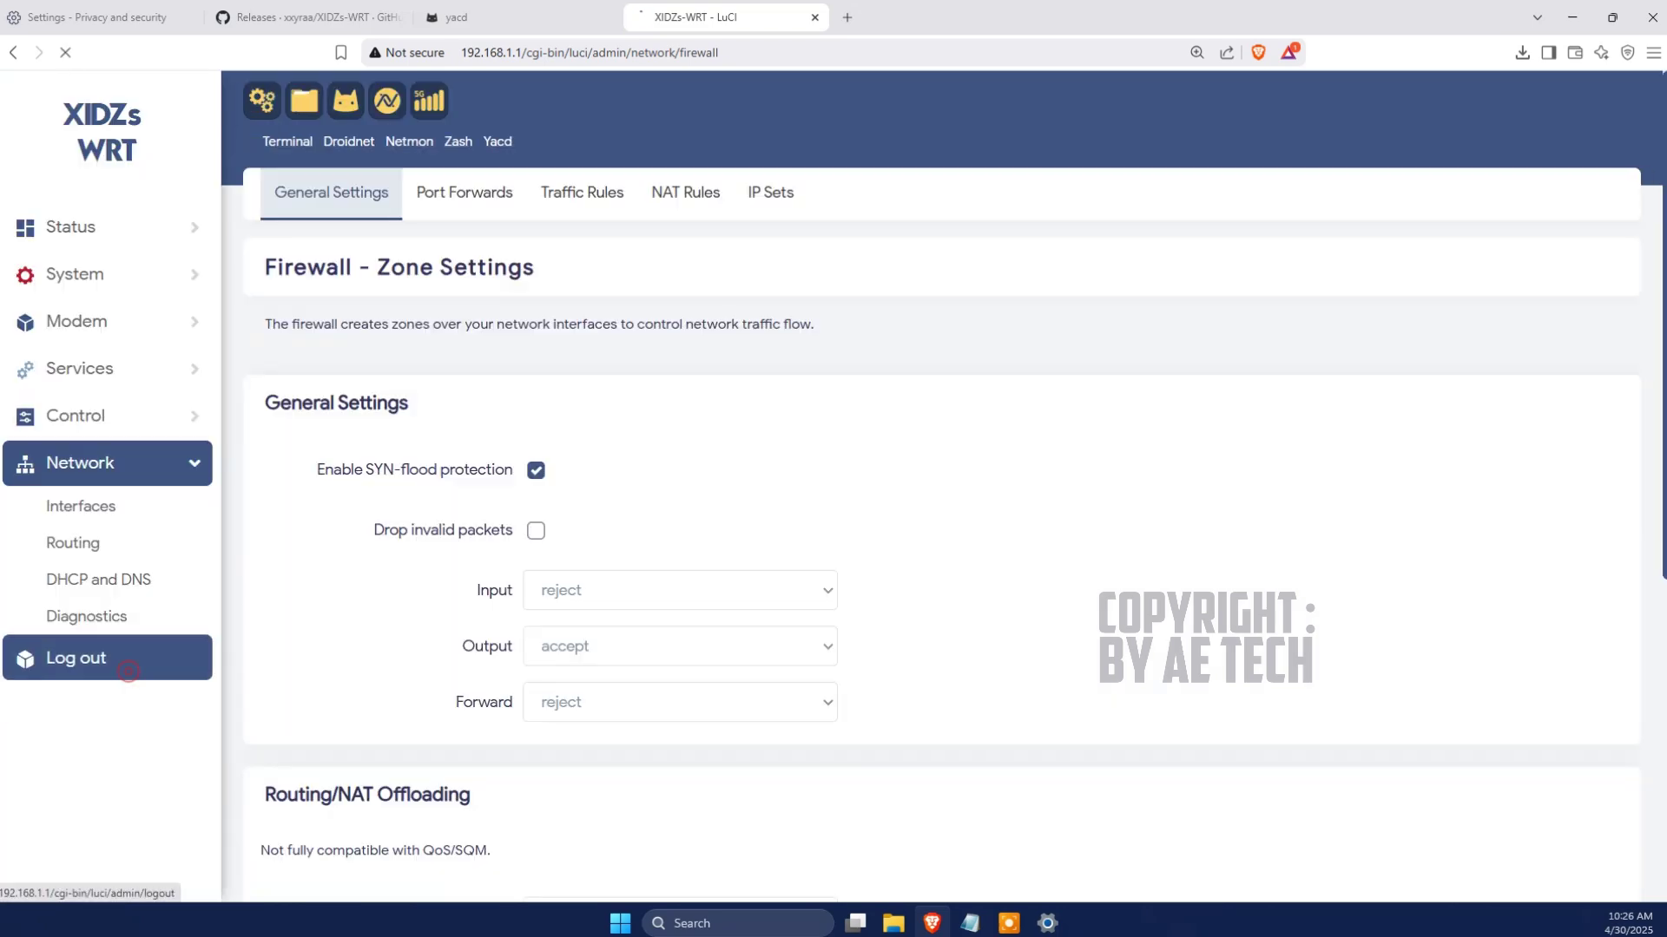
Step: Log out of the router and log back in as root by pasting the account password
click(129, 670)
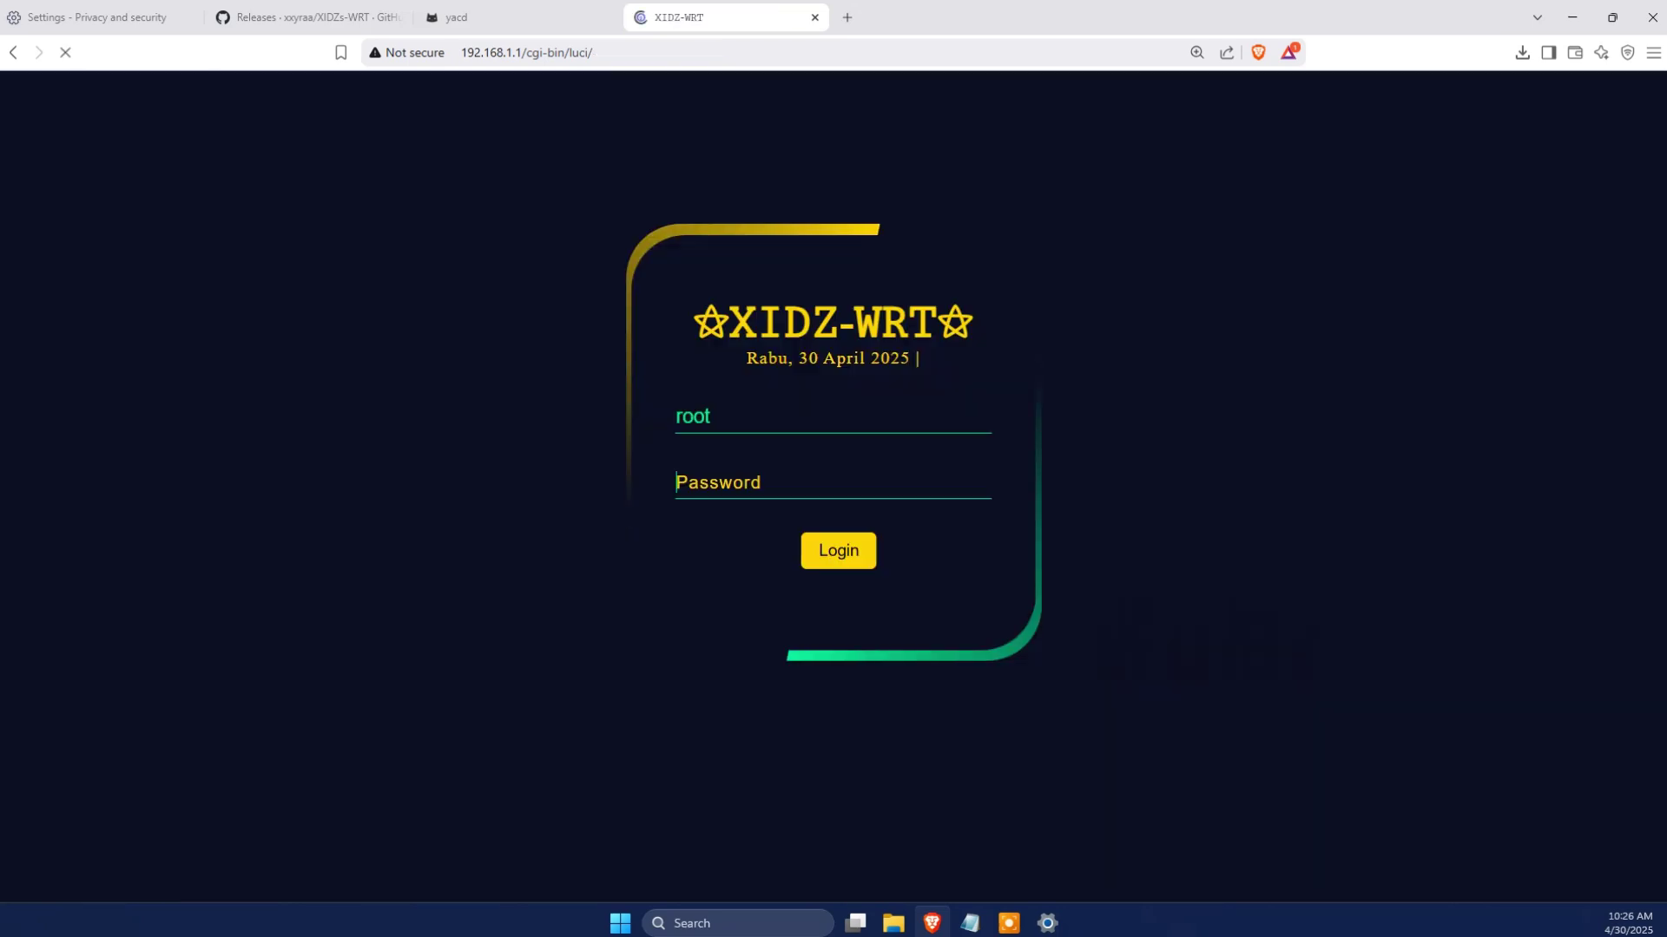
right_click(715, 486)
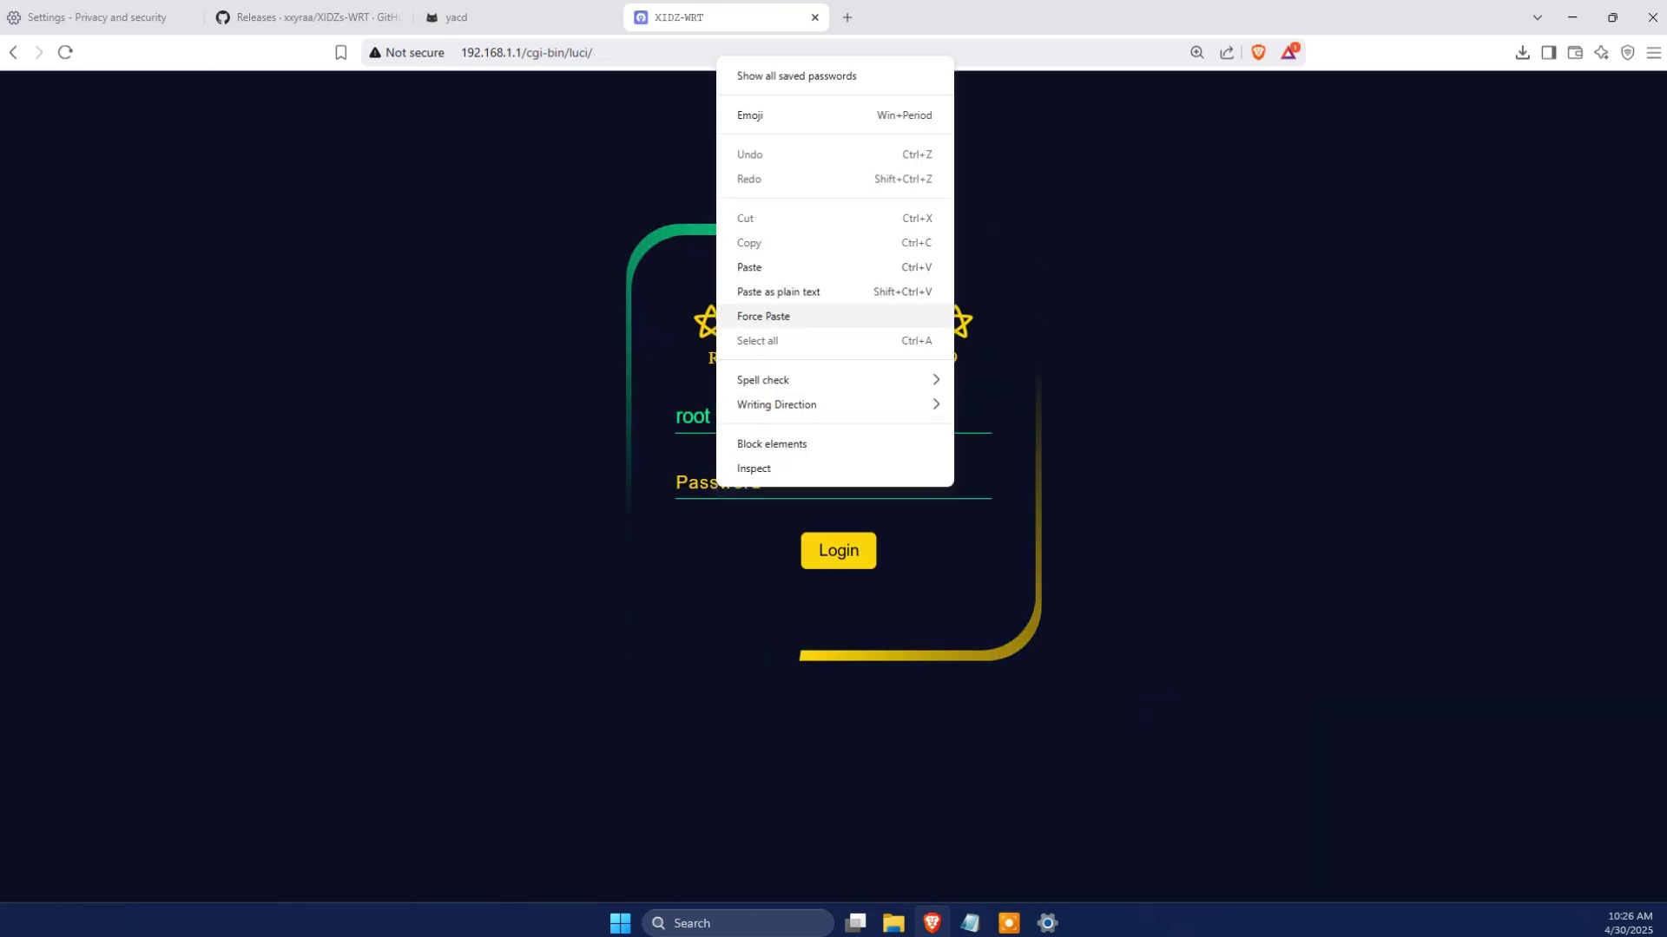
click(781, 313)
click(838, 552)
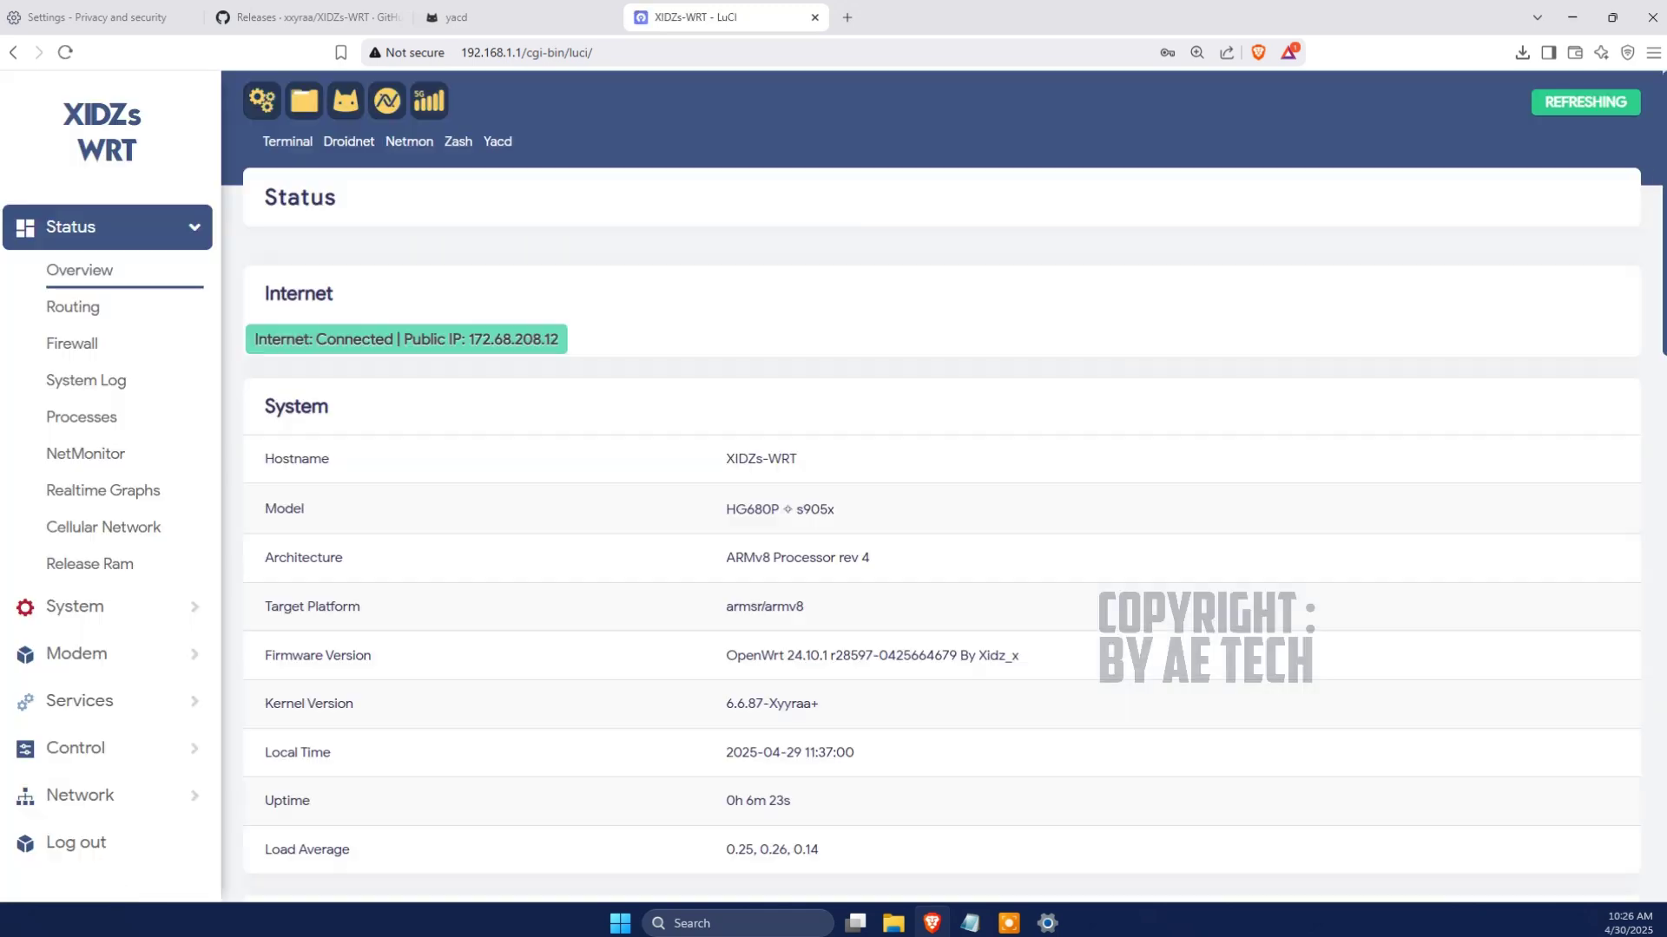
Step: Search the web for "oklaa" in a new browser tab and open the Speedtest by Ookla result
click(847, 18)
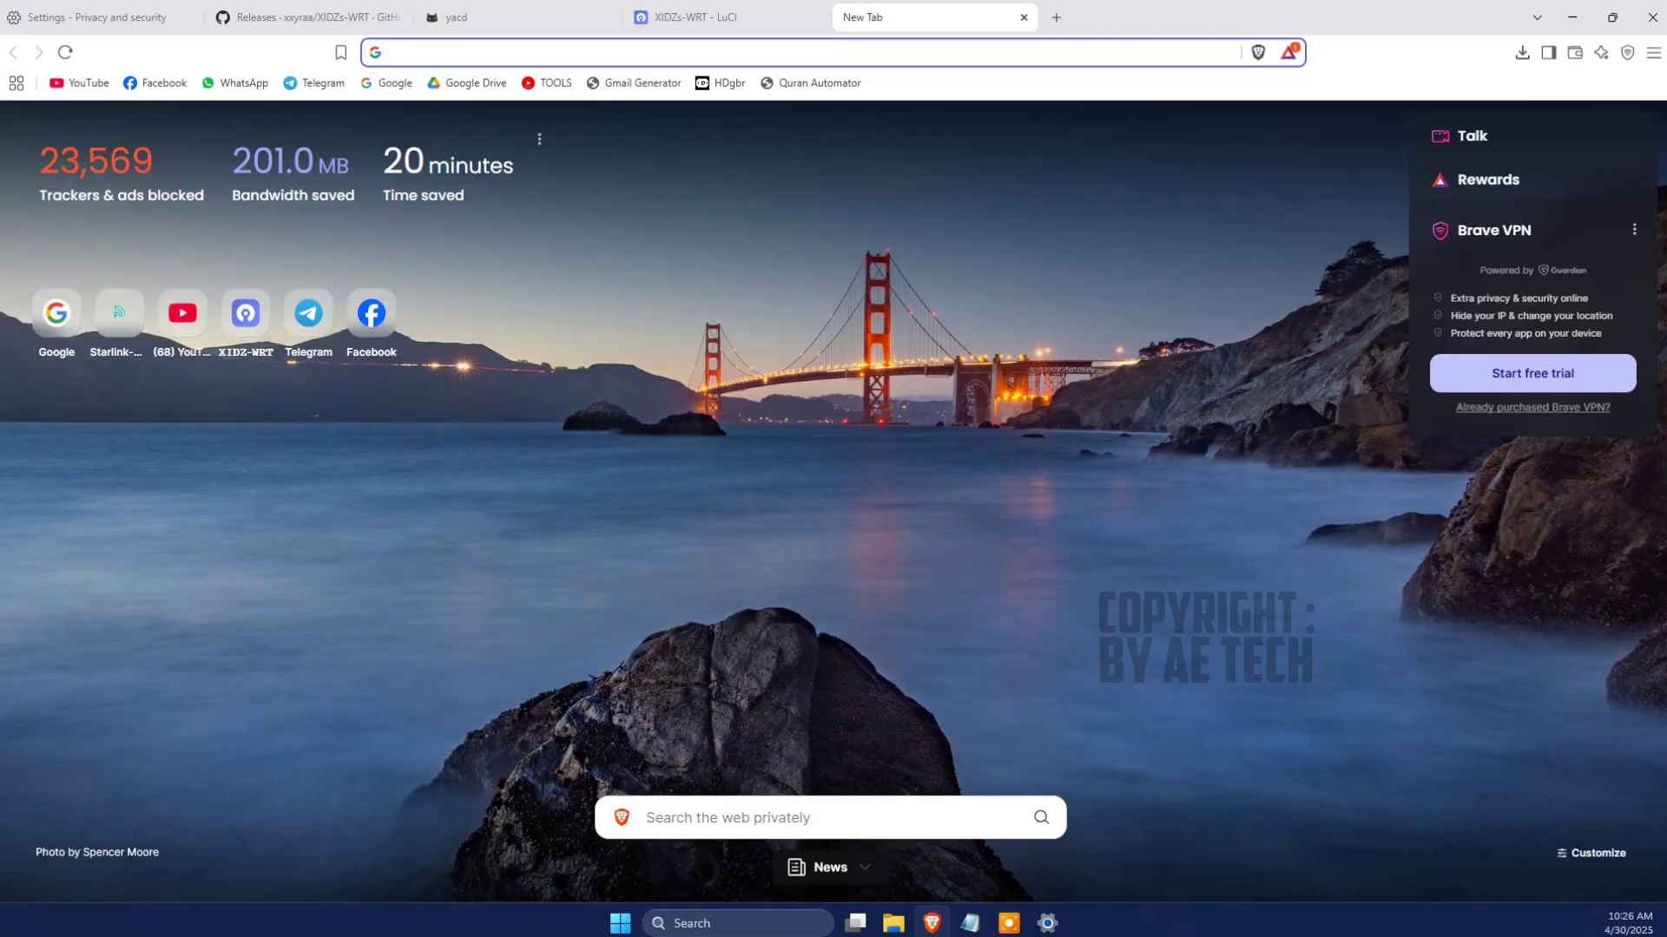
text(oklaa)
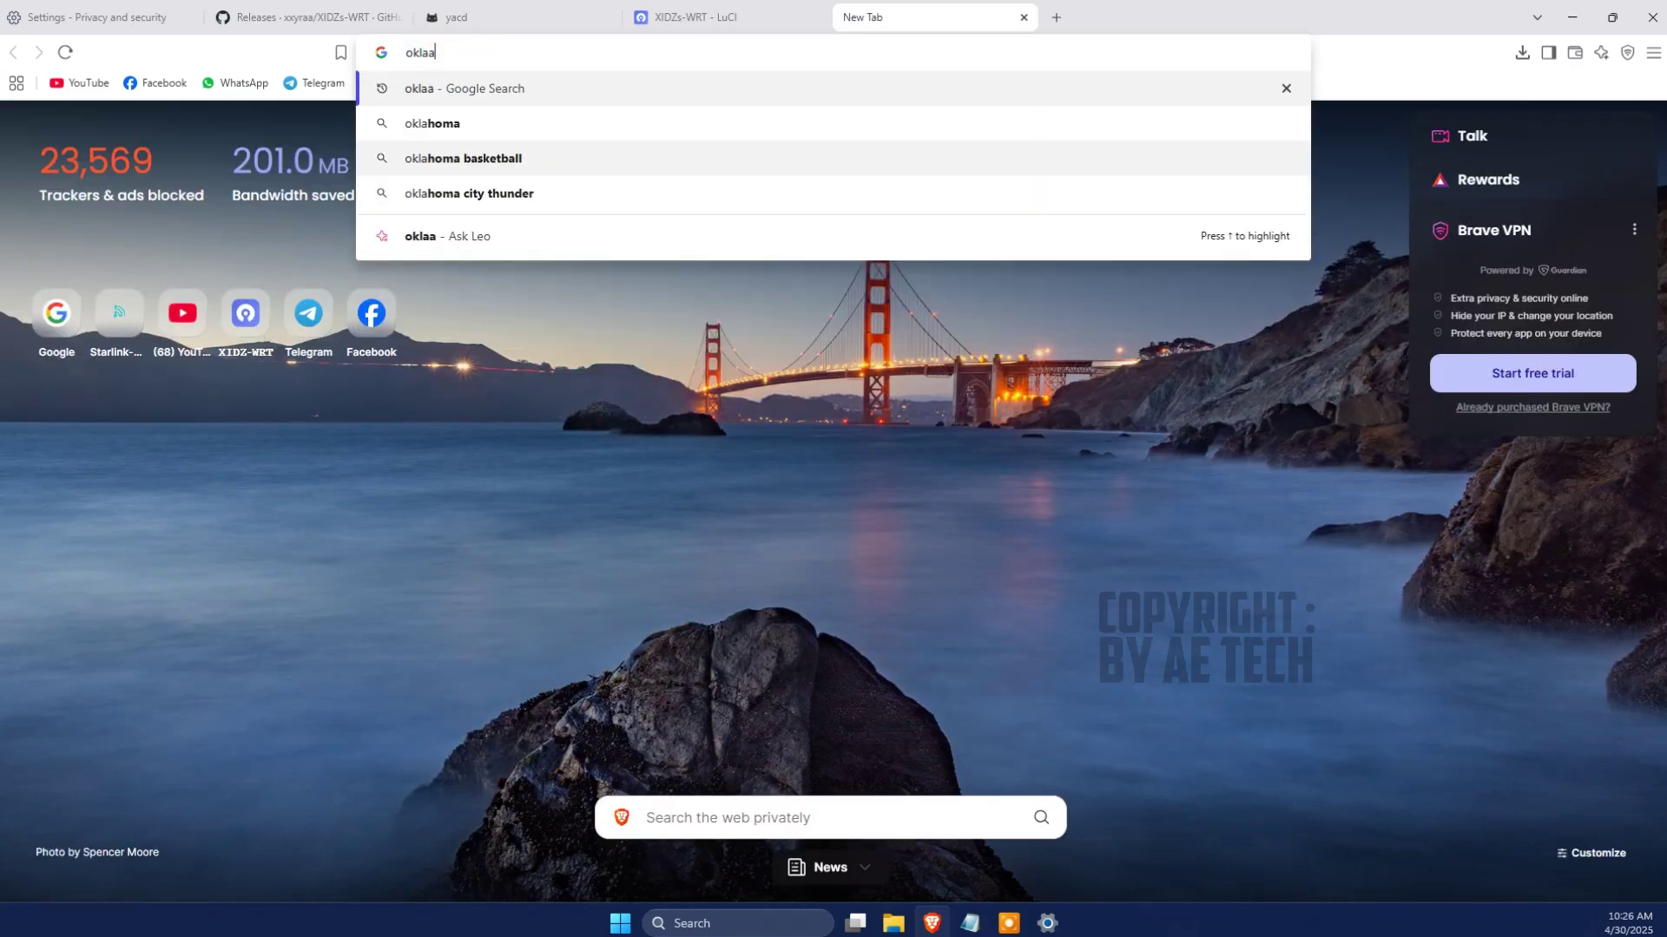
key(Return)
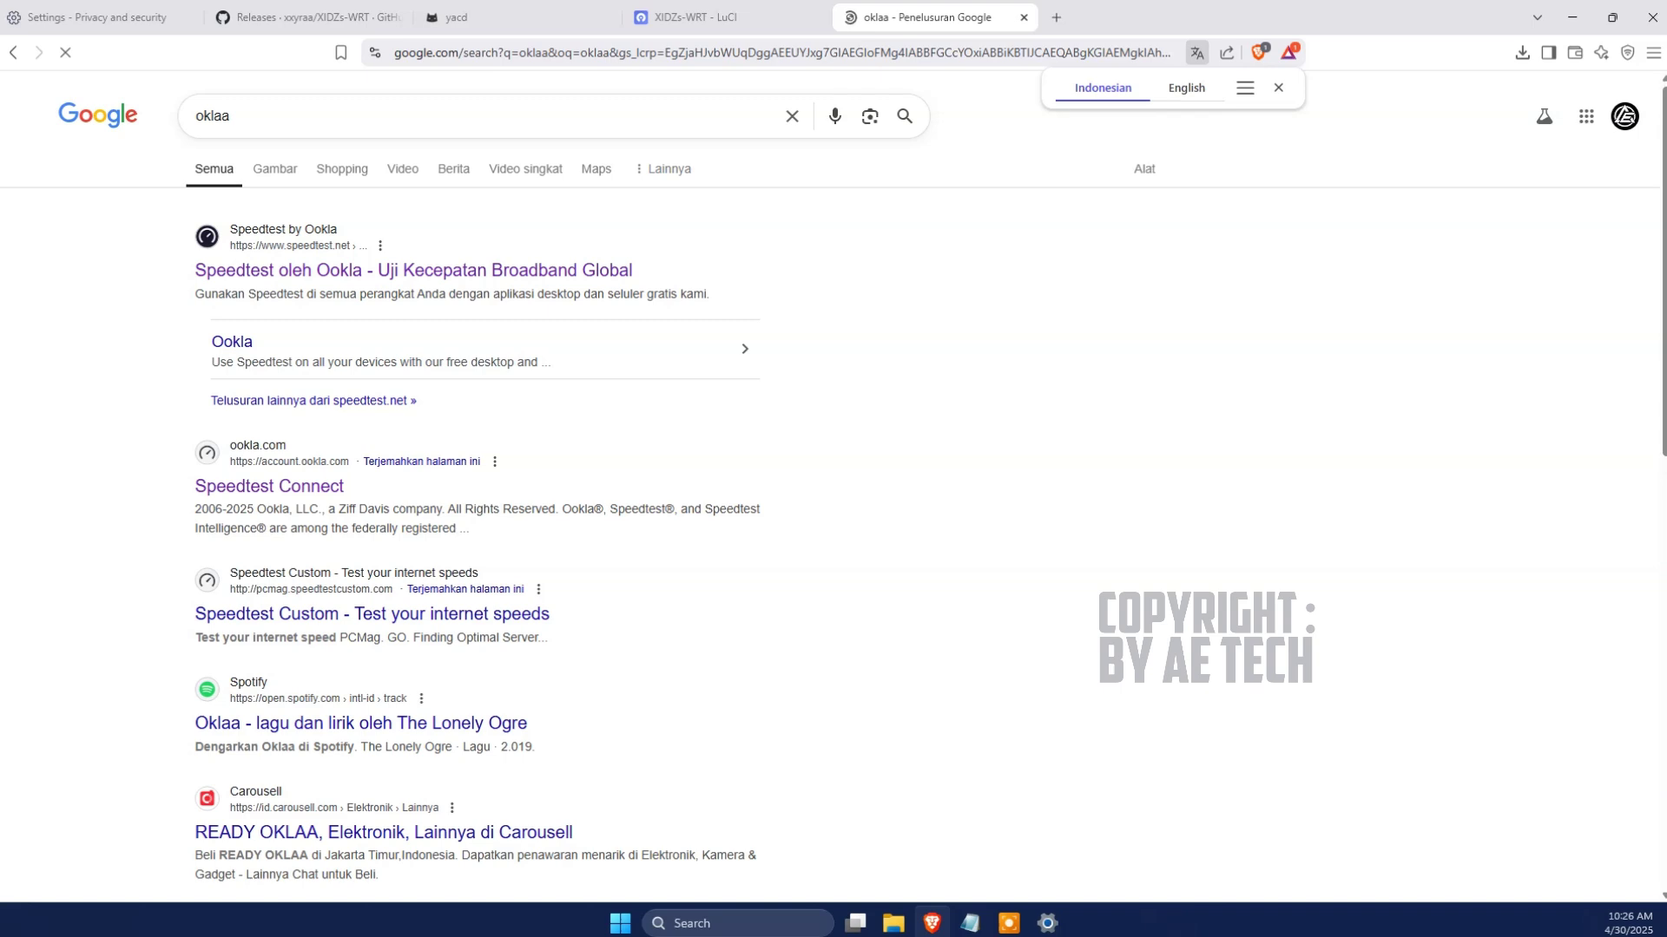
click(515, 271)
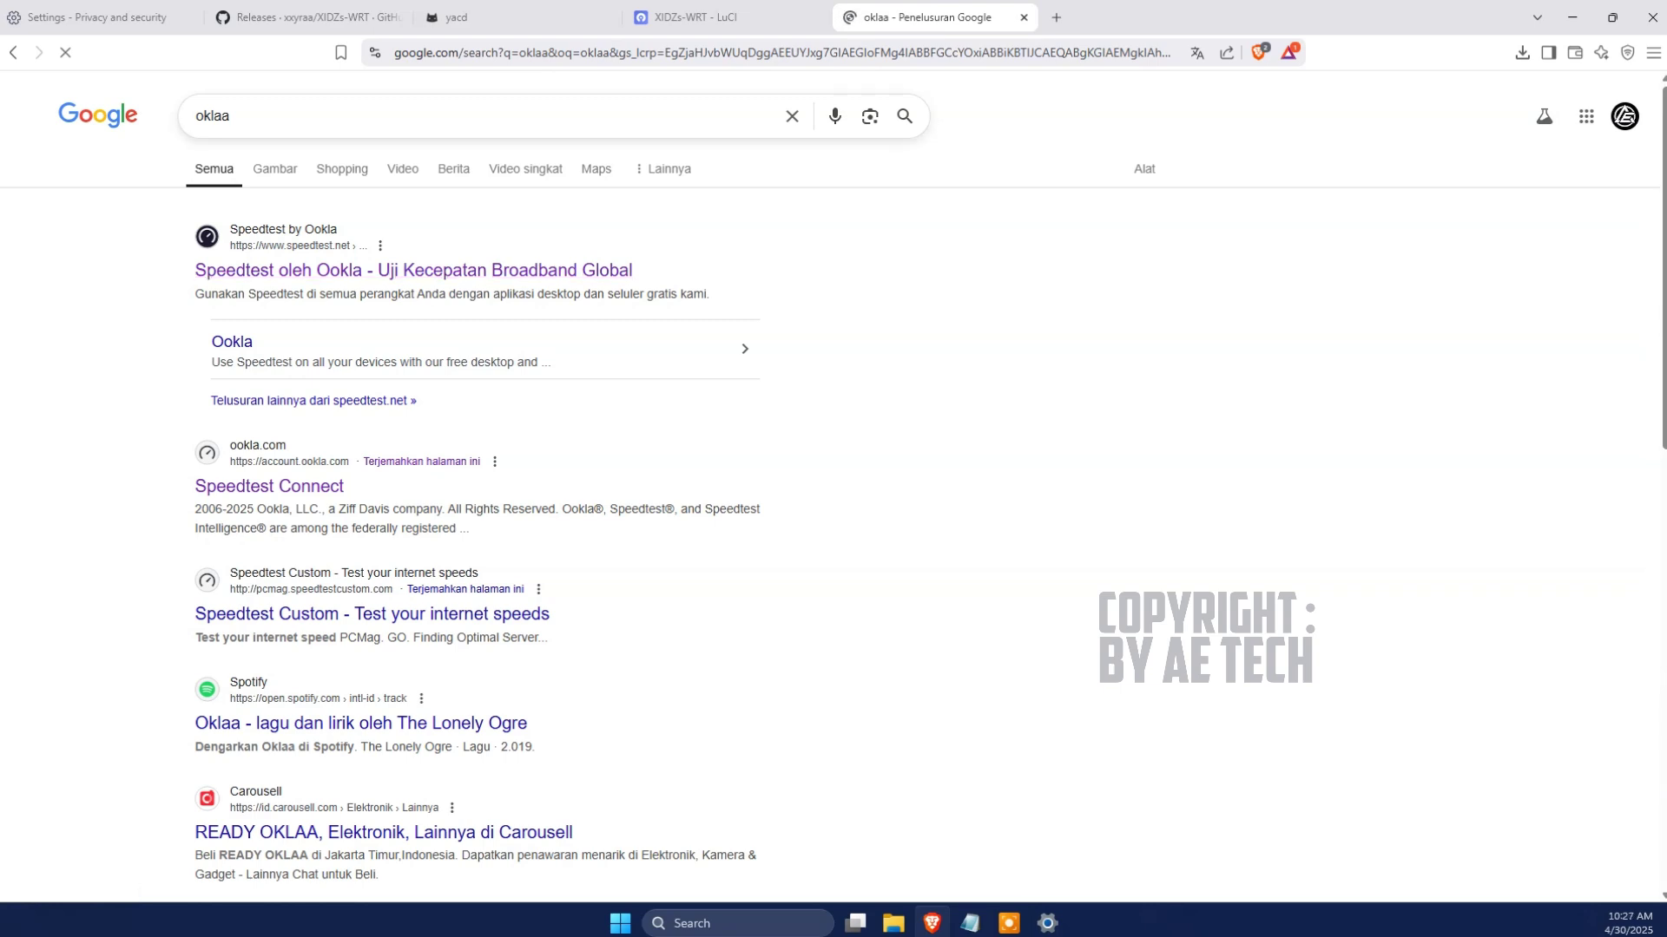
Step: Check the proxies in yacd, then return to its traffic overview
click(512, 19)
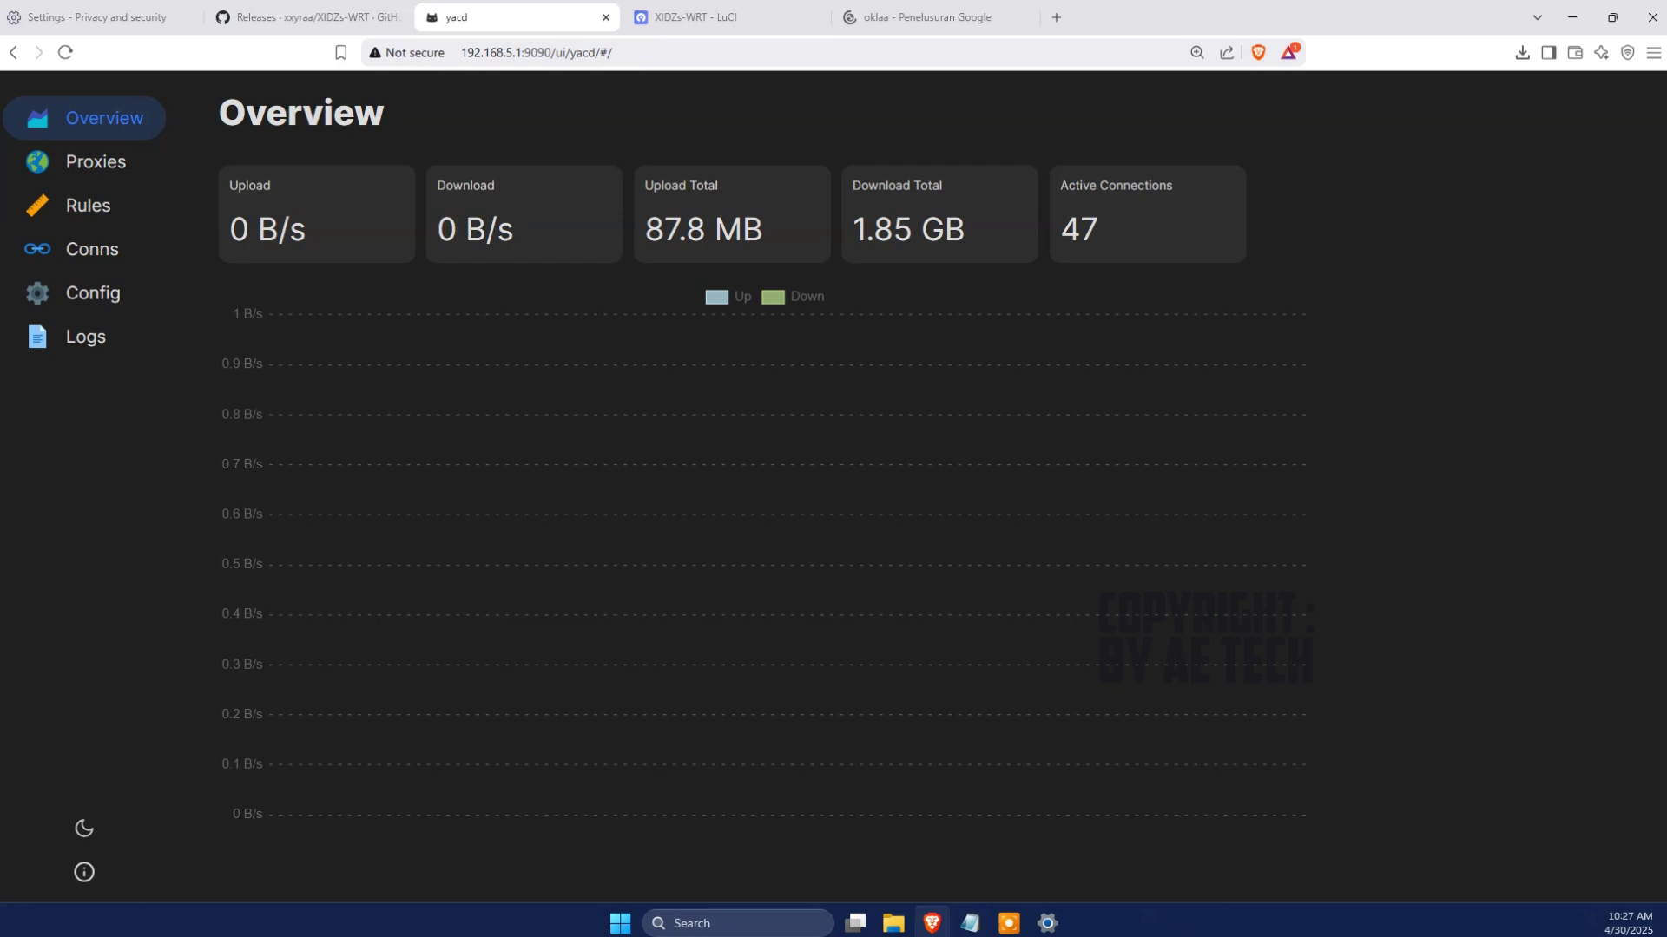
click(95, 161)
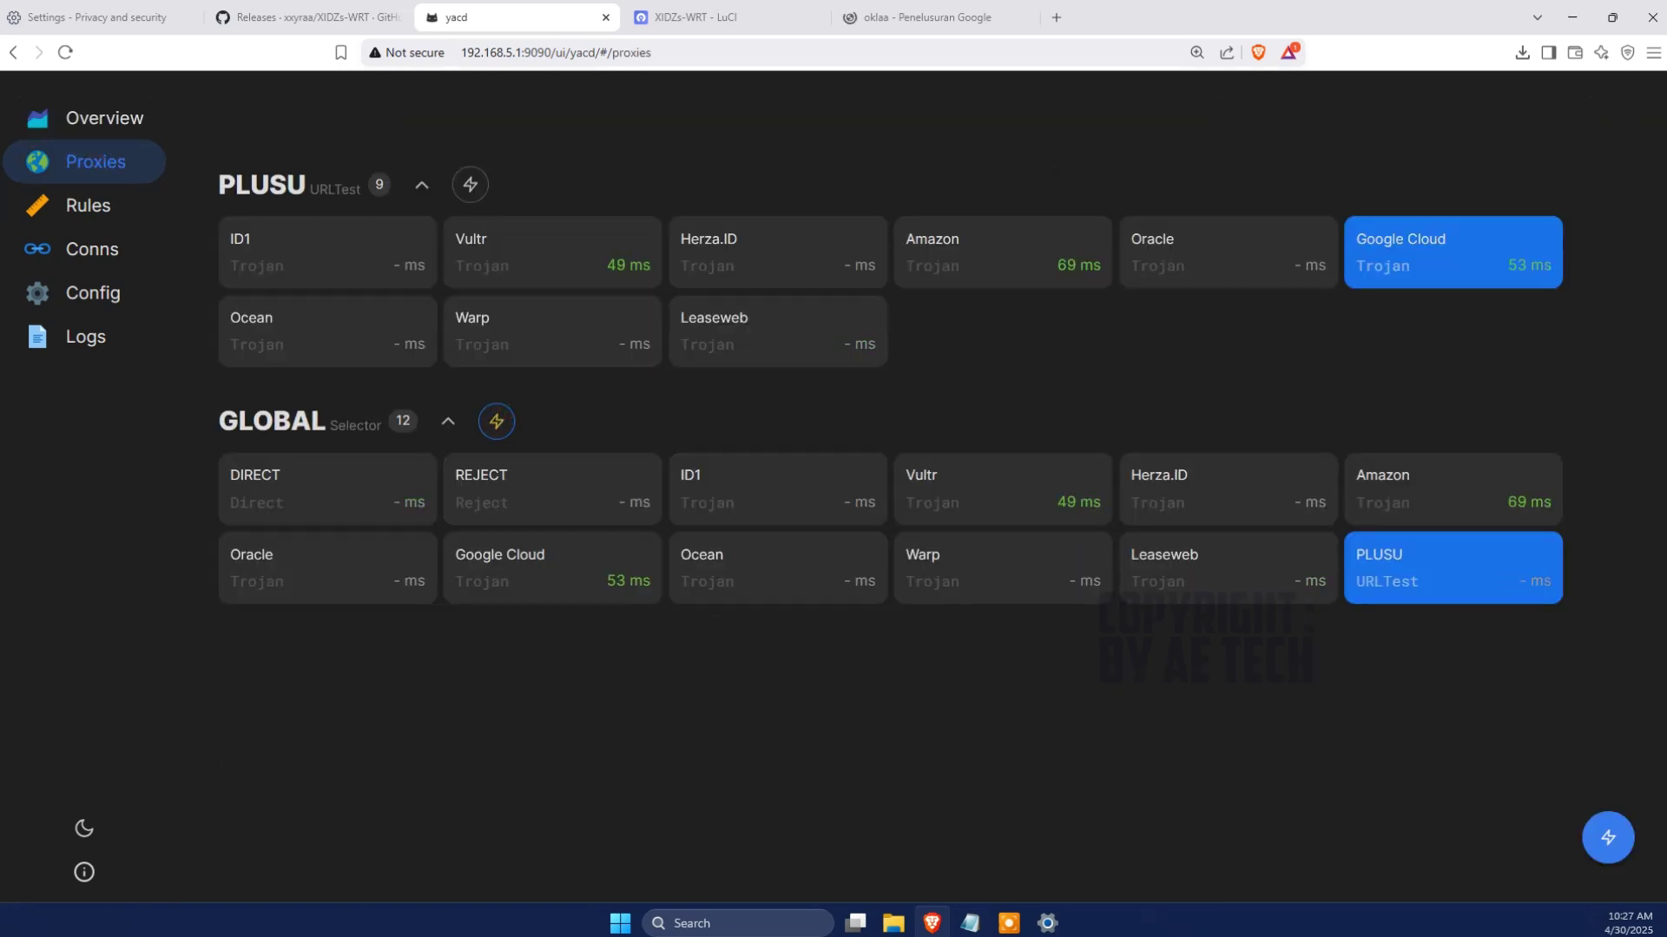
click(104, 118)
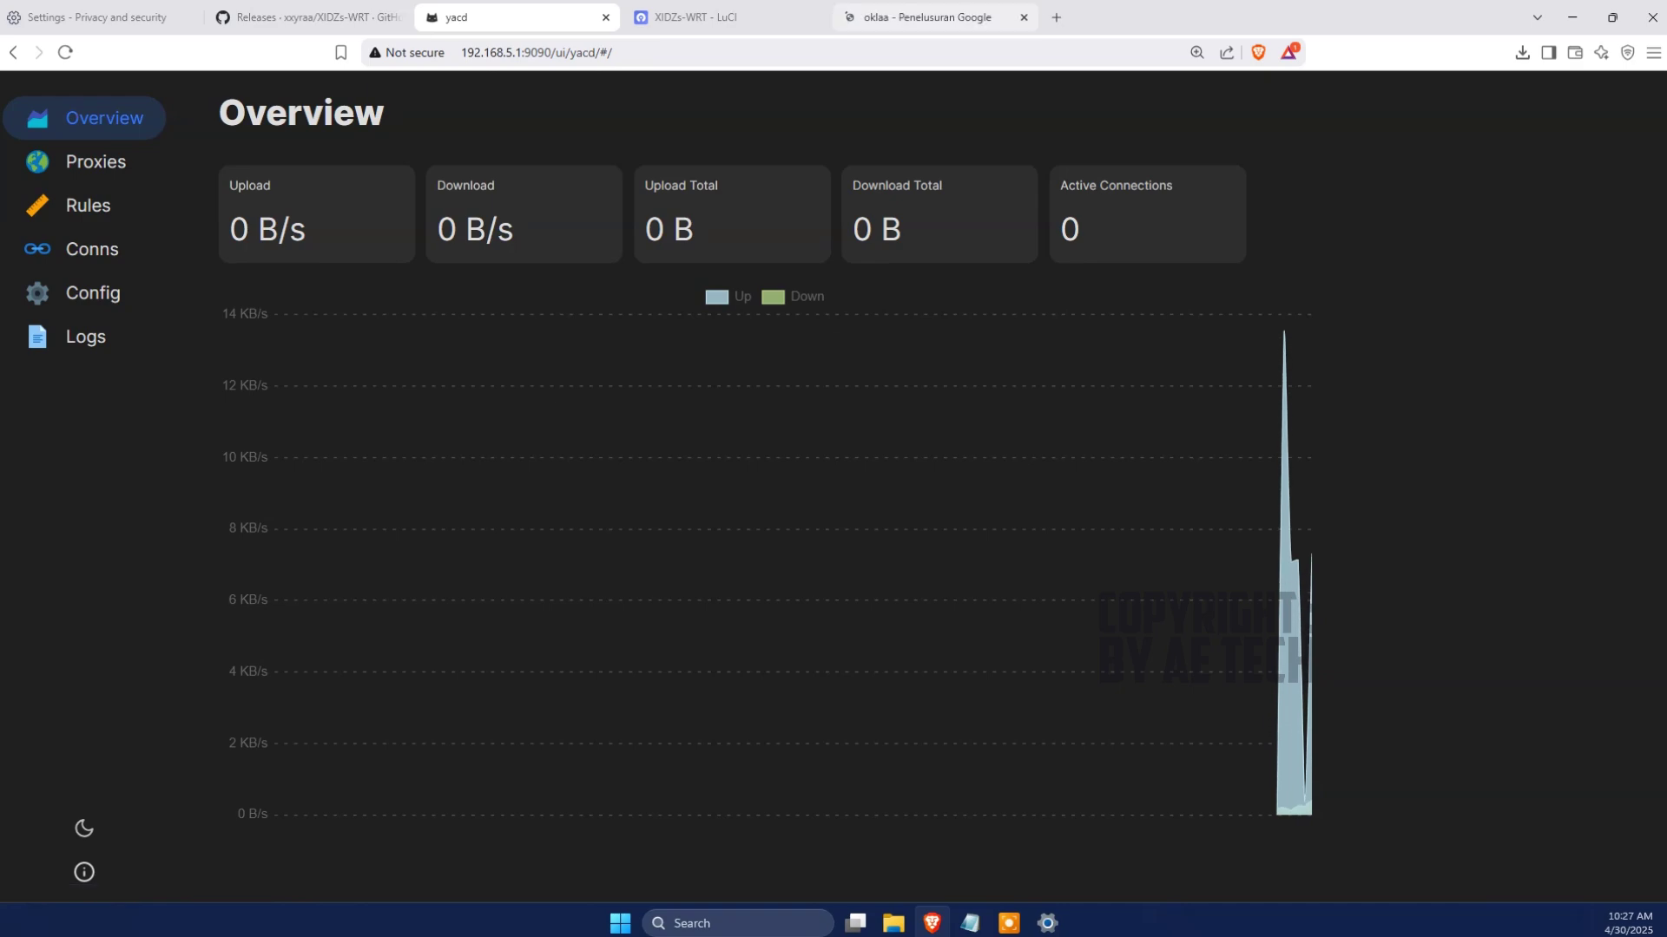
Step: Try reloading the speedtest.net page, checking the router's status page and the firmware releases page in between
click(925, 18)
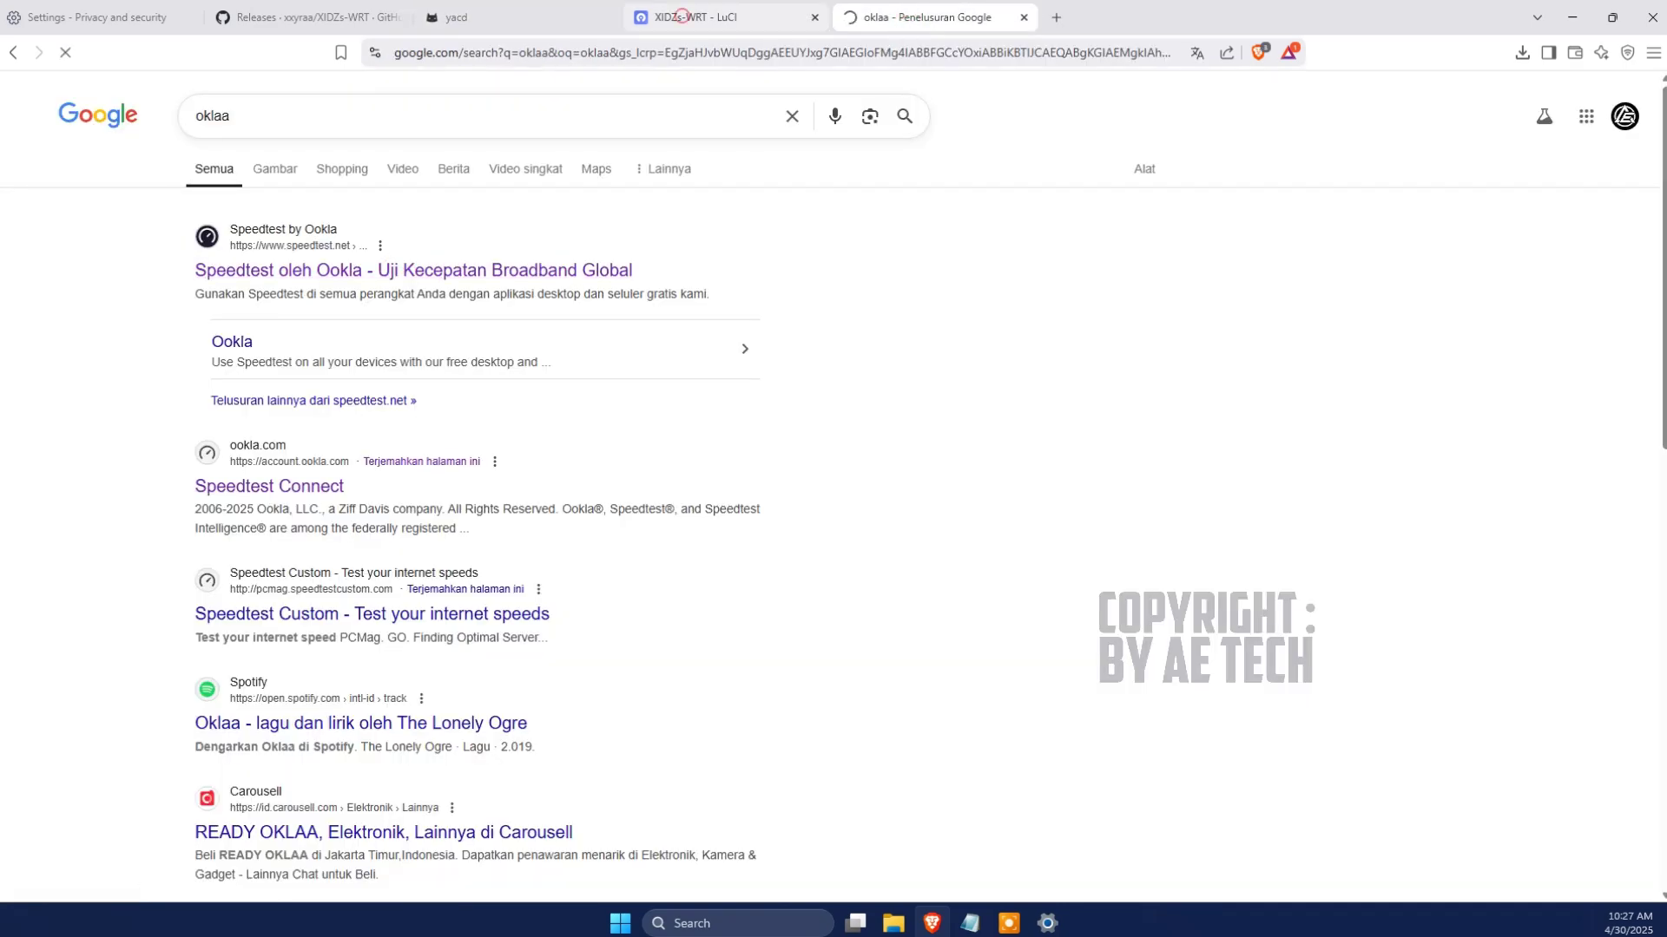
click(694, 17)
click(302, 11)
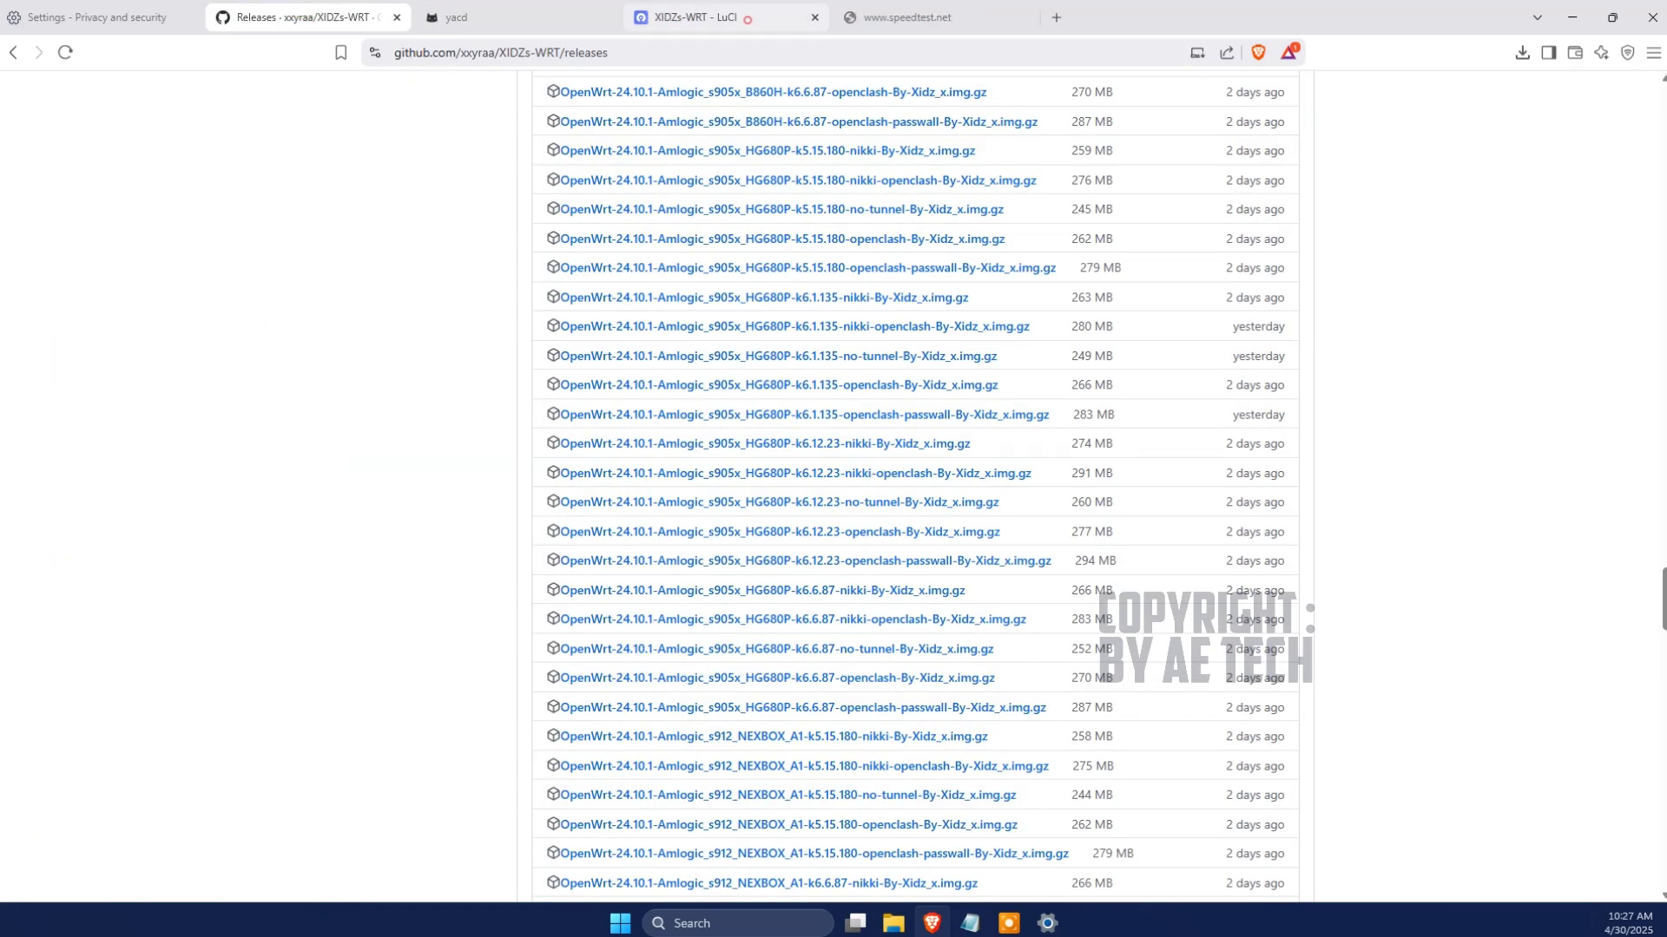
click(694, 17)
click(925, 17)
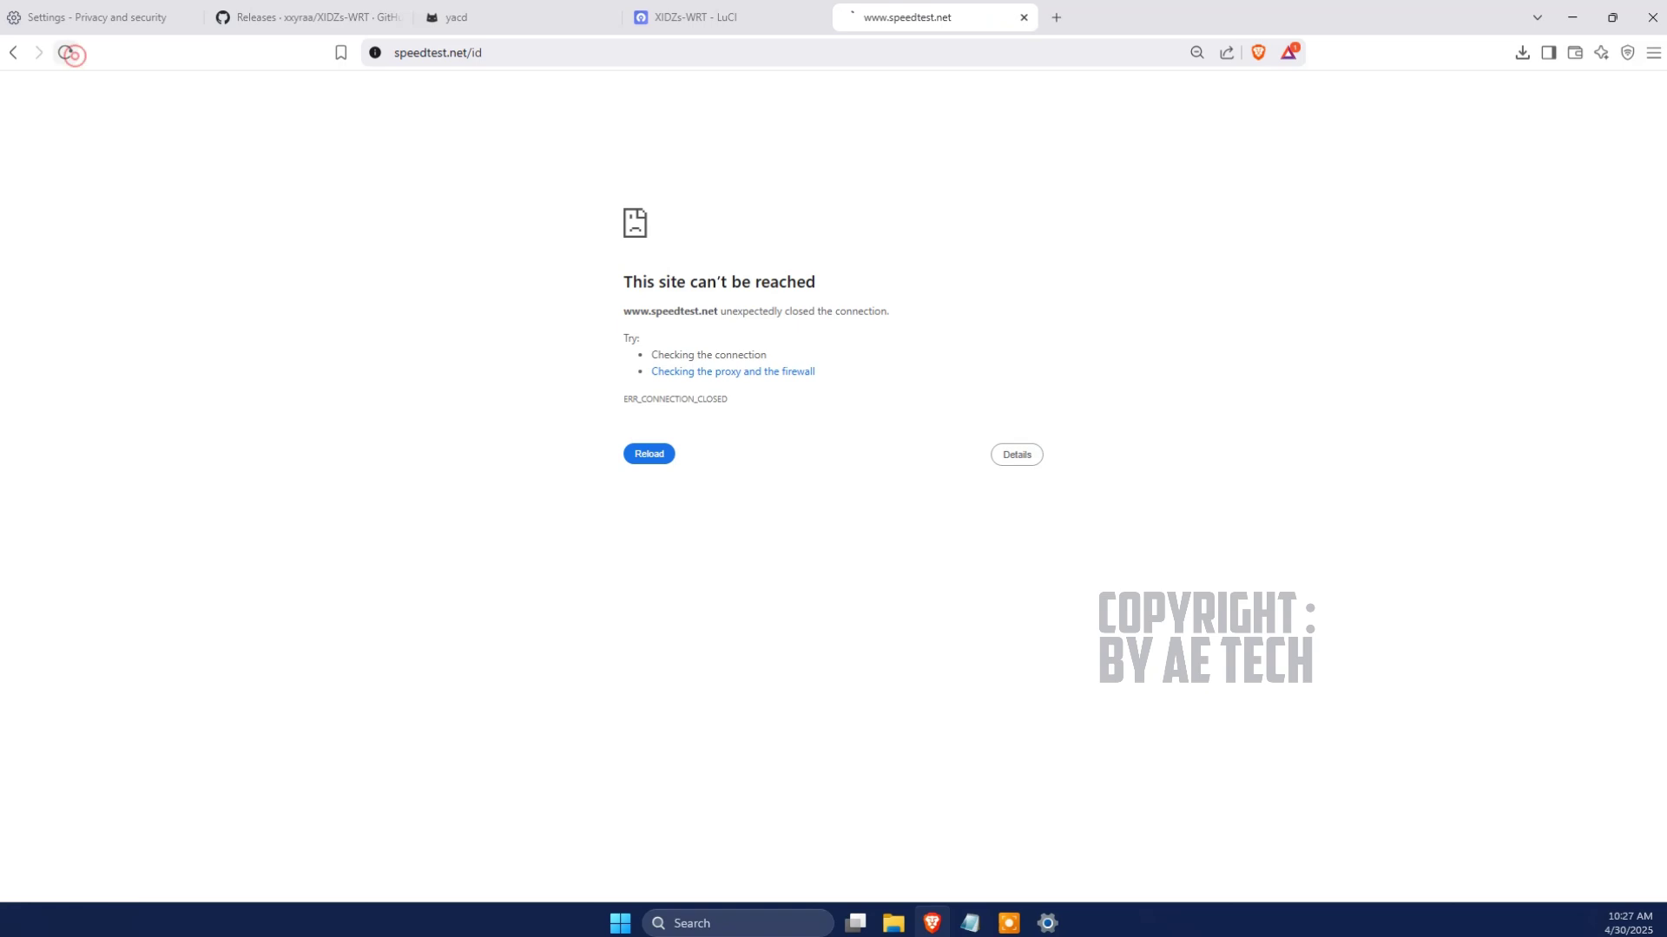
click(70, 53)
key(super+Down)
click(1052, 17)
click(65, 52)
click(66, 49)
click(721, 17)
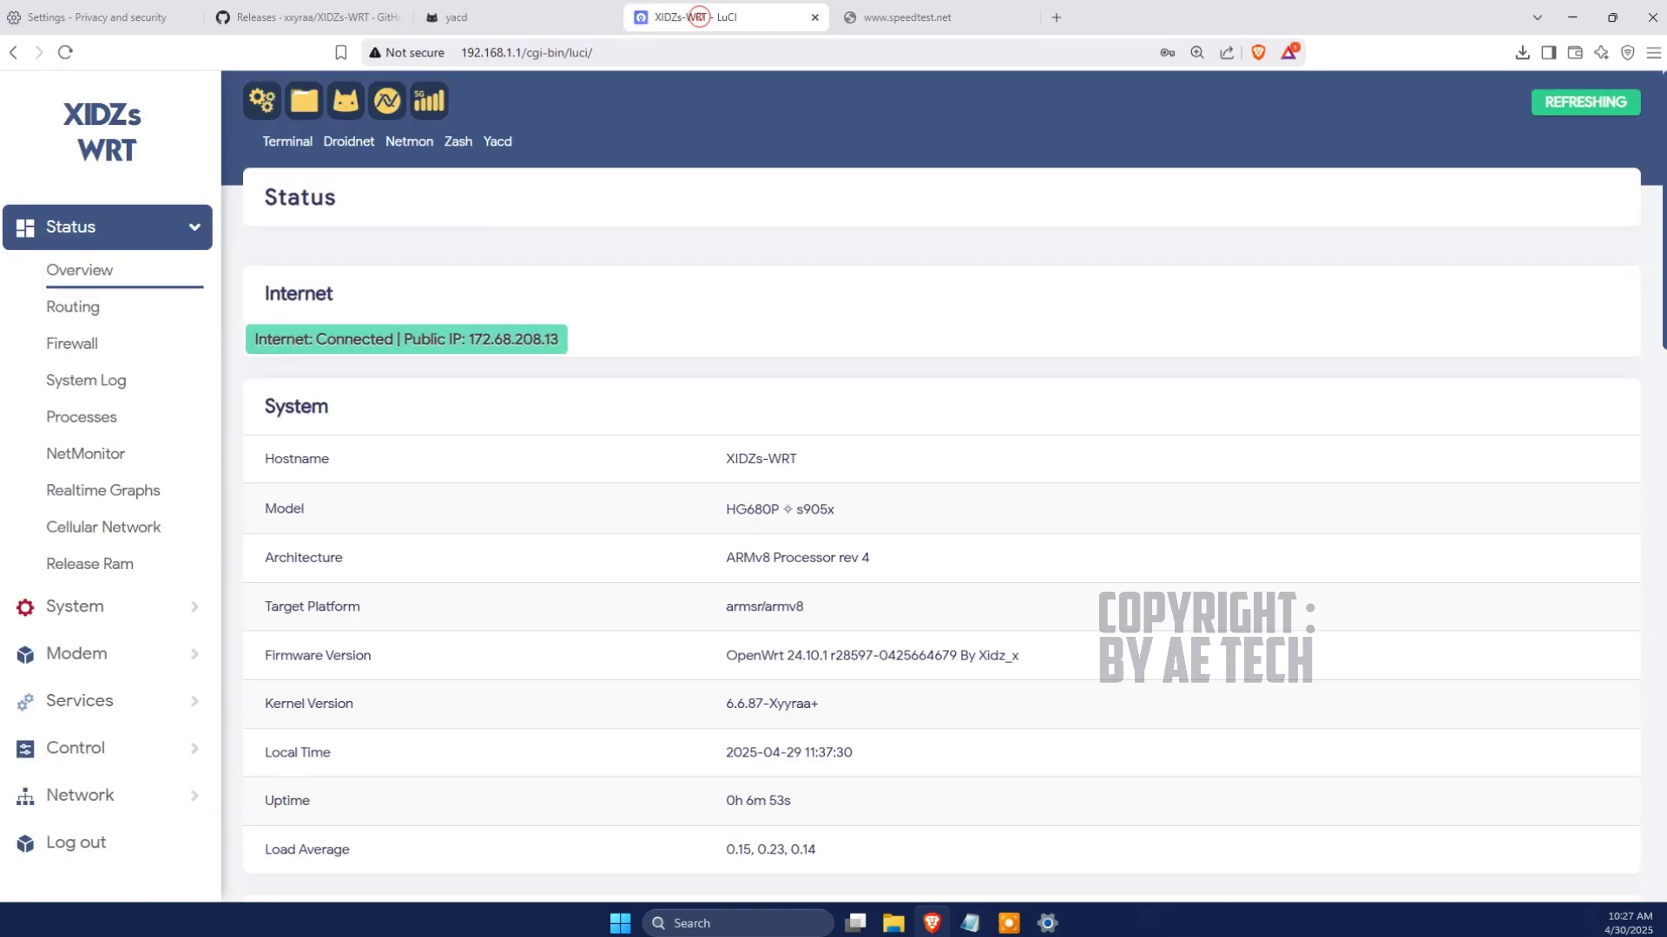
click(887, 7)
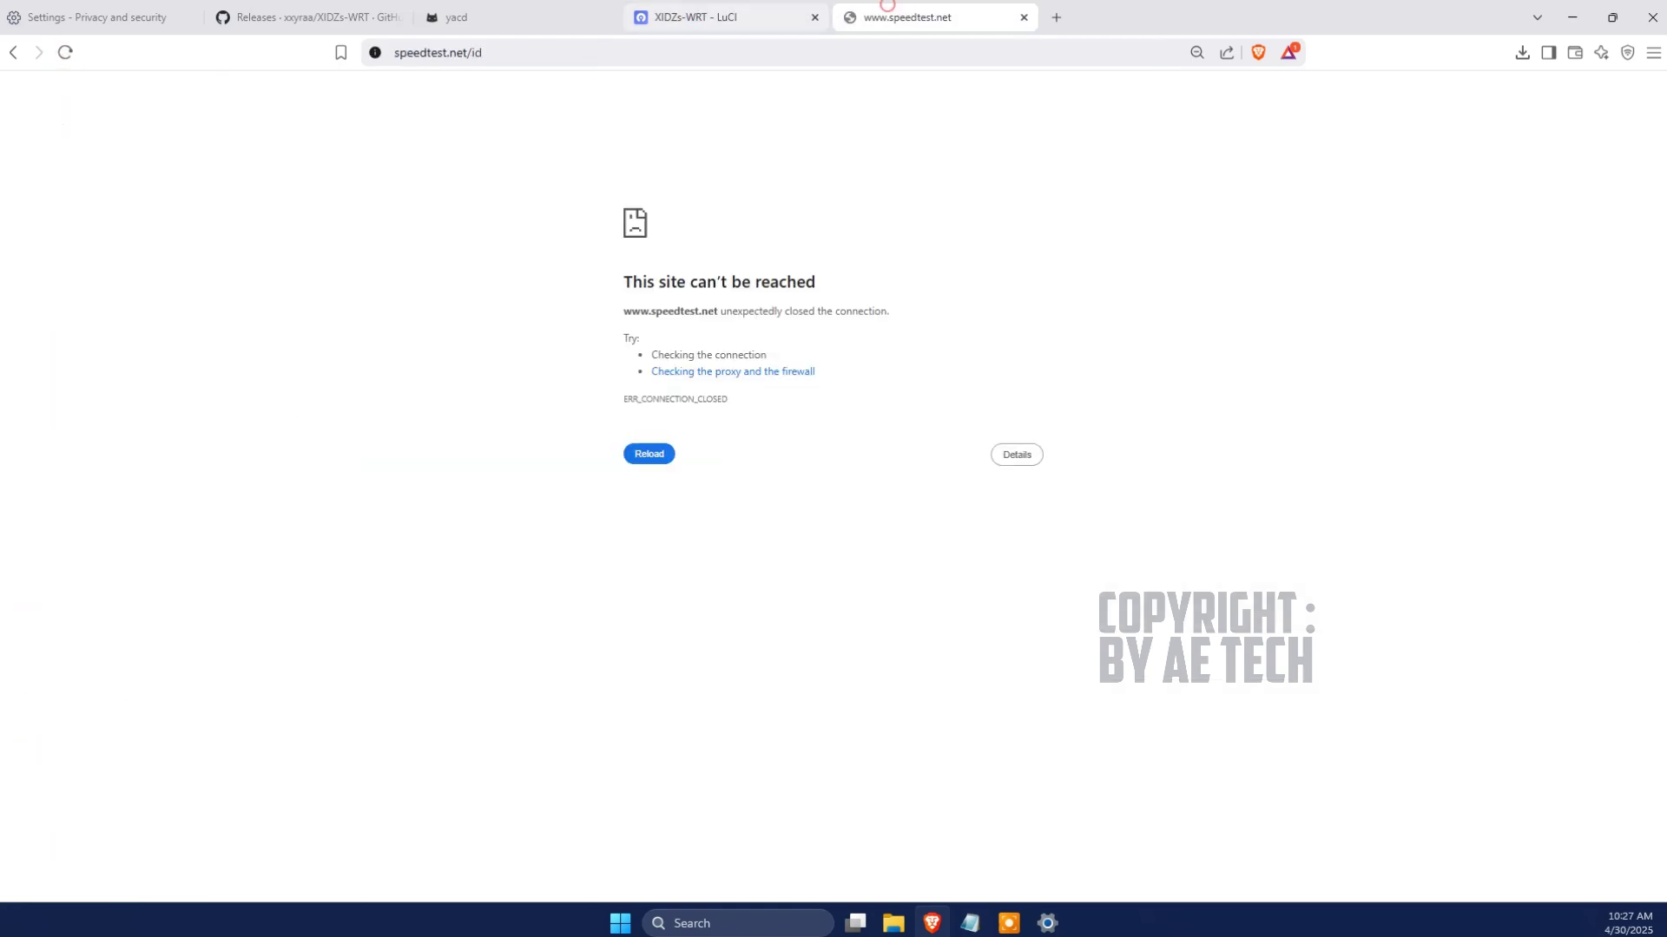
Step: Return to the "oklaa" search results and open the Speedtest Connect result instead
click(16, 53)
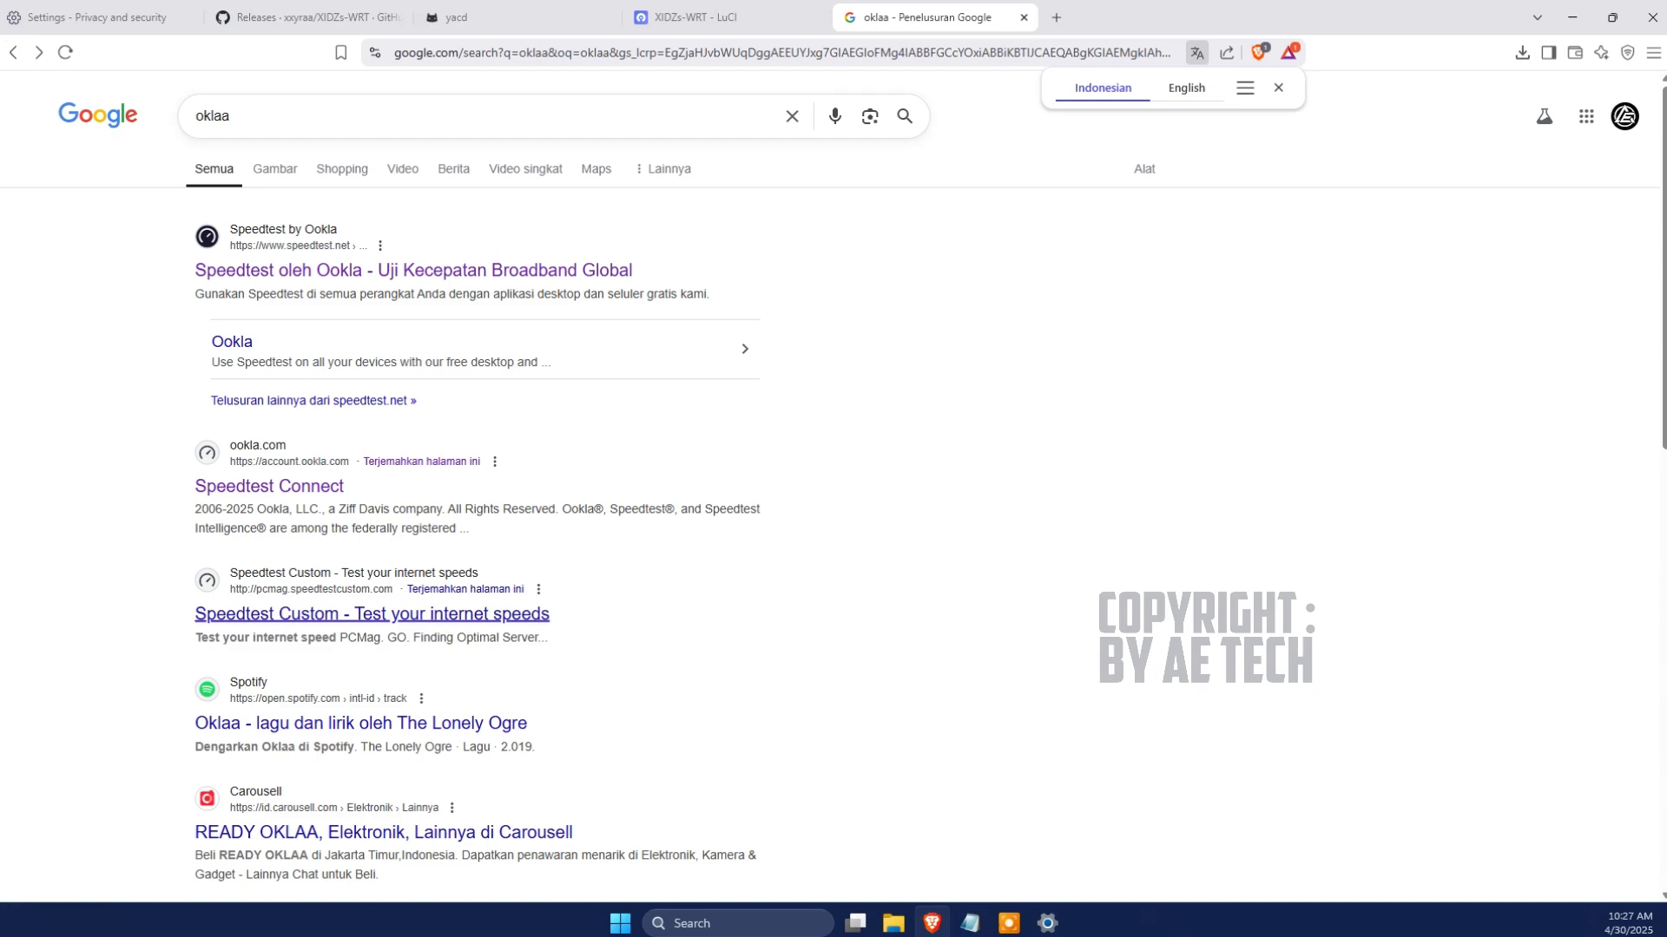
scroll(478, 521, down, 4)
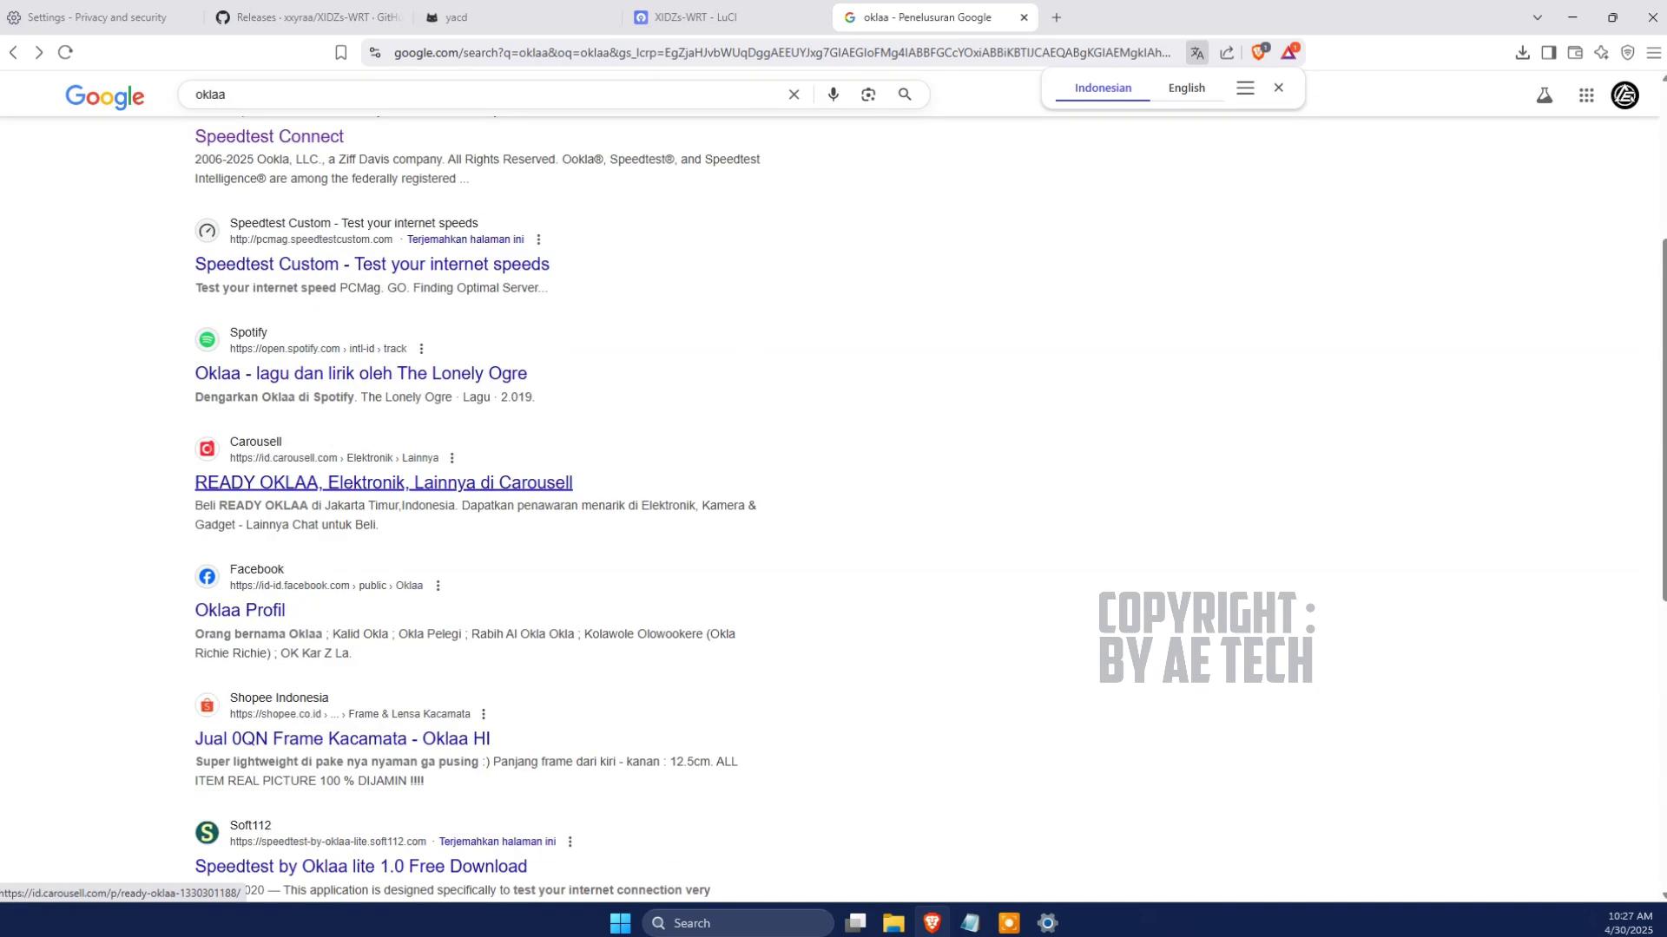
scroll(477, 521, up, 4)
click(276, 486)
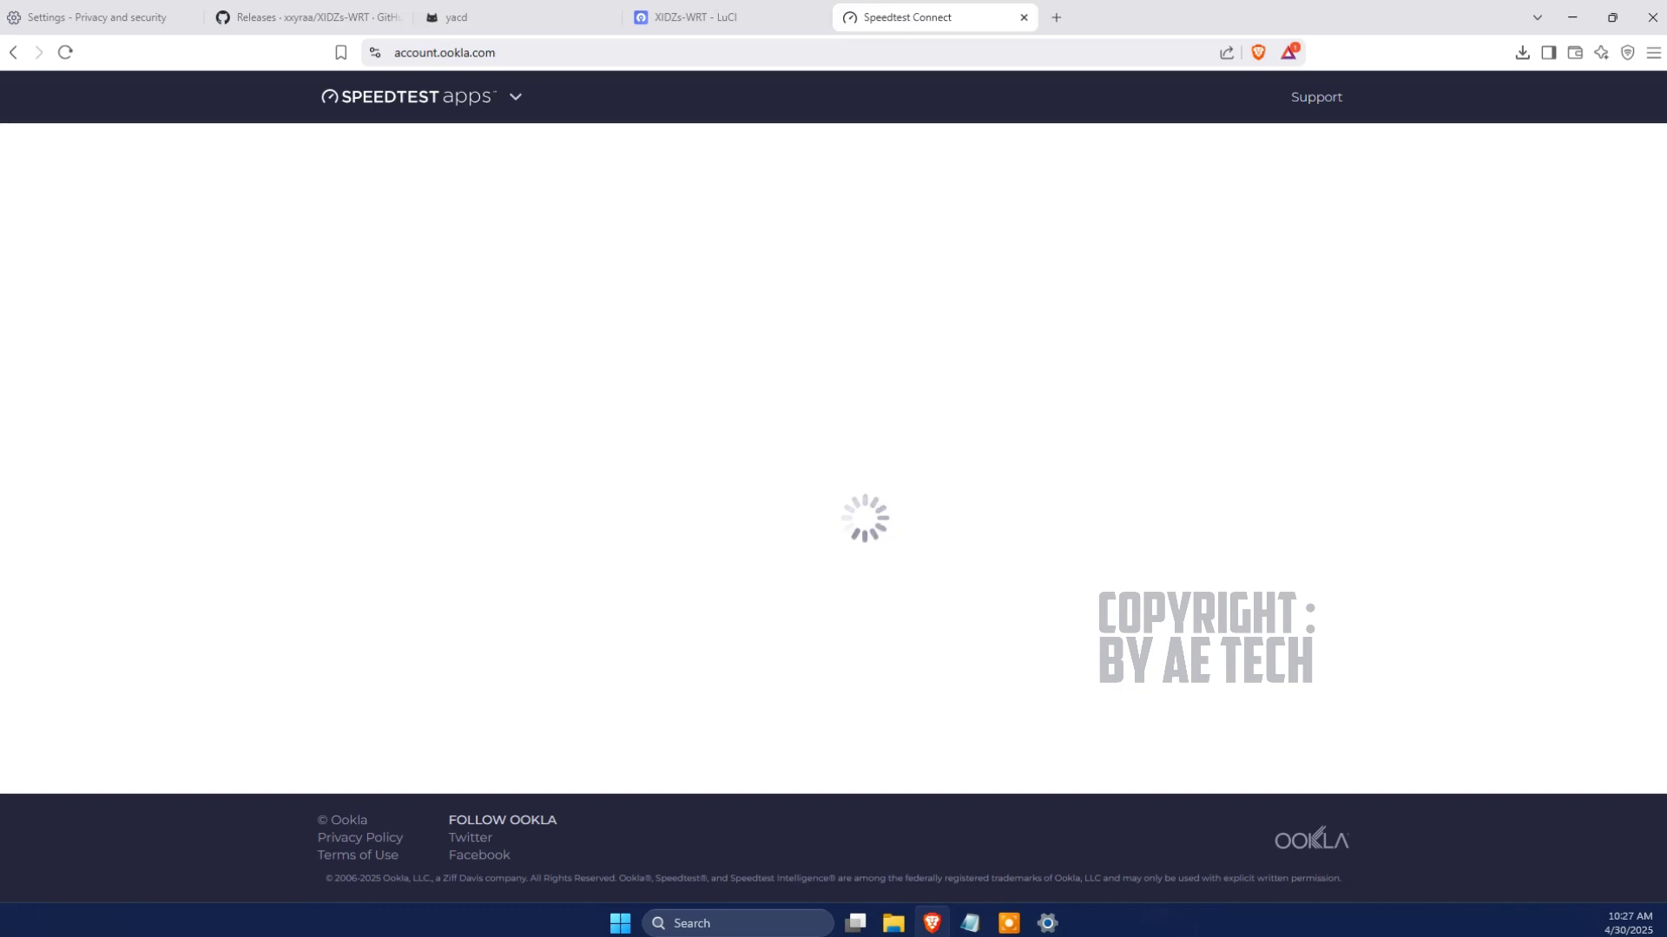
Step: Test the latency of the PLUSU proxy group in yacd, then return to the traffic overview
click(495, 19)
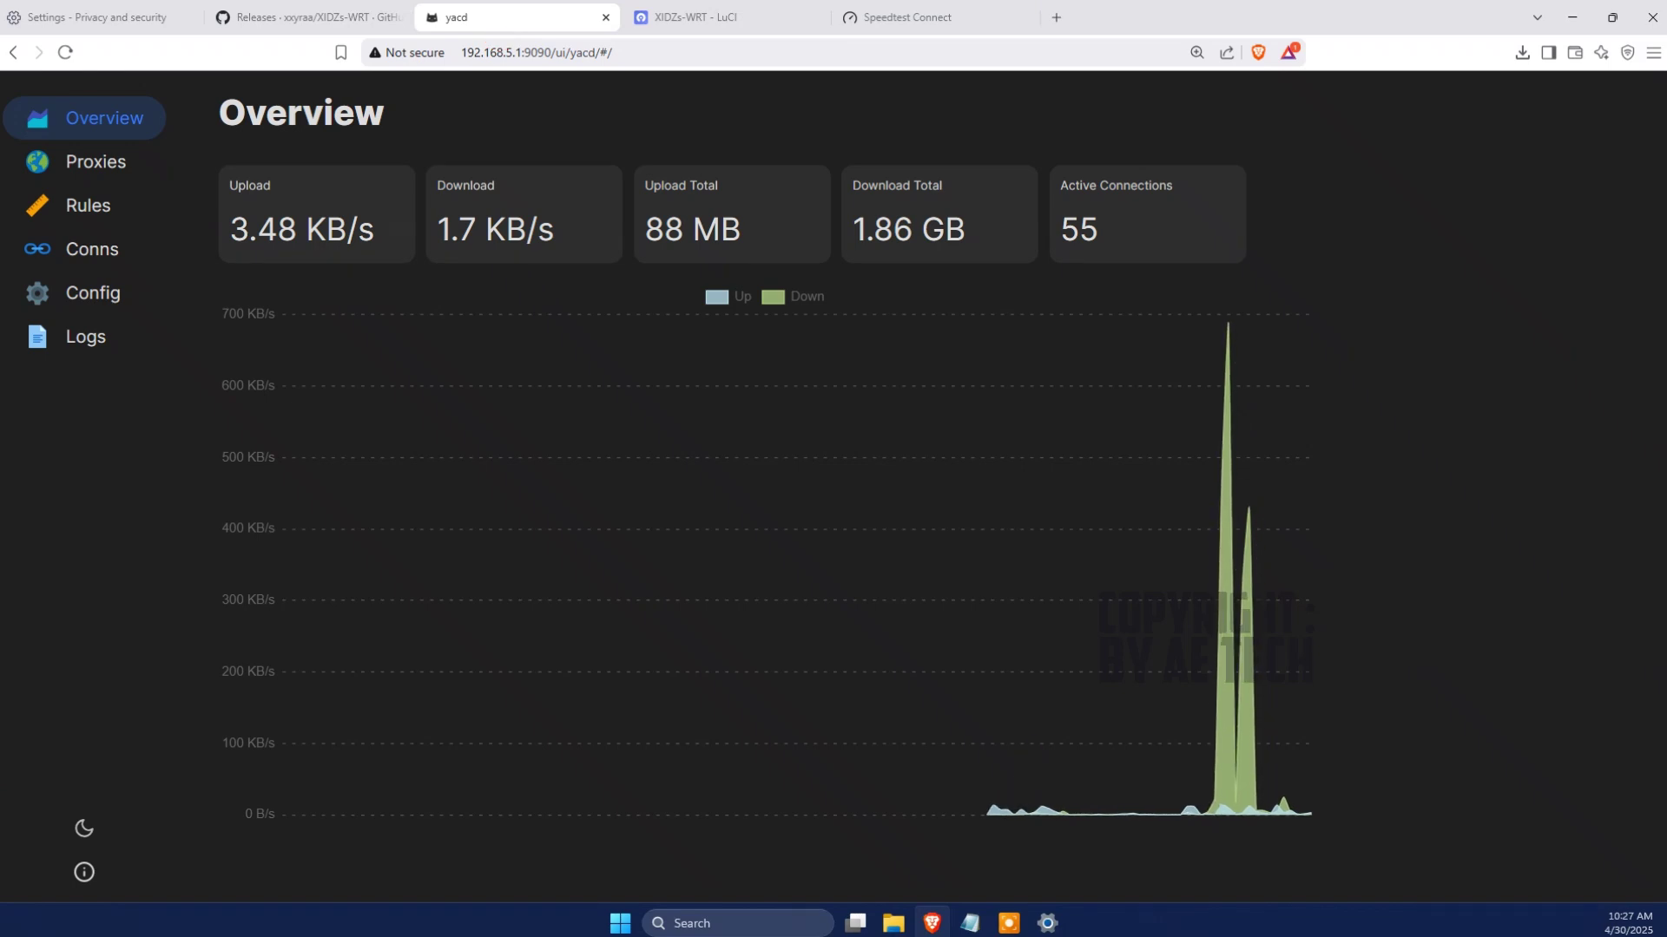
click(75, 165)
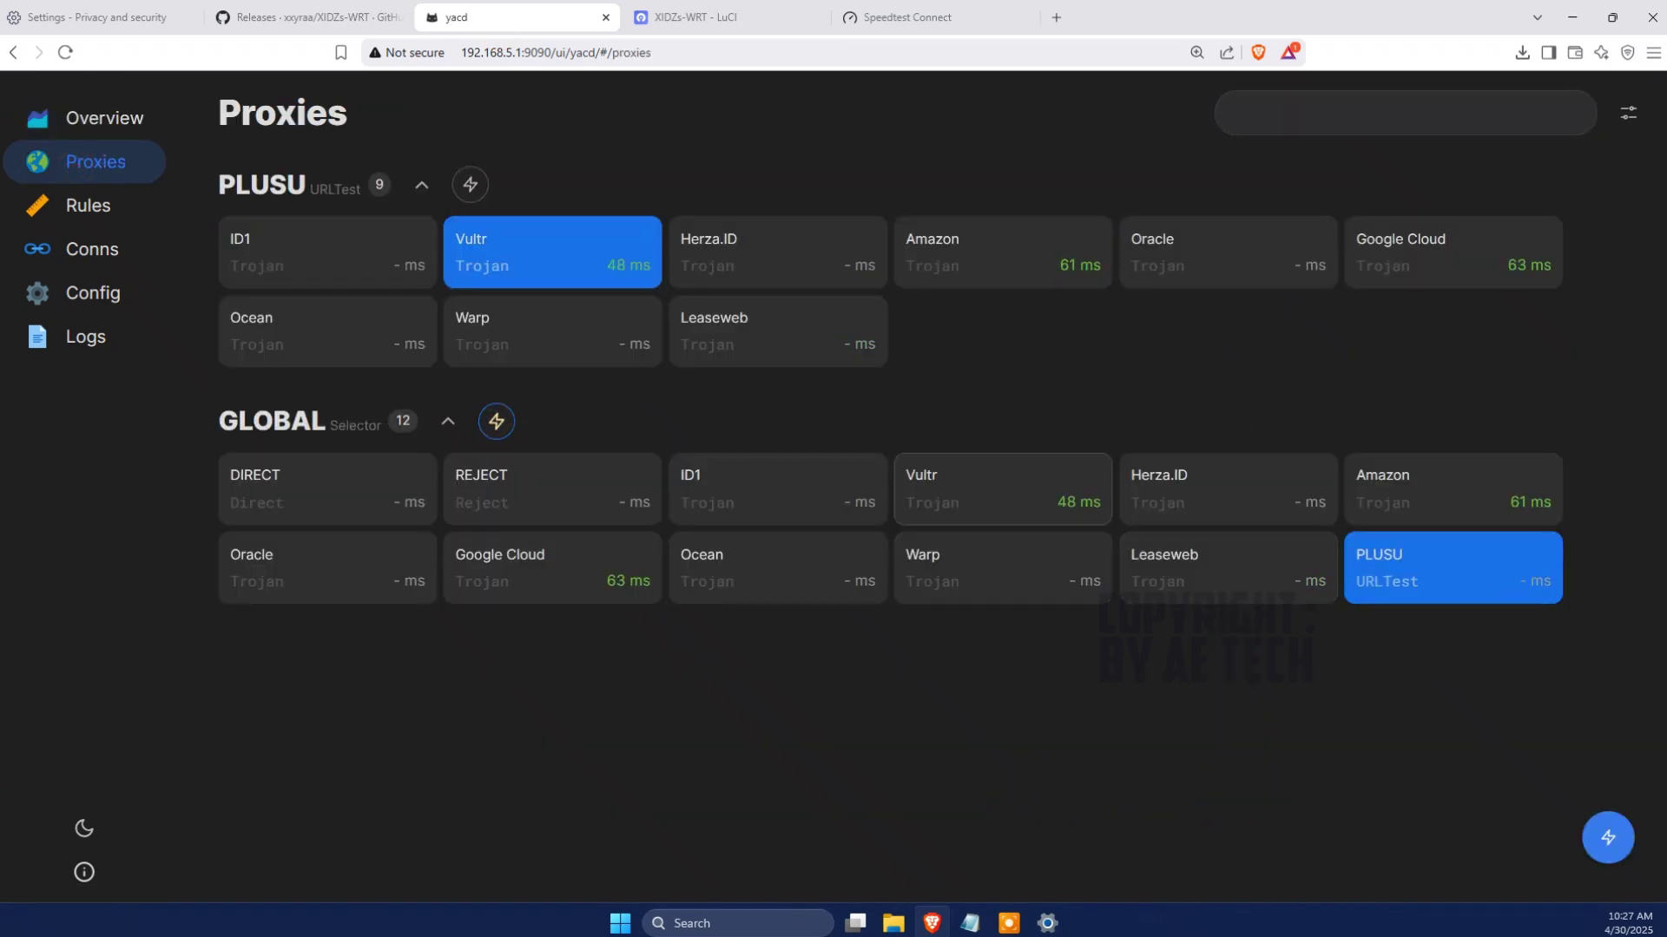
click(469, 184)
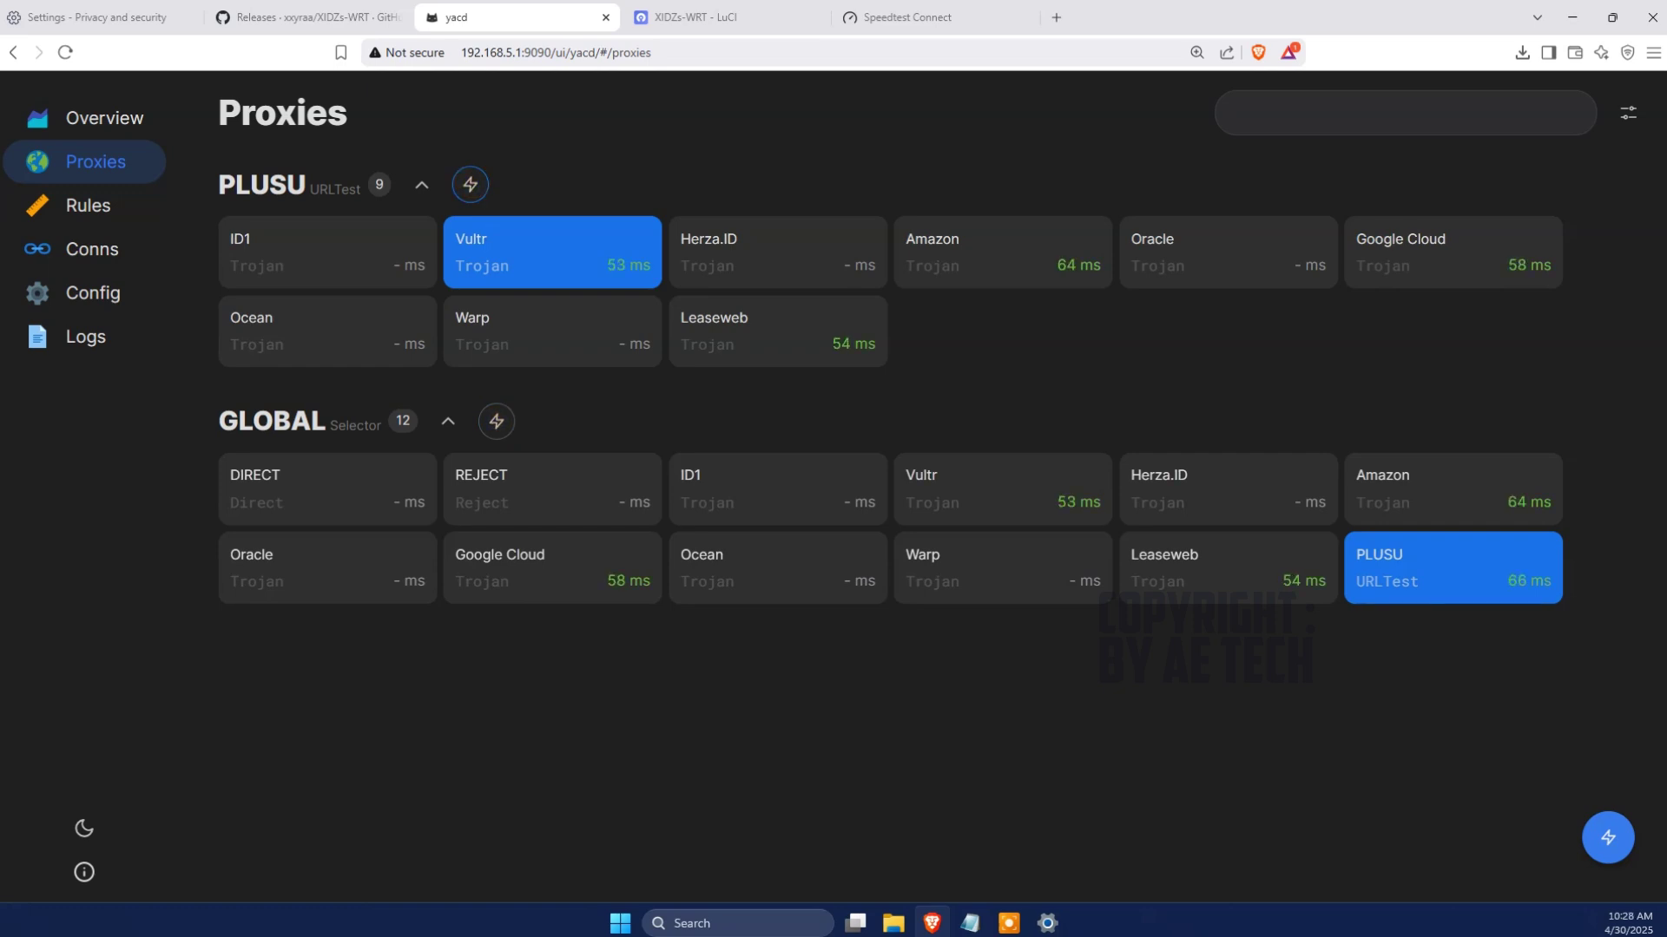
click(96, 119)
Step: Leave the Speedtest Connect page and run the Fast.com speed test found through the related FAST search
click(903, 17)
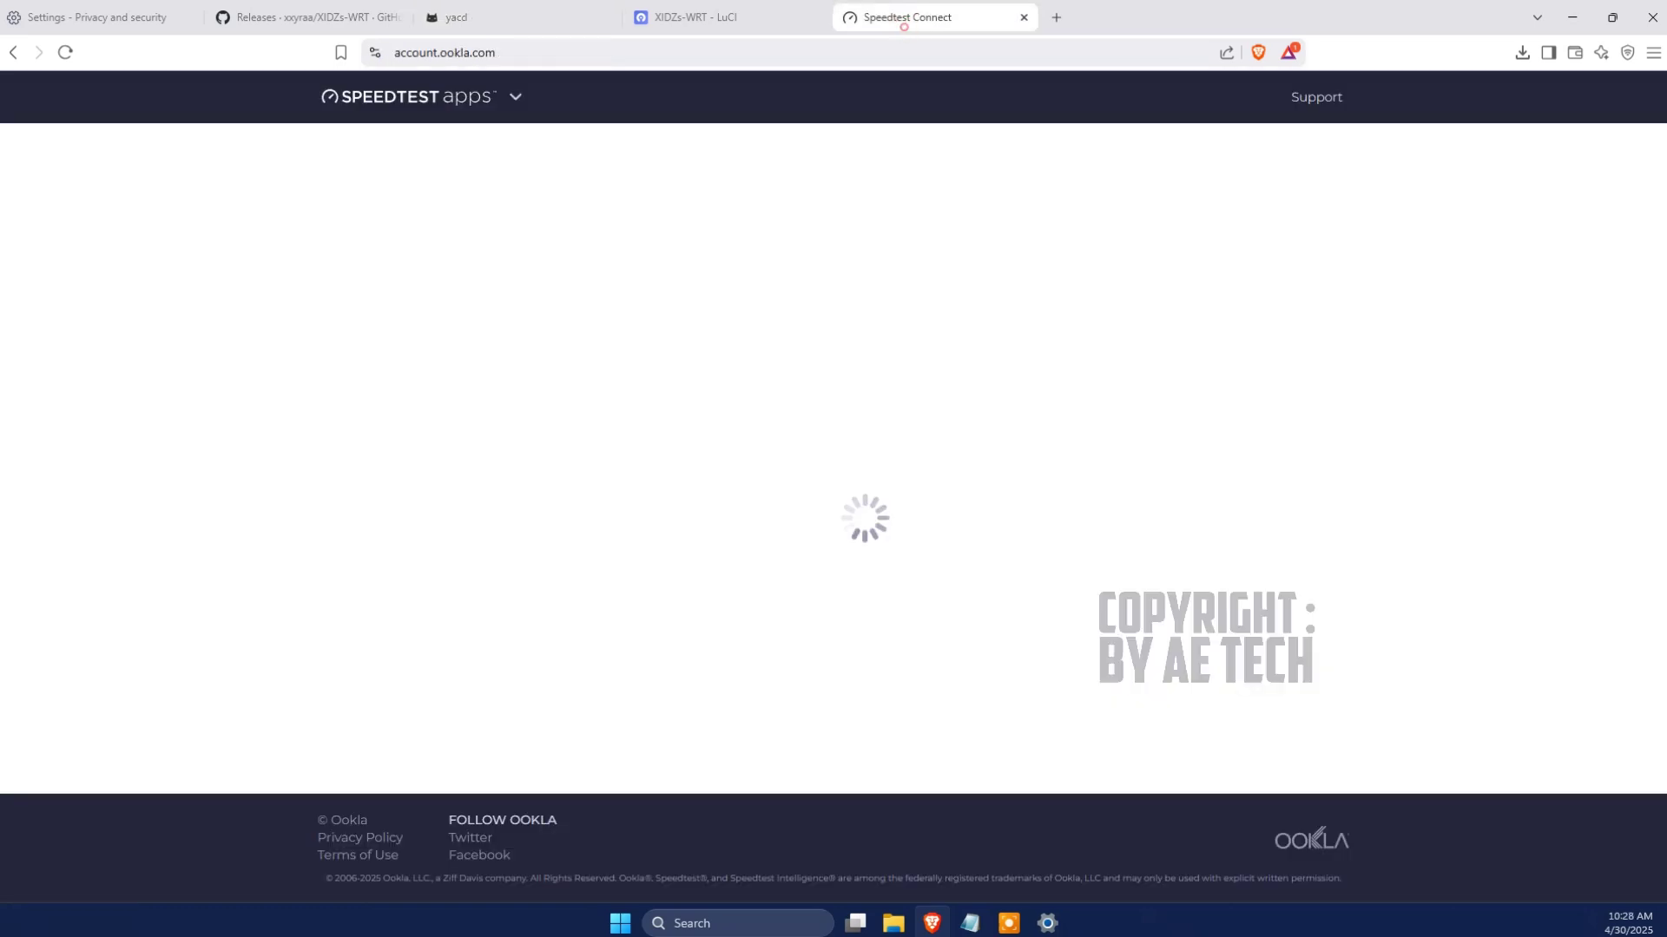
click(65, 52)
click(12, 52)
scroll(478, 469, down, 10)
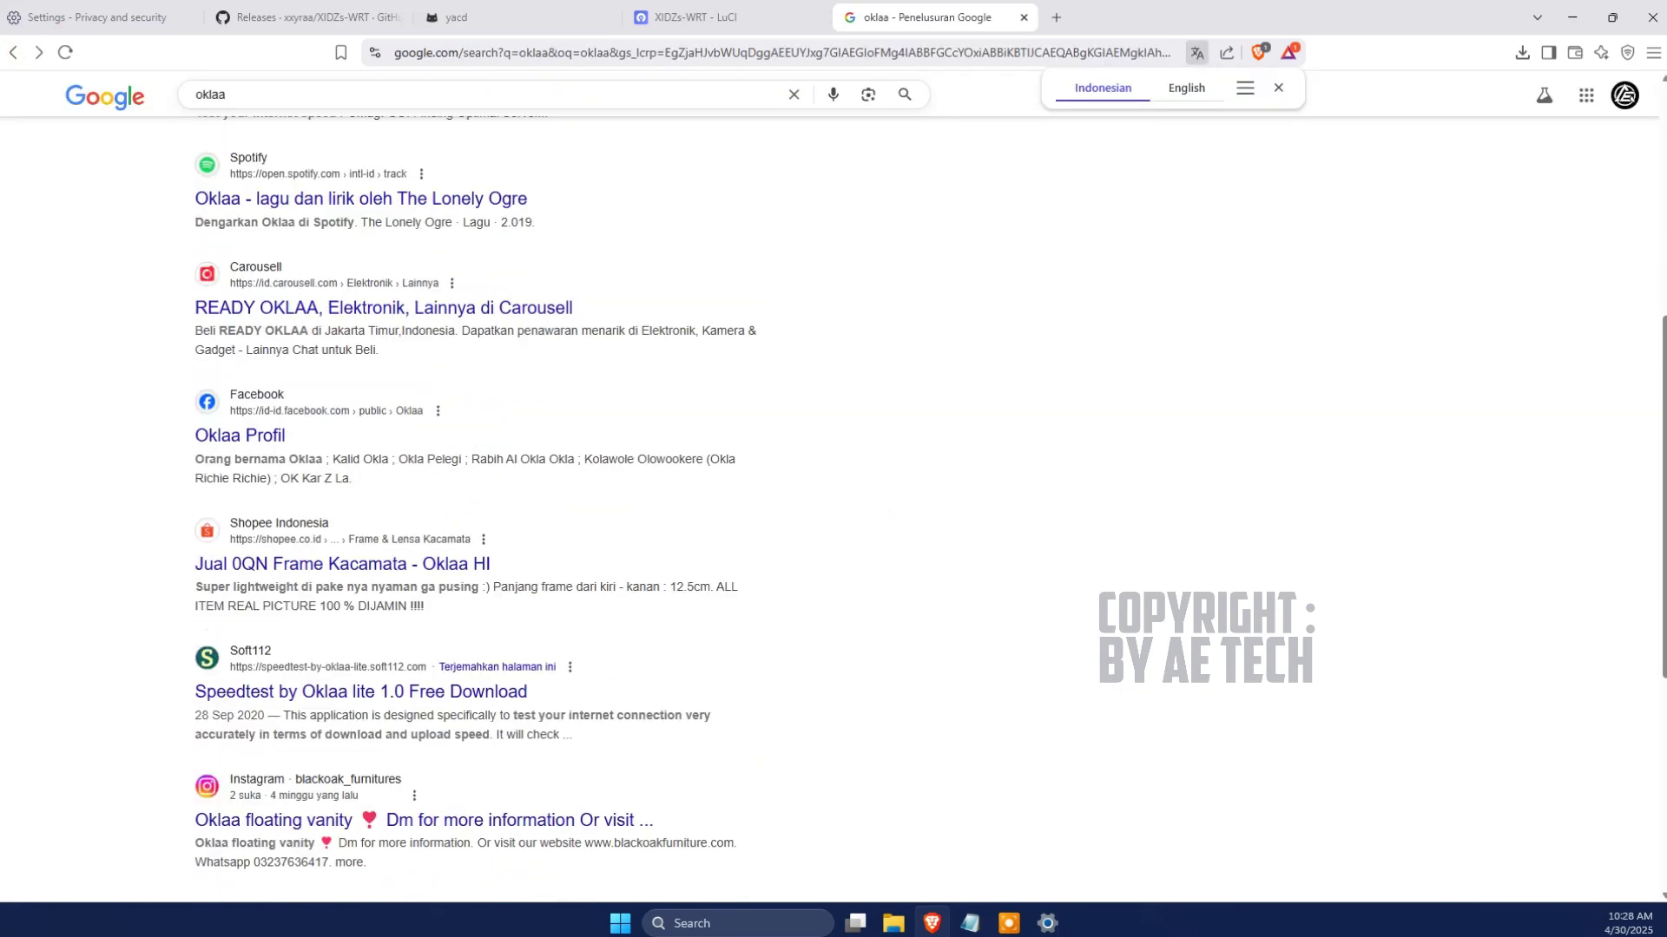
click(227, 656)
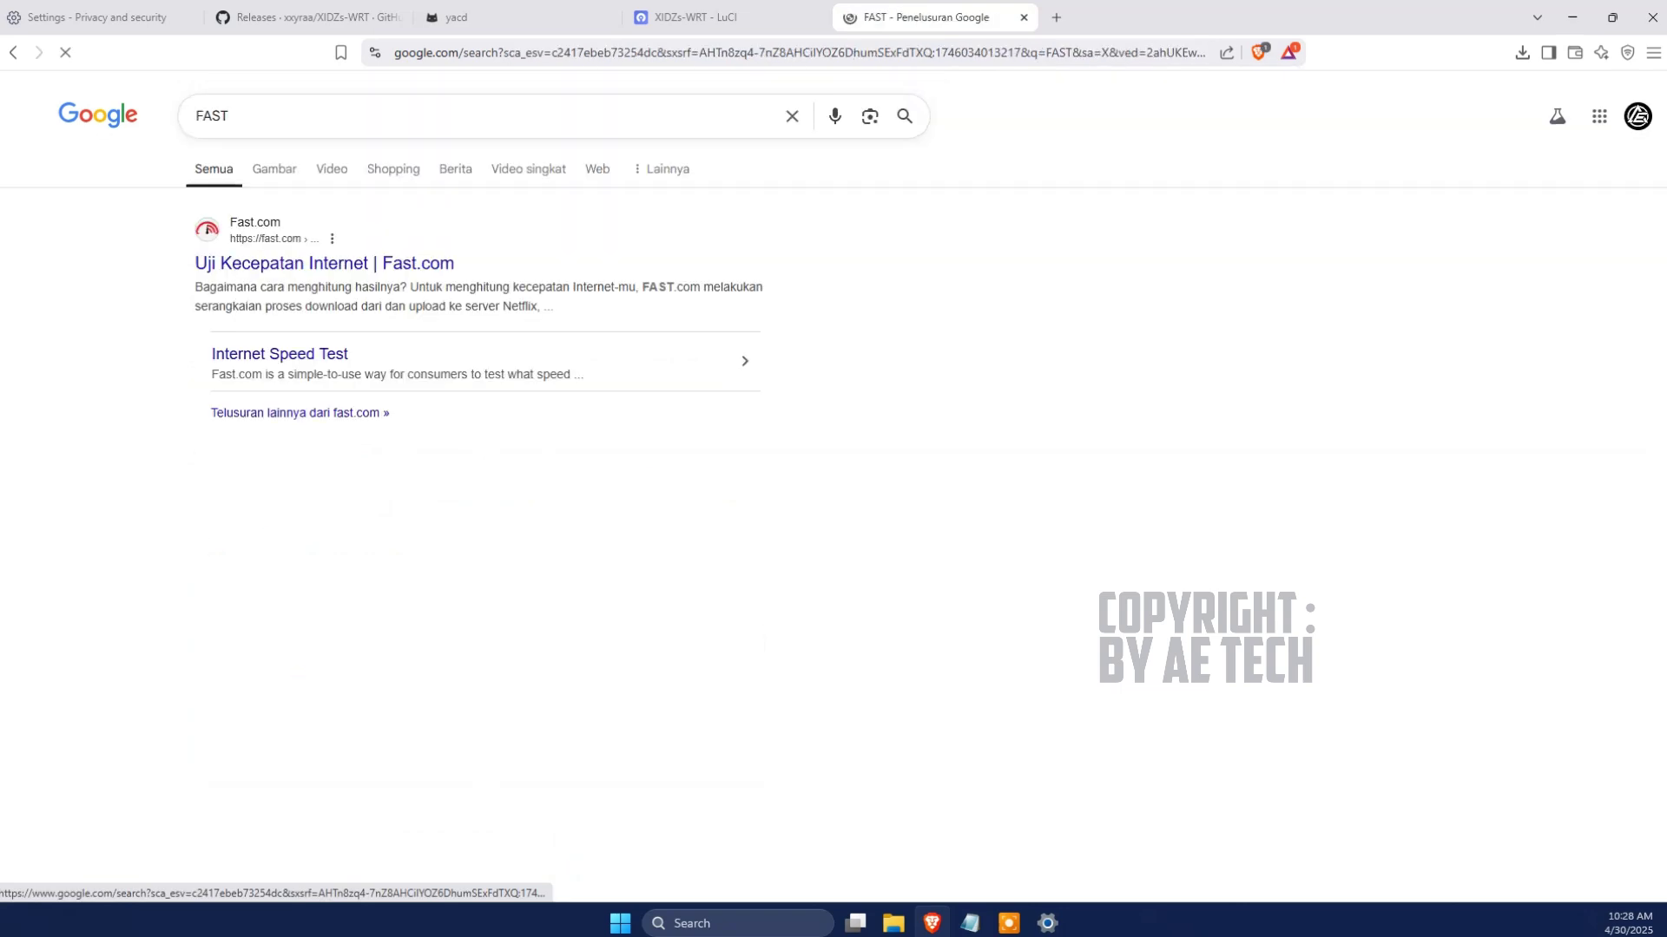
click(371, 269)
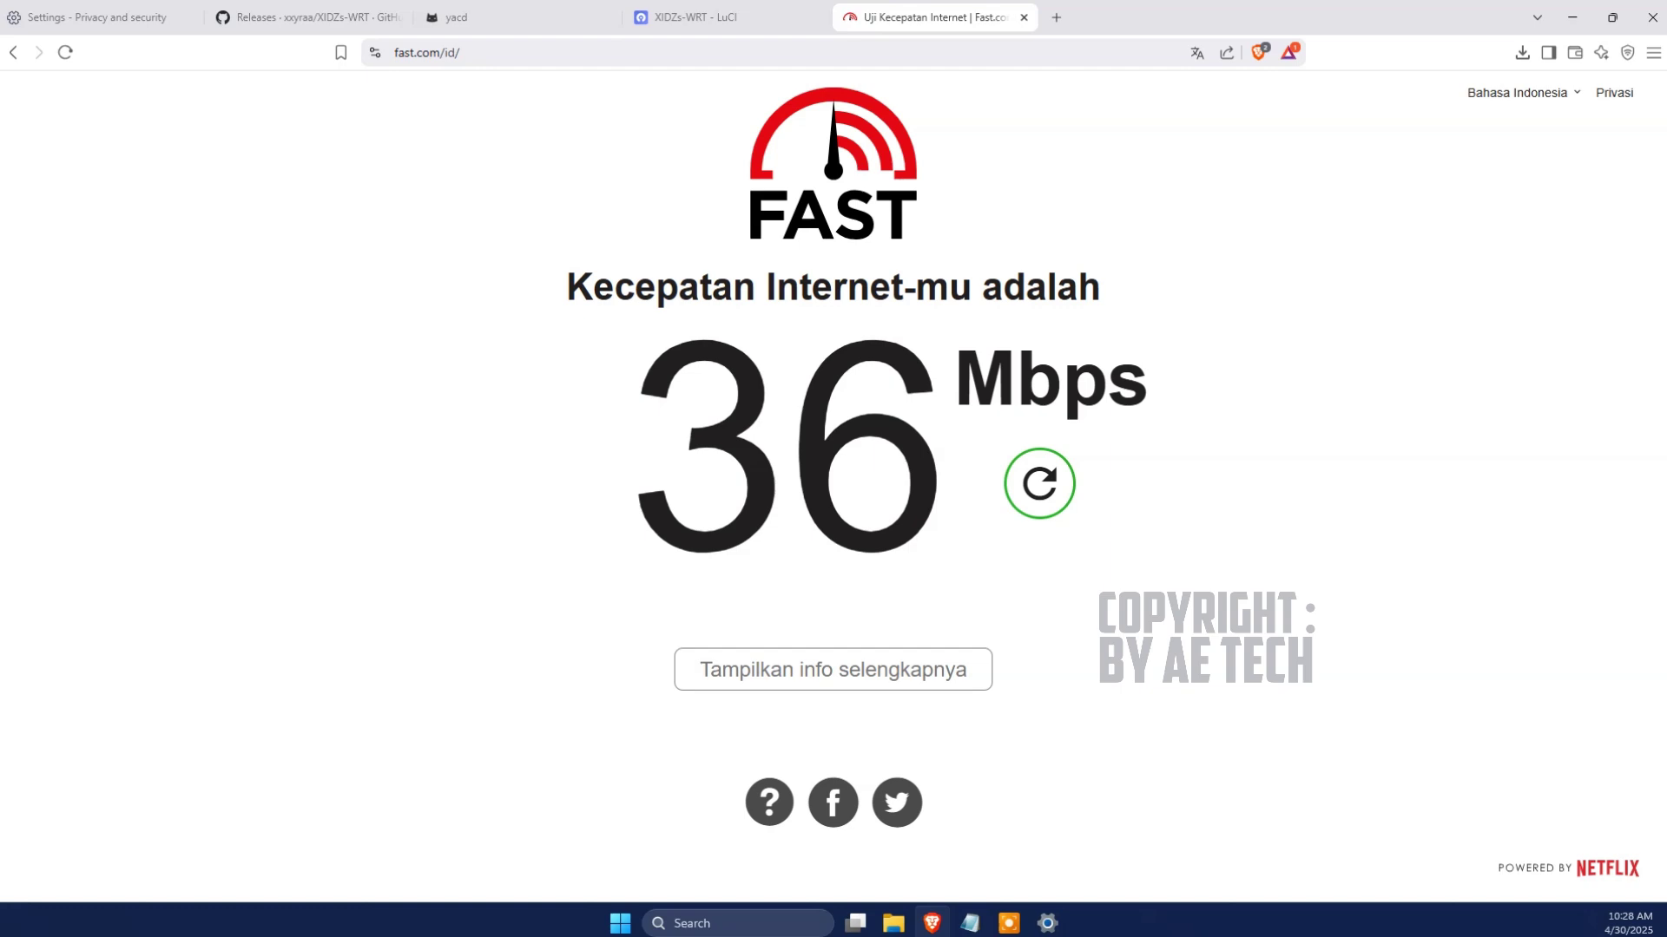
Step: Open the router's Eqosplus network speed limit settings and keep the interface on Automatic settings
click(675, 9)
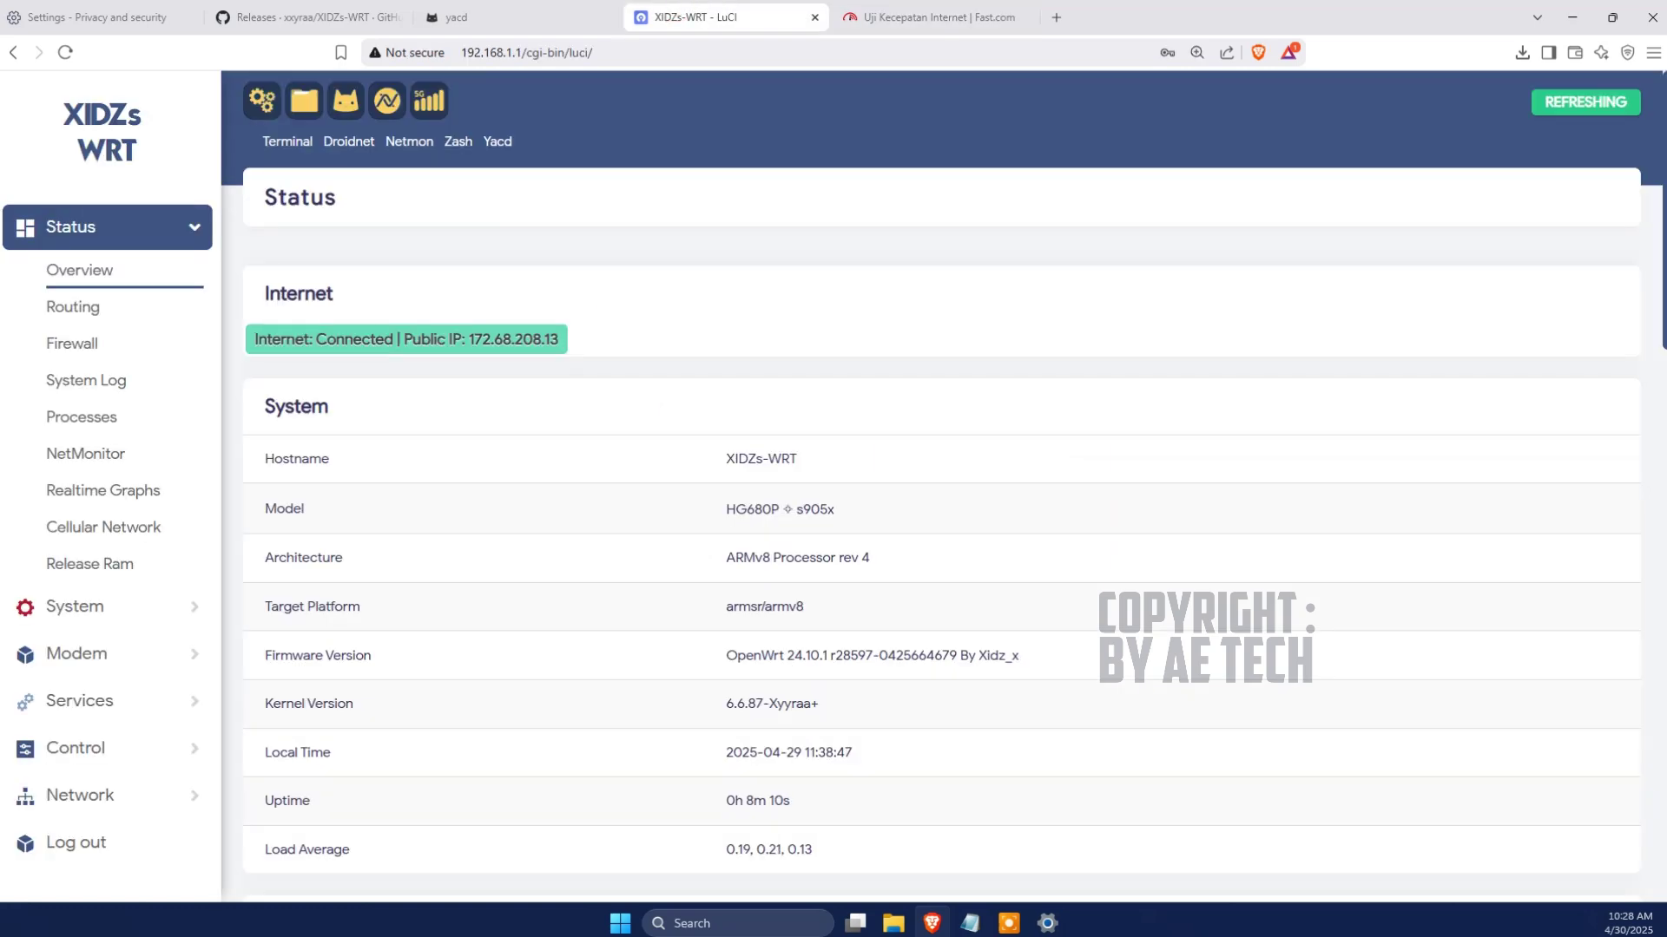
click(78, 748)
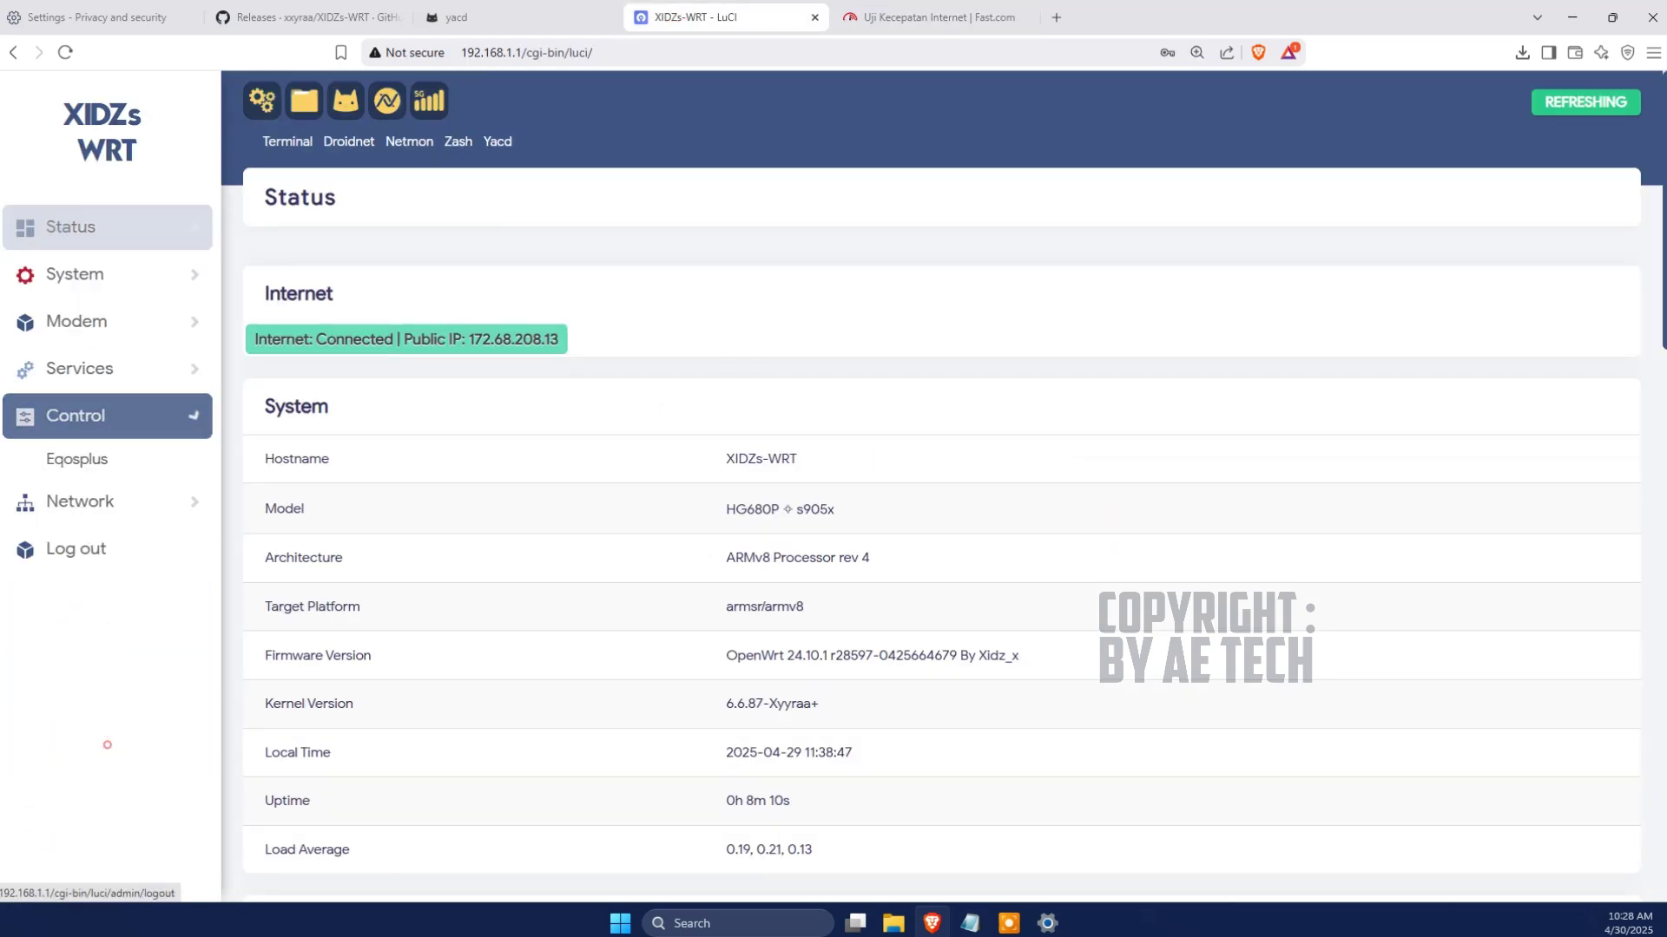
click(103, 470)
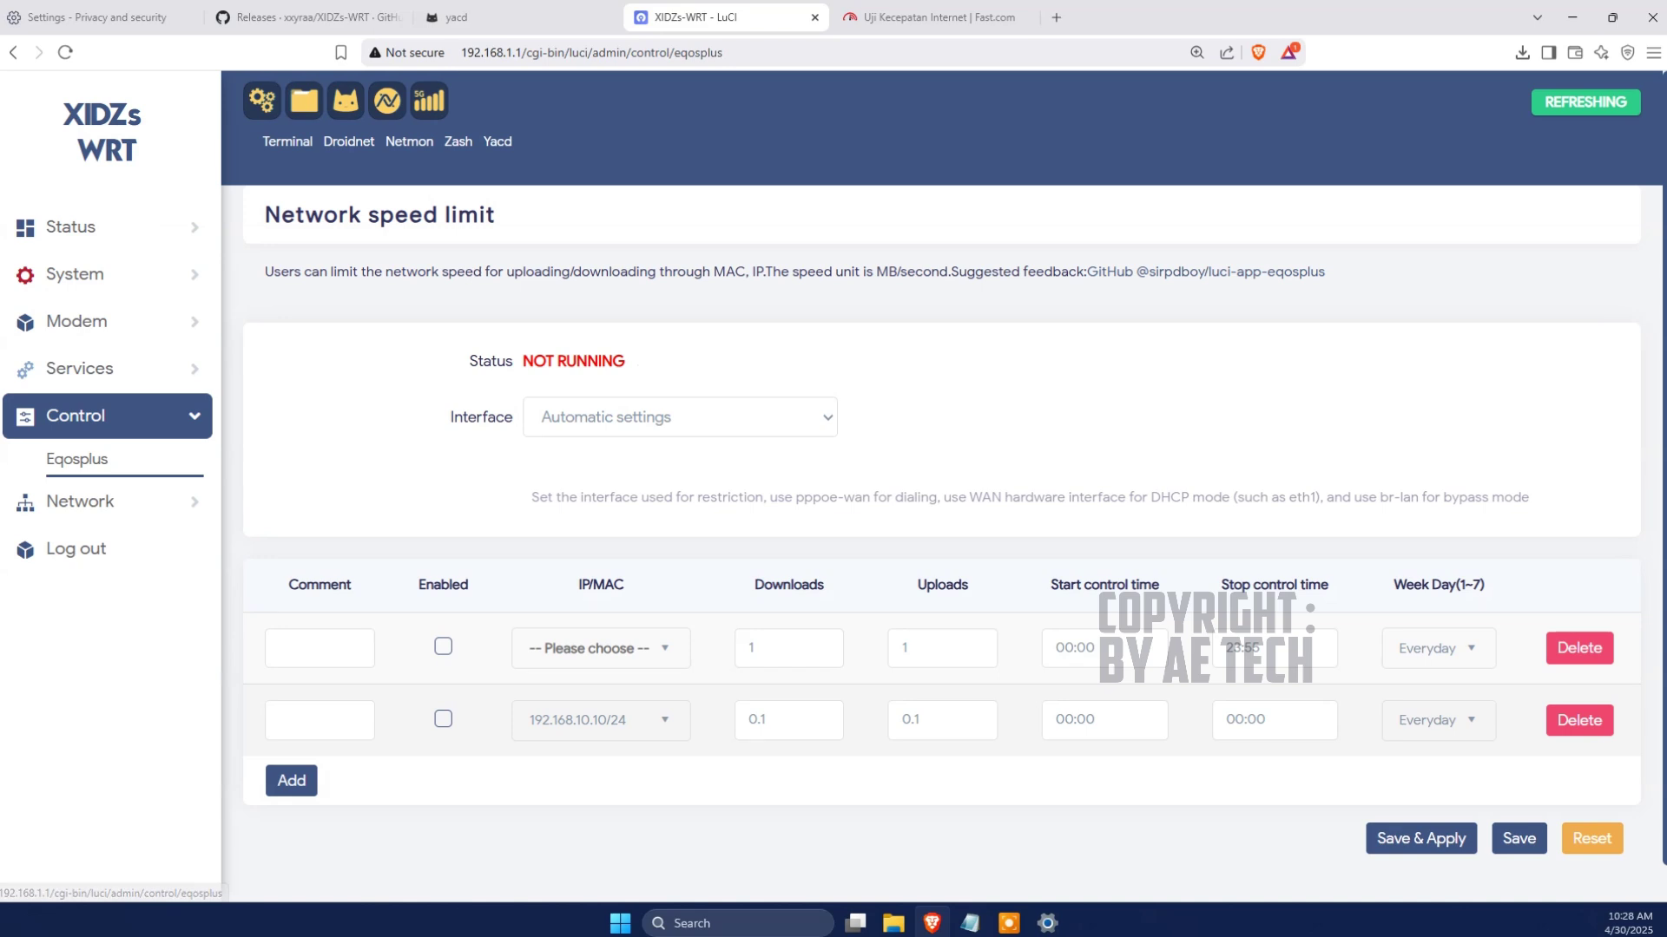
click(736, 423)
click(735, 423)
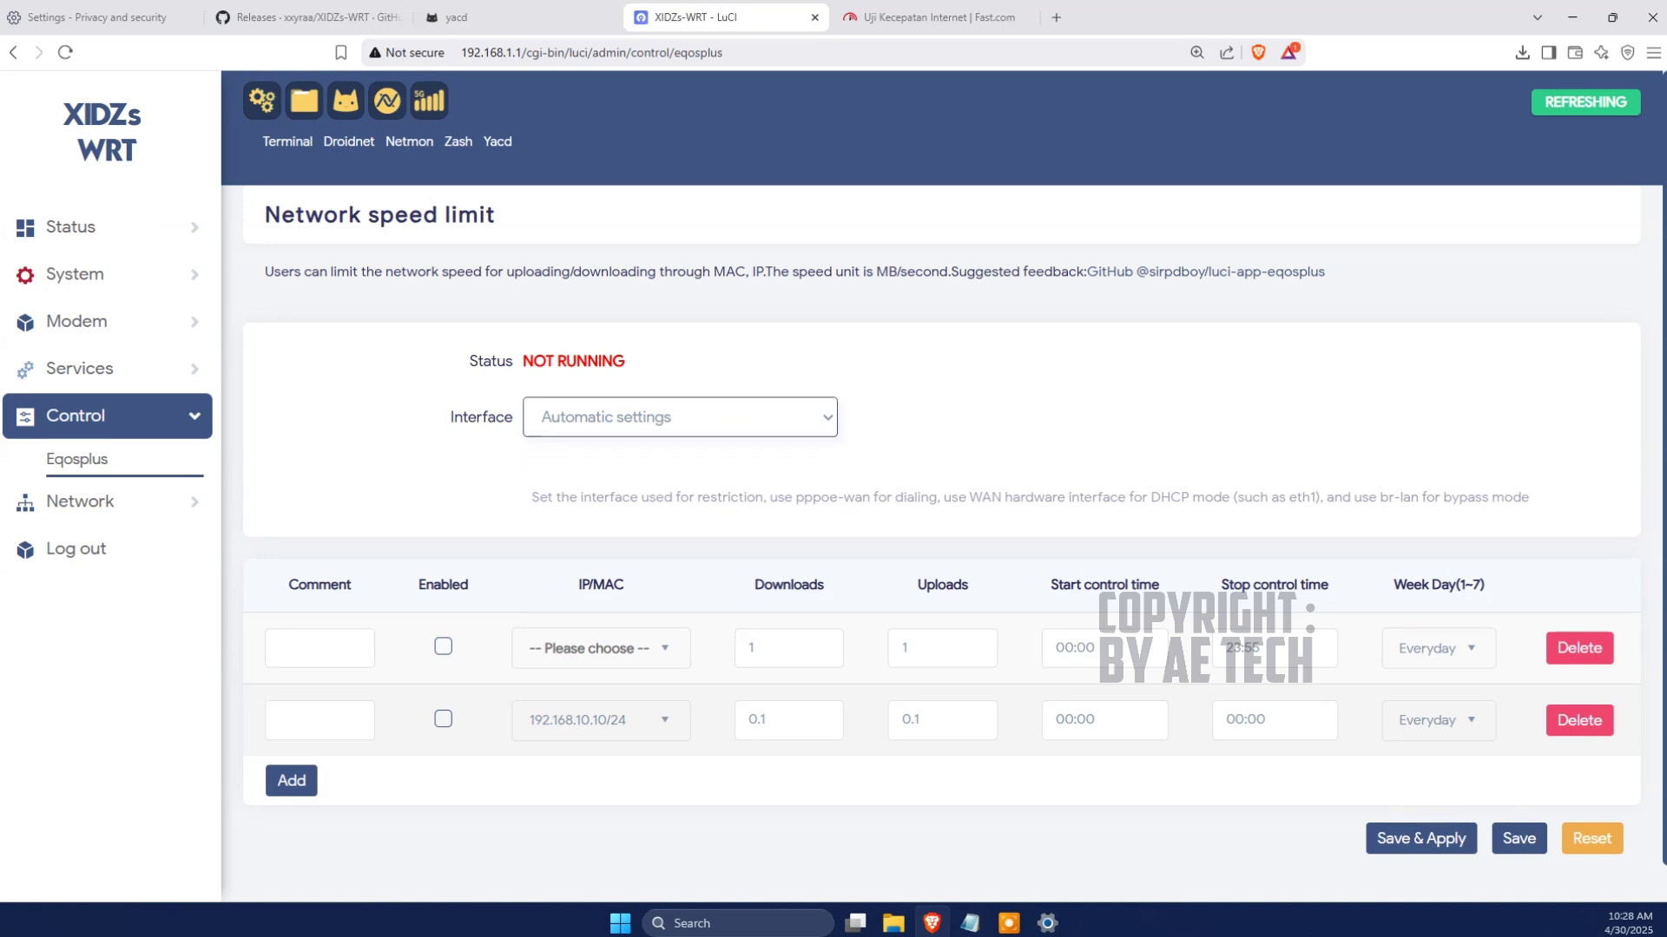
Step: Enable the first speed limit rule as "pc" for 192.168.1.115 with download and upload limits of 1, and apply it
click(342, 644)
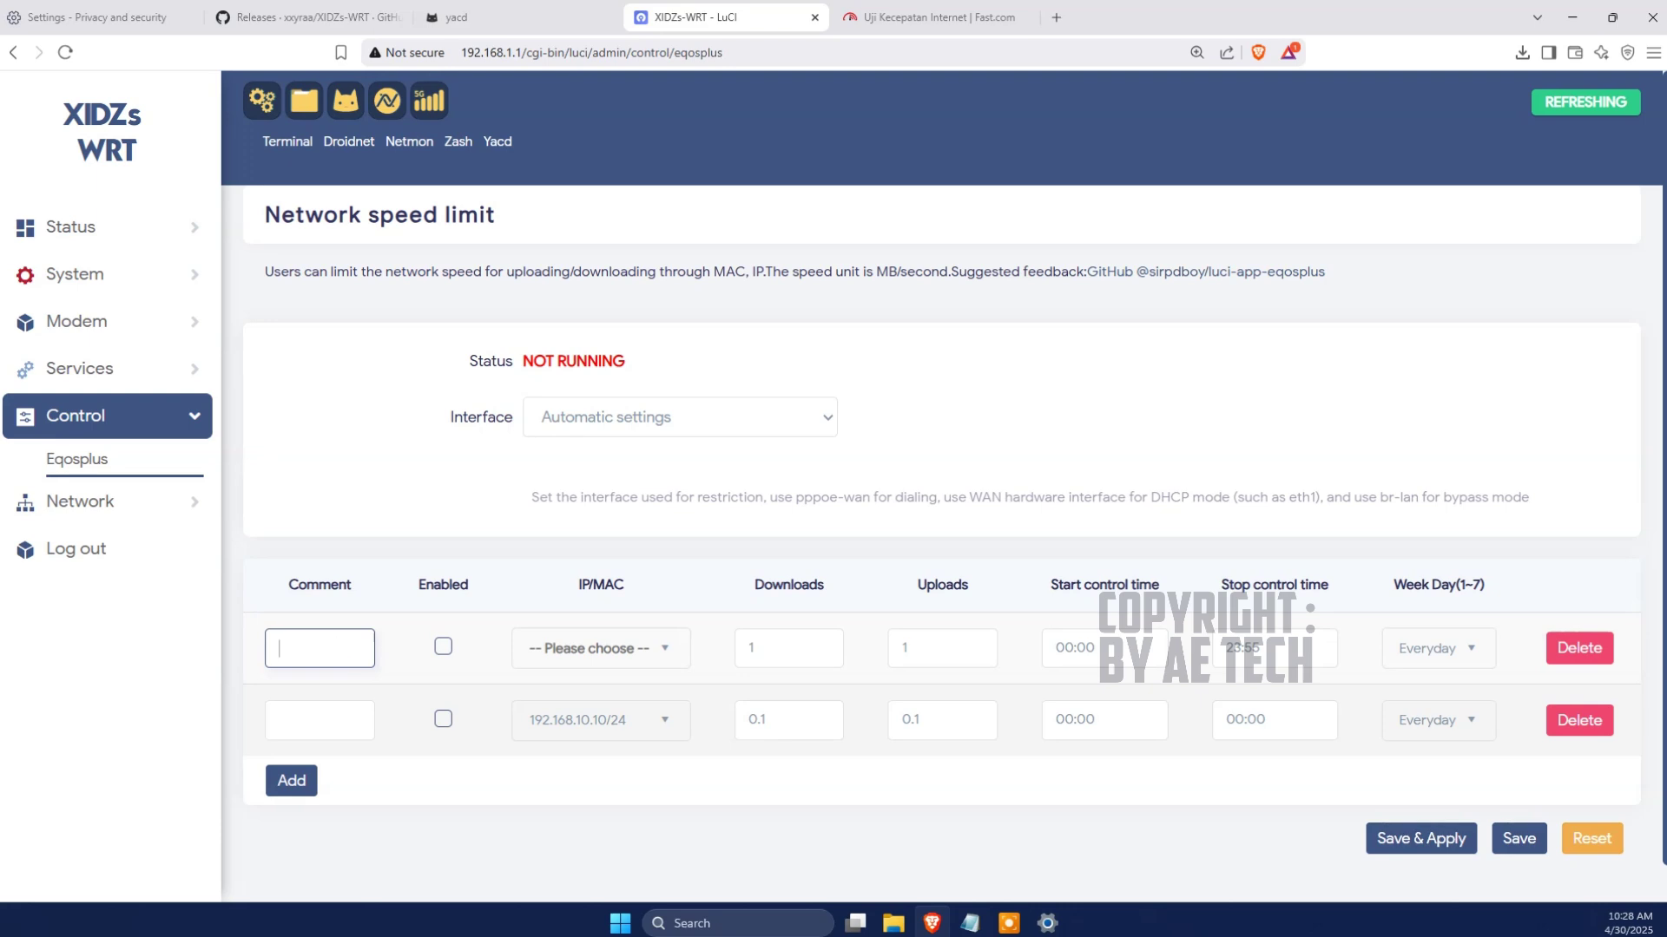
text(pc)
click(597, 643)
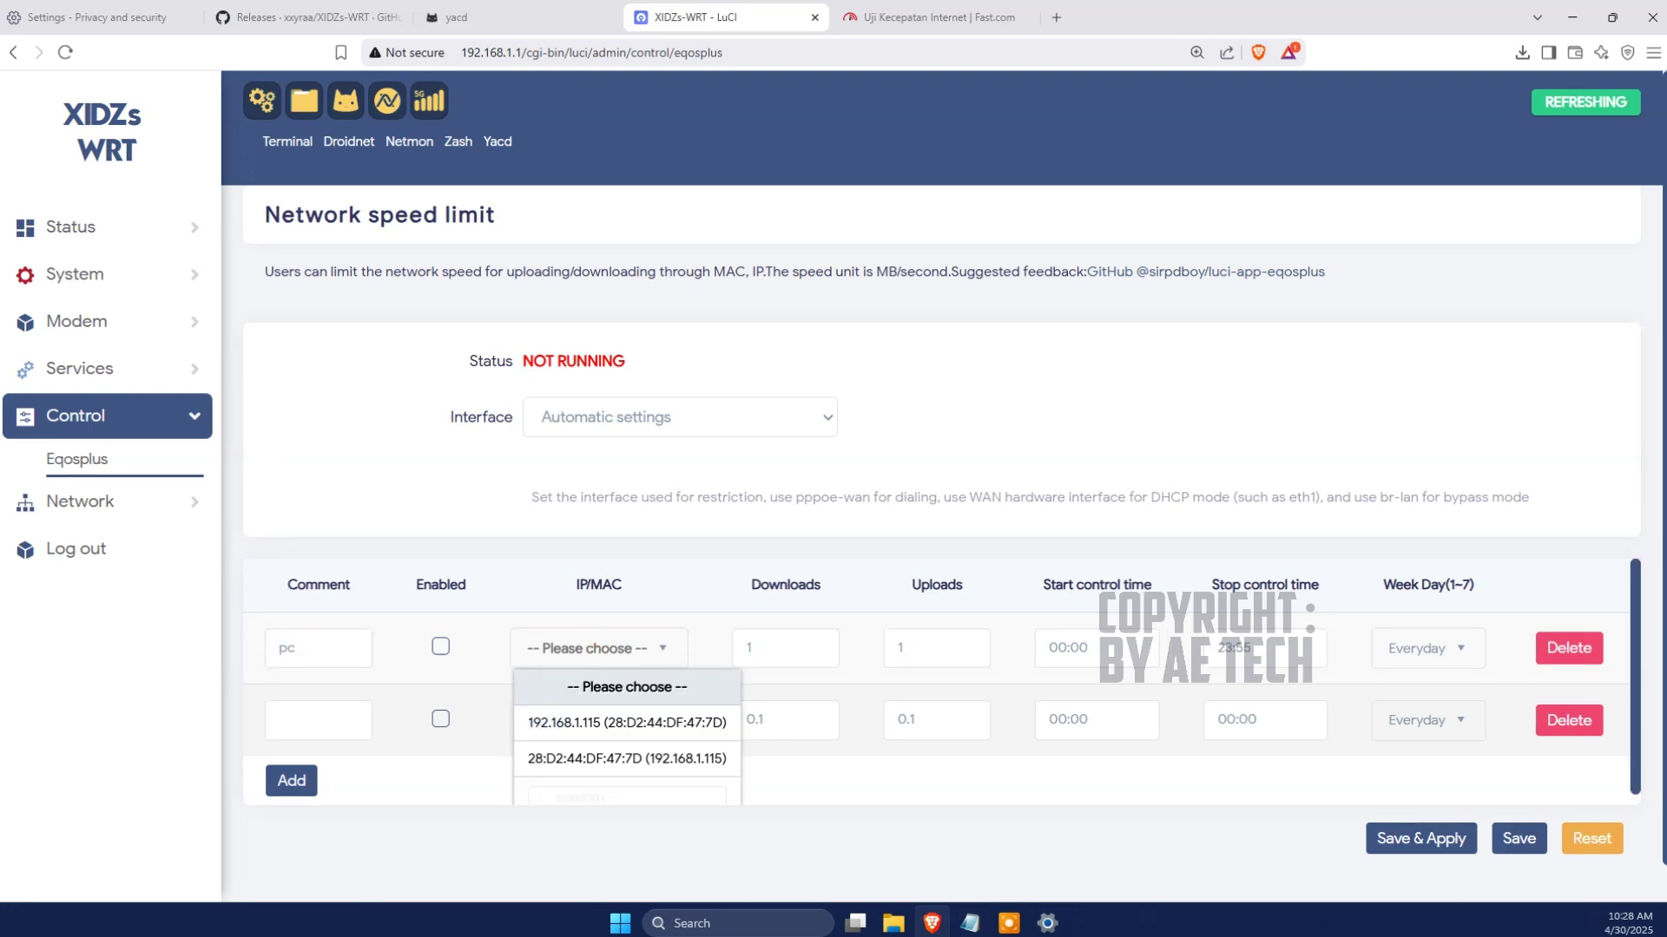
click(627, 722)
click(426, 646)
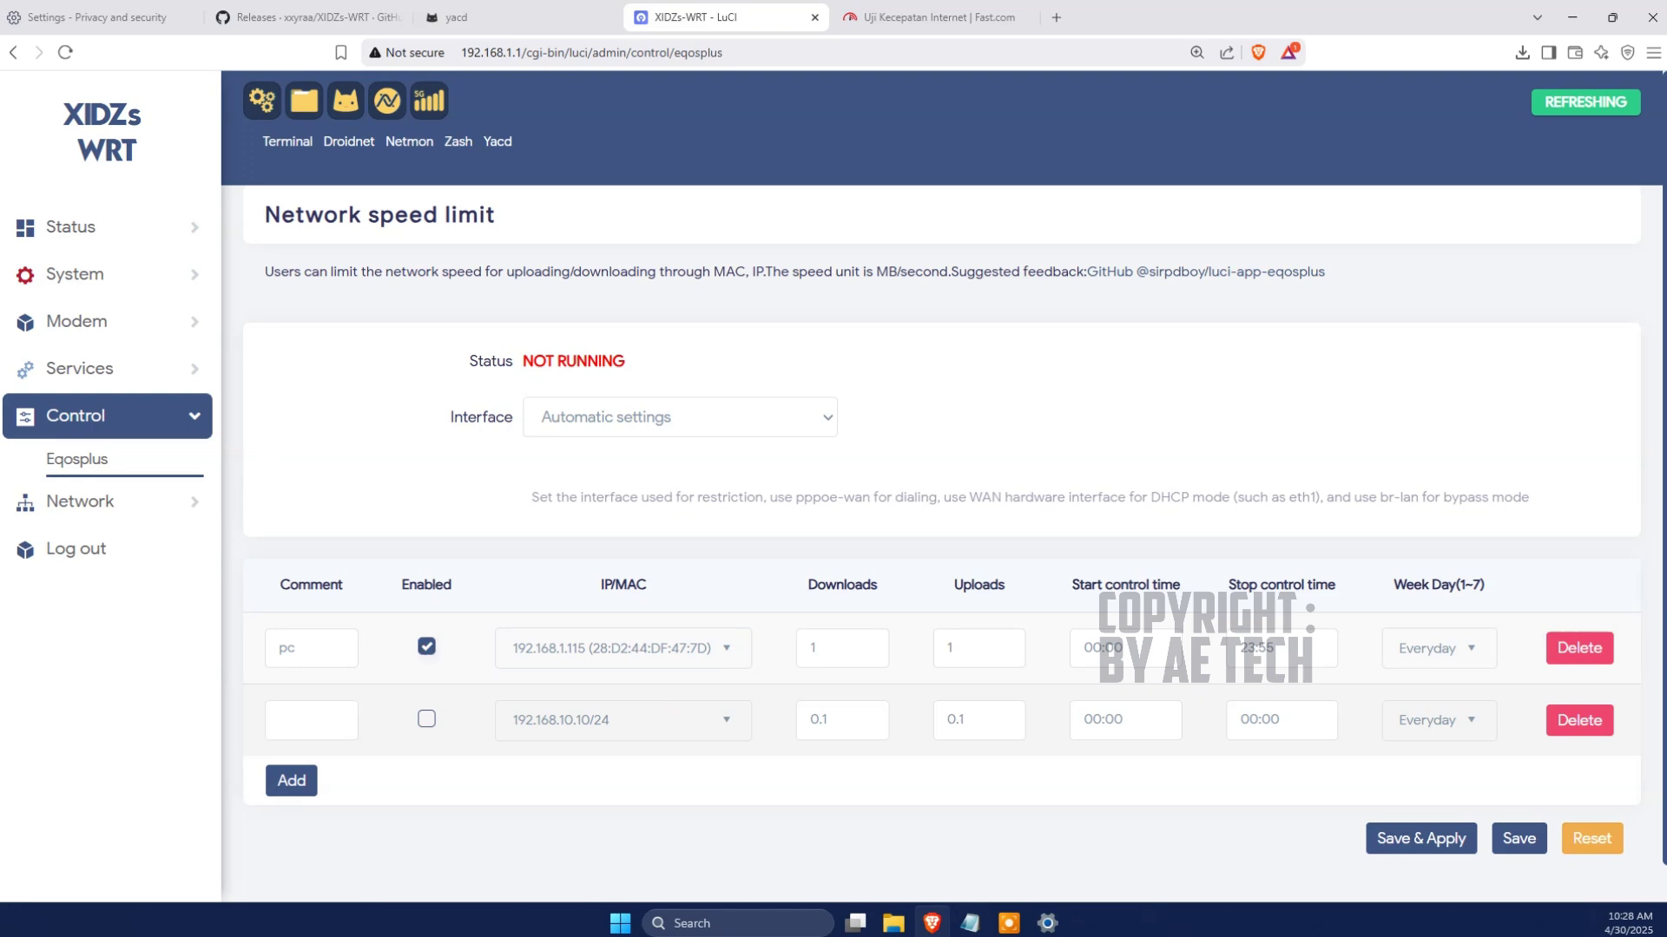
click(869, 652)
click(1012, 647)
click(1032, 644)
click(1445, 829)
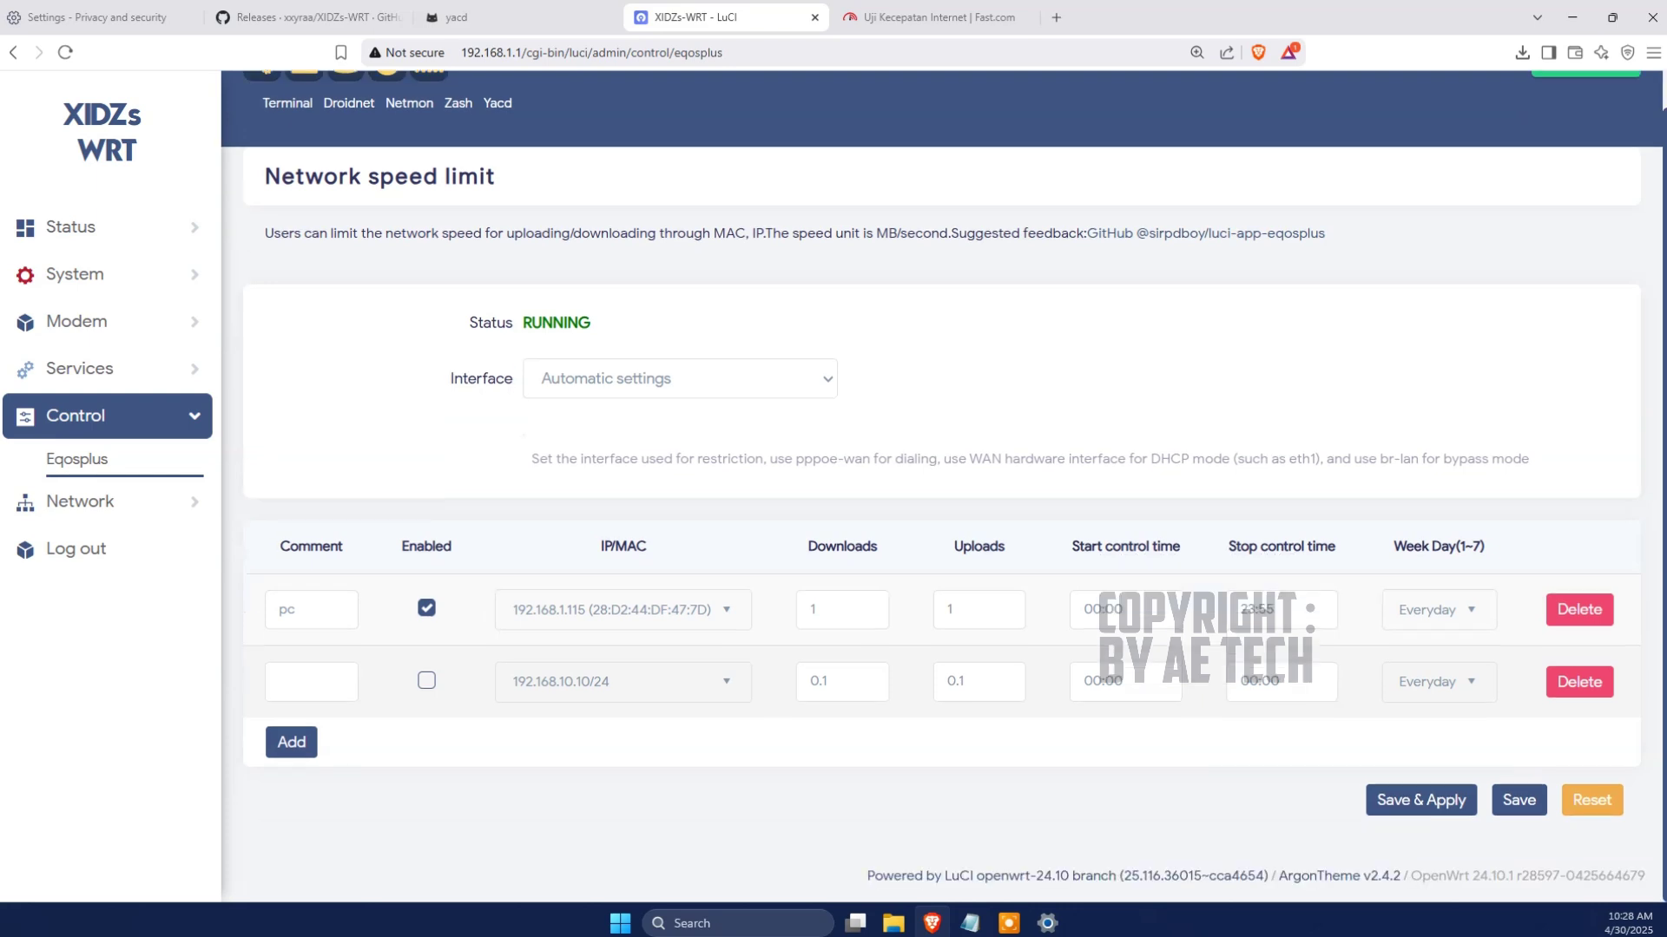
Step: Rerun the Fast.com speed test and show its detailed latency and upload information
click(920, 8)
key(F5)
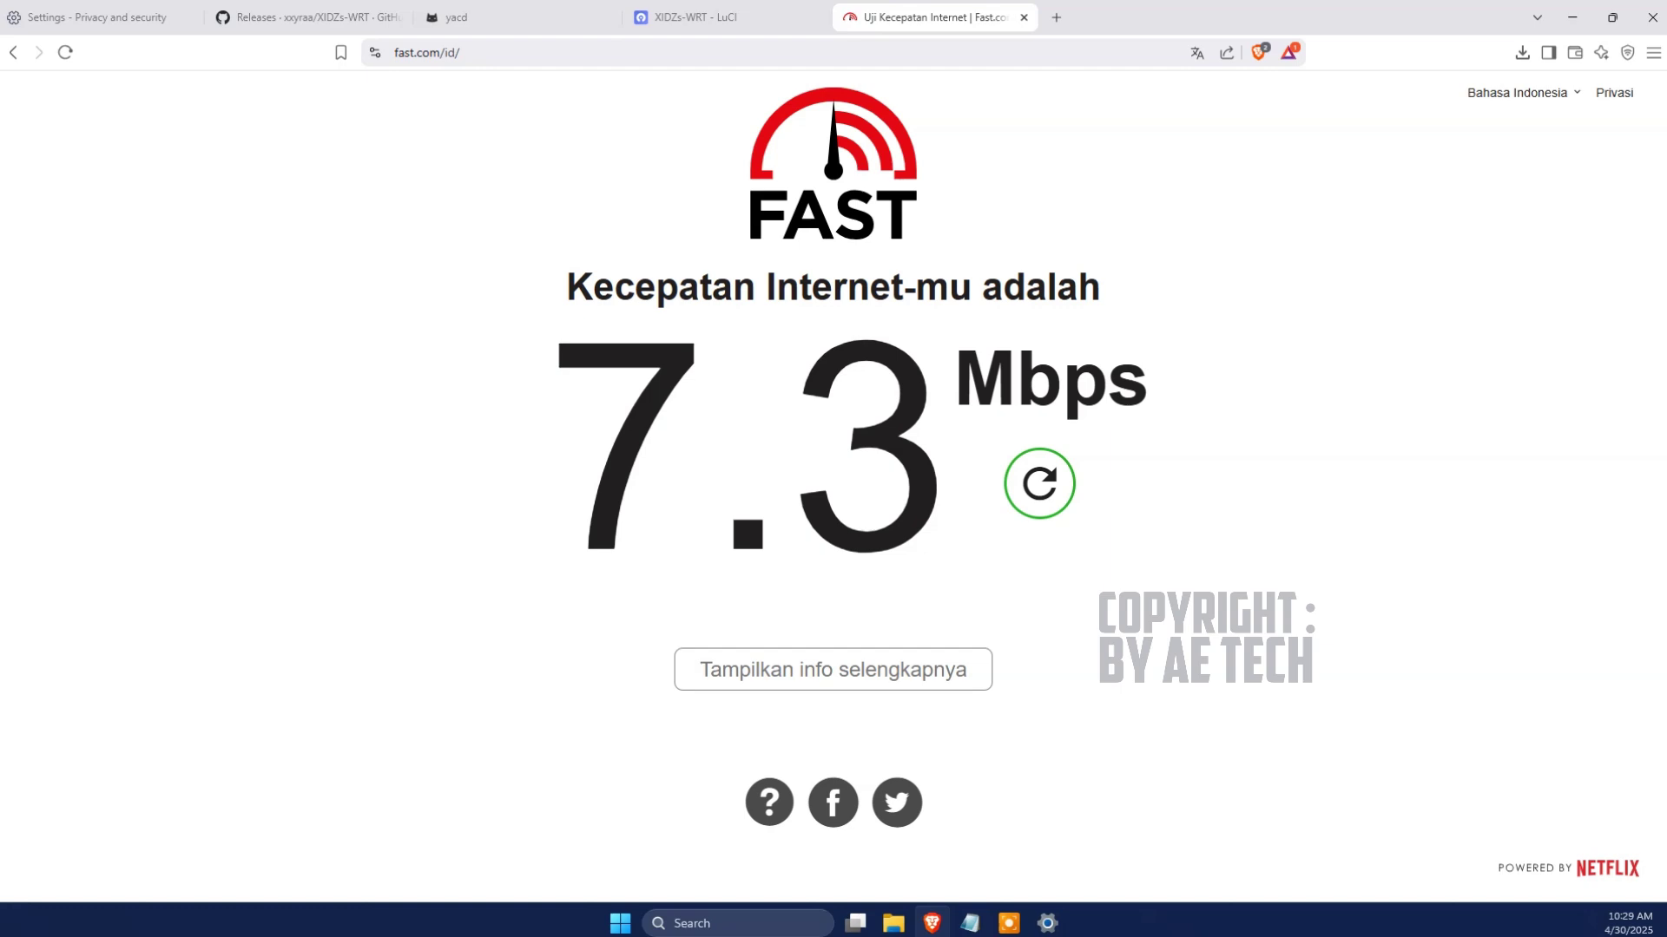
click(1015, 506)
click(834, 670)
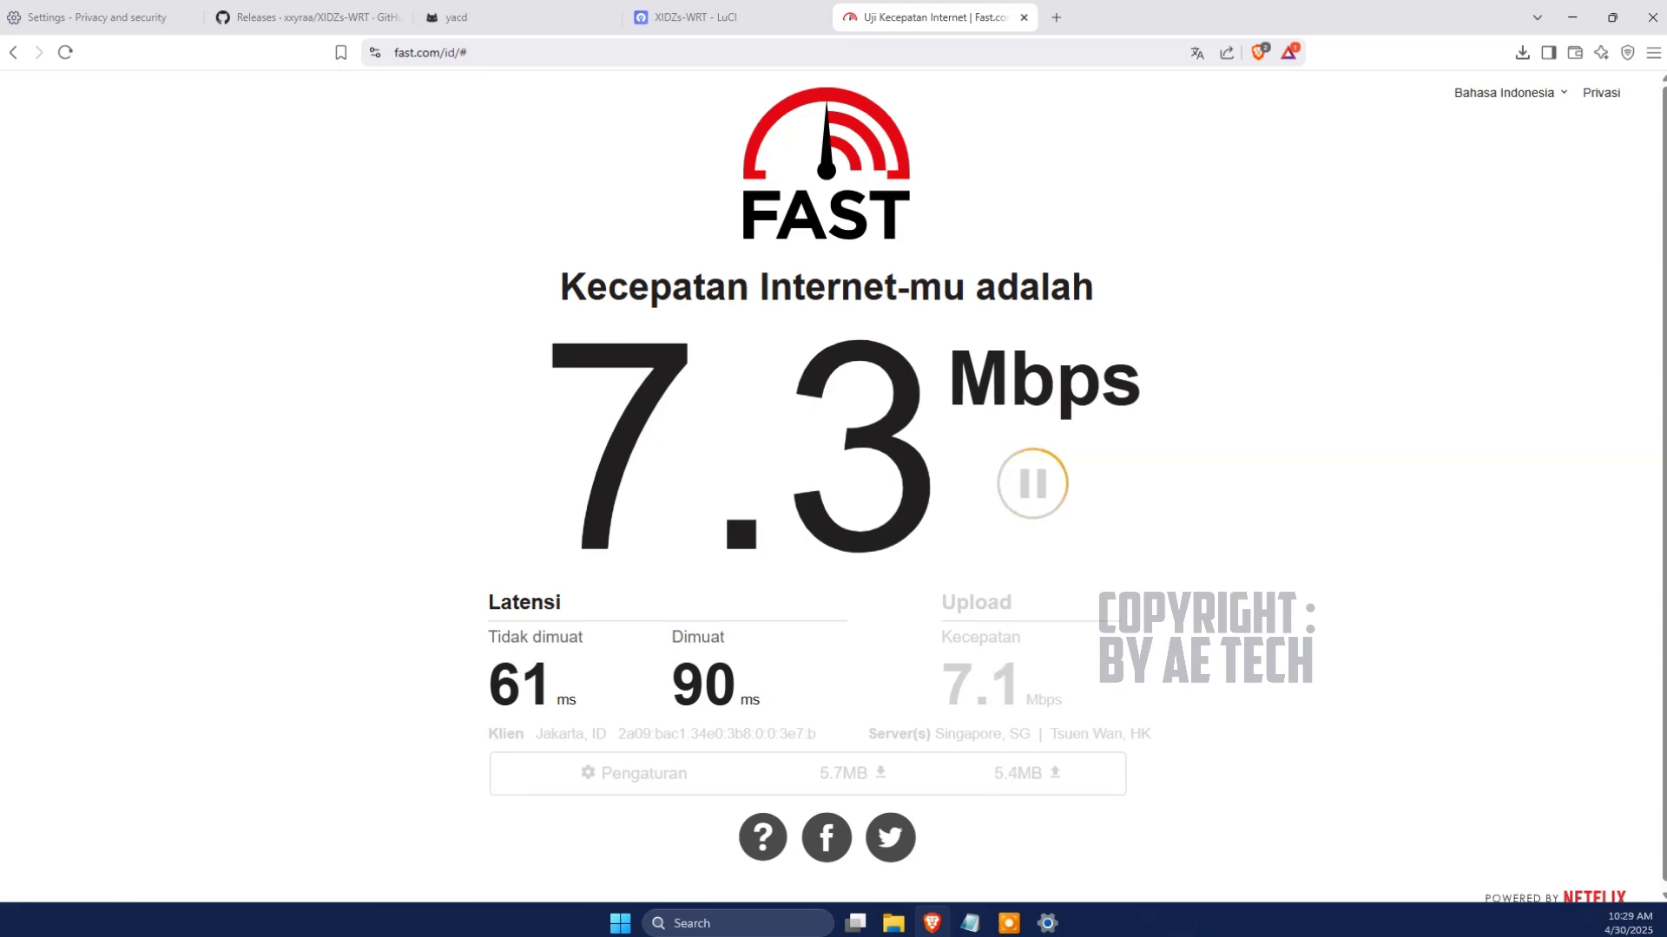
Step: View the router's status overview with its internet and system information
click(685, 17)
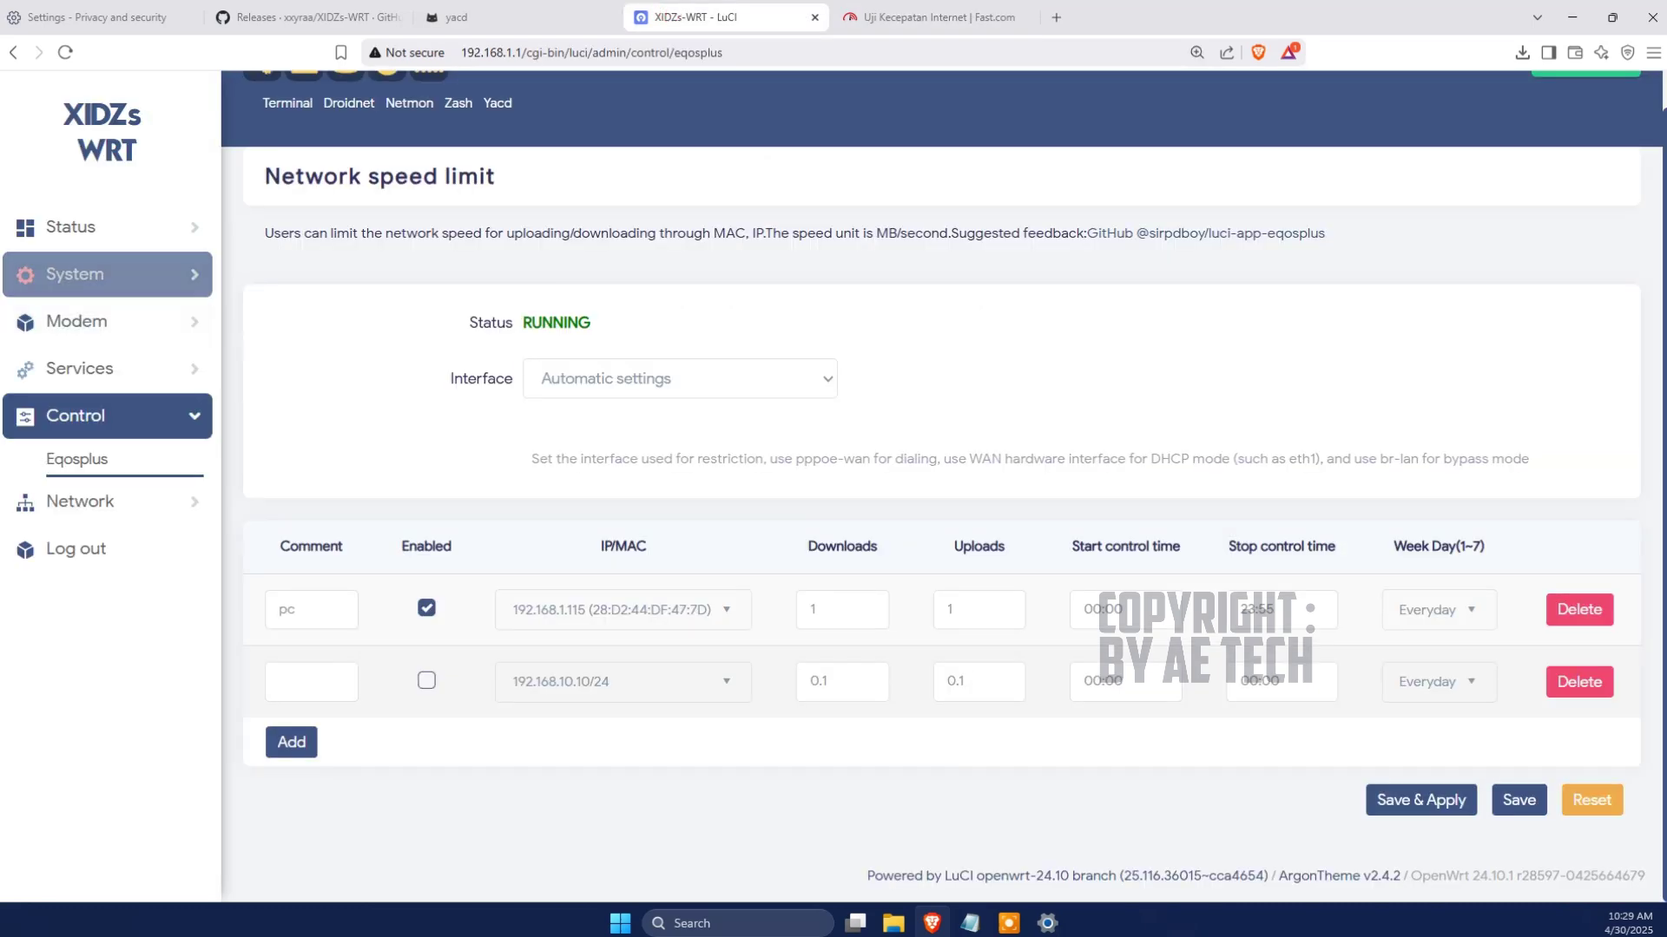
click(70, 227)
click(79, 270)
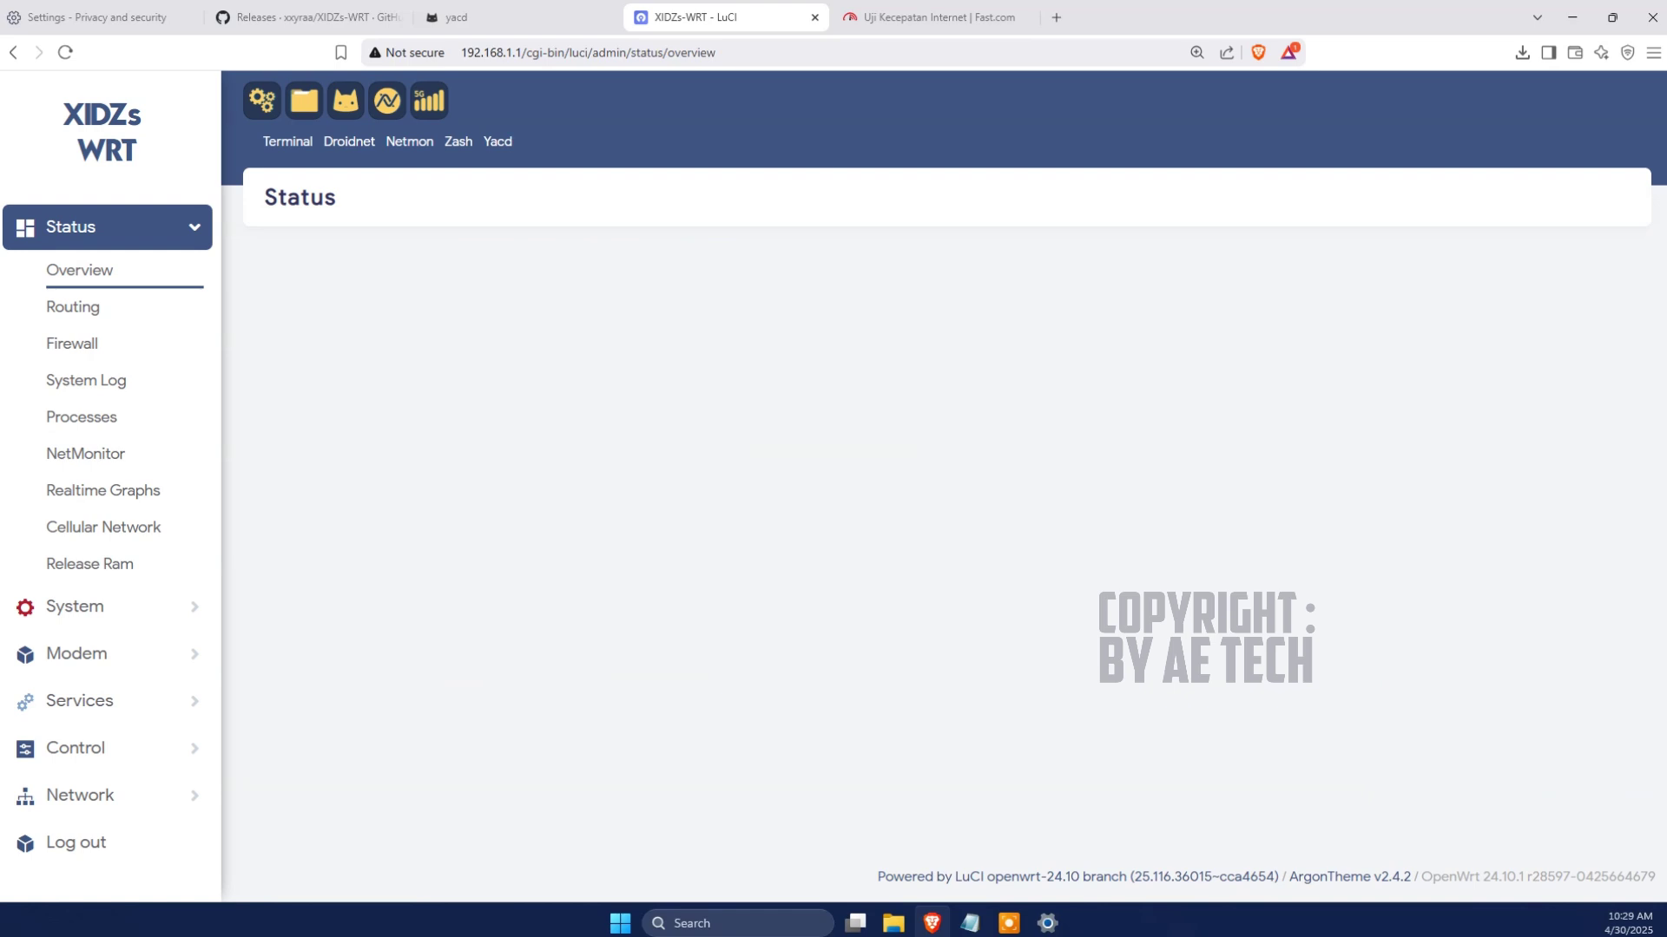
scroll(942, 486, down, 1)
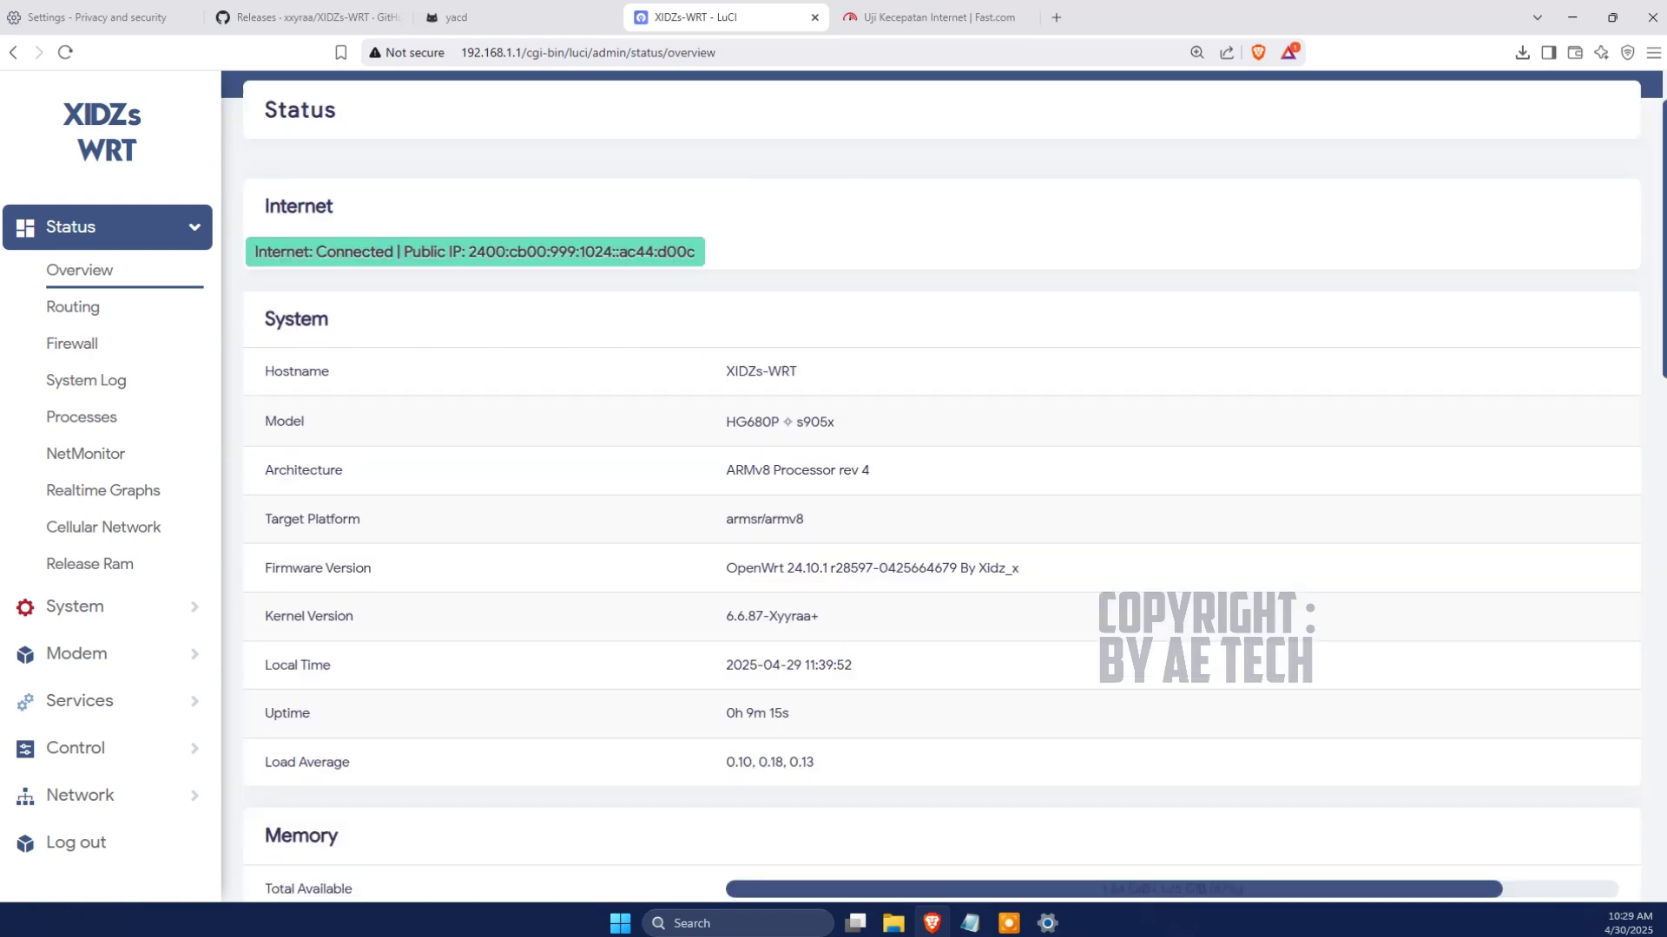
Step: Check the finished Fast.com speed test results and return to the router's status page
double_click(807, 568)
click(837, 579)
click(928, 17)
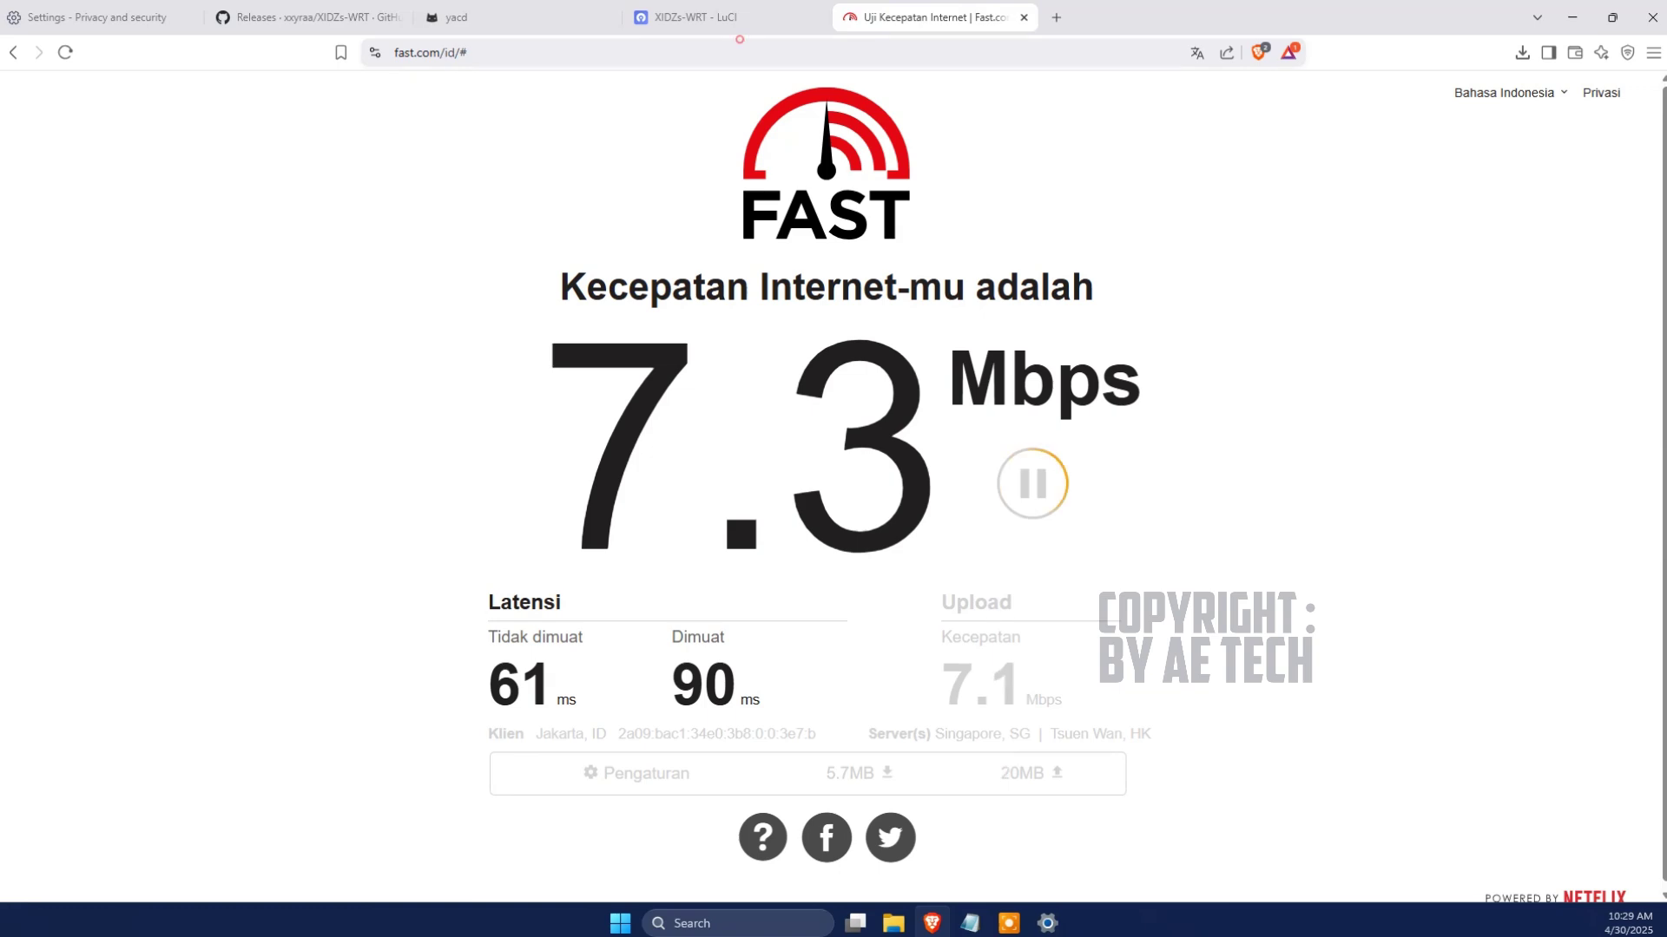
click(734, 18)
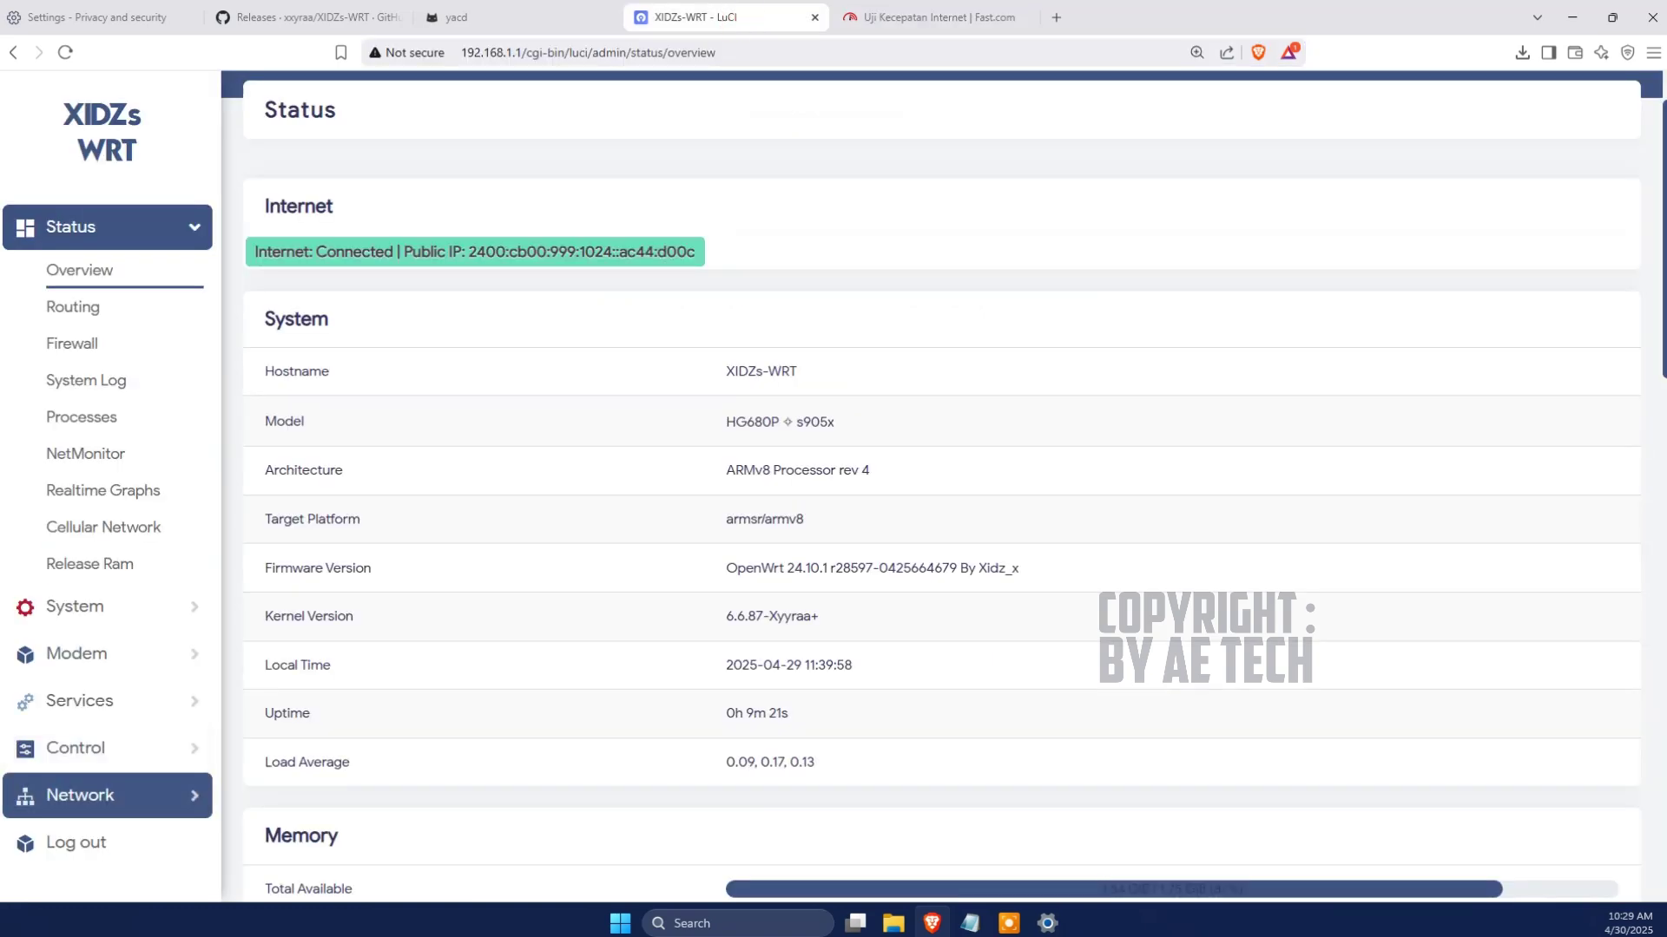
Step: Disable the "pc" speed limit rule in Eqosplus, reset its IP/MAC to "-- Please choose --", and apply the changes
click(75, 750)
click(130, 461)
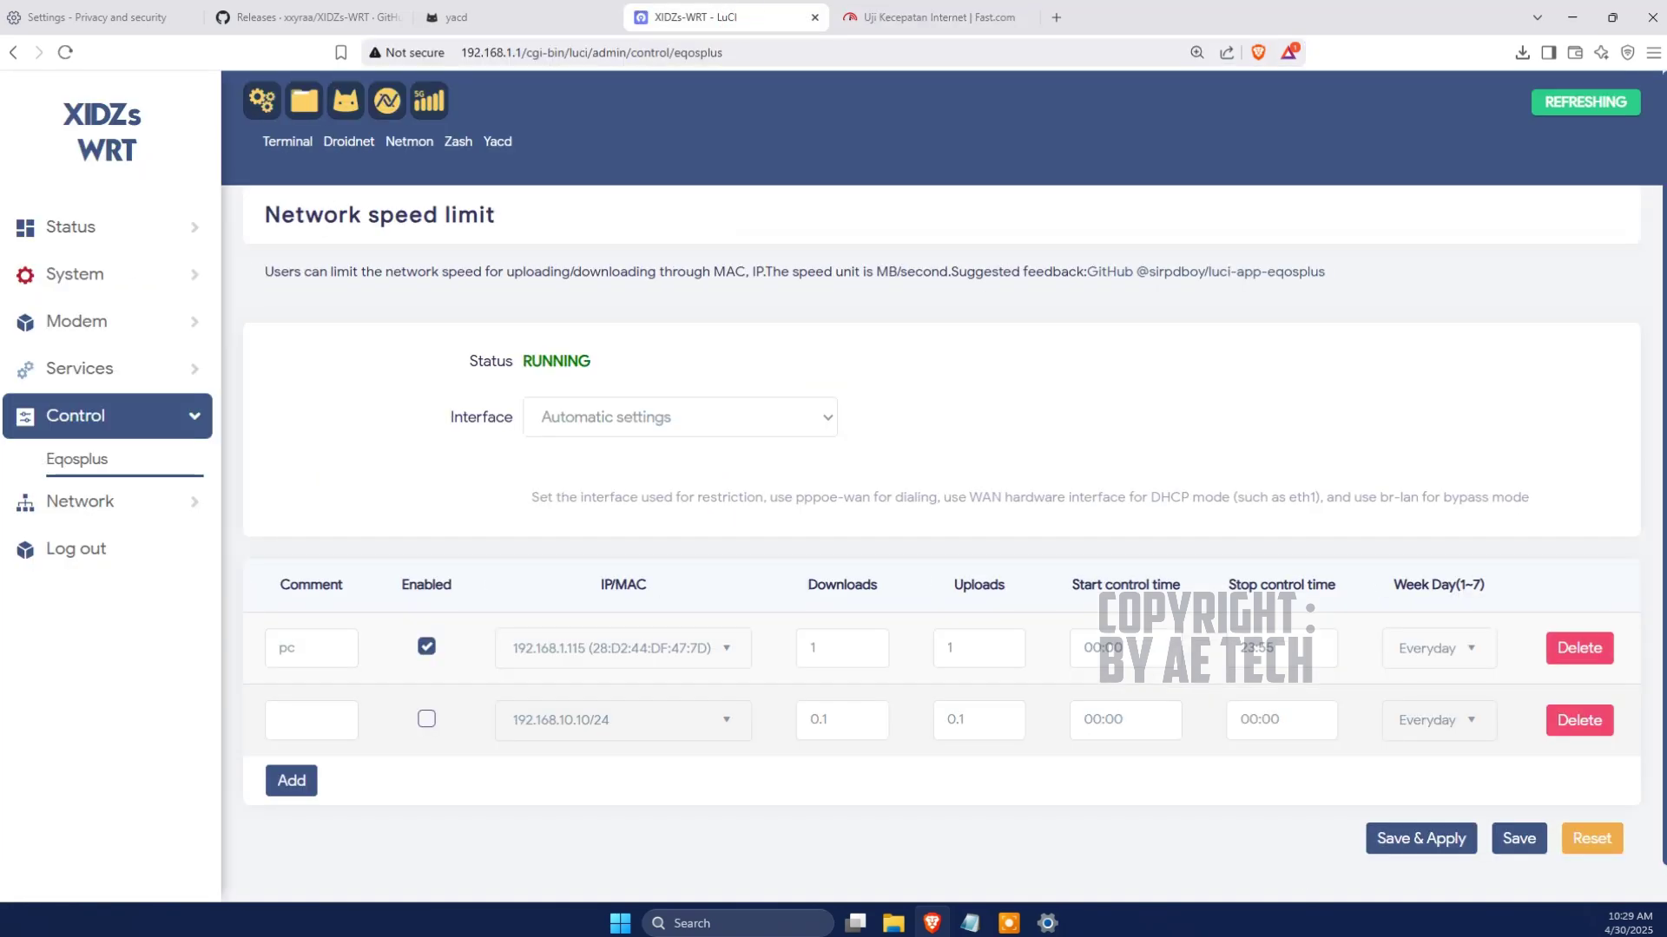
click(426, 646)
click(701, 643)
click(670, 688)
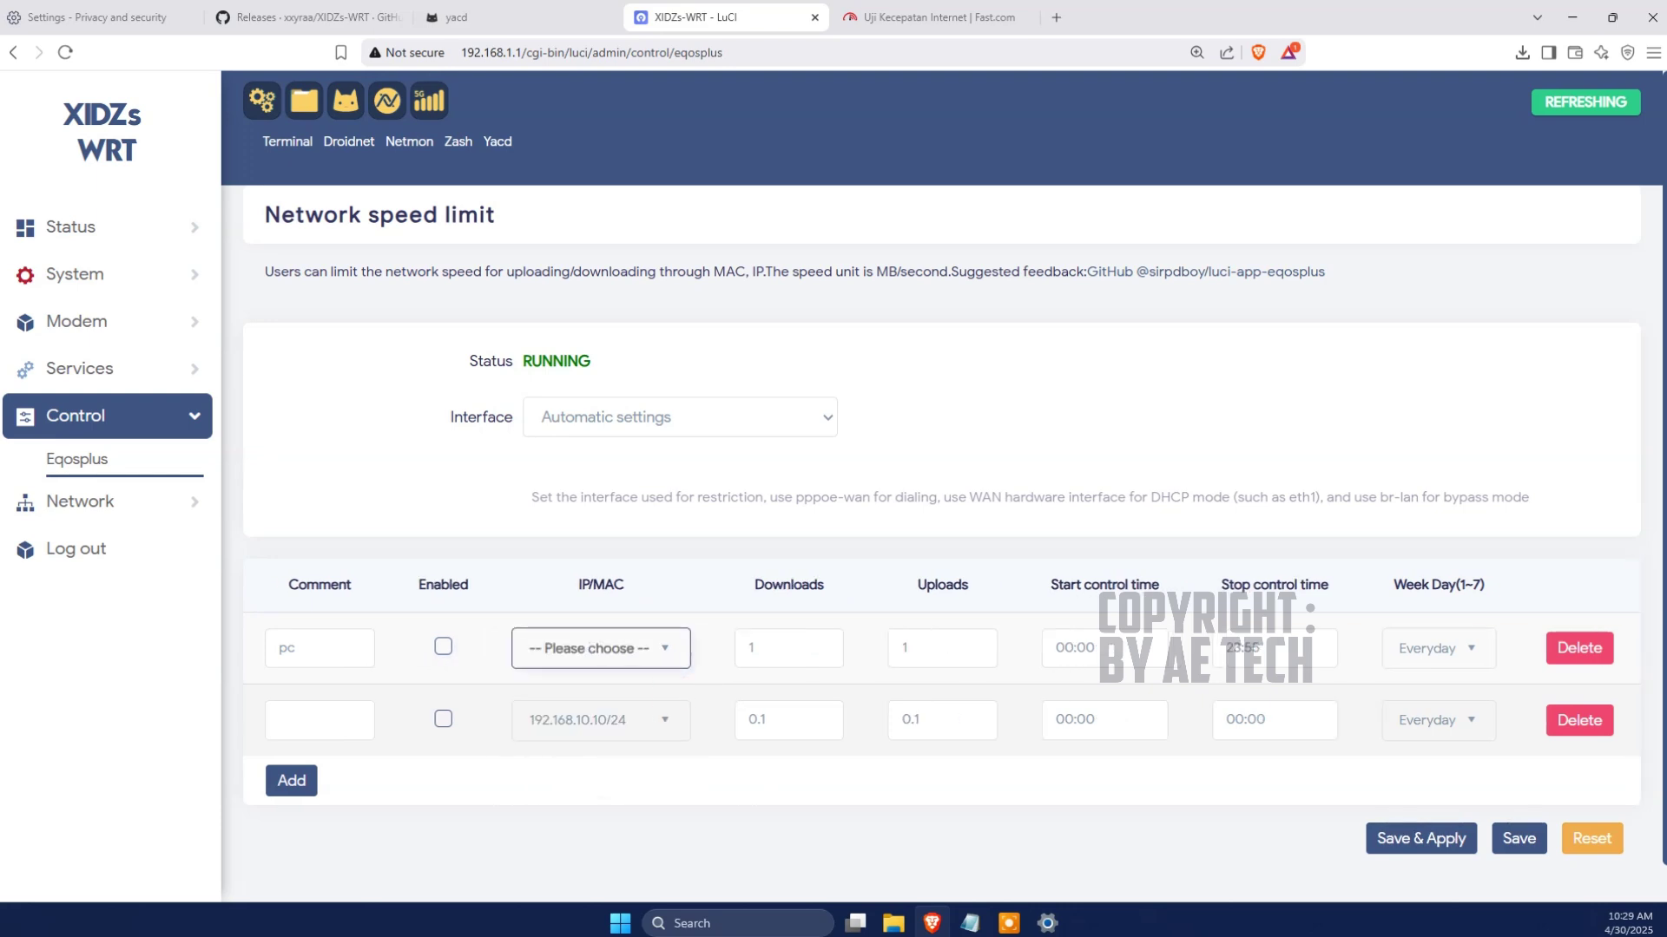
click(1420, 839)
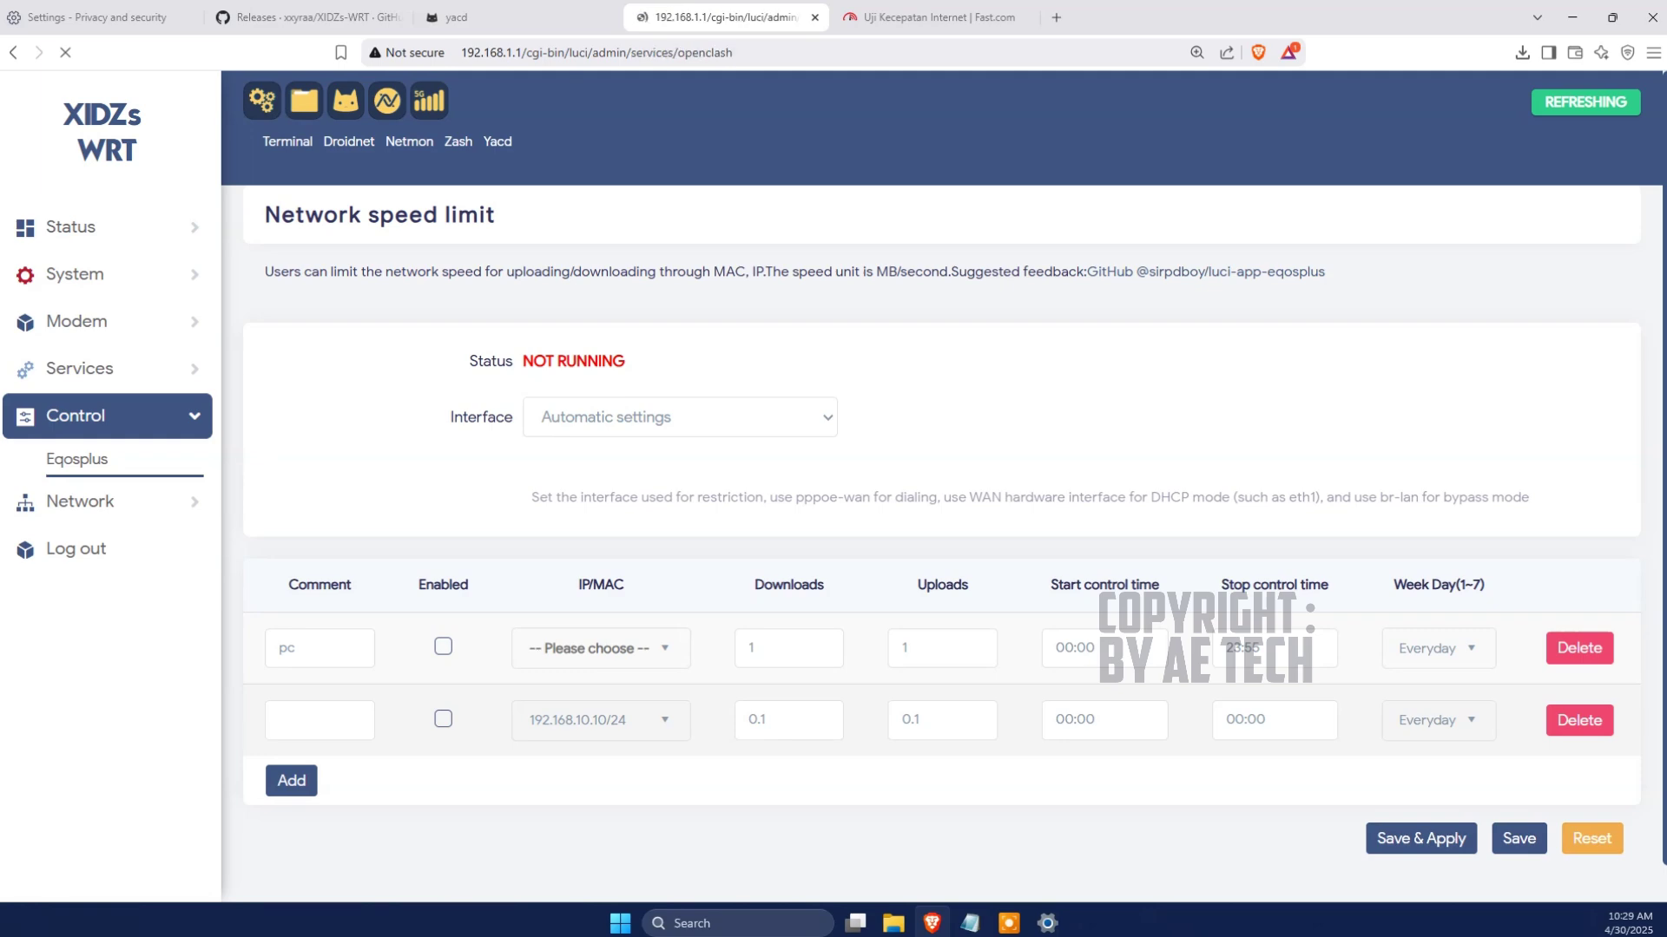
Step: Open the Yacd control panel from the OpenClash overview and show its proxies list
scroll(942, 486, down, 5)
scroll(955, 486, down, 1)
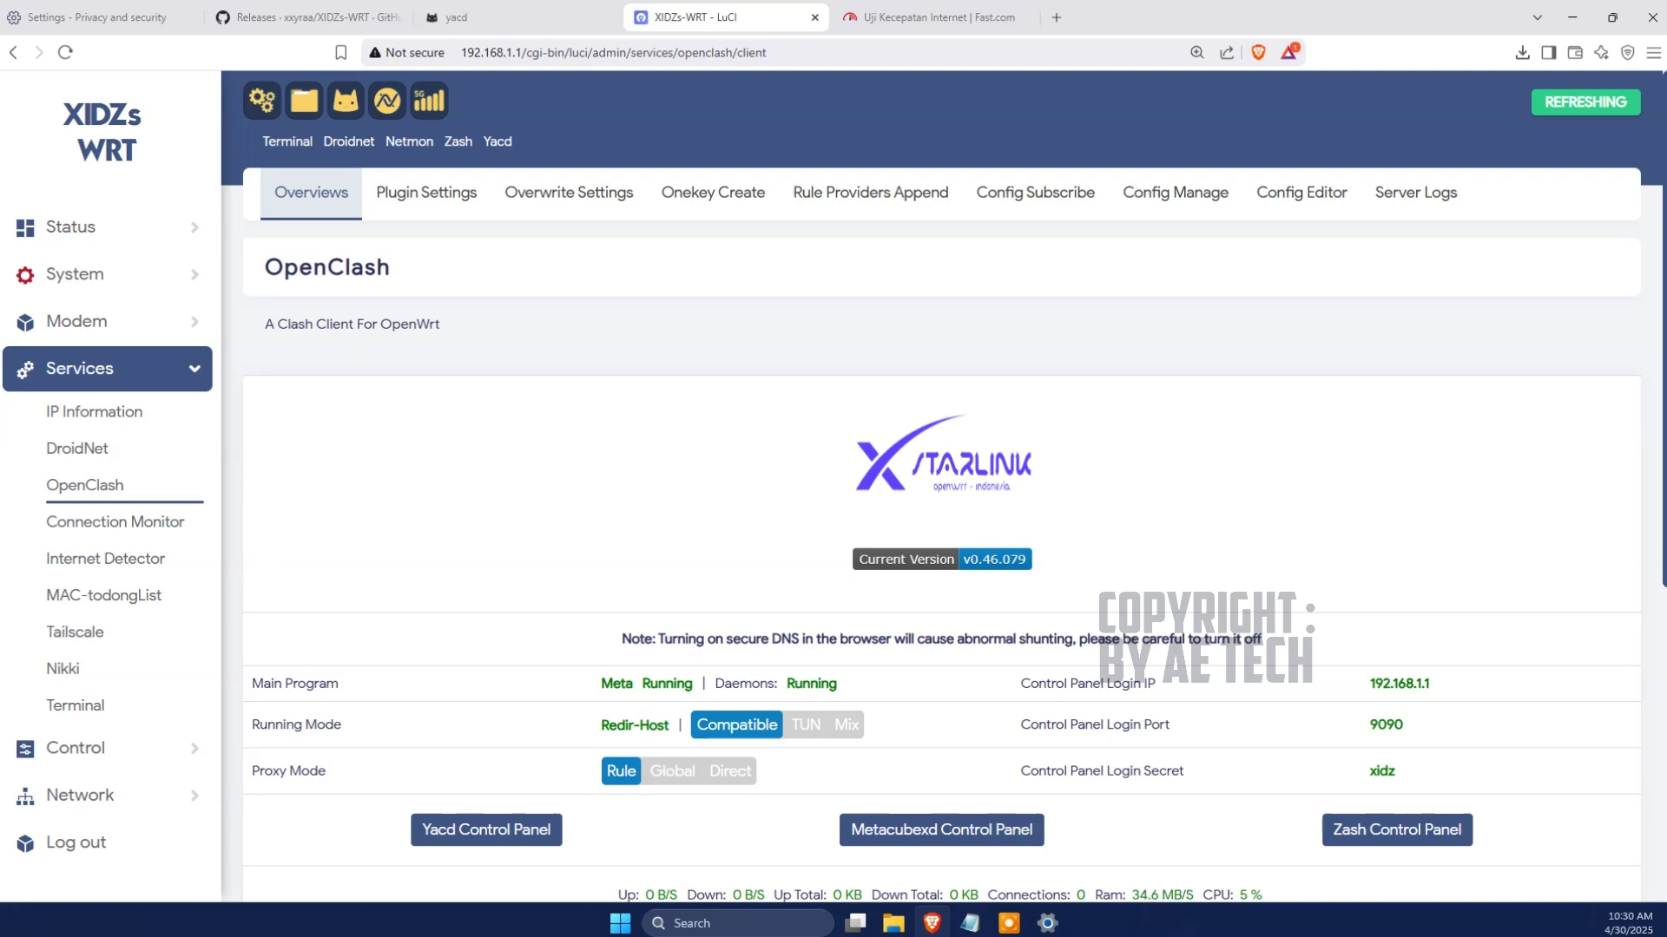
click(521, 829)
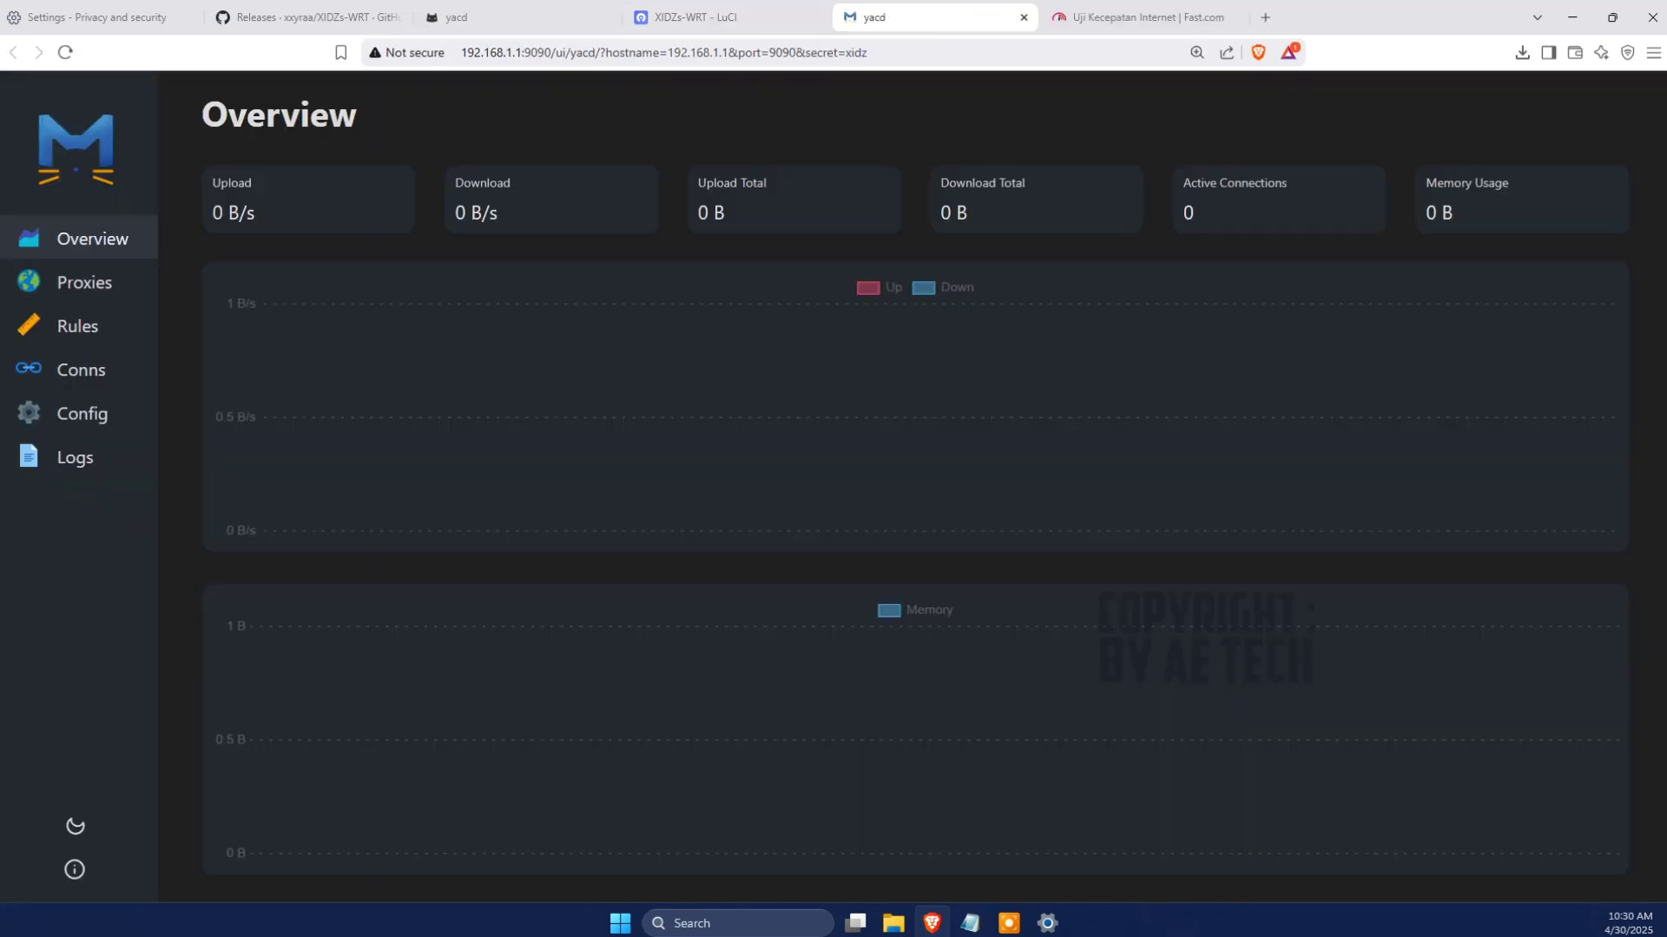
click(84, 282)
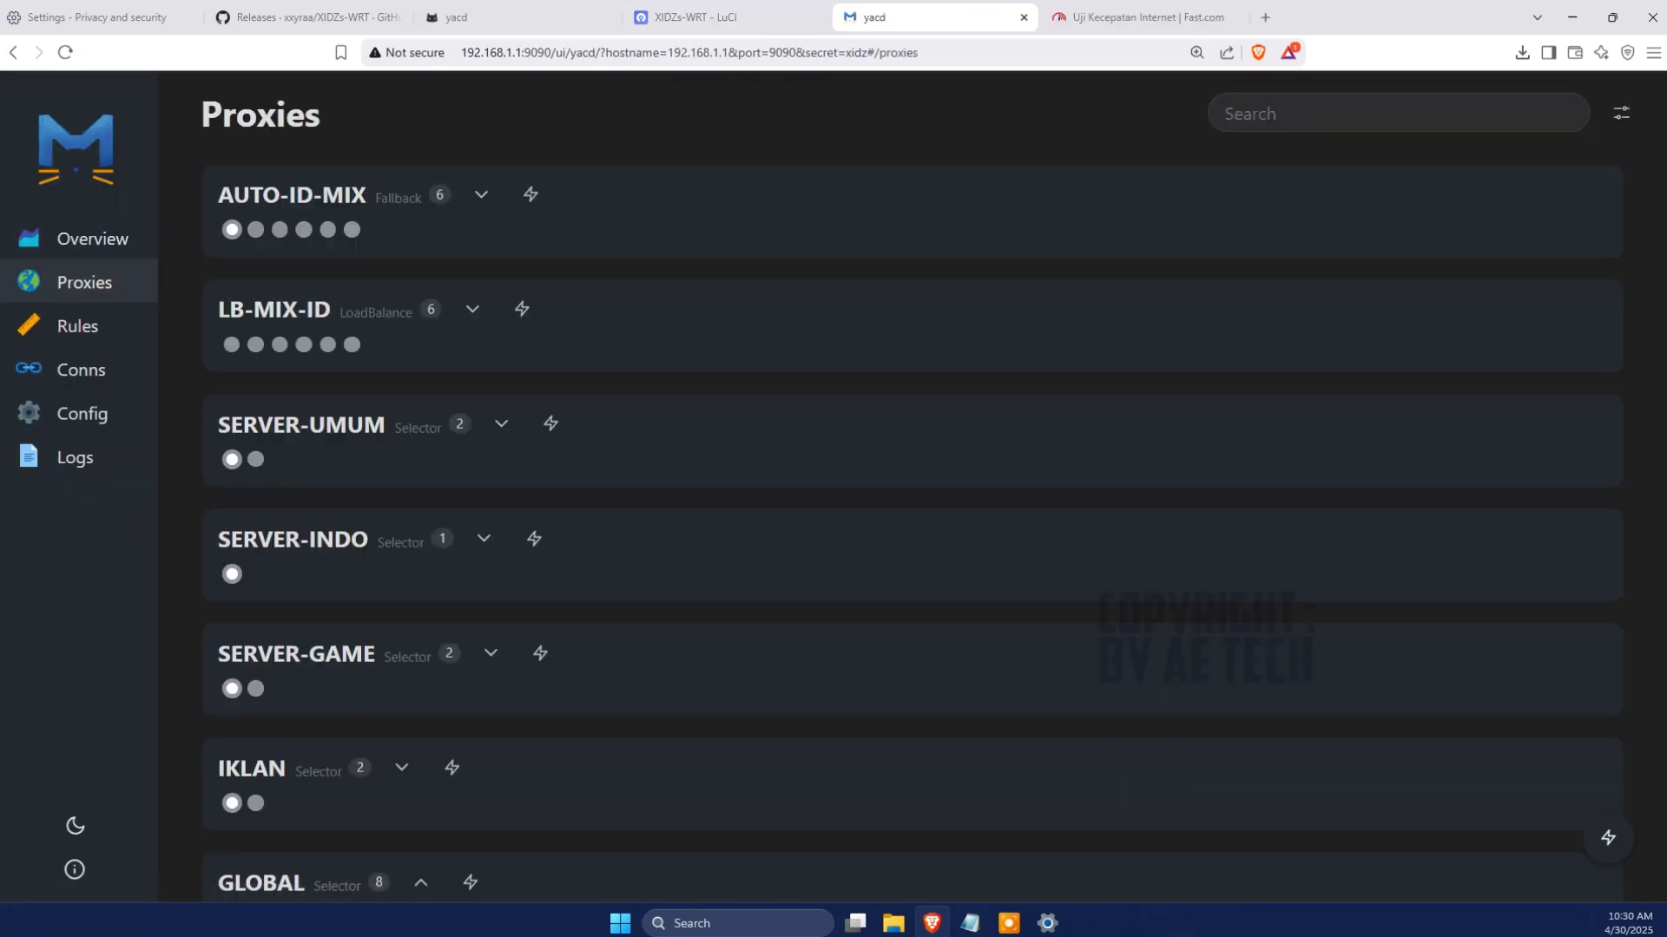
Step: Run latency tests on the GLOBAL proxy group and review the listed proxy groups and providers
scroll(912, 521, down, 6)
scroll(912, 520, up, 1)
click(470, 357)
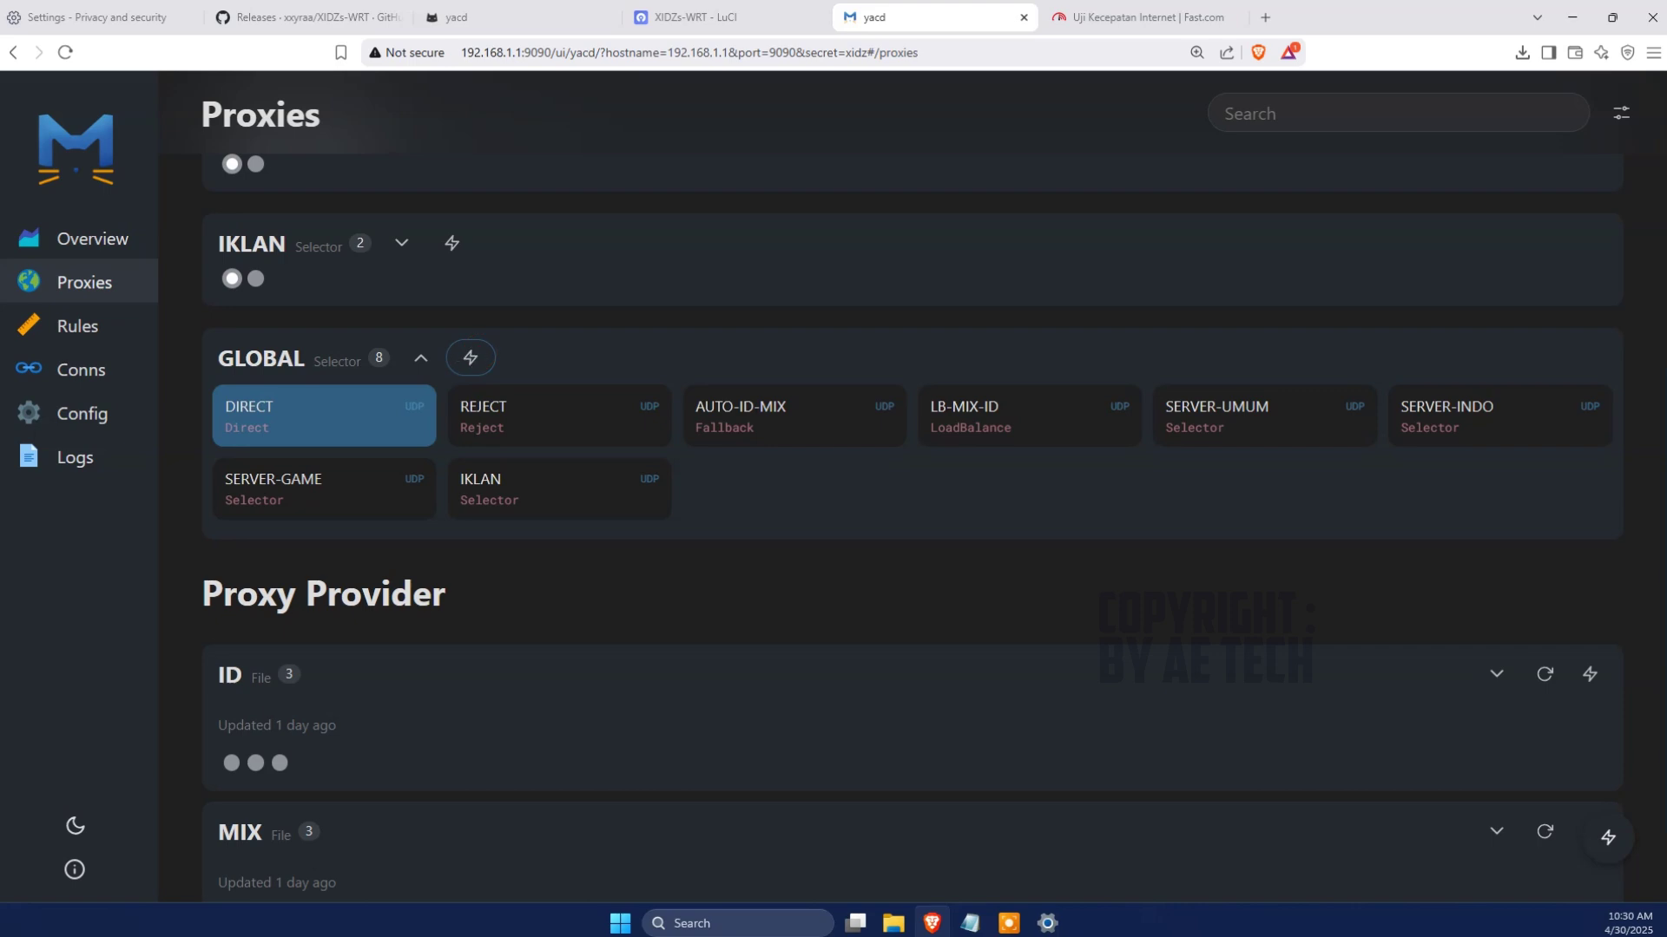
click(471, 356)
scroll(470, 357, down, 2)
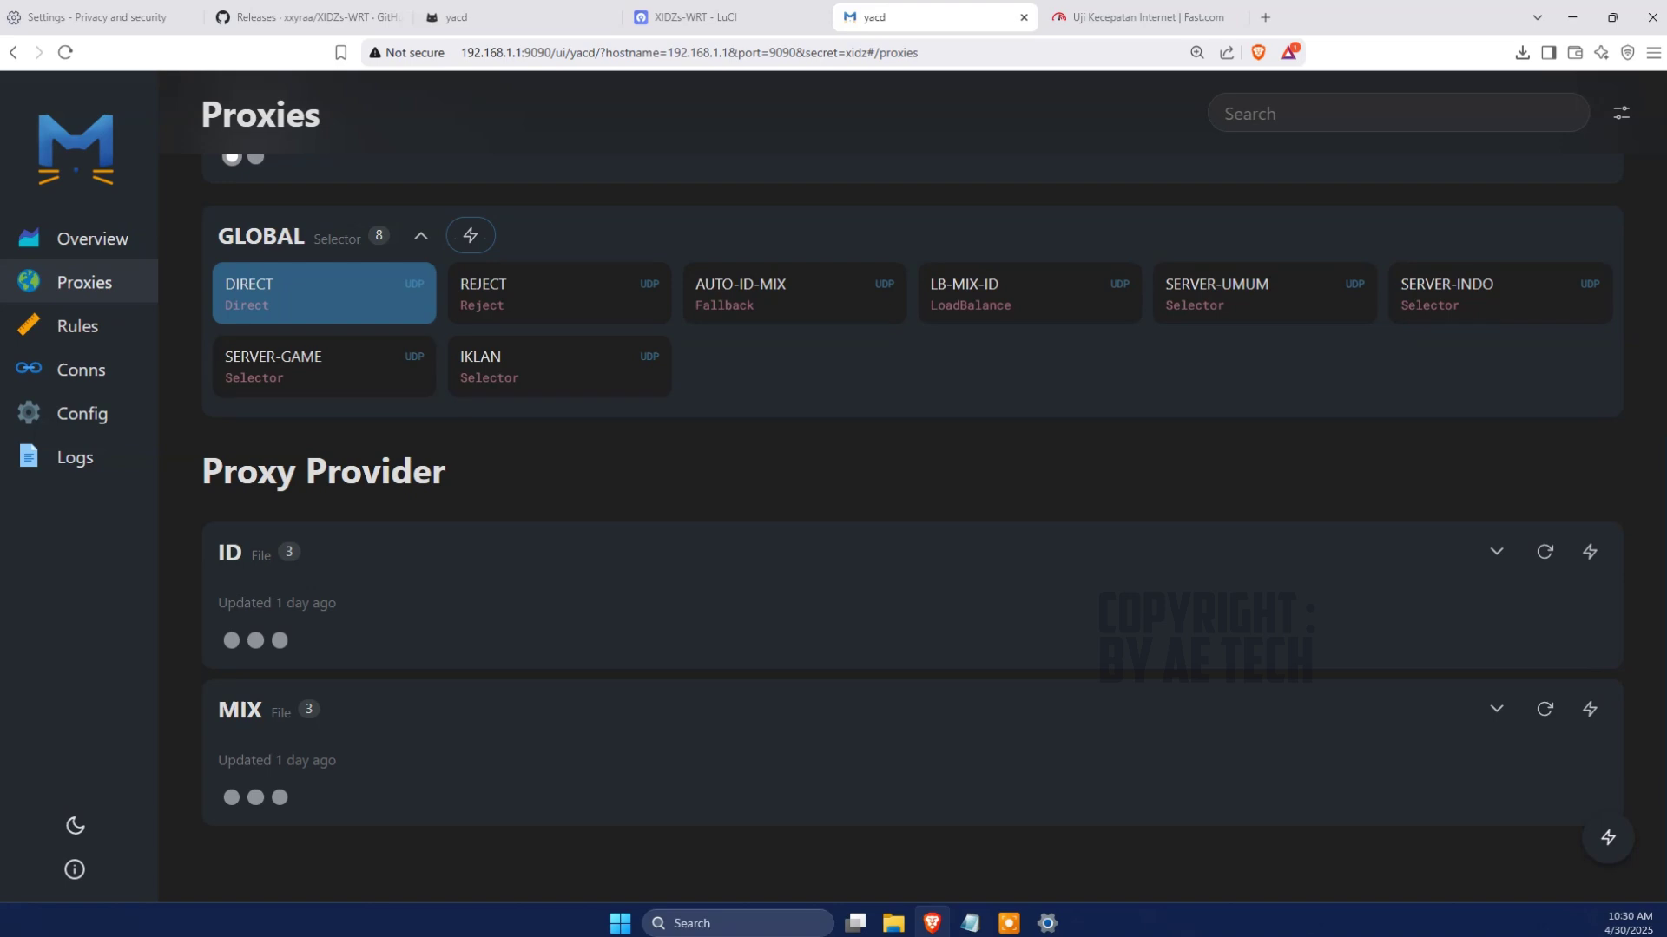
scroll(912, 521, up, 4)
scroll(912, 521, down, 4)
scroll(911, 521, up, 4)
click(470, 584)
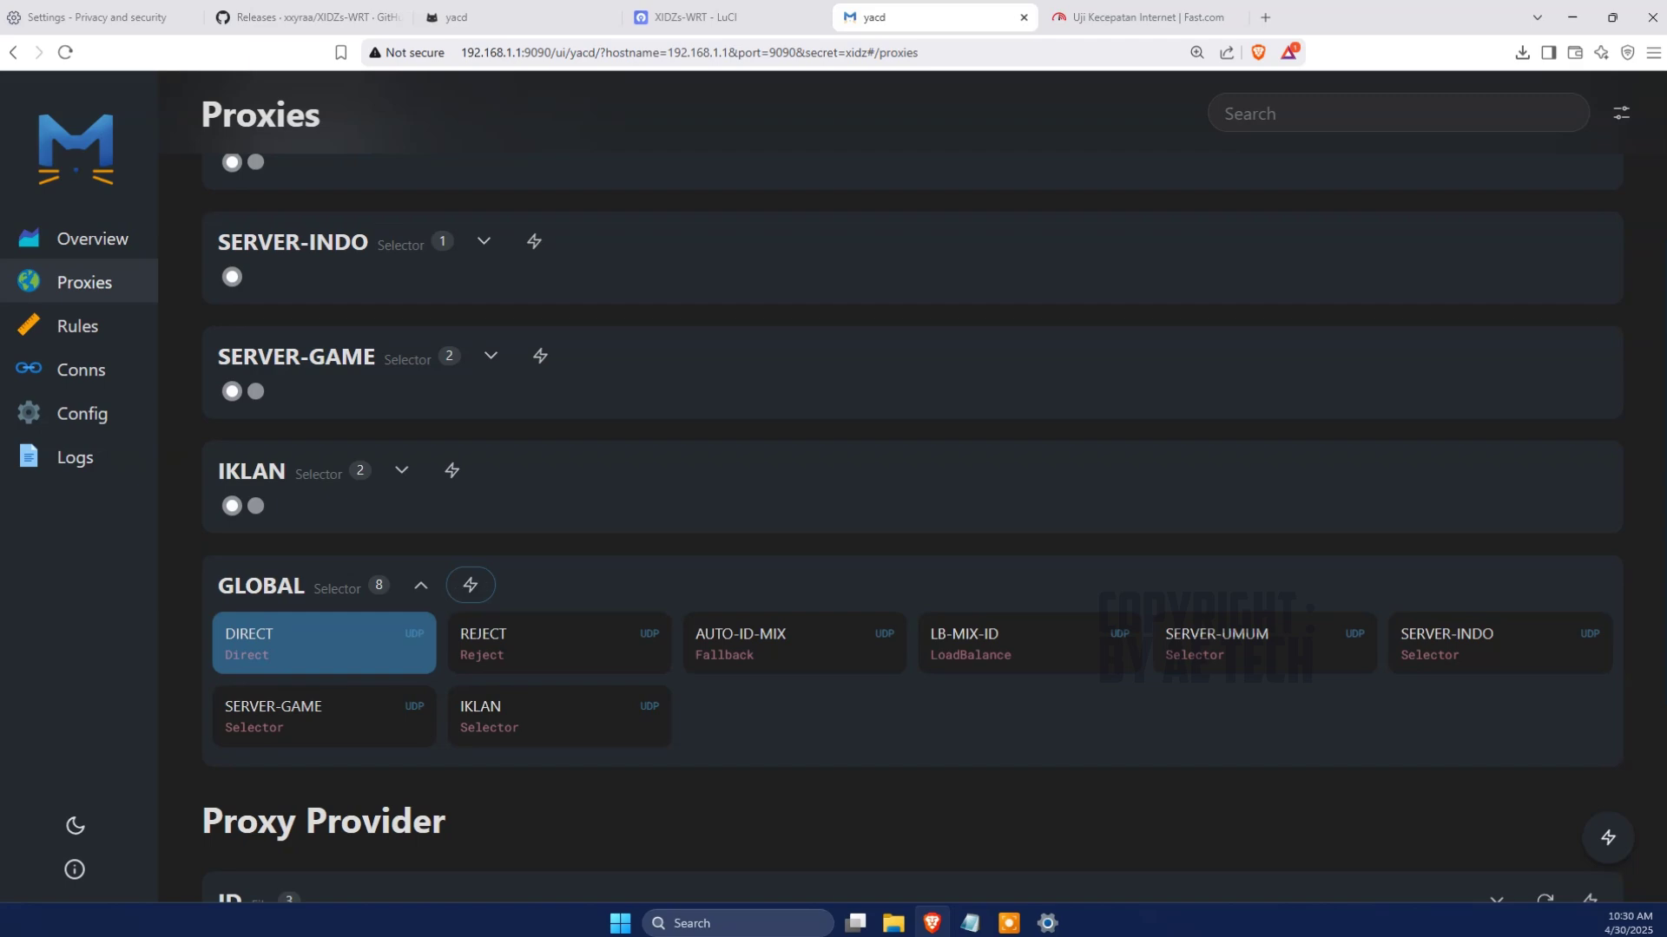
scroll(912, 521, up, 3)
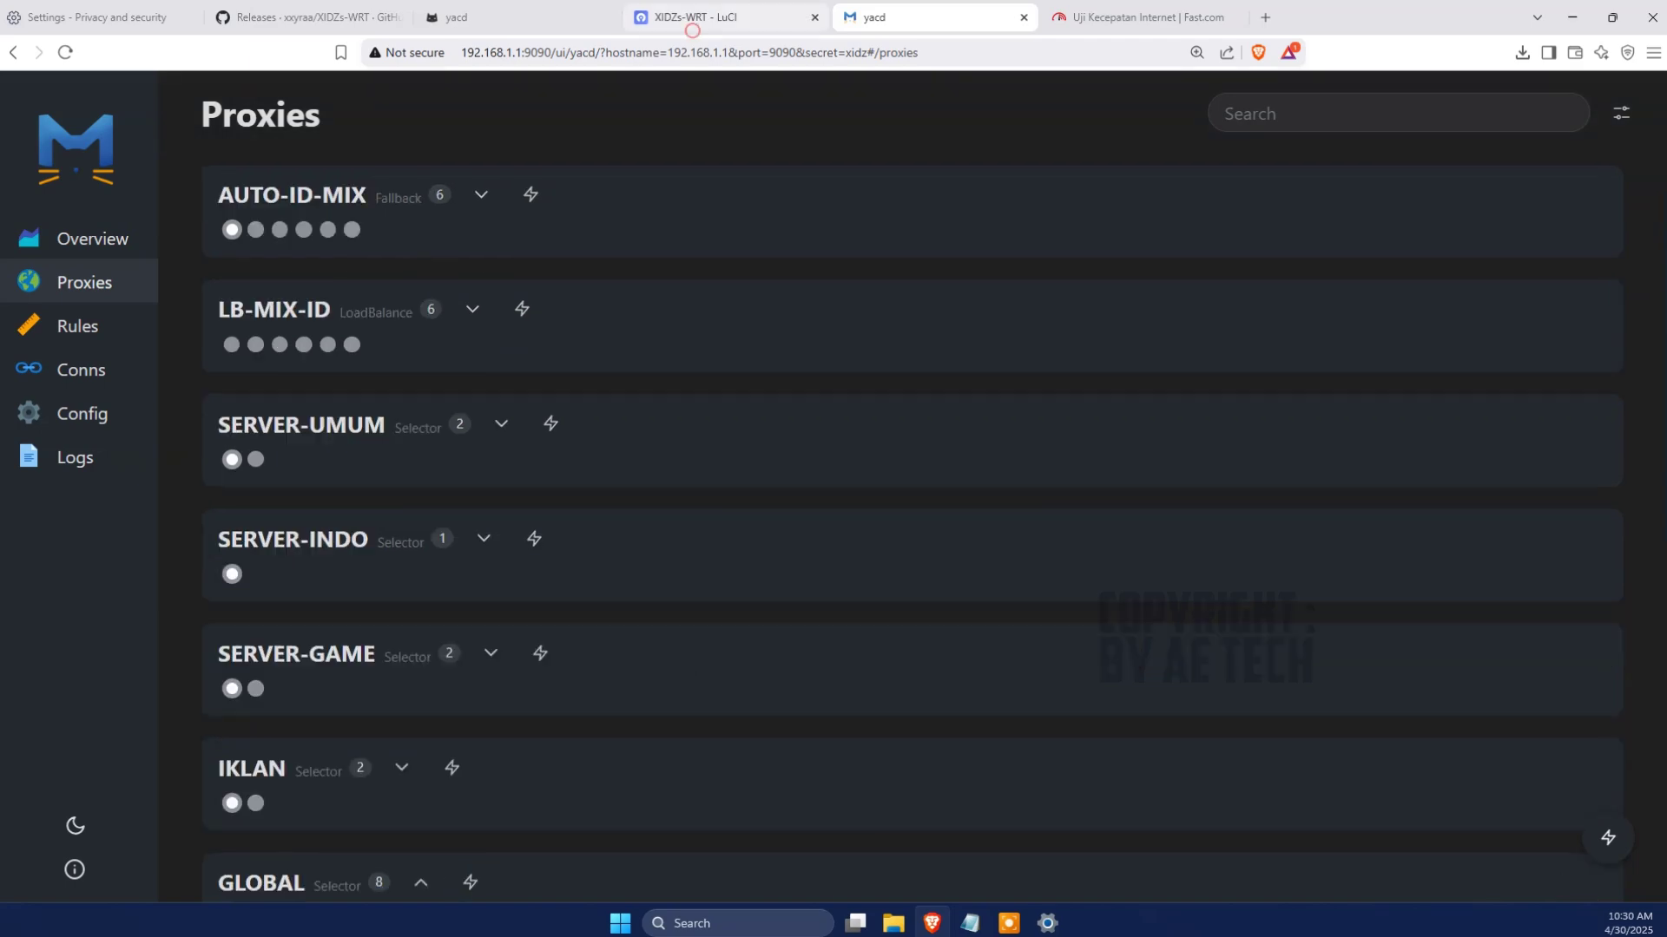
Step: Switch the active OpenClash configuration to Quenx.yaml and check the service status
click(694, 17)
scroll(941, 486, down, 5)
scroll(942, 486, up, 5)
key(ctrl+Tab)
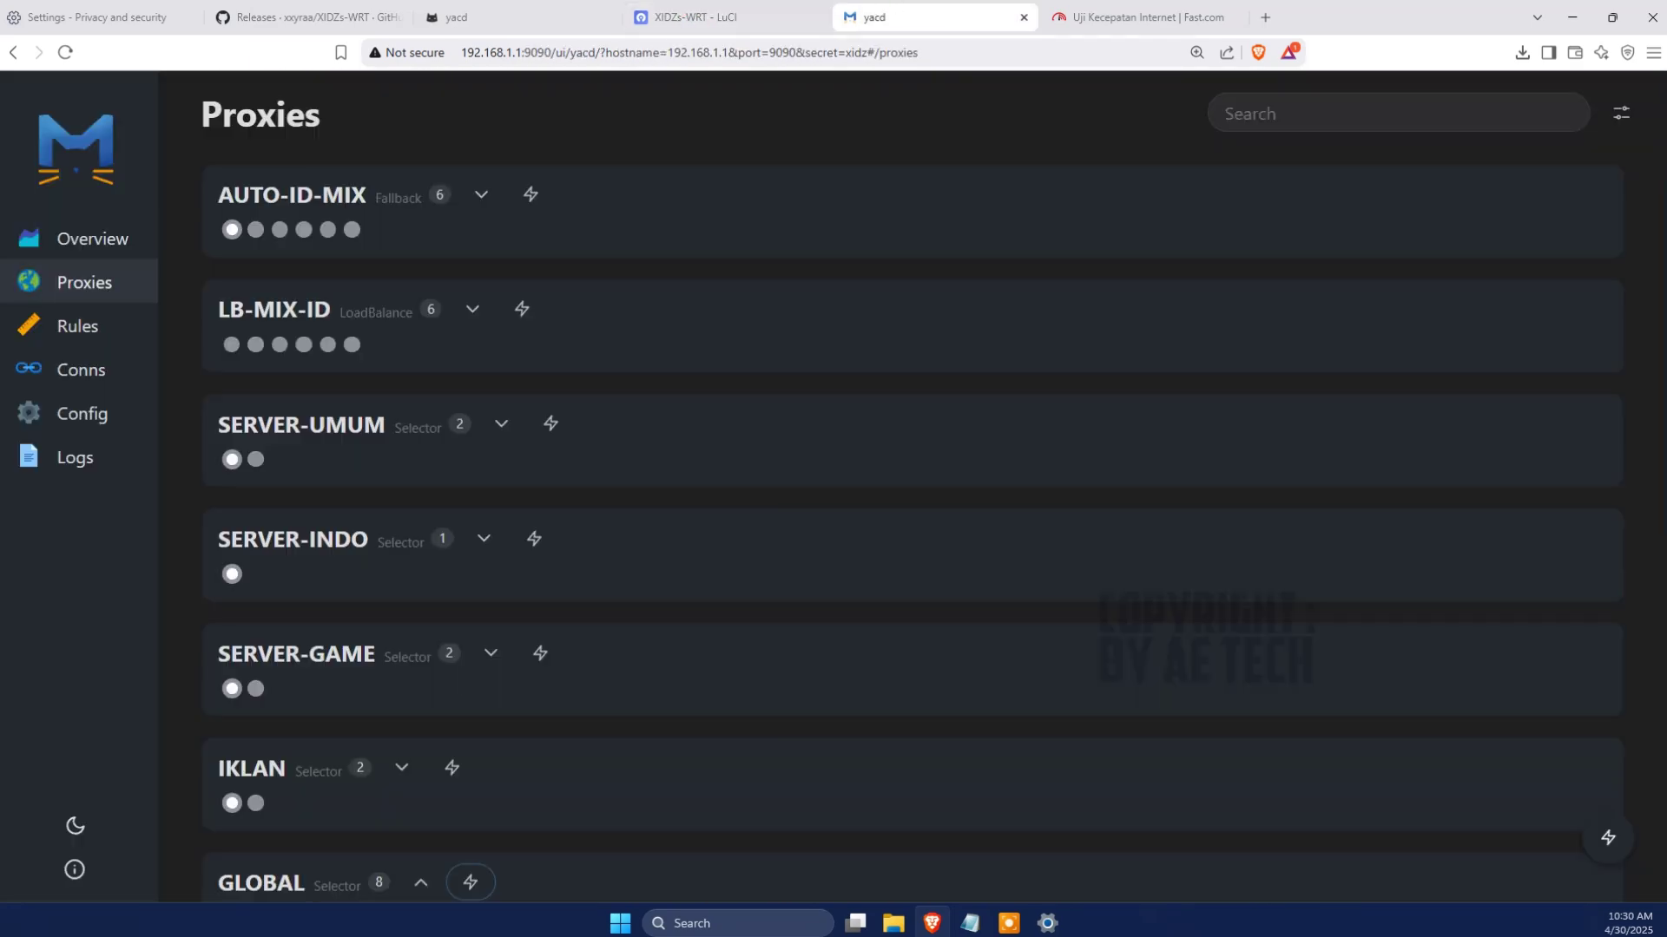
click(725, 18)
scroll(942, 486, down, 3)
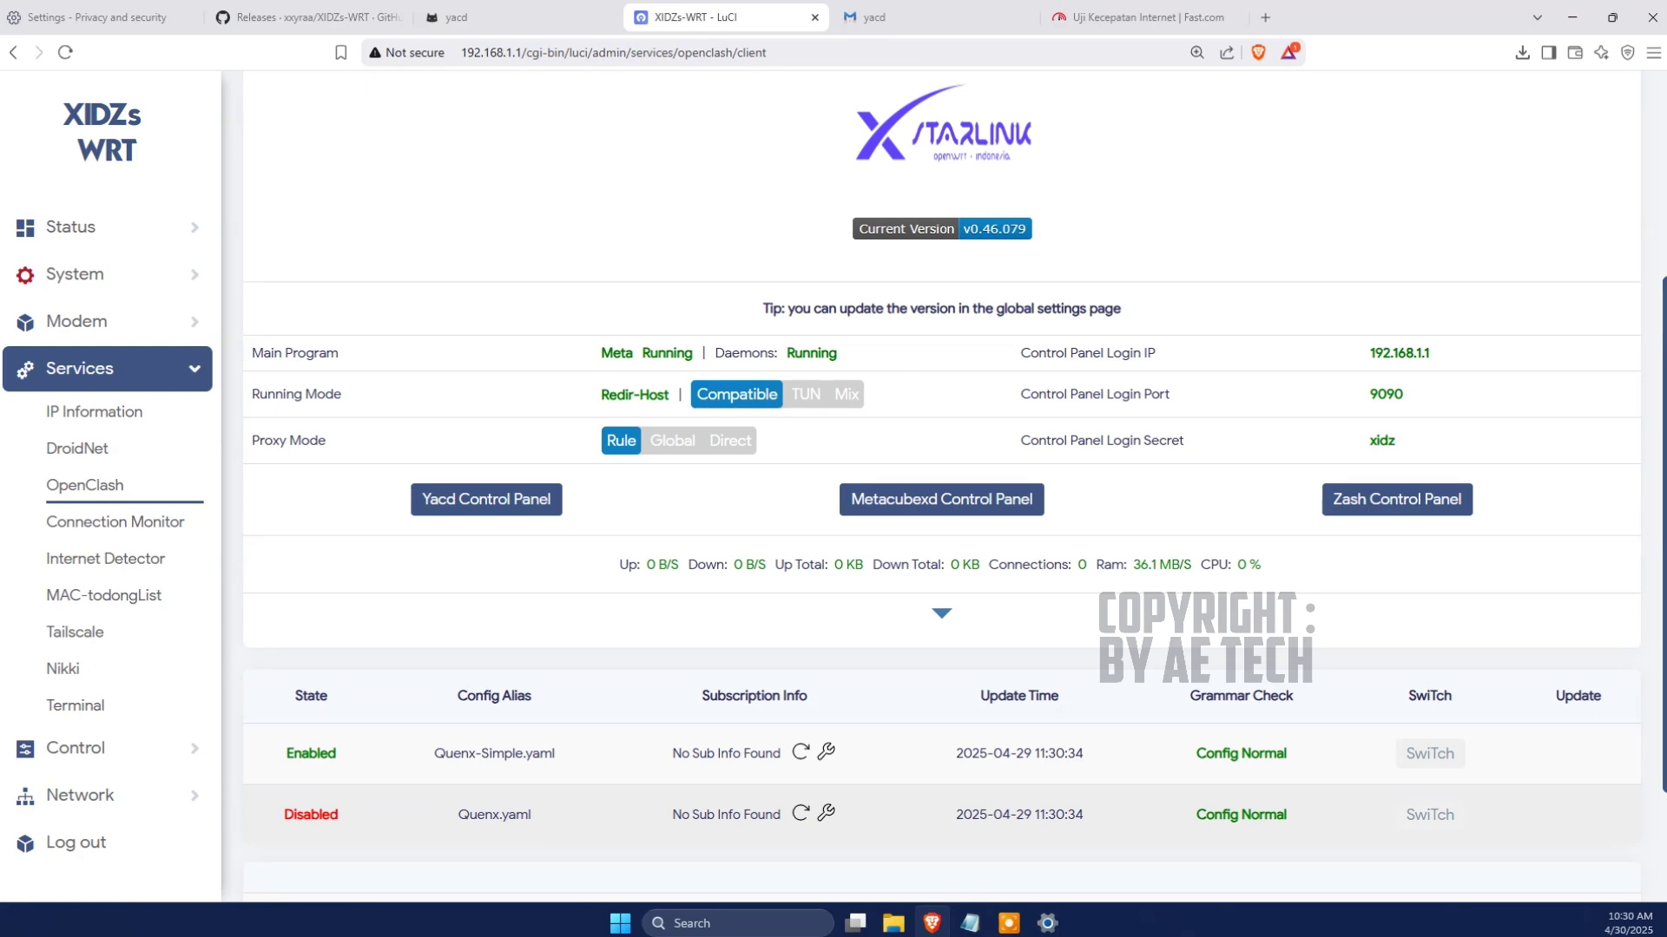
scroll(1429, 639, down, 2)
click(1430, 639)
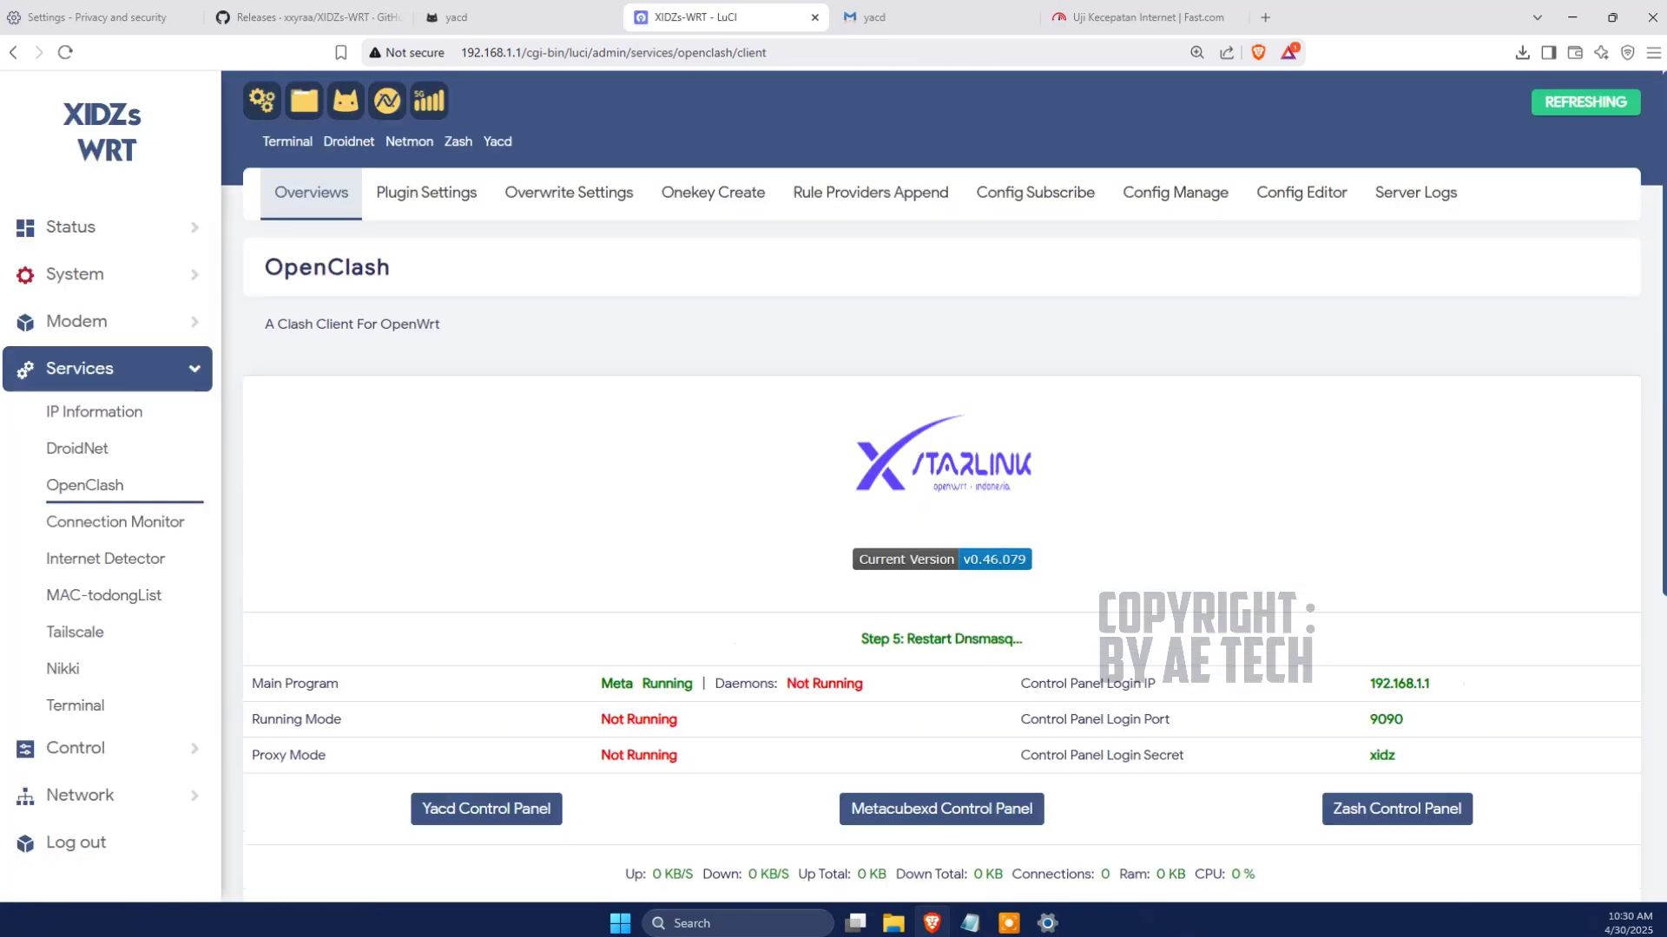
scroll(941, 486, down, 3)
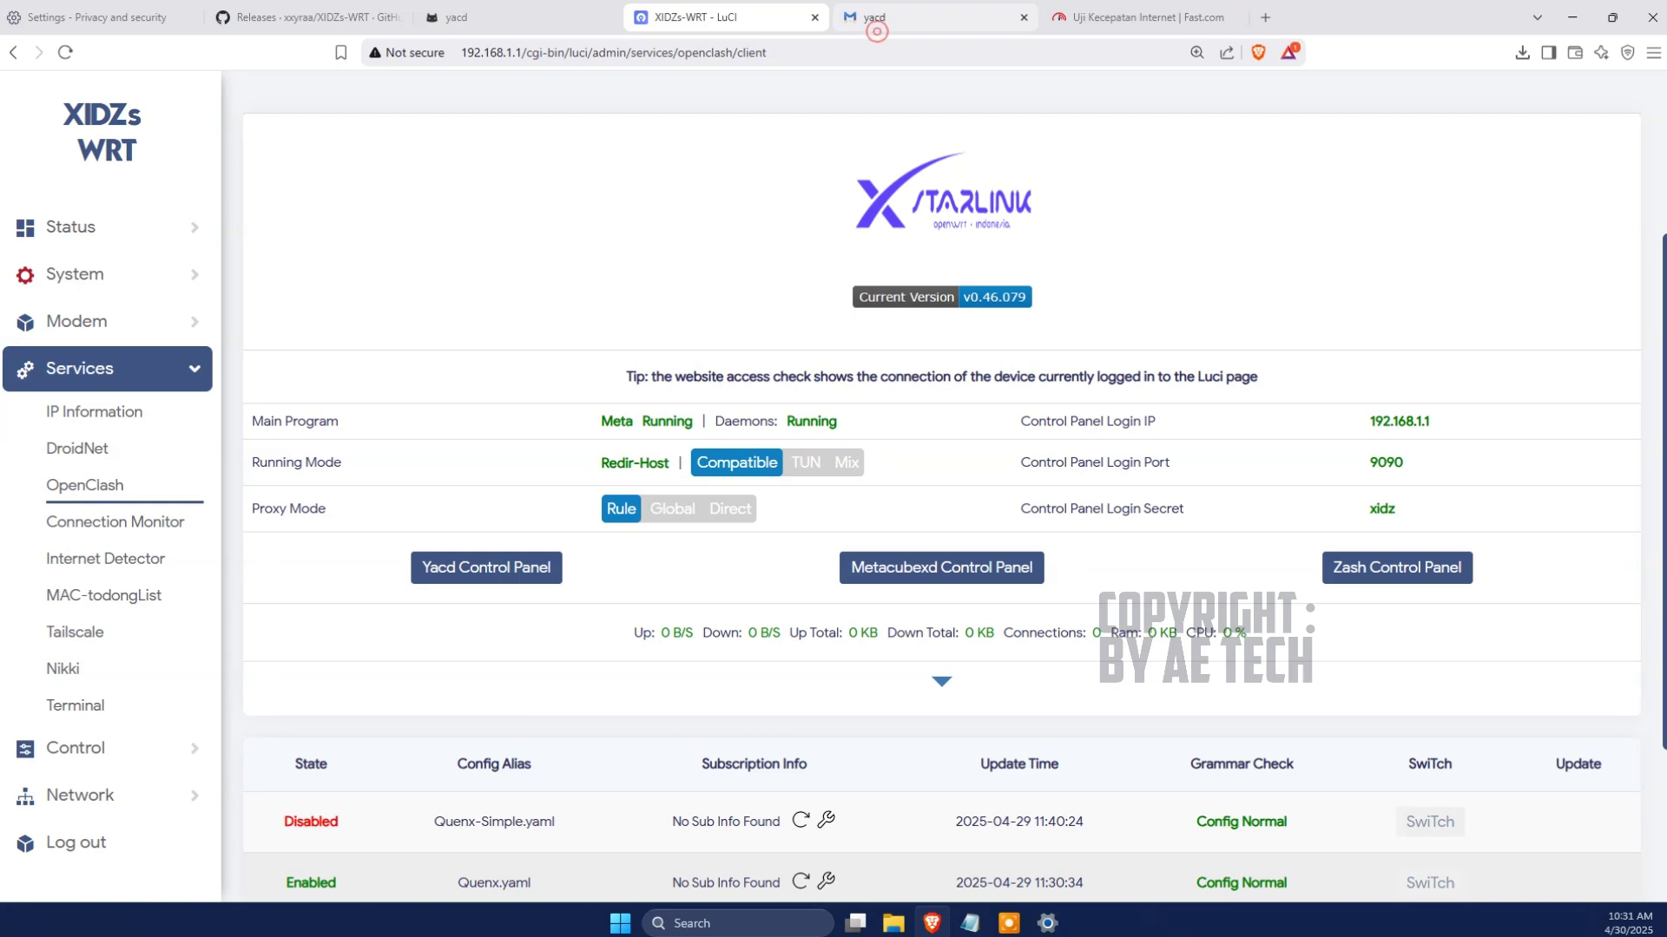
Step: Return to the Yacd proxies list, test the latency of the GLOBAL group, and review the proxy providers
key(ctrl+Tab)
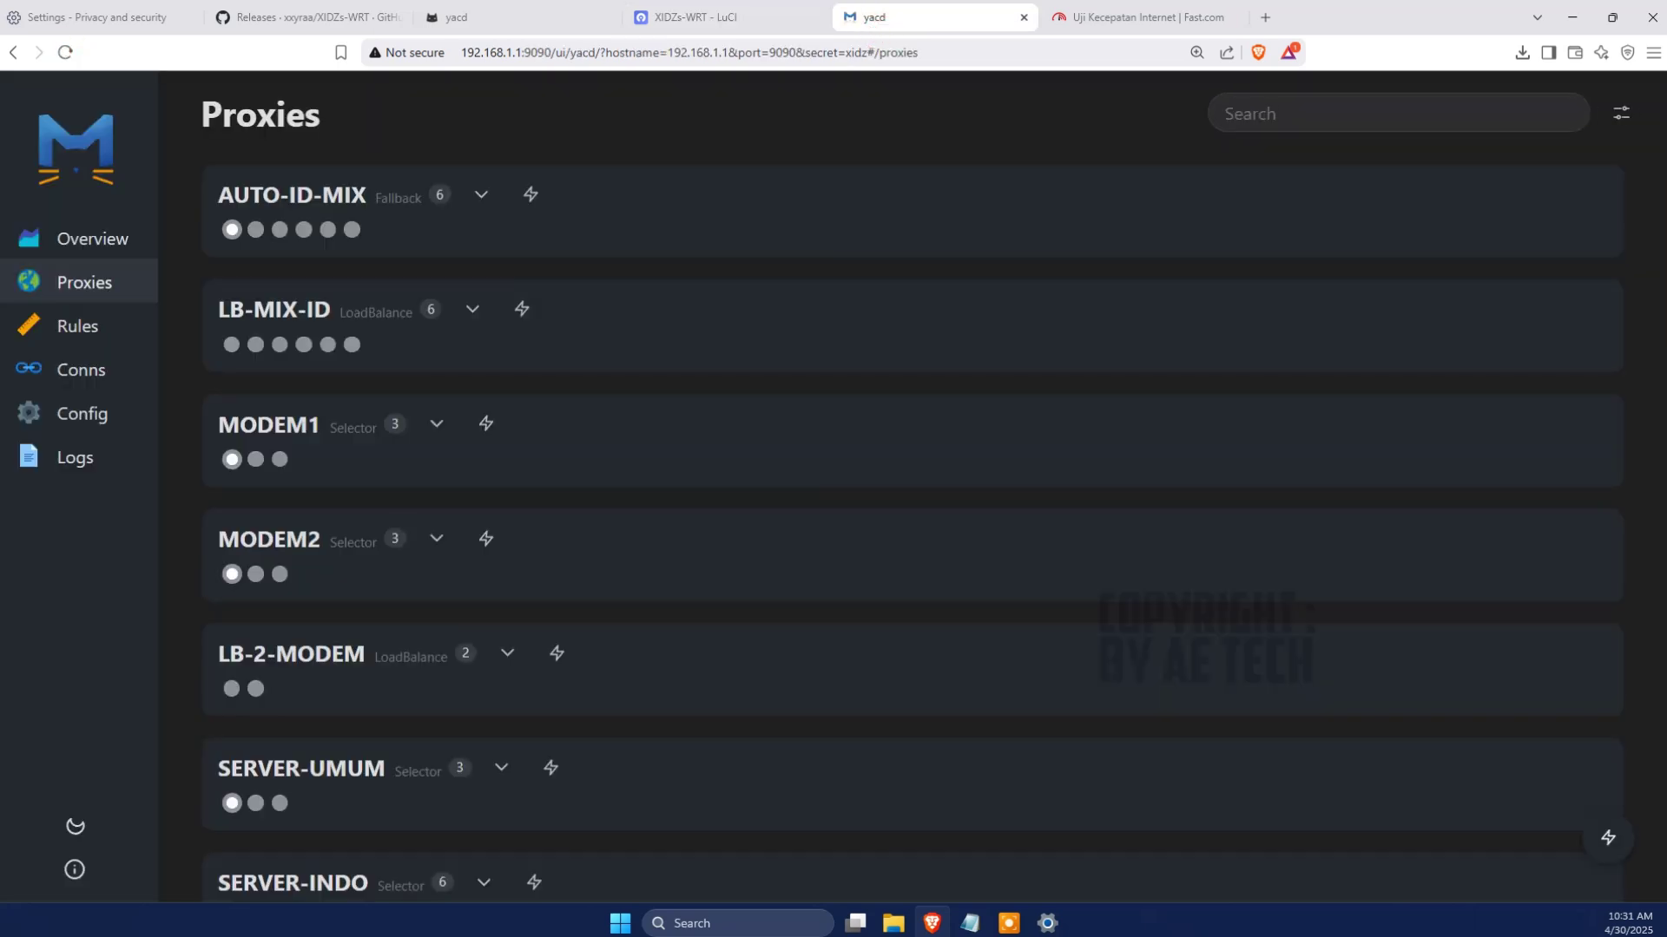
scroll(912, 521, down, 7)
click(476, 614)
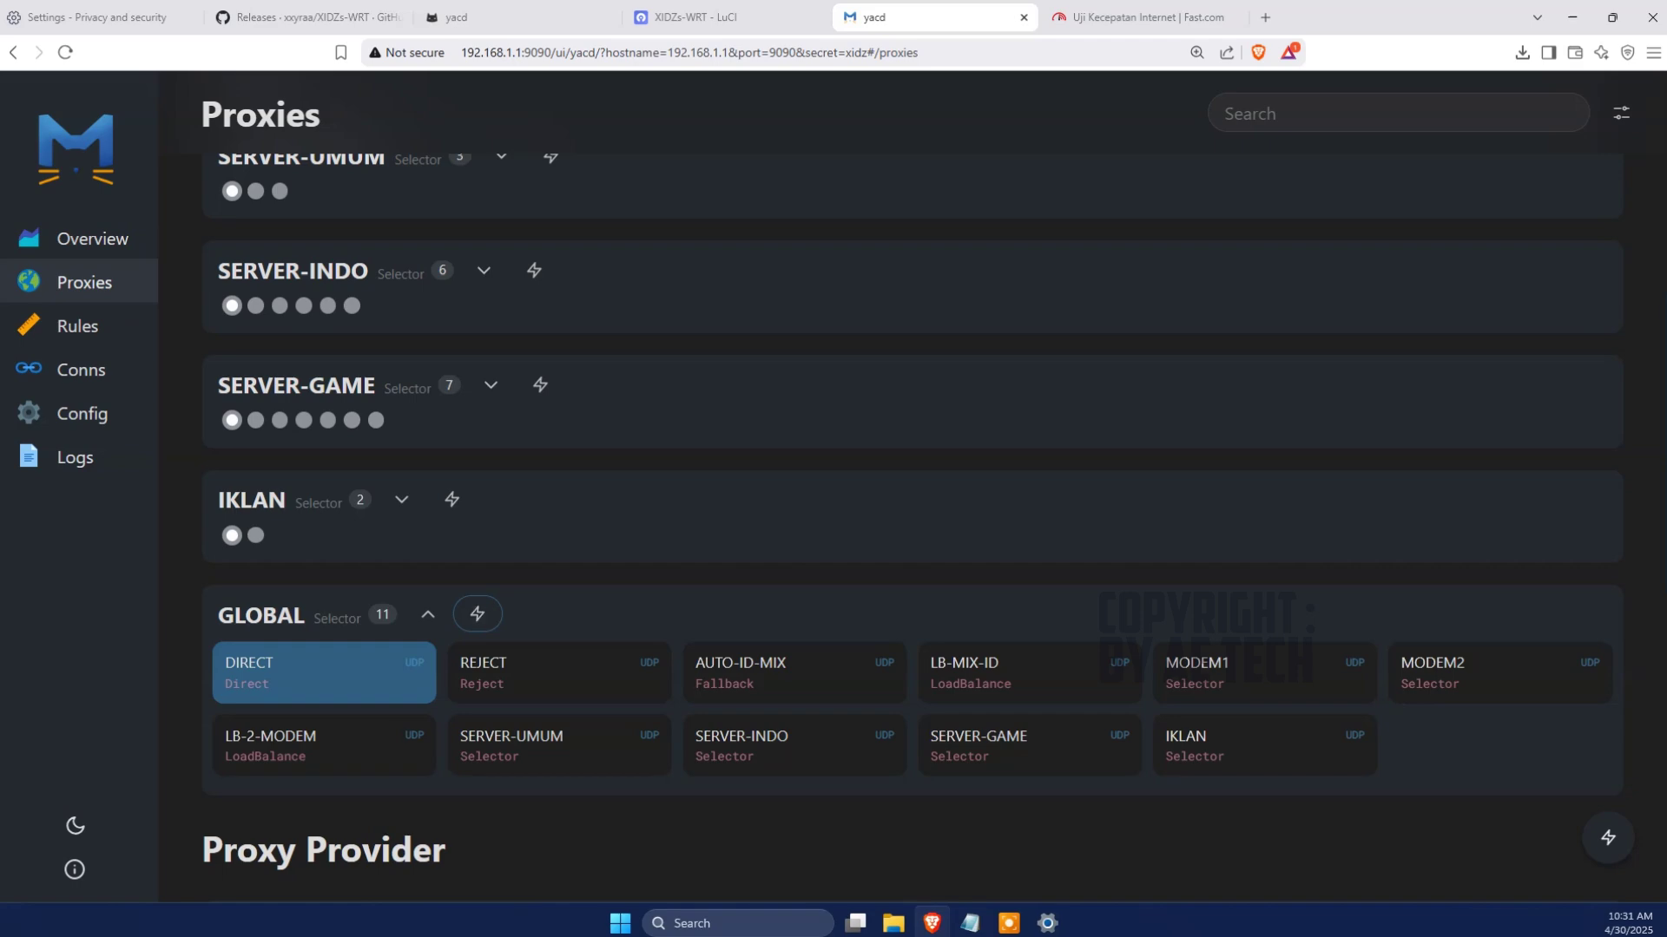
click(477, 613)
scroll(911, 521, down, 4)
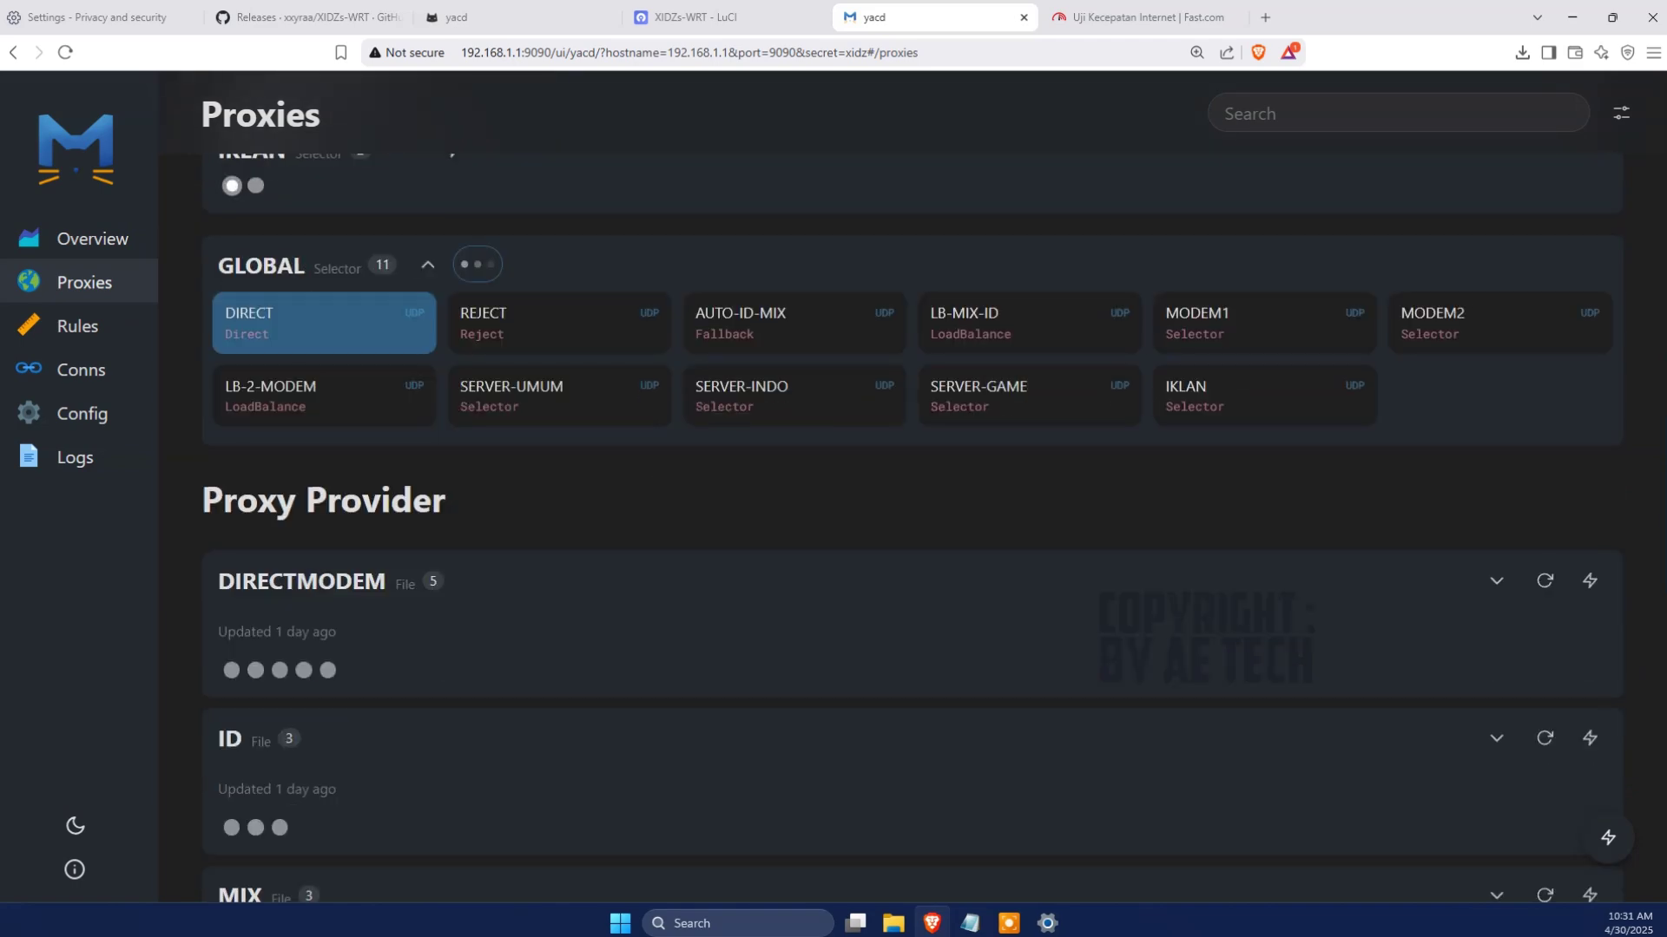
scroll(1588, 580, down, 5)
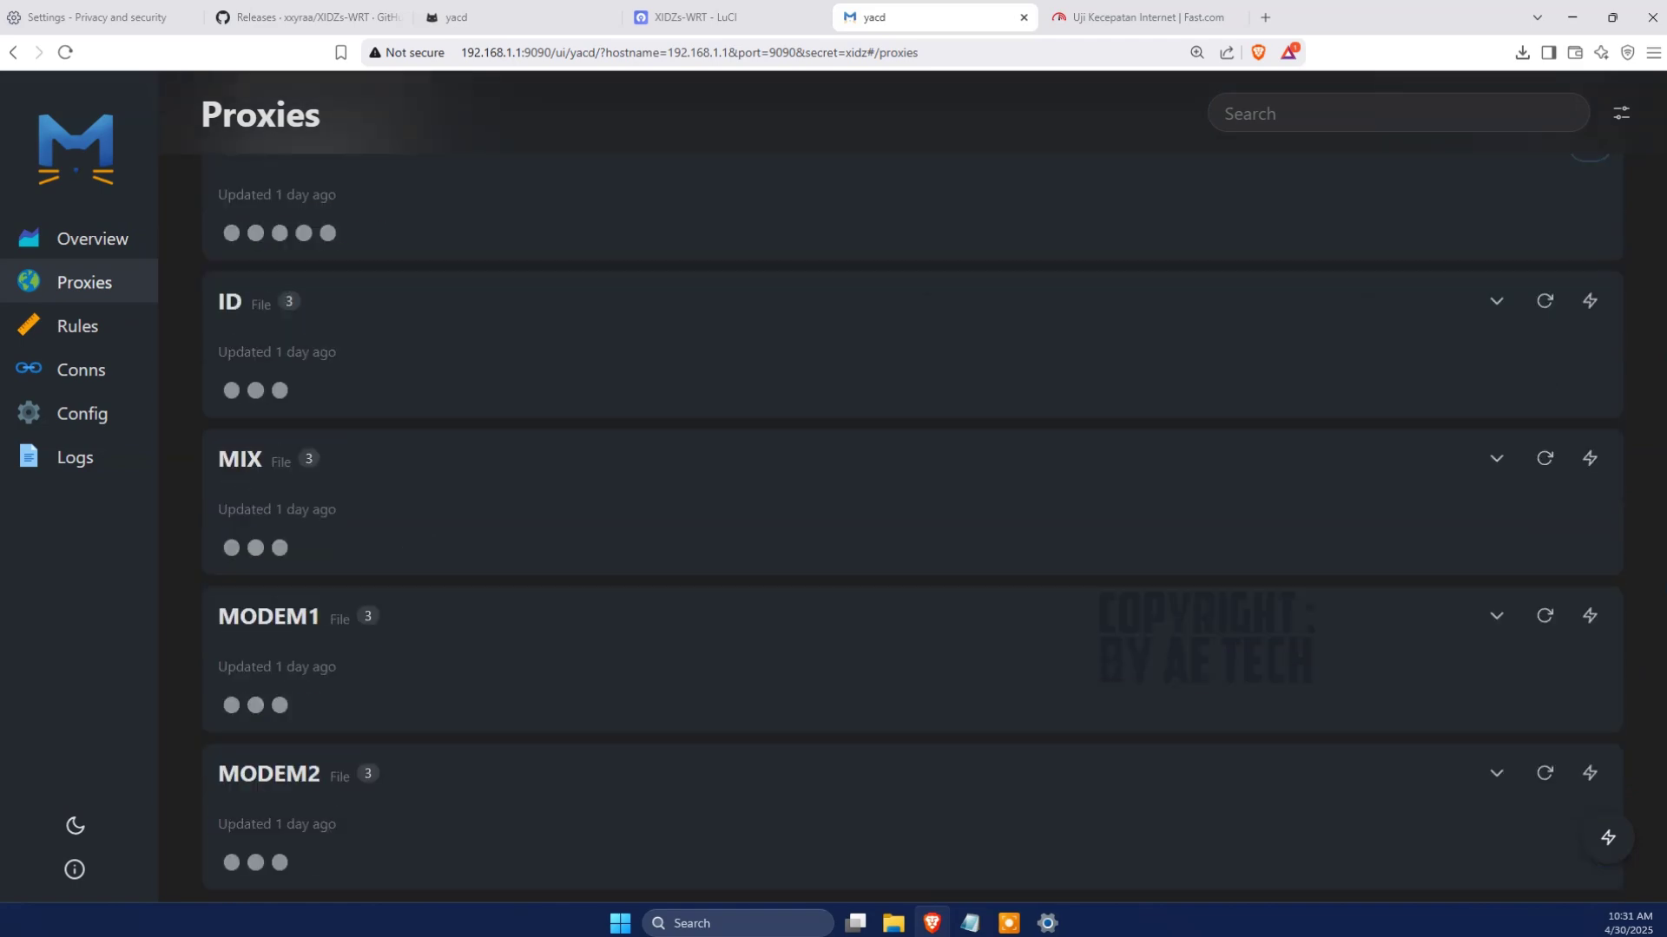
Step: Test the latency of the SERVER-UMUM, SERVER-INDO, SERVER-GAME and IKLAN groups, and close Yacd
scroll(1589, 581, up, 10)
click(550, 243)
click(534, 358)
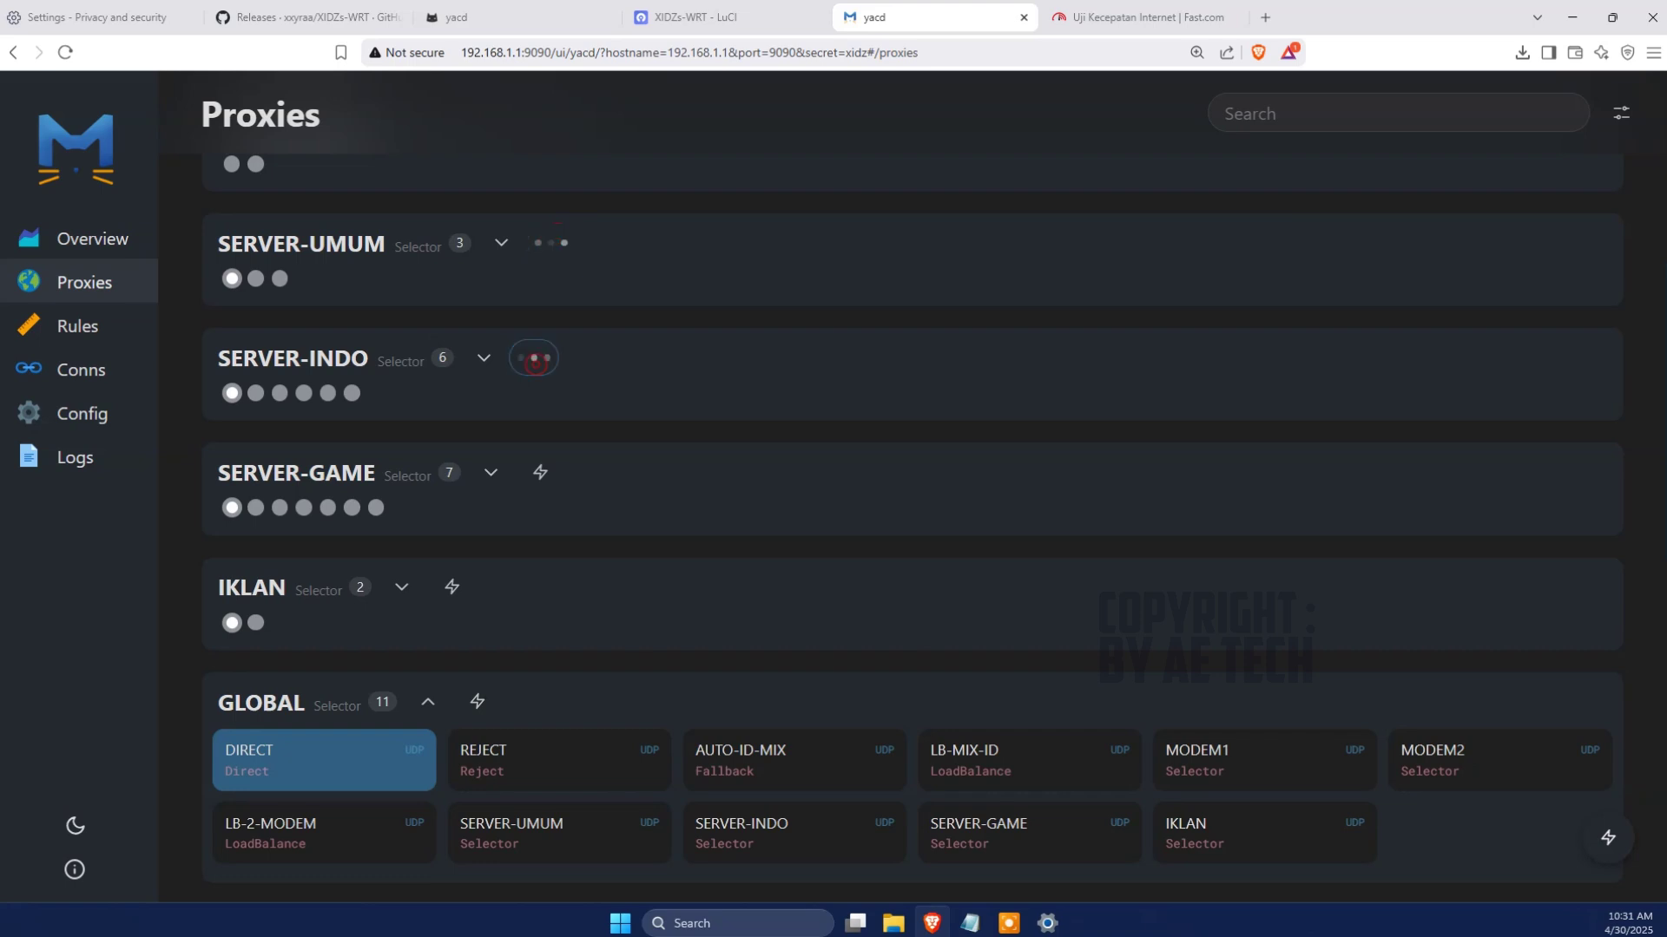
click(540, 472)
click(452, 586)
scroll(451, 586, up, 5)
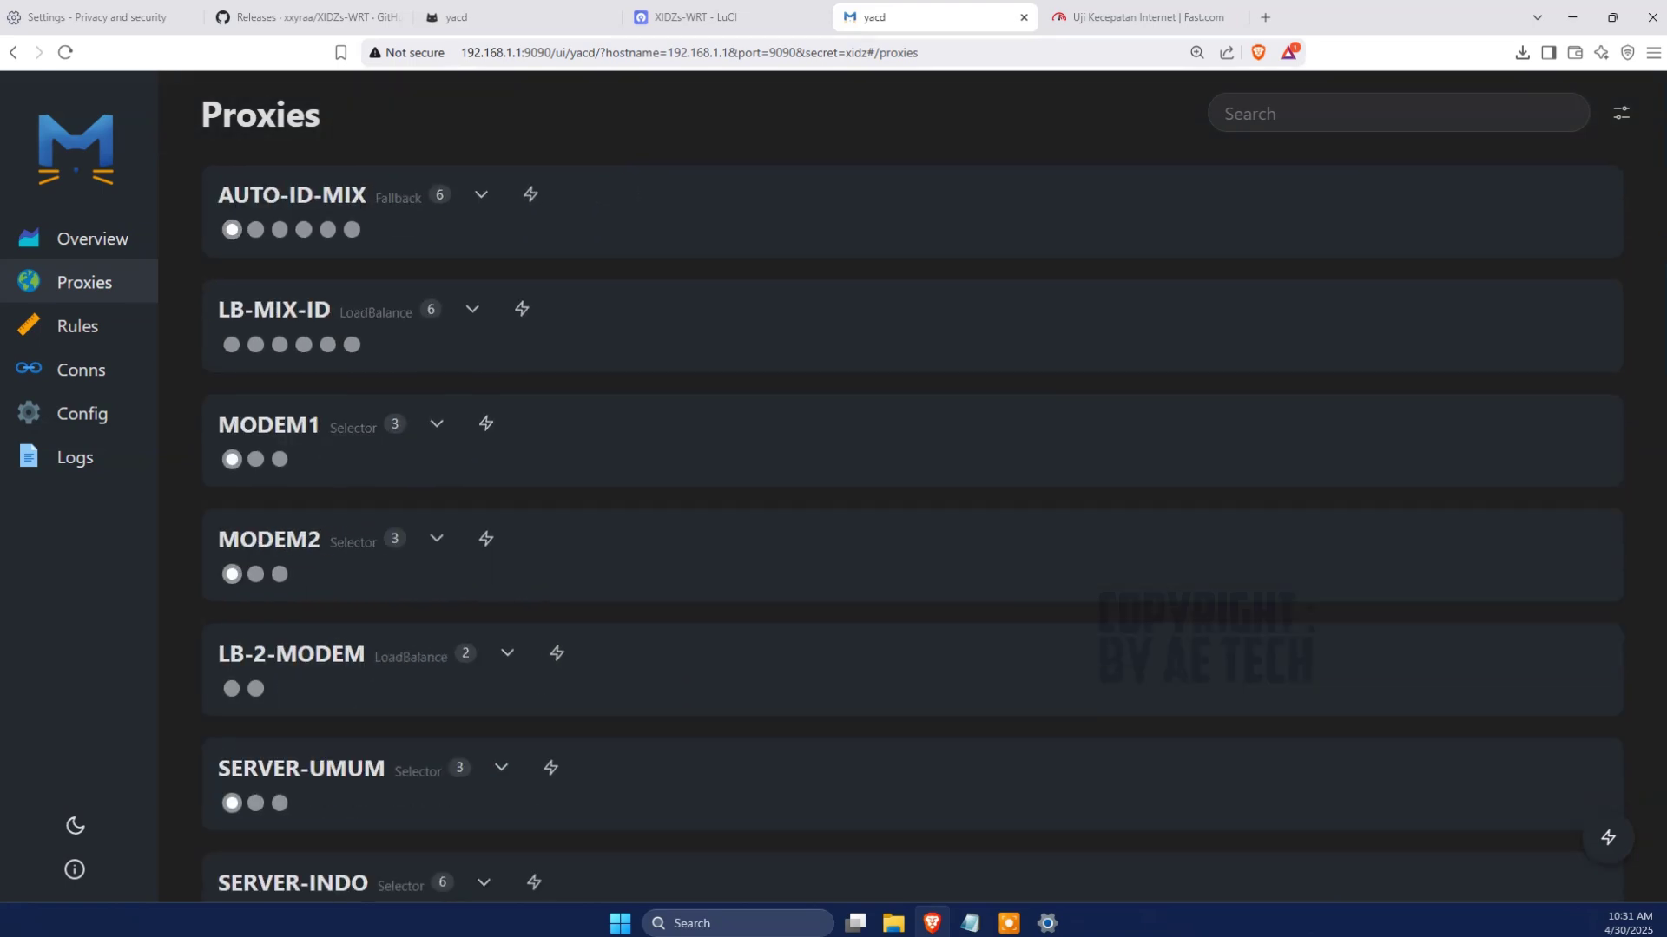
click(1023, 17)
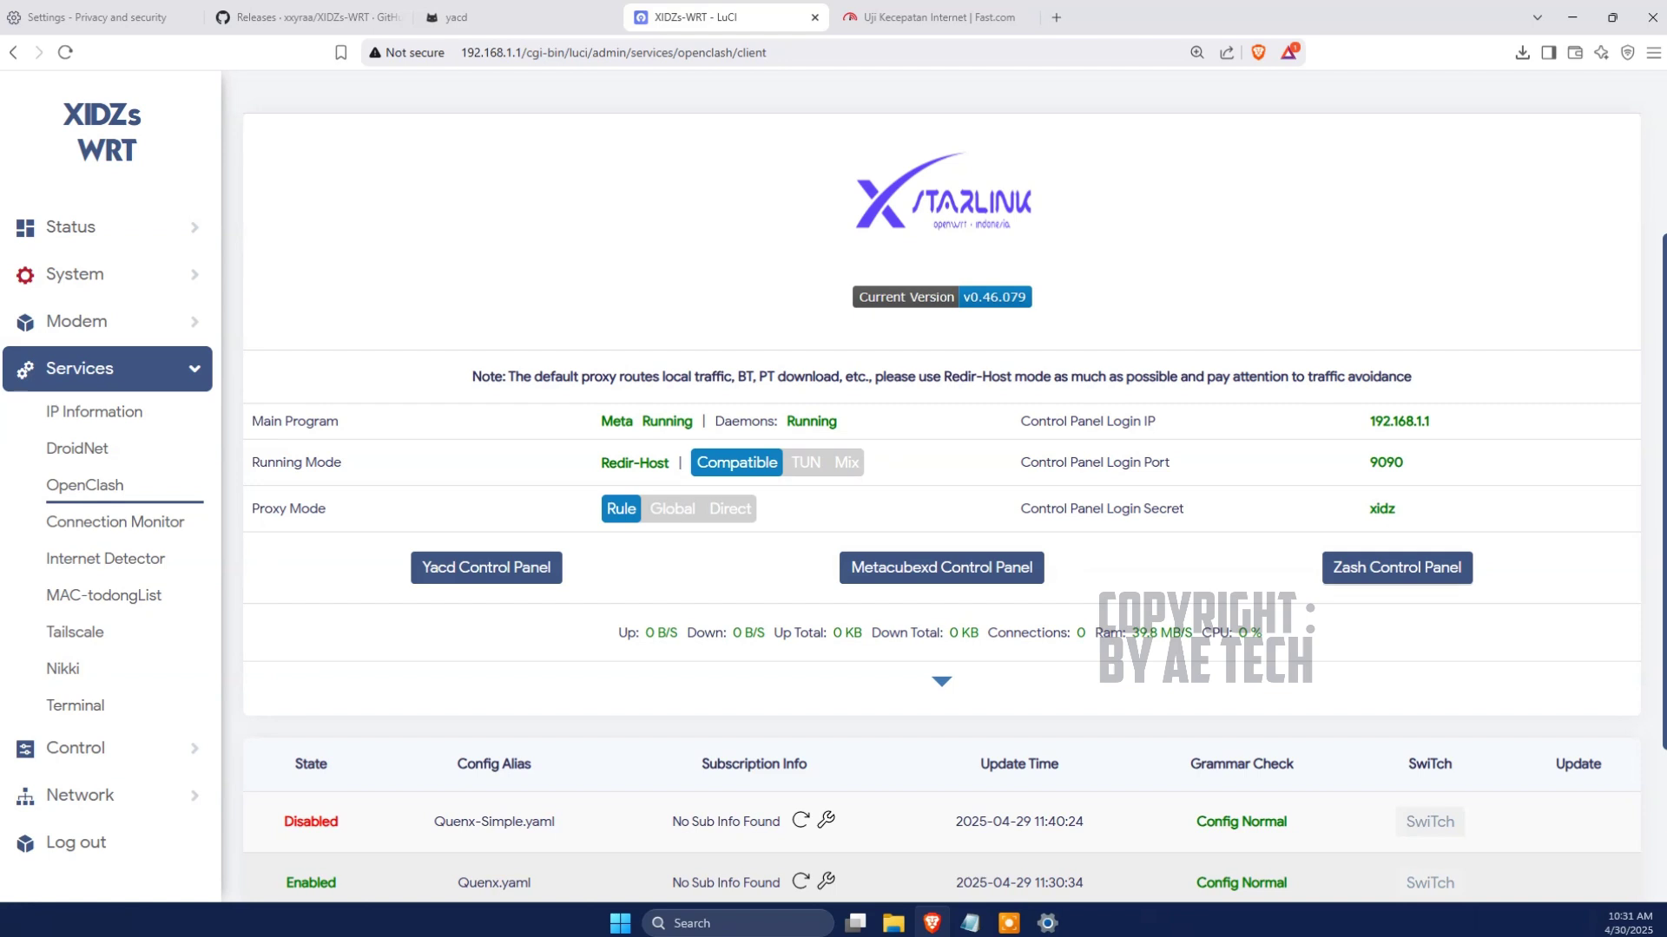
Step: View the proxy groups in the Zash control panel and return to the OpenClash overview and its lower controls
click(1389, 568)
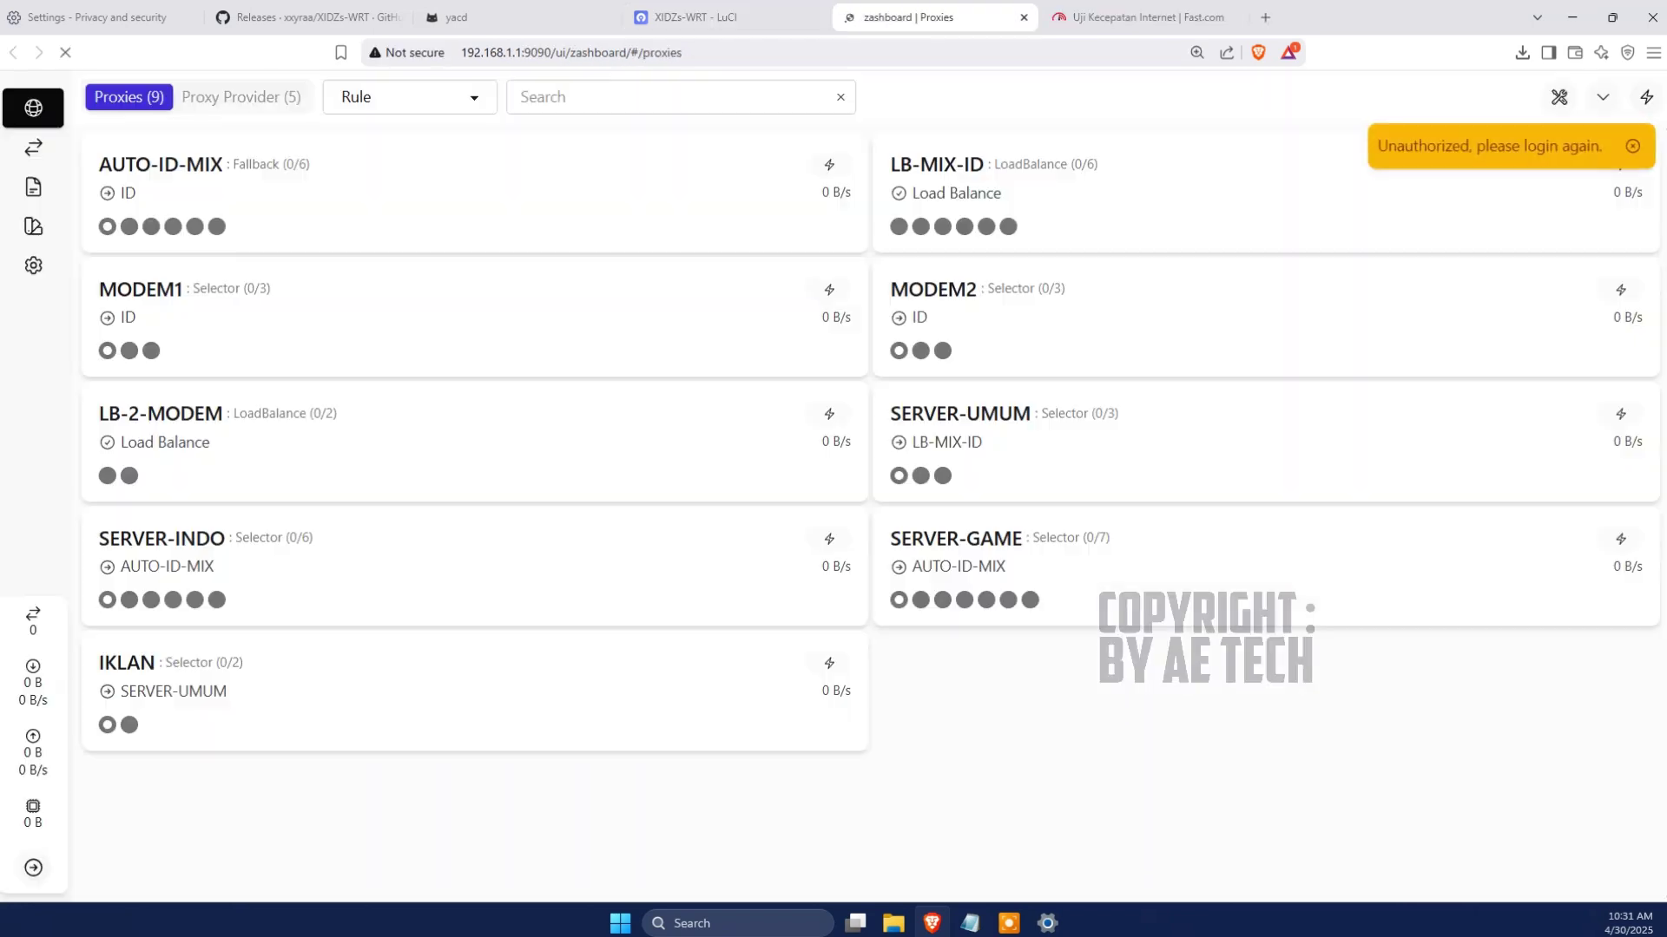
click(1023, 17)
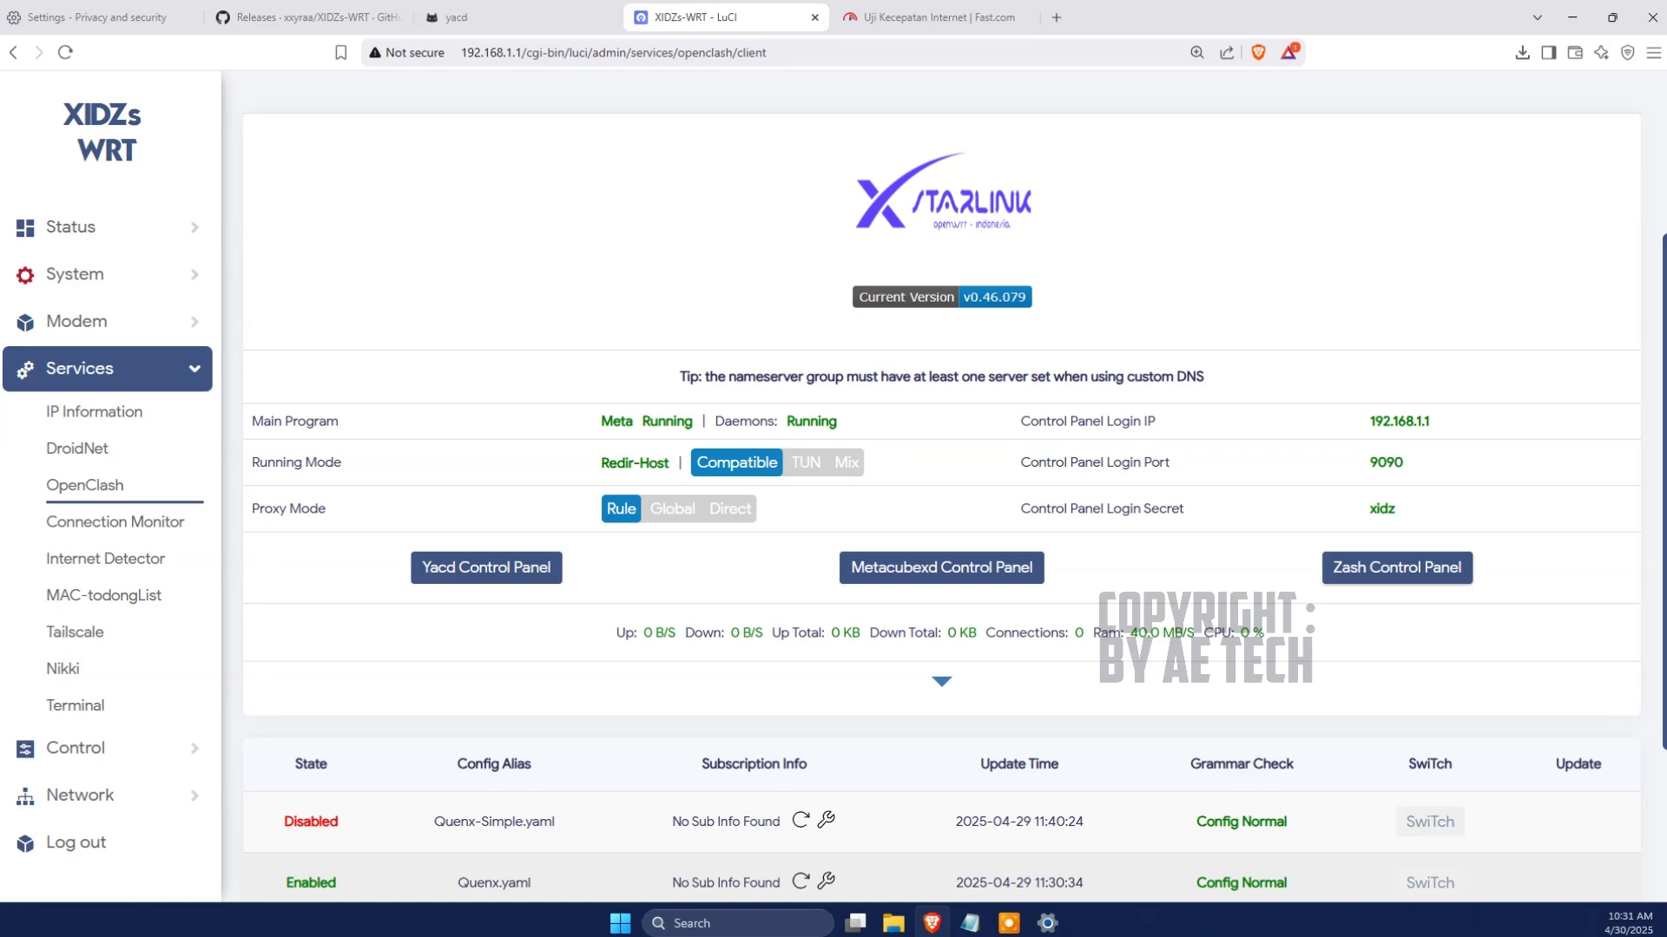
scroll(1311, 754, up, 1)
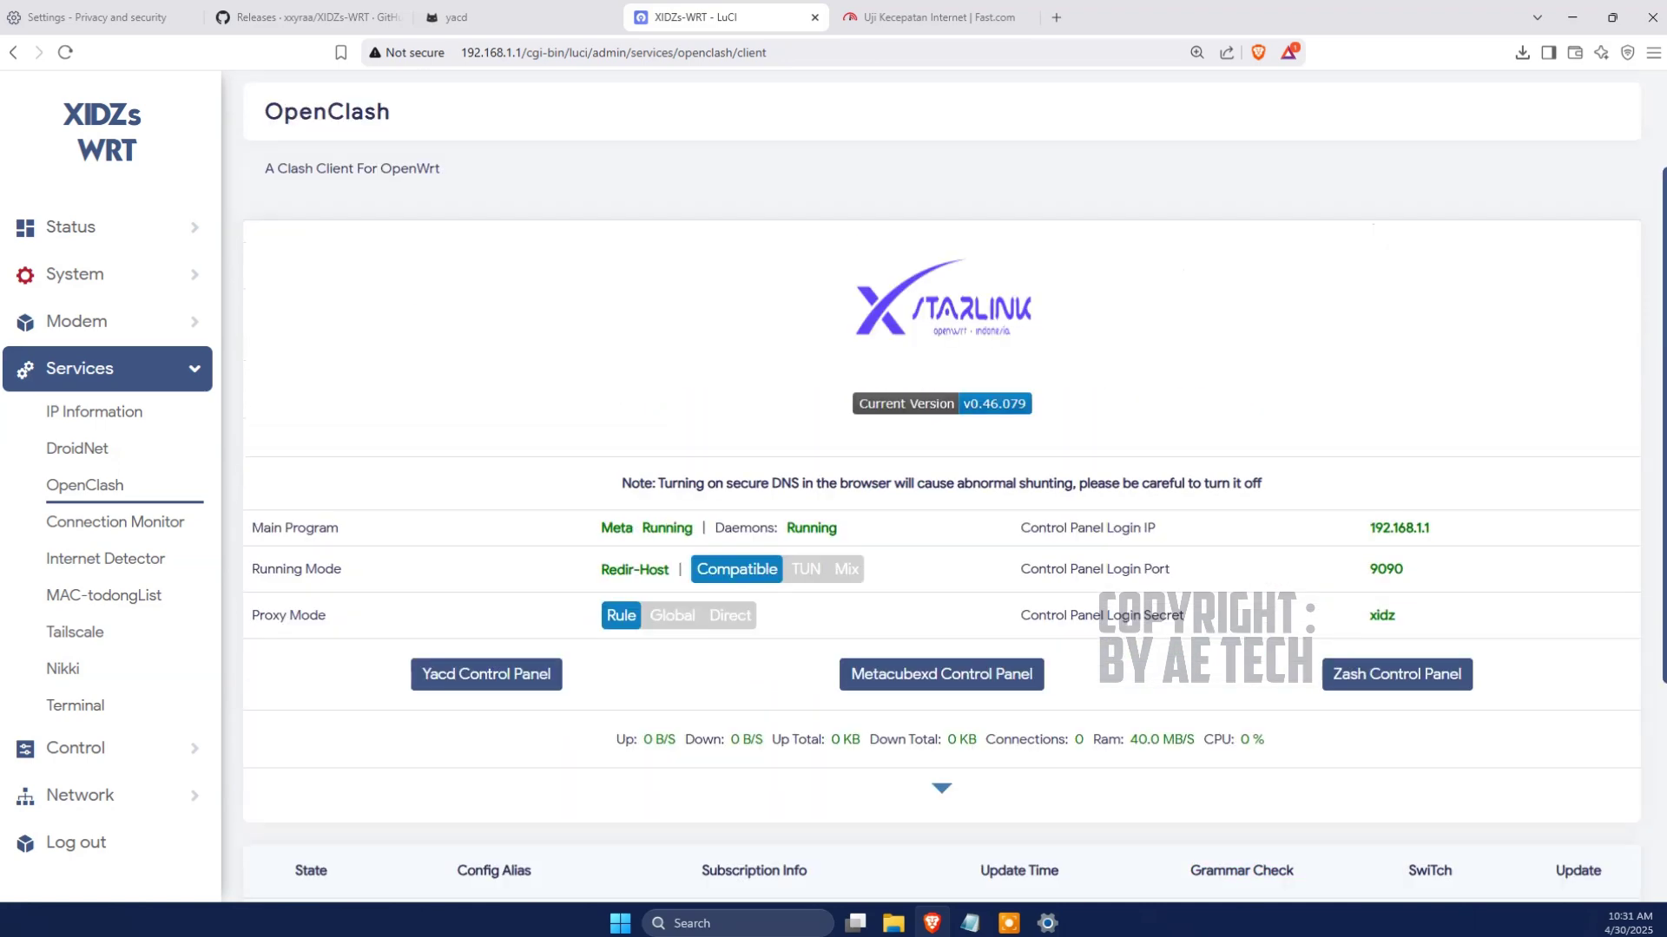
scroll(1311, 754, down, 4)
click(1310, 752)
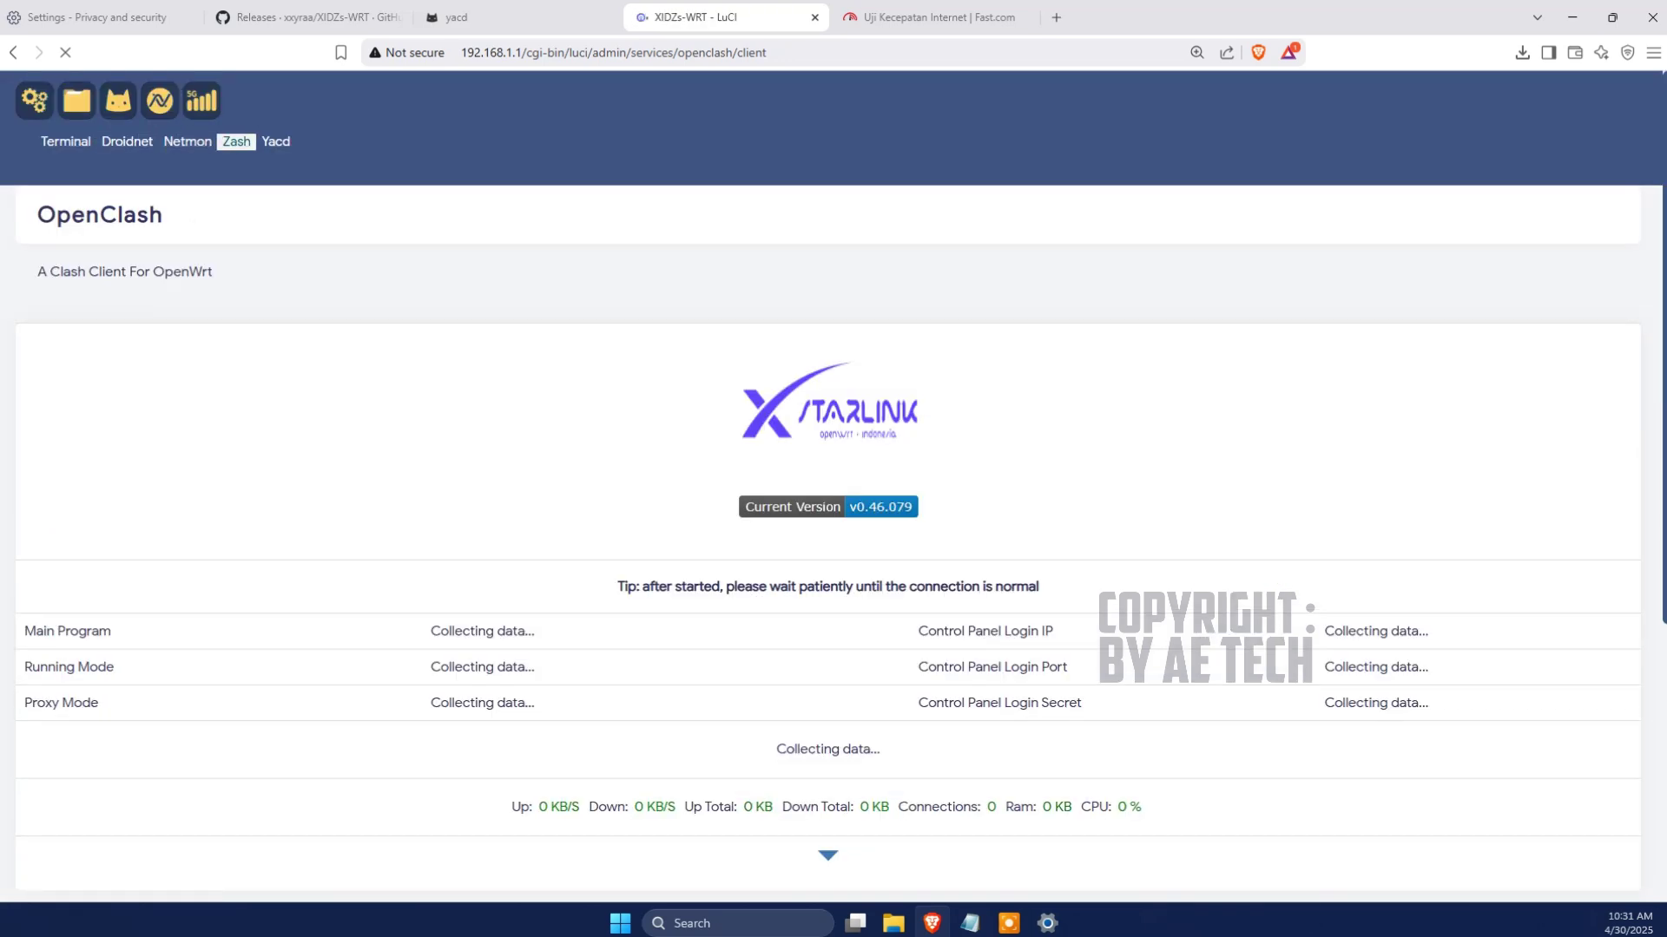
Step: Enable the Nikki service with the profile File:Quenx-Simple.yaml and apply the configuration
click(236, 141)
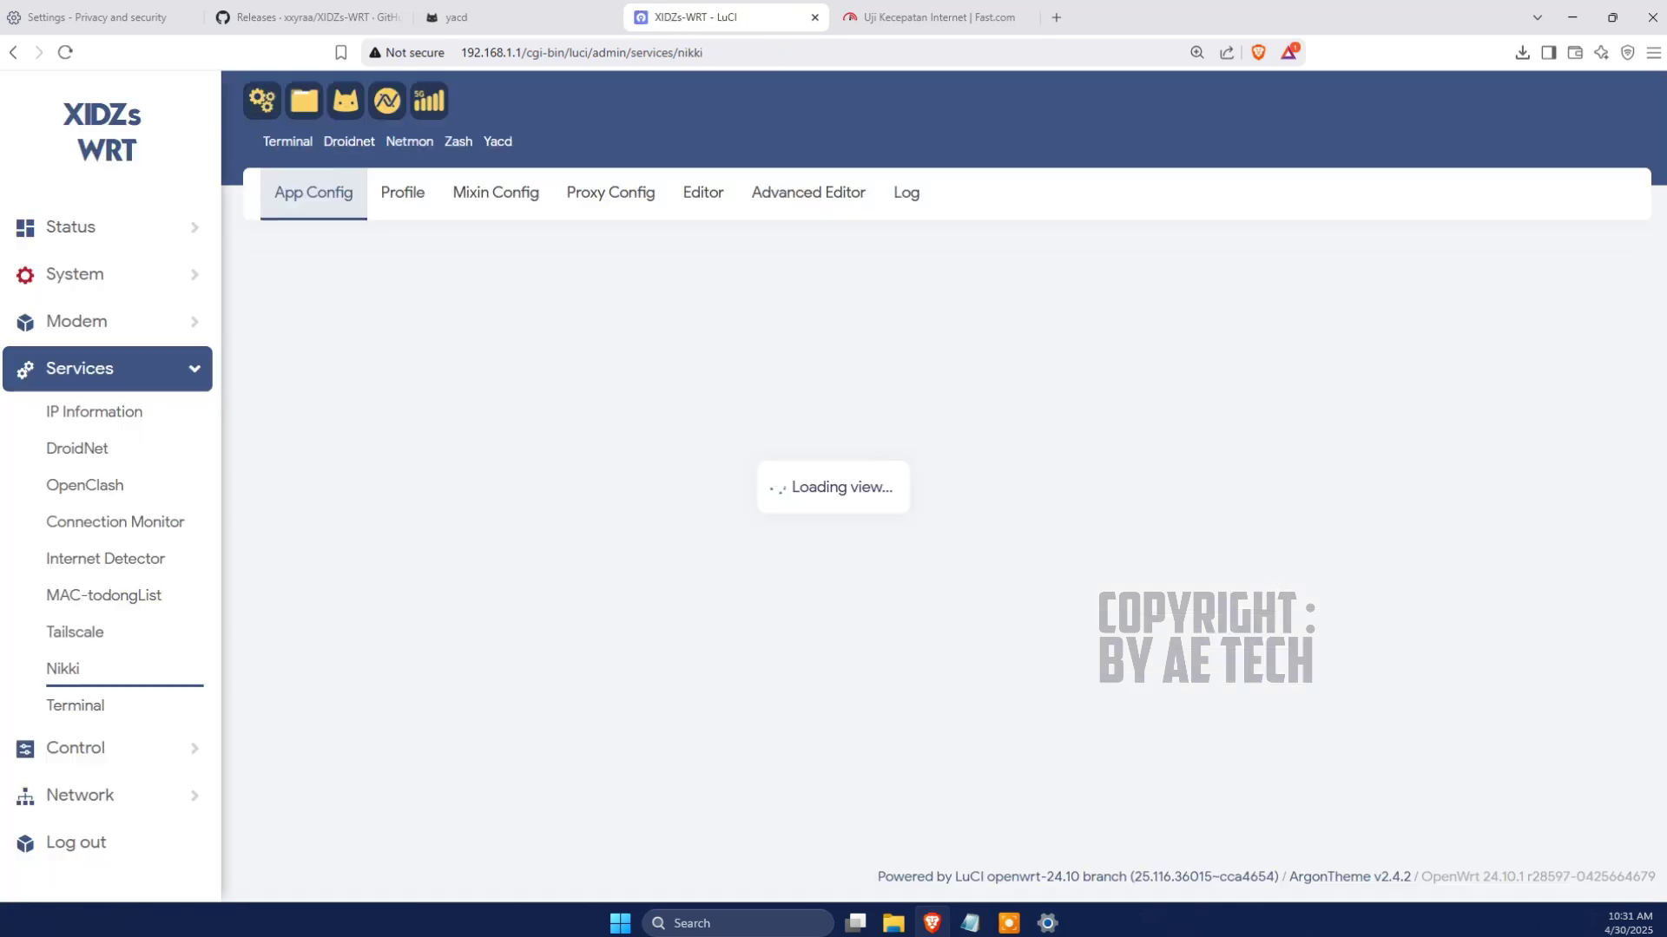
scroll(620, 454, down, 4)
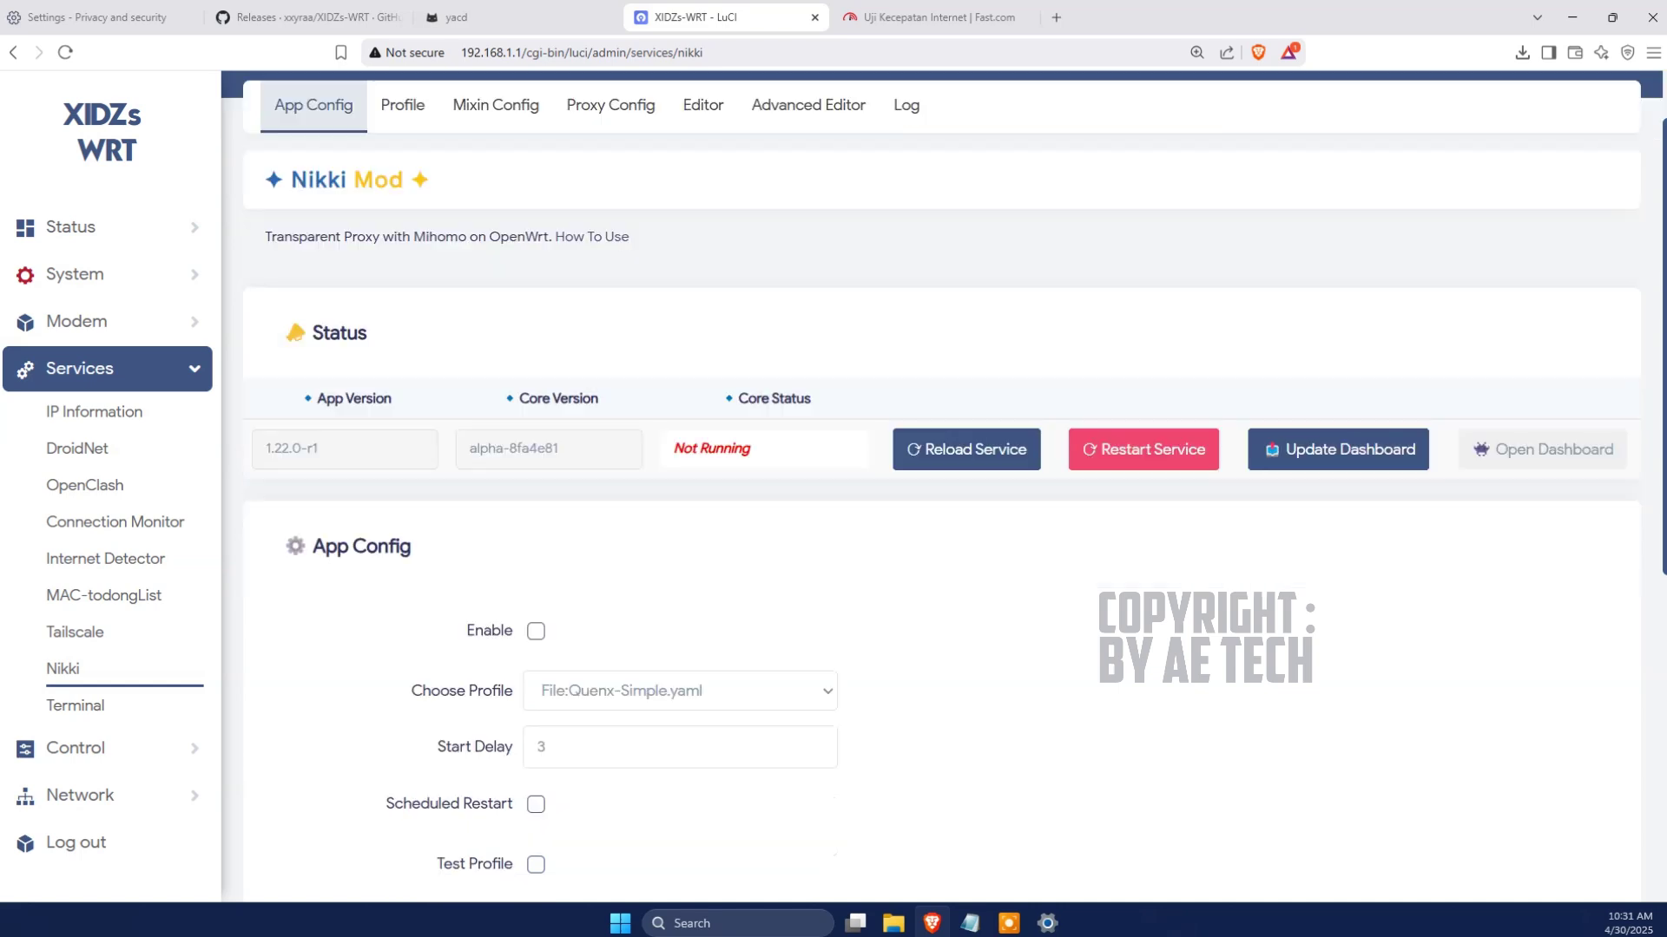
click(642, 432)
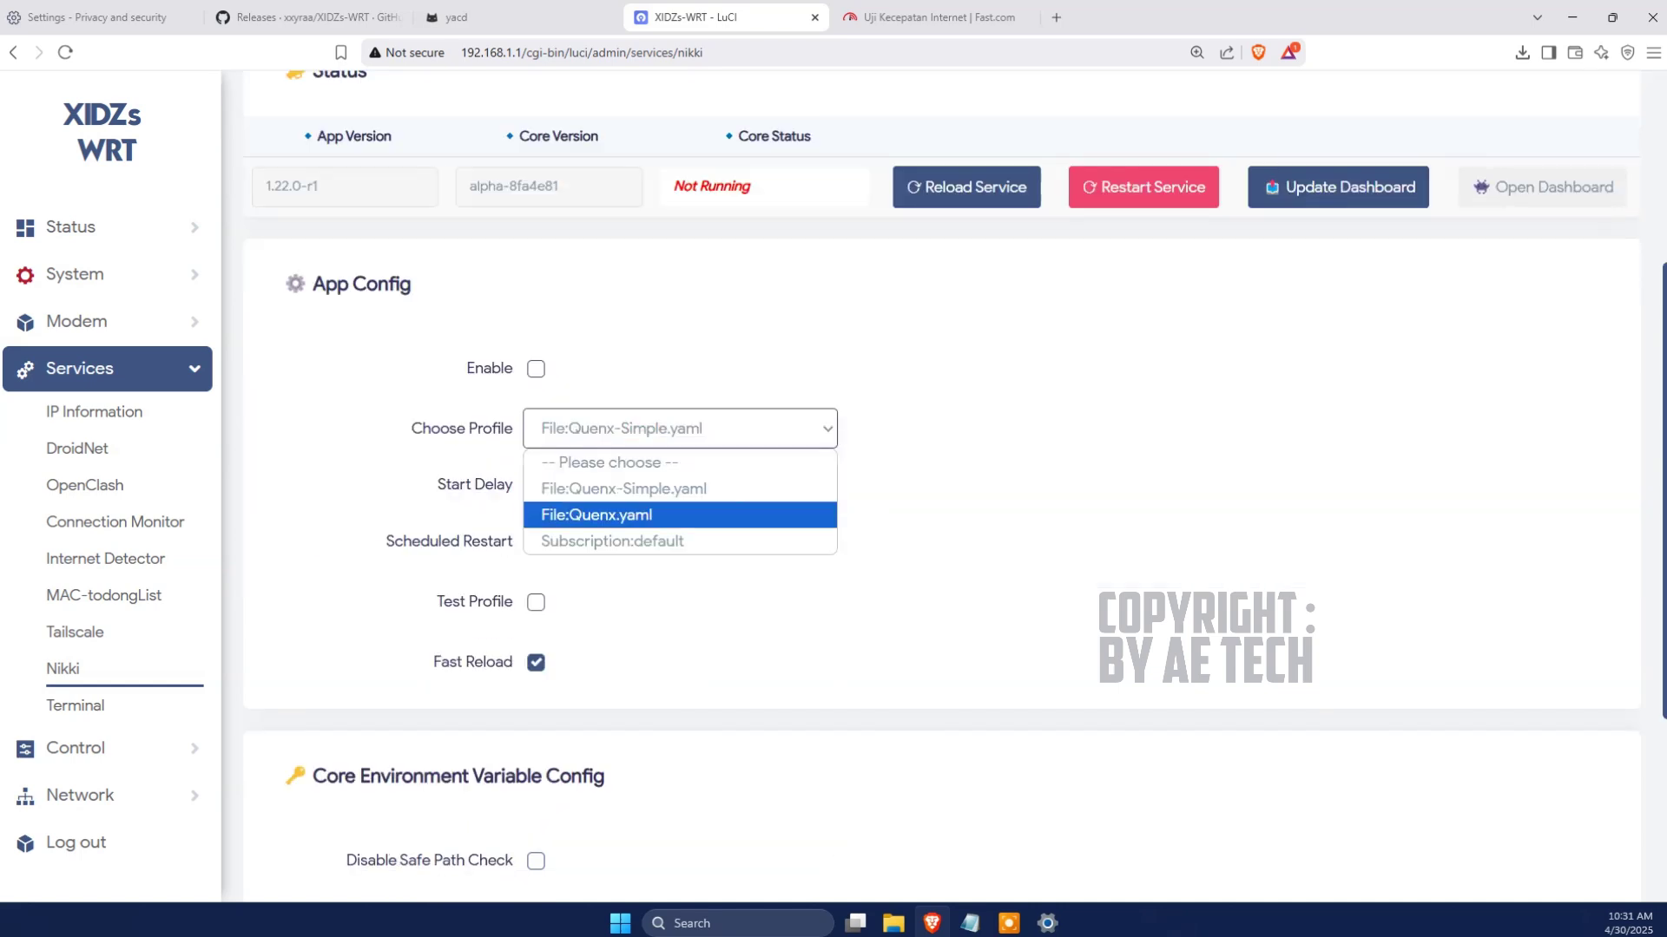
click(637, 492)
click(535, 368)
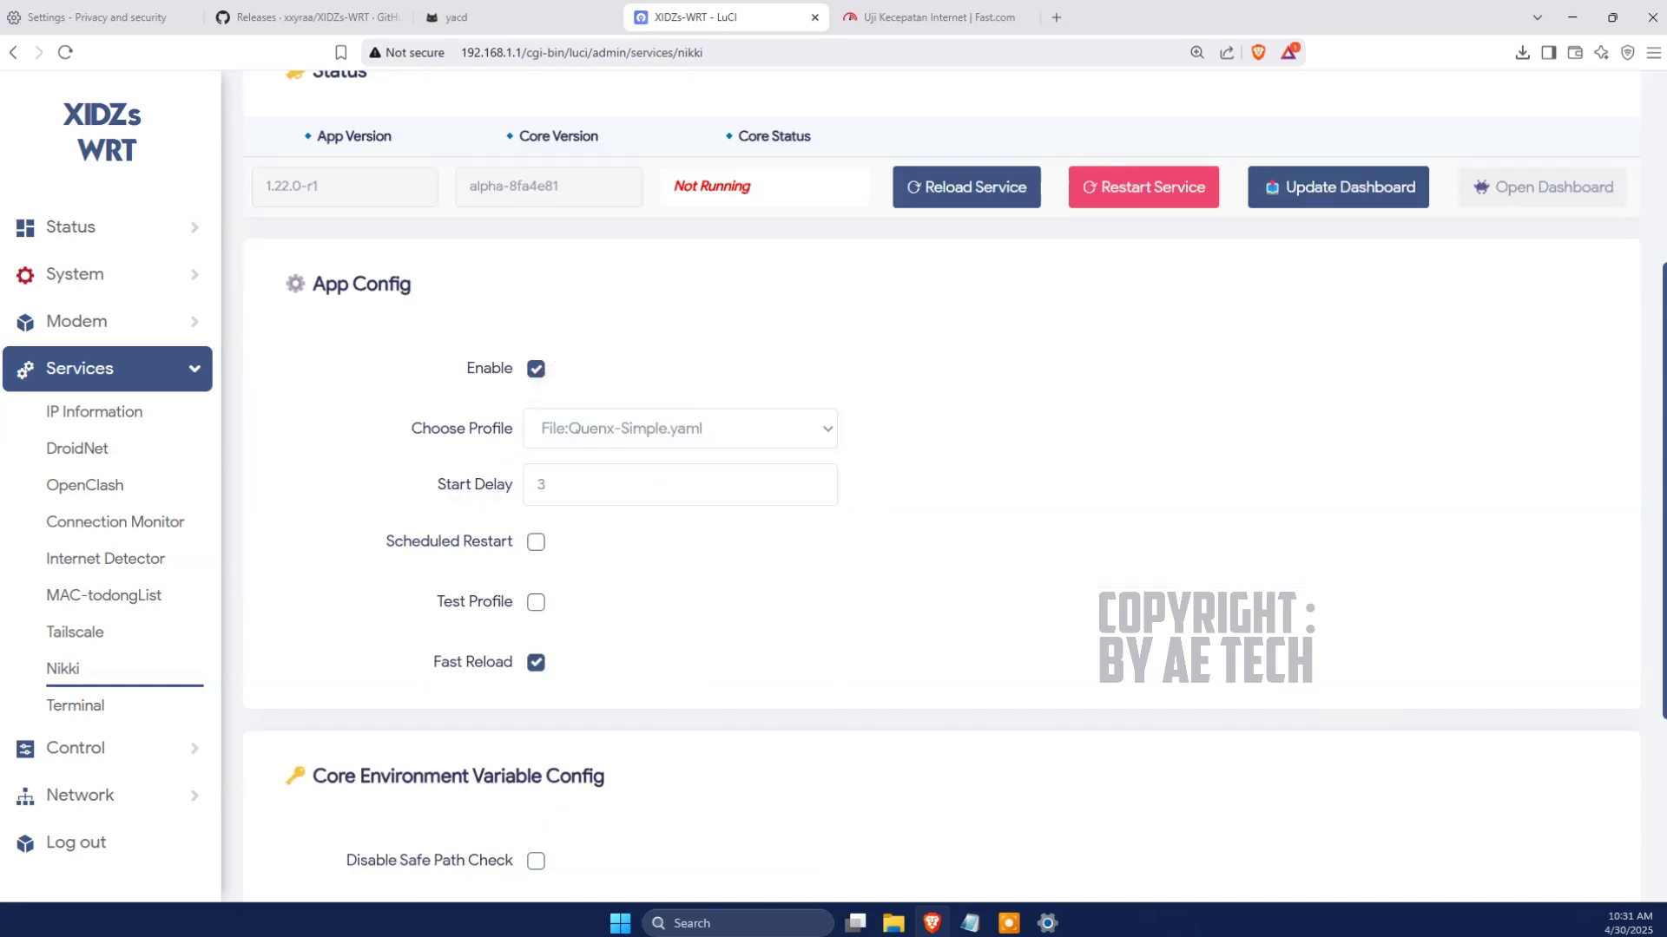
scroll(942, 486, down, 4)
click(1355, 795)
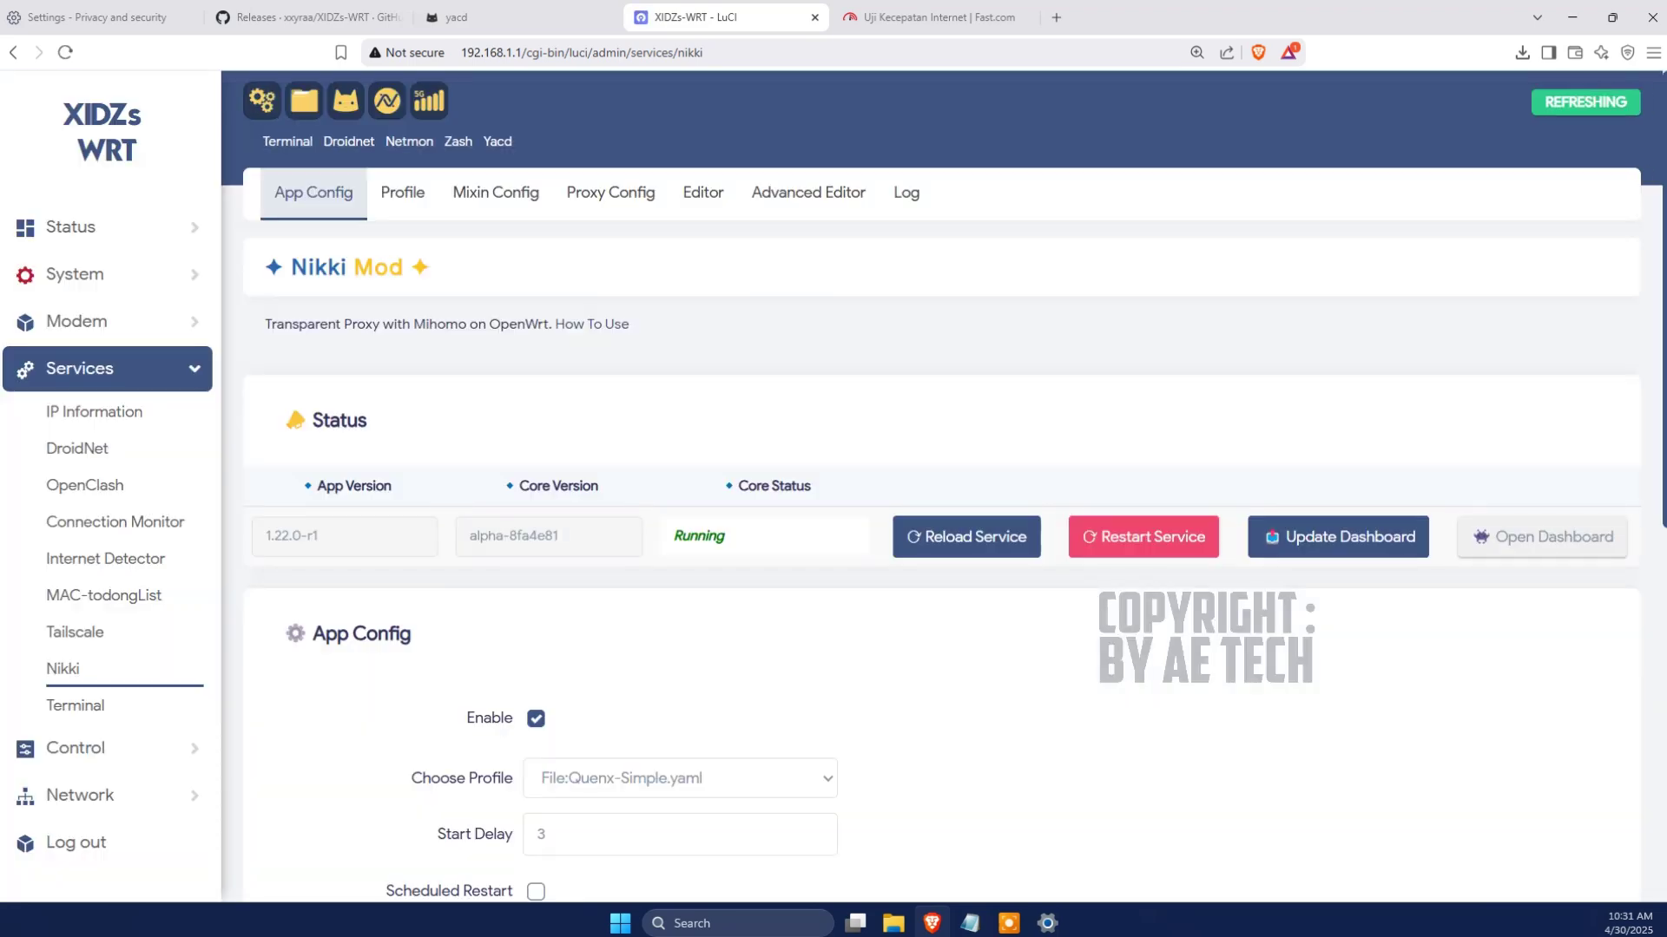
Step: Try to open the Nikki dashboard, reload its page repeatedly, and close it
click(1520, 537)
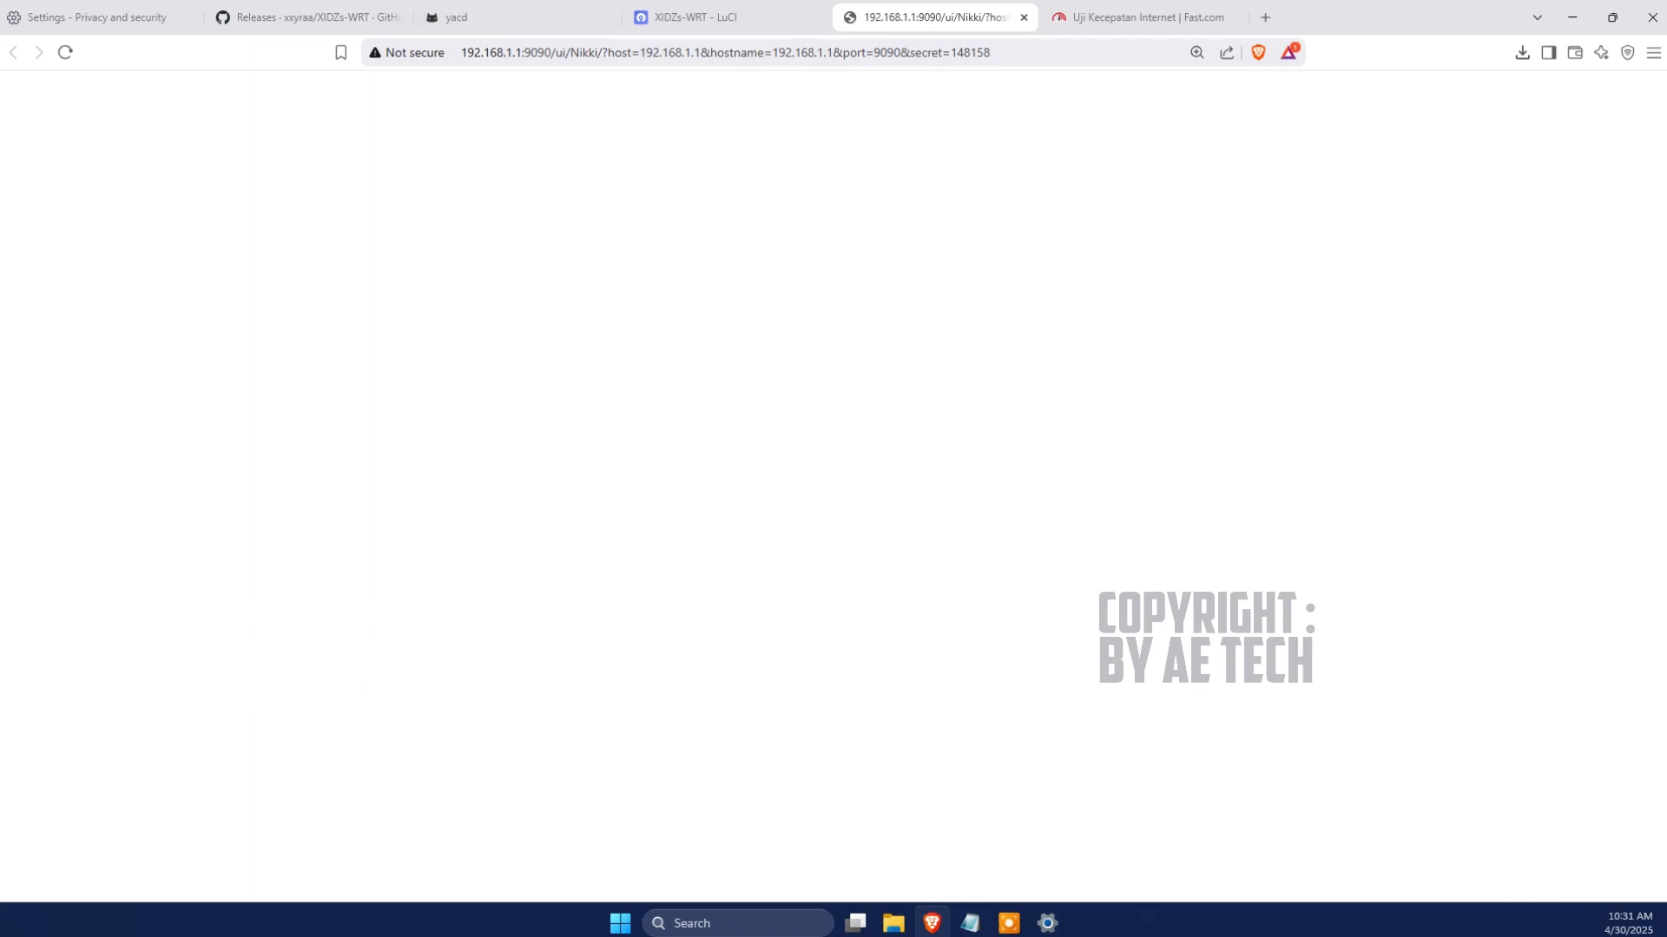
click(62, 52)
click(63, 52)
click(63, 52)
click(62, 52)
click(63, 52)
click(63, 52)
click(61, 52)
click(62, 52)
click(61, 52)
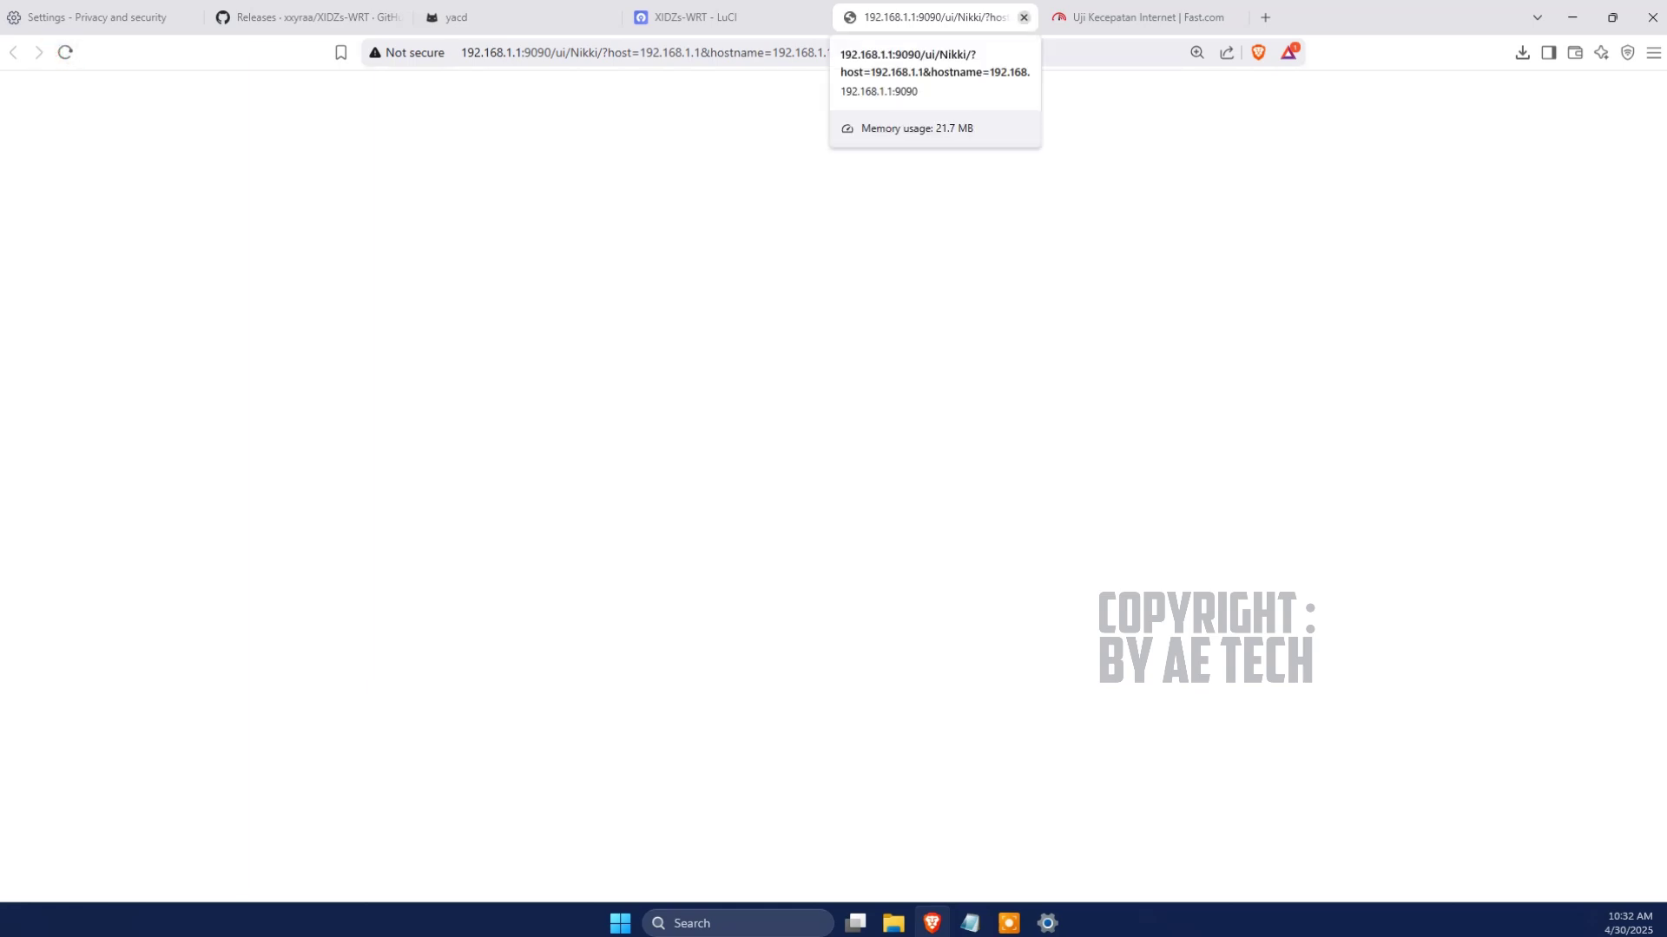
click(1023, 18)
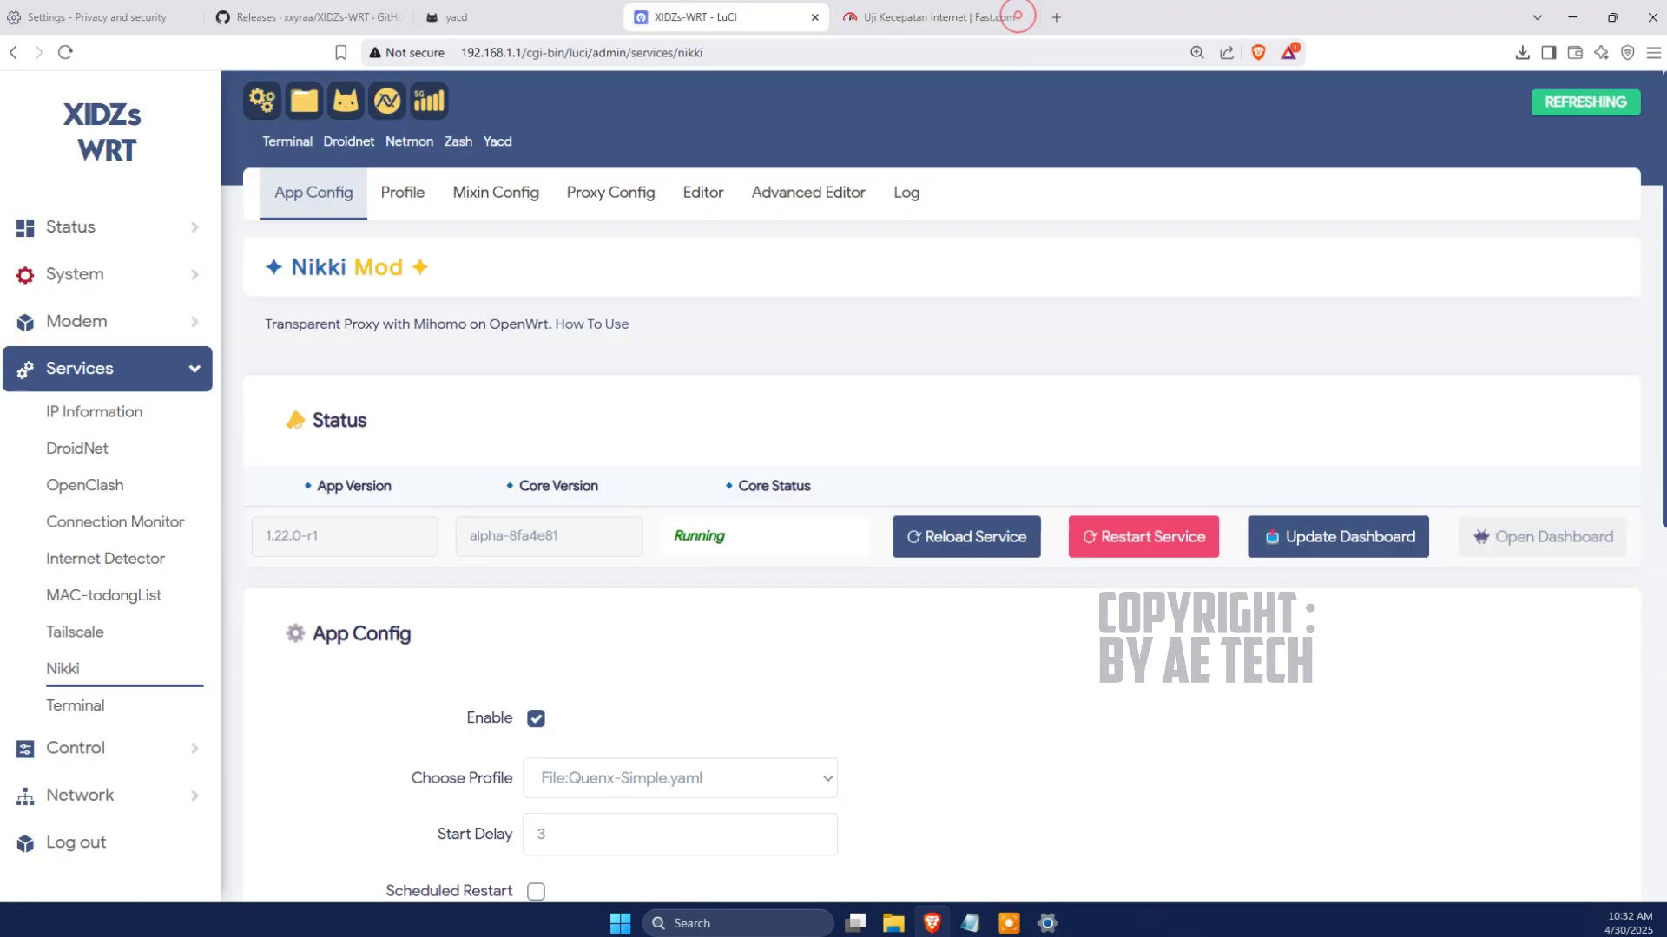
Step: Disable the Nikki service, save and apply the configuration, and return to the router's status overview
scroll(944, 486, down, 8)
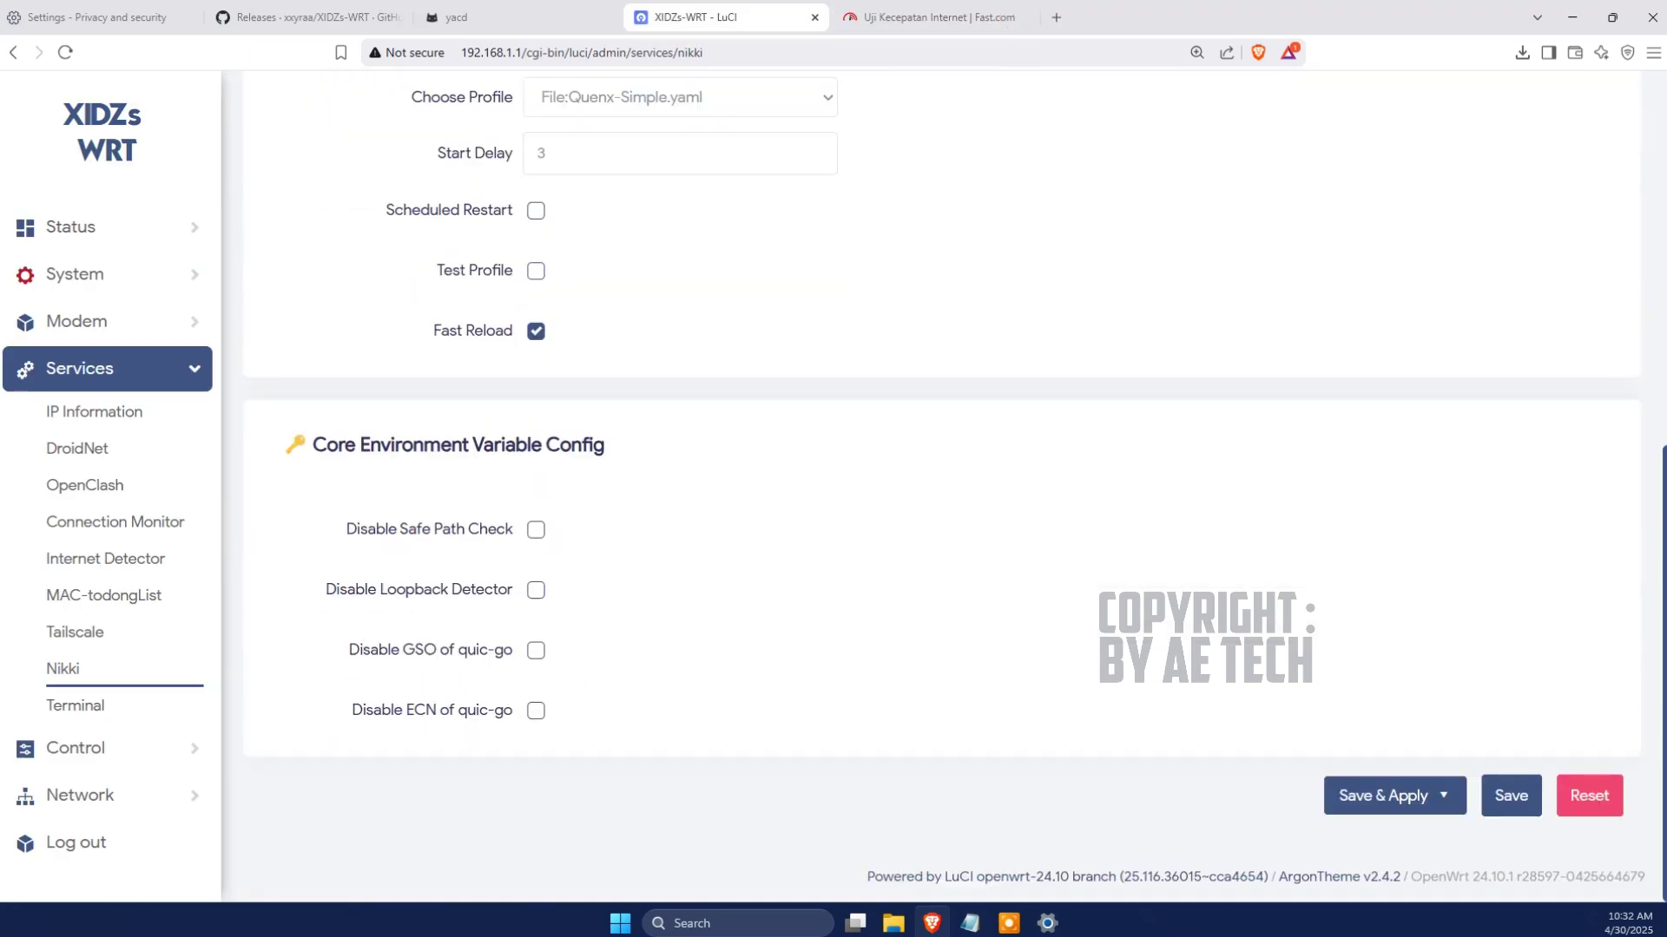
scroll(944, 486, up, 7)
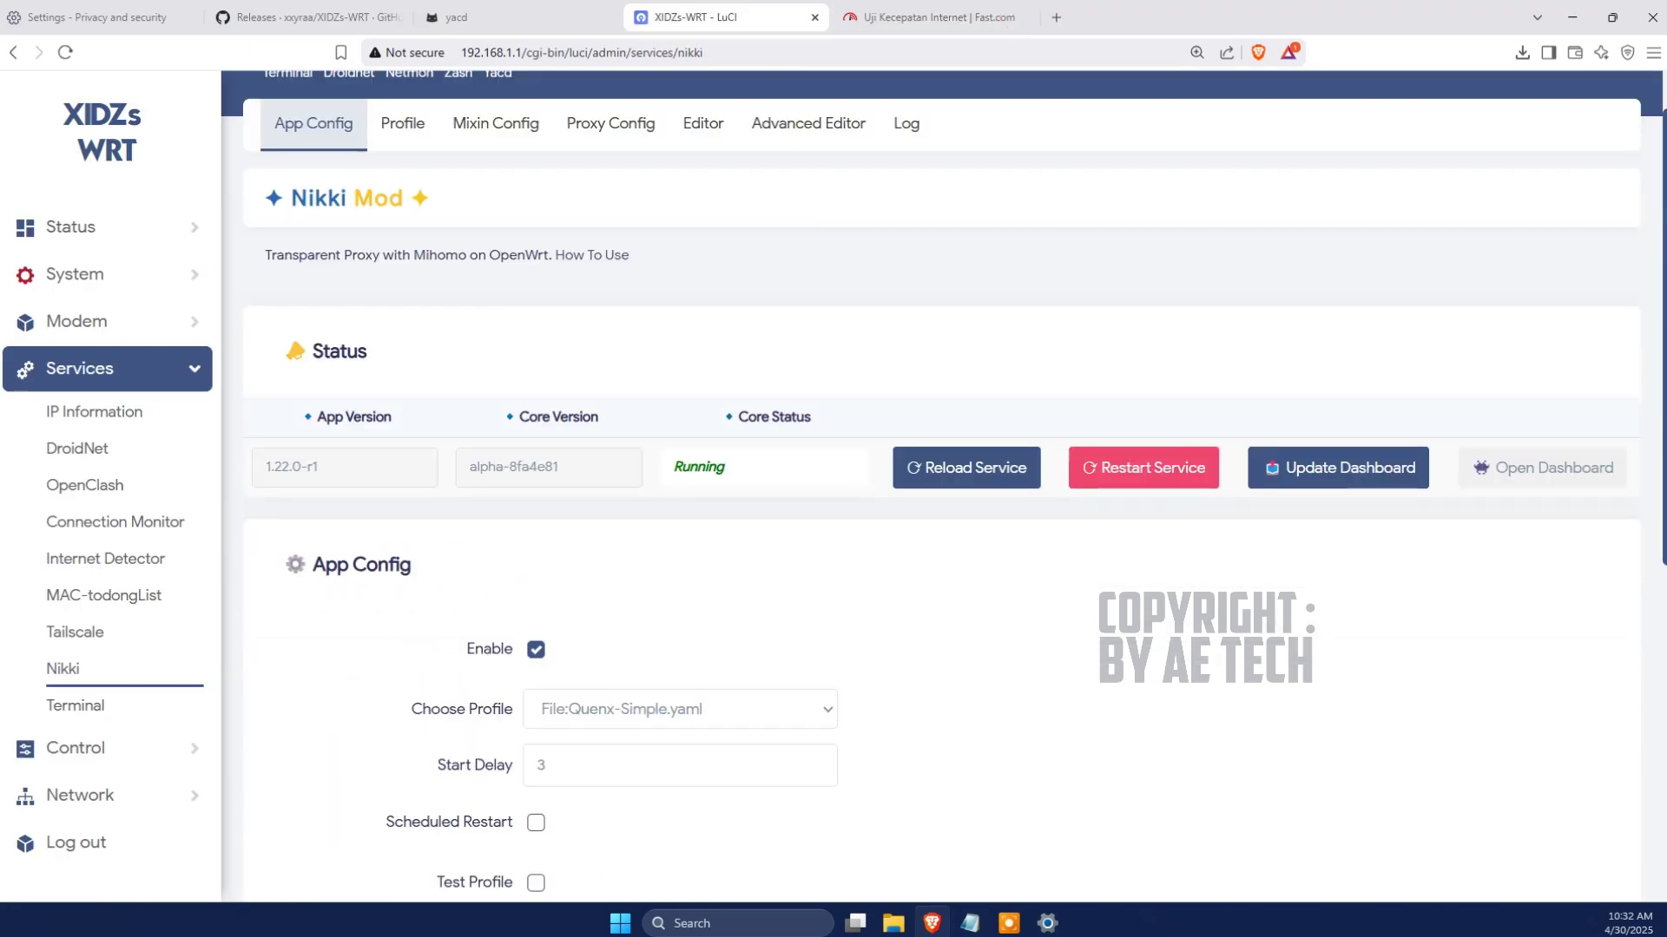
click(535, 649)
scroll(536, 649, down, 5)
scroll(944, 486, down, 2)
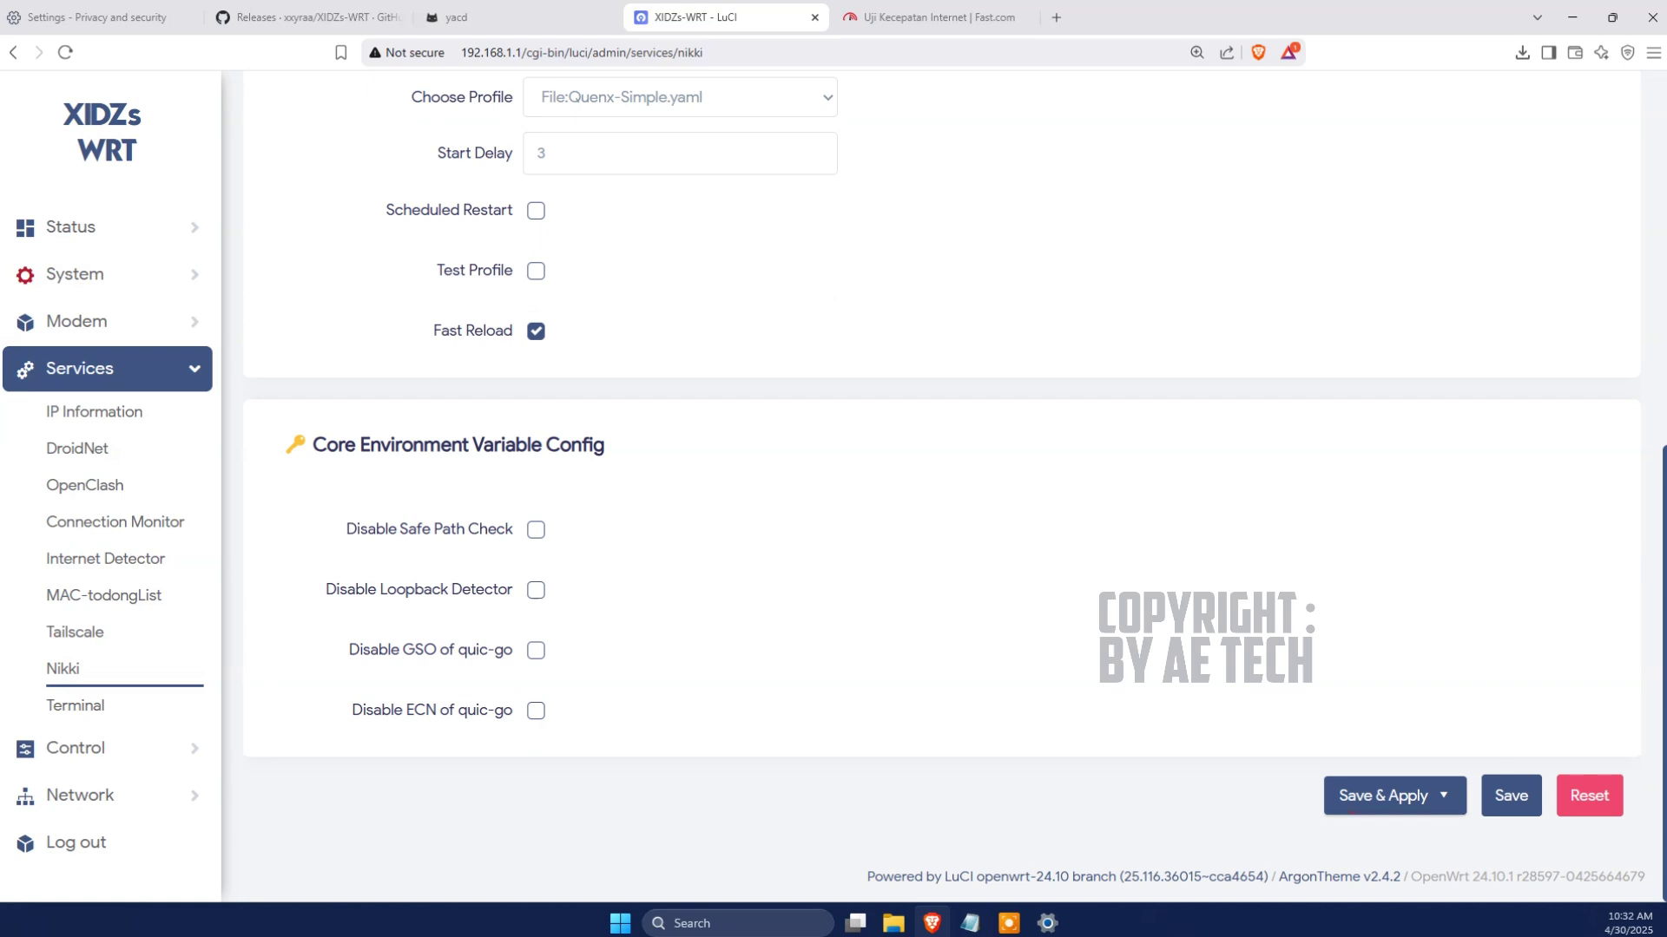
click(1376, 796)
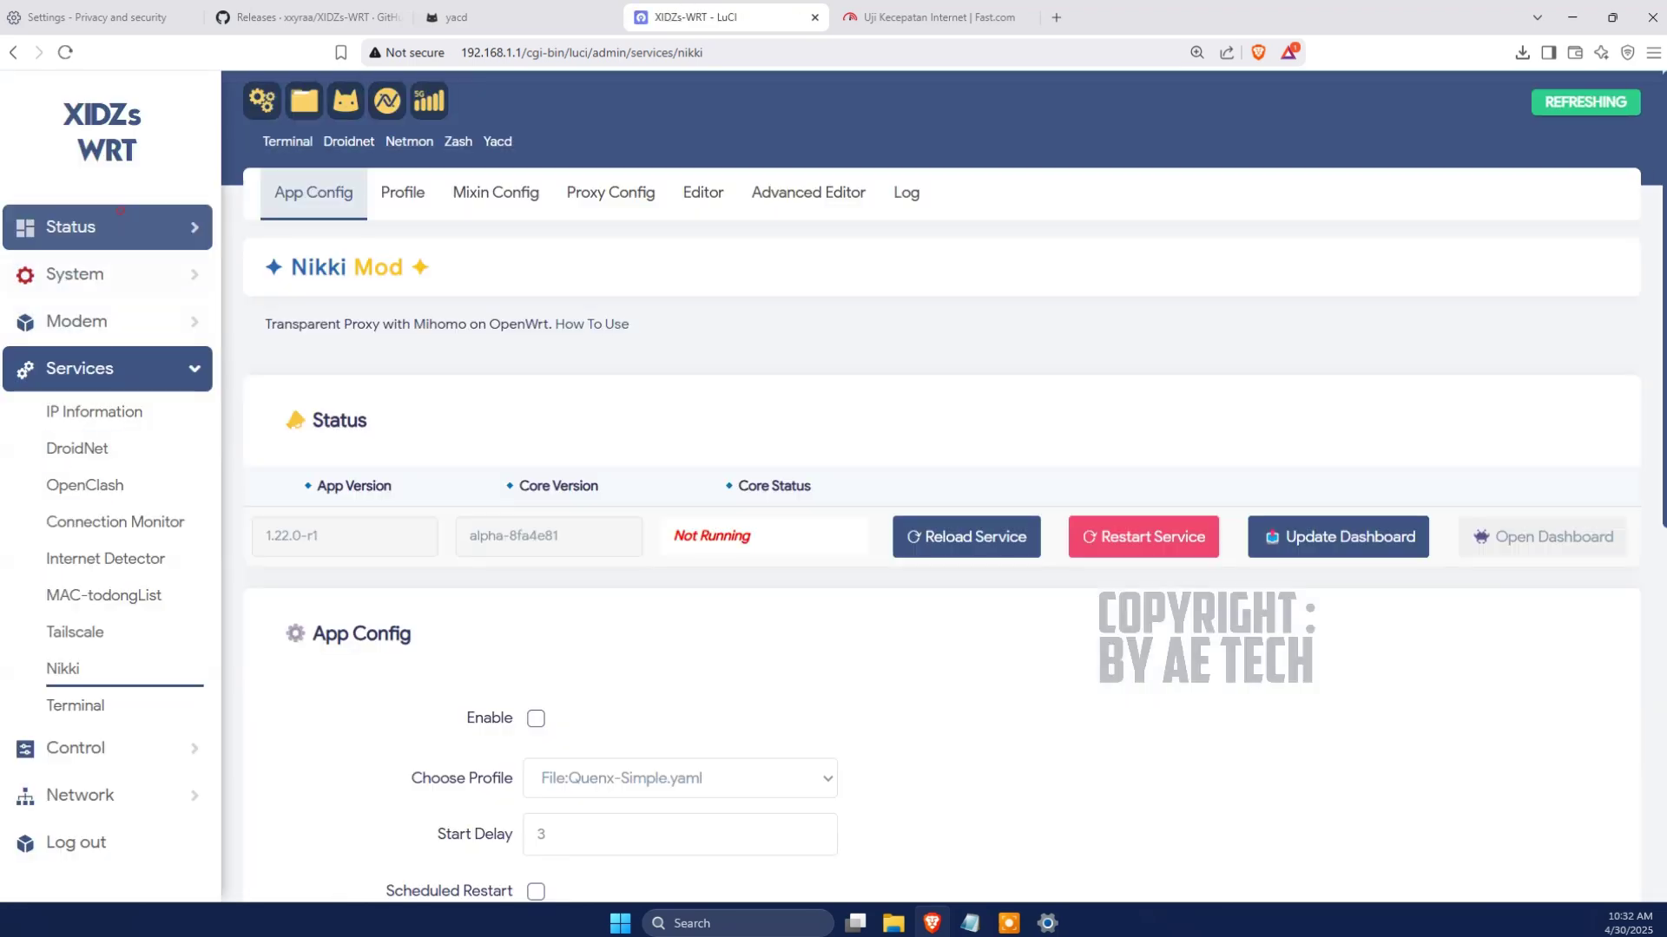
click(122, 227)
click(124, 266)
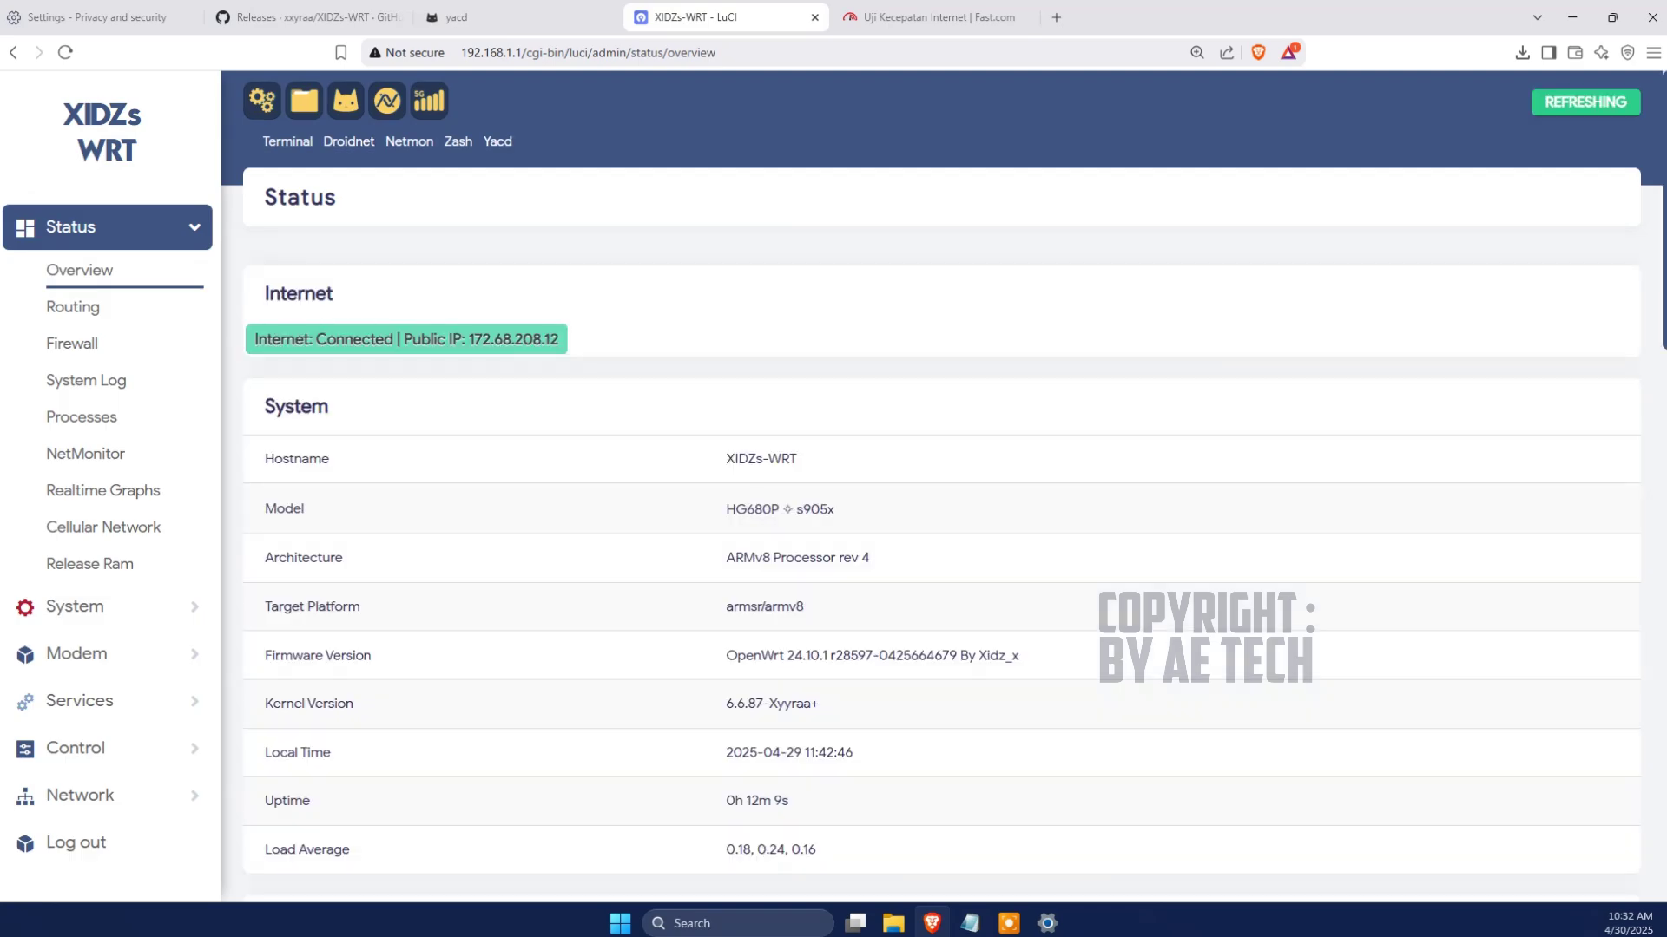
Step: Examine the firmware images and release notes on the XIDZs-WRT GitHub releases page, including the MOD-SDCARD builds and kernel information
click(305, 18)
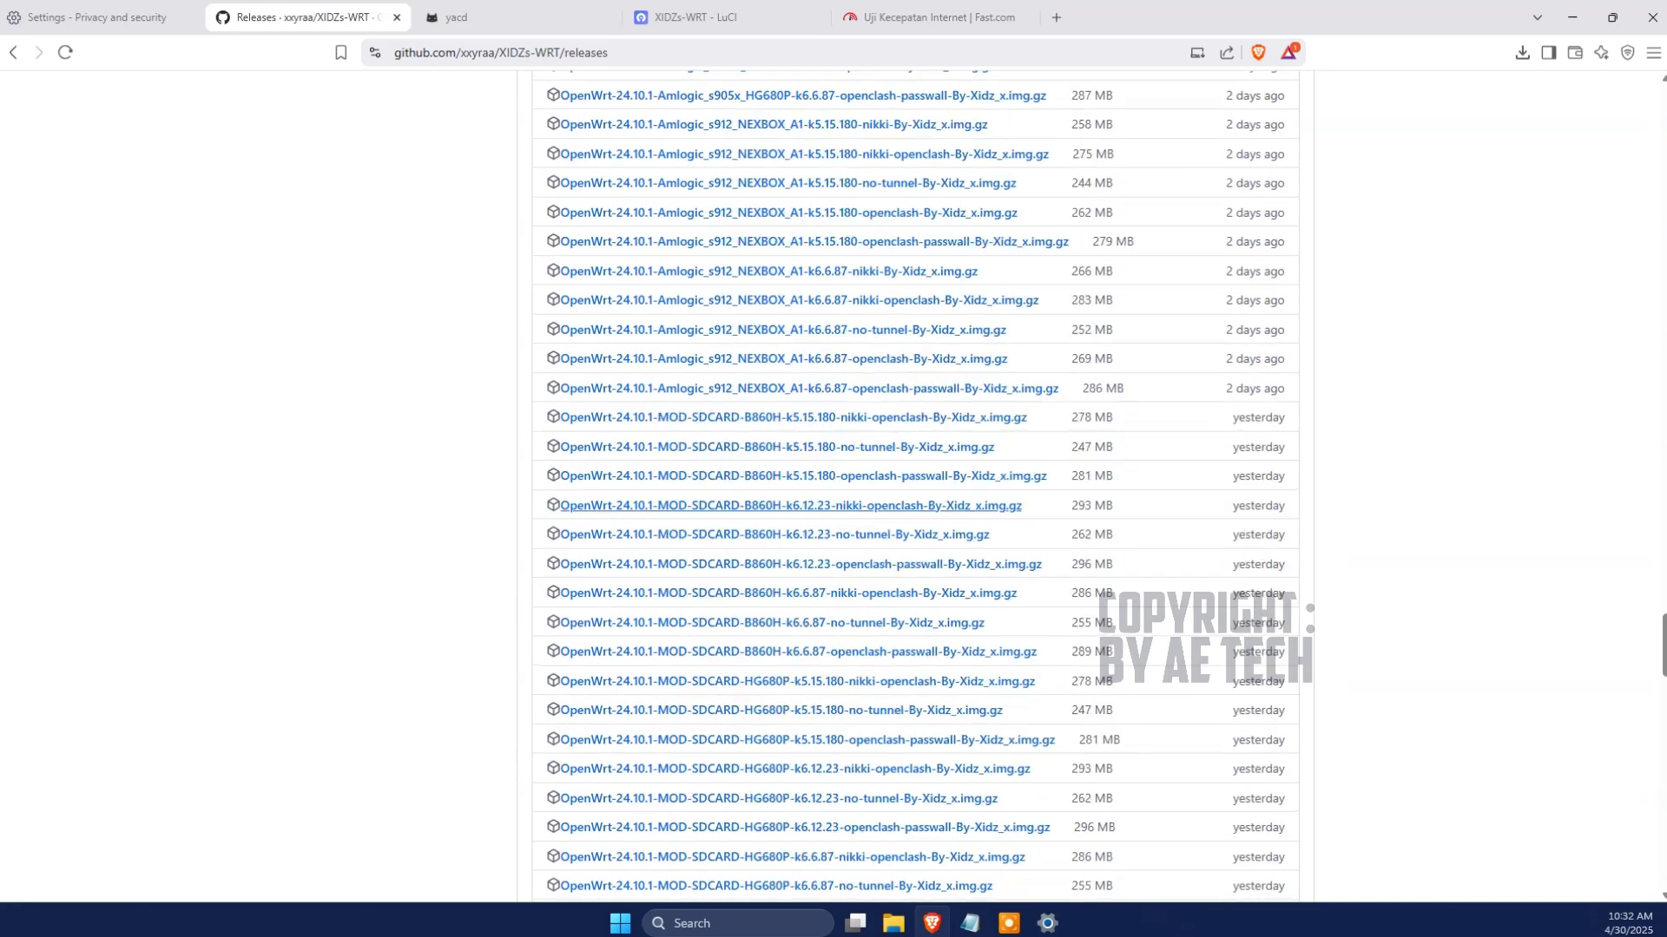
scroll(789, 505, down, 8)
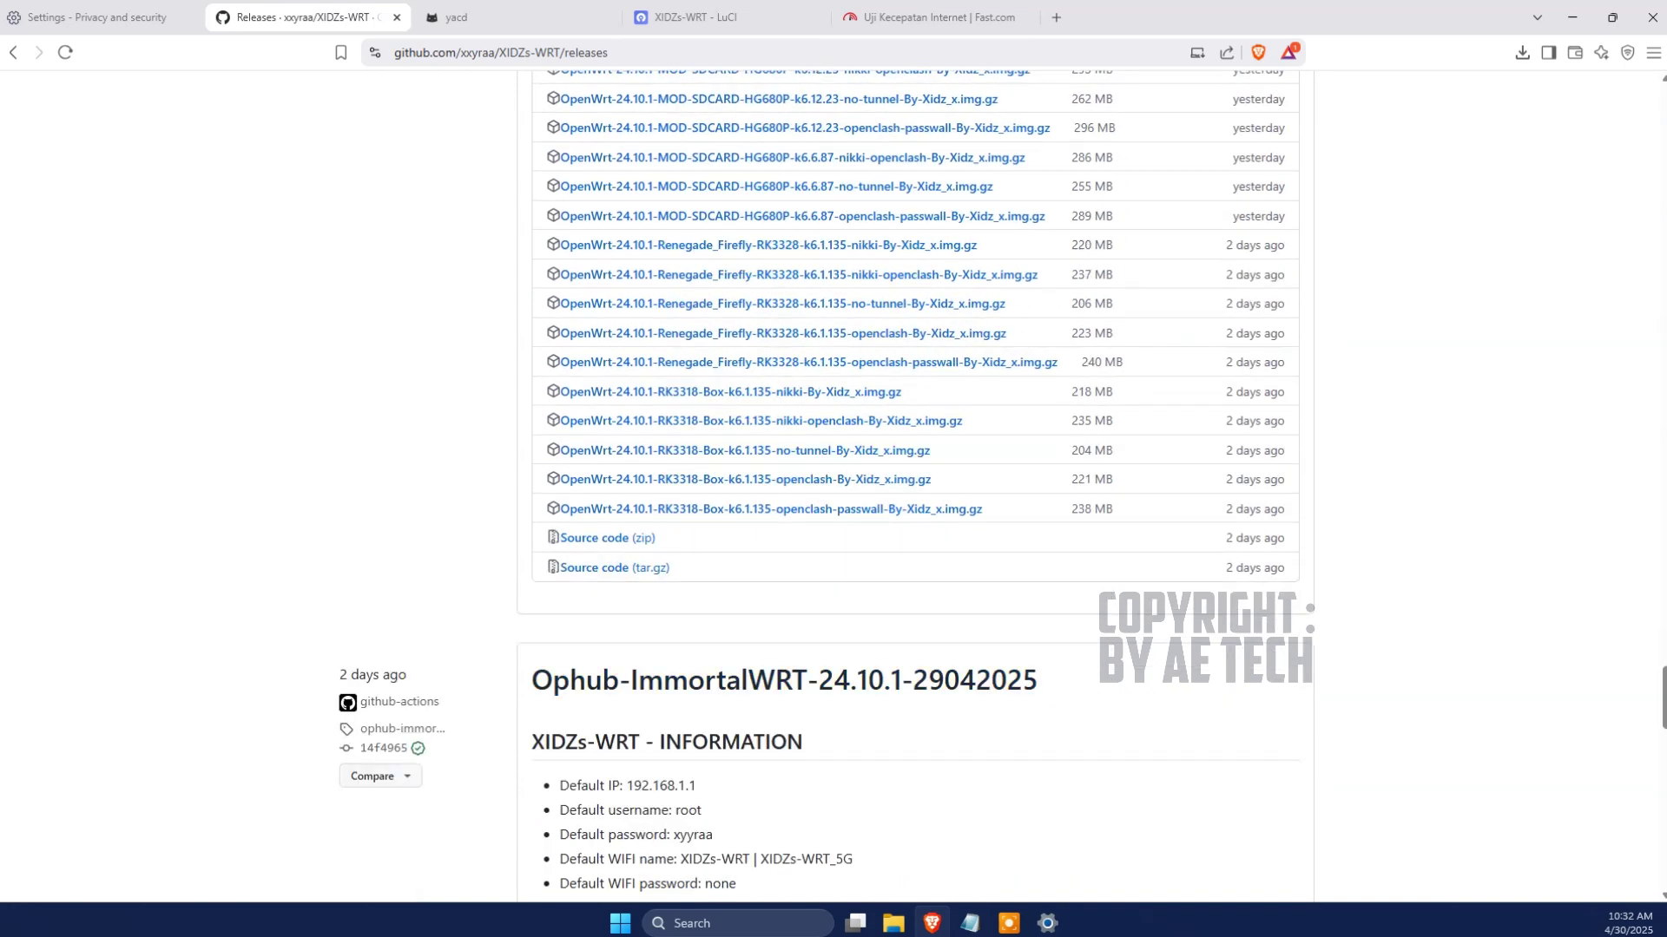
scroll(790, 506, down, 6)
scroll(782, 711, up, 12)
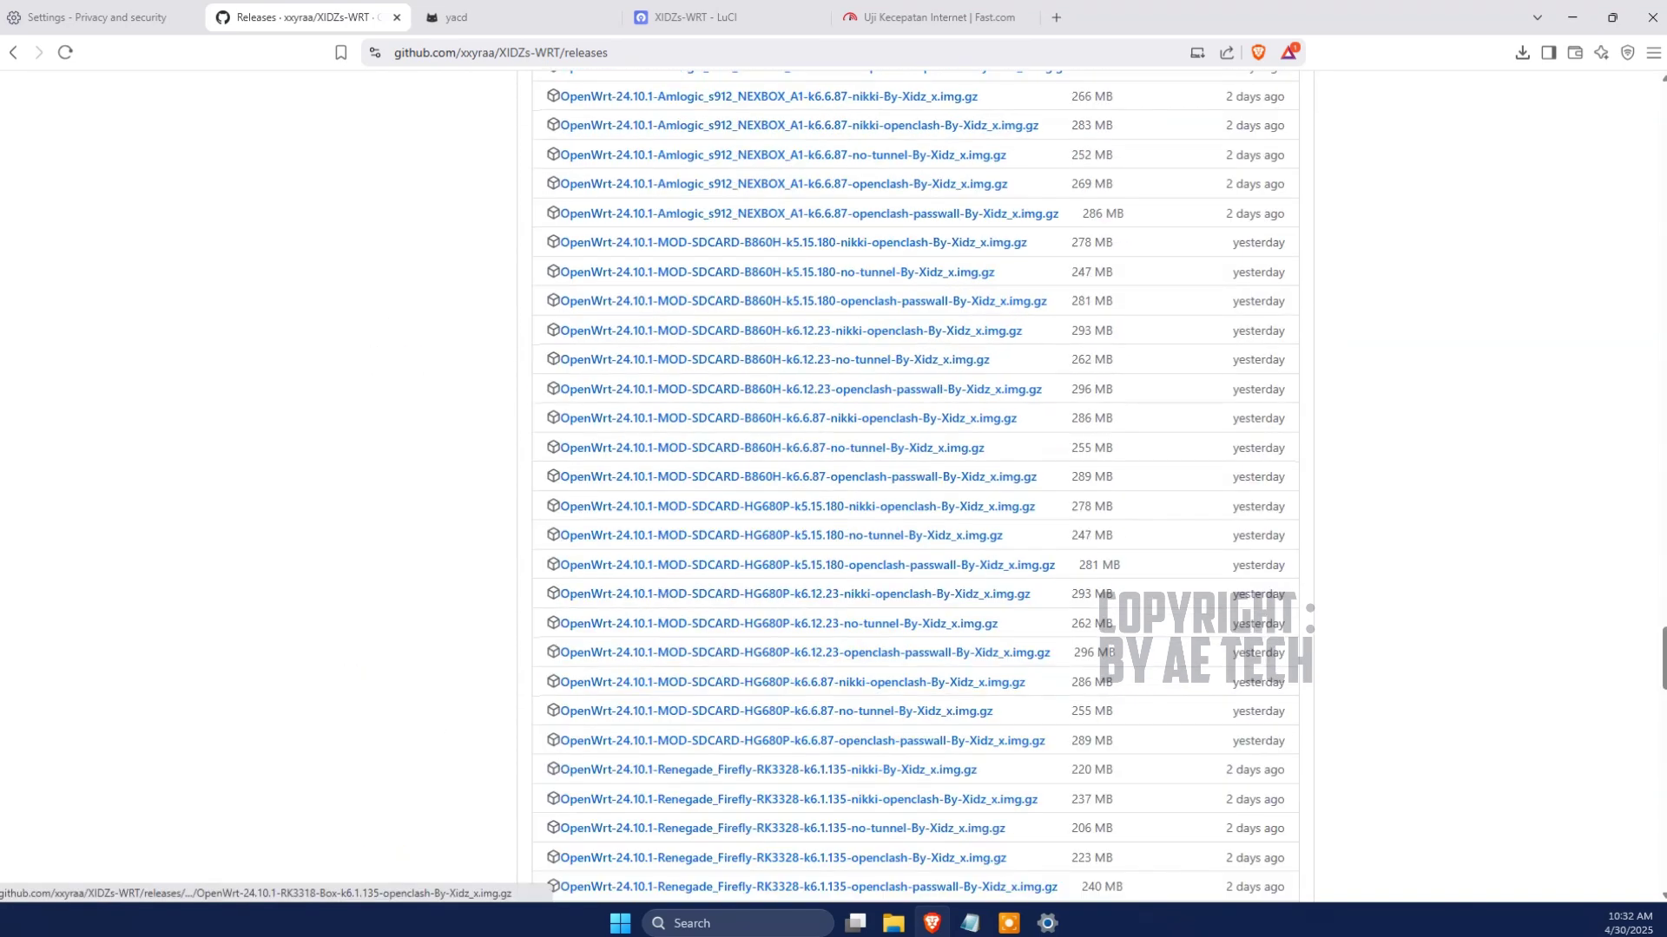
scroll(781, 711, up, 1)
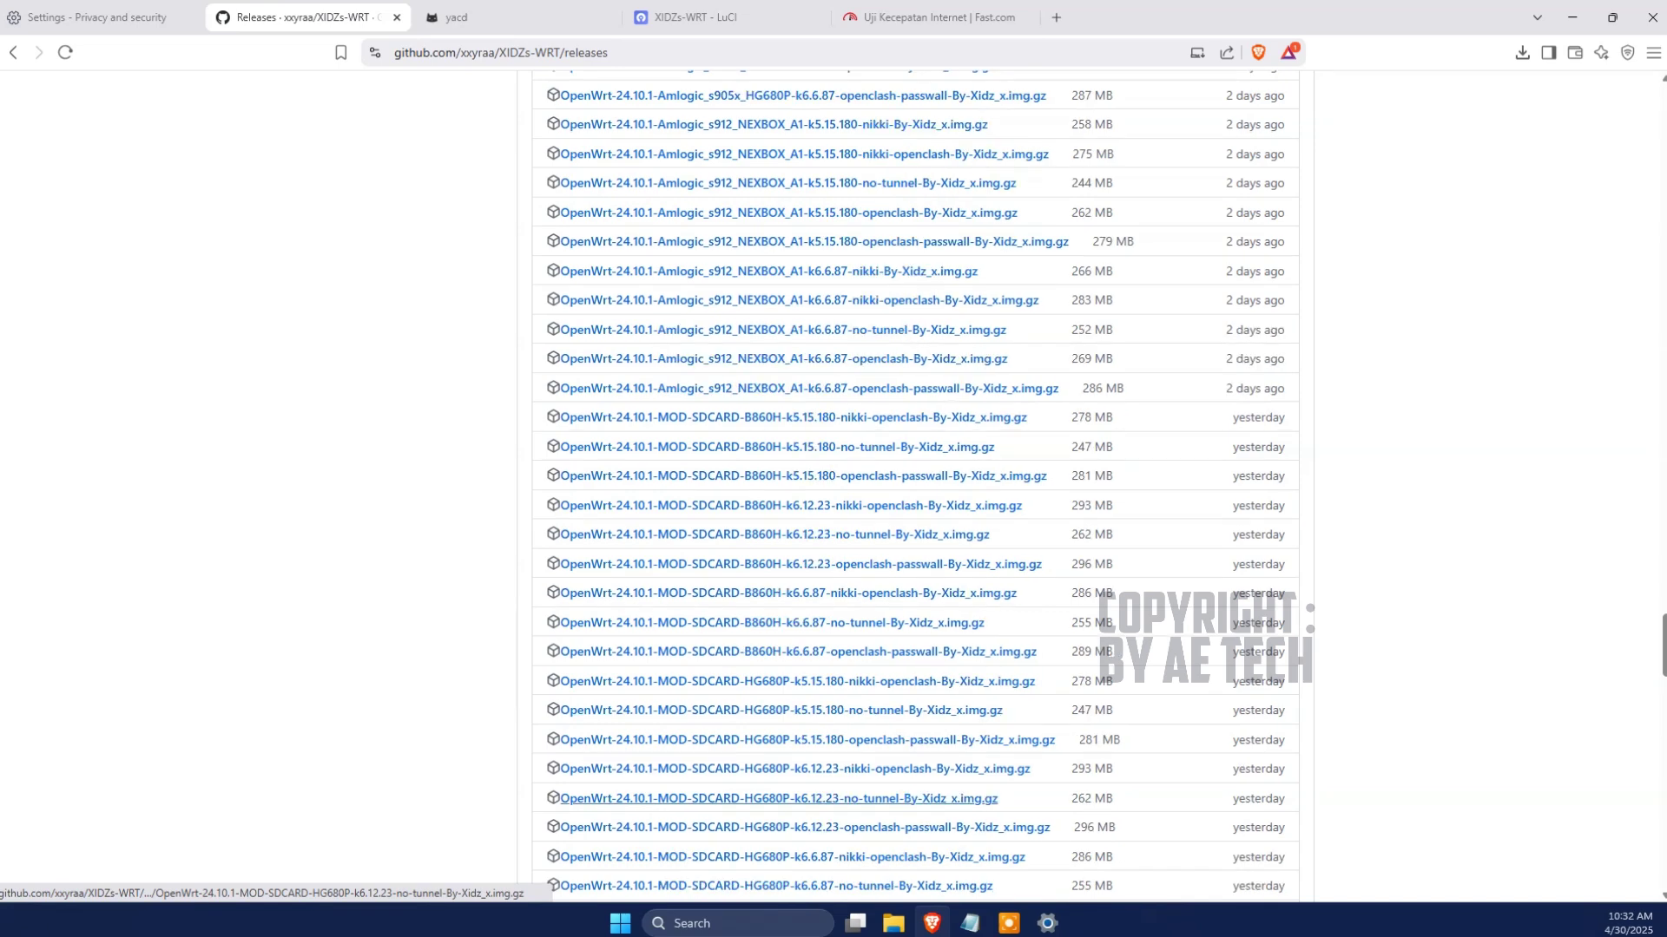
scroll(764, 478, down, 4)
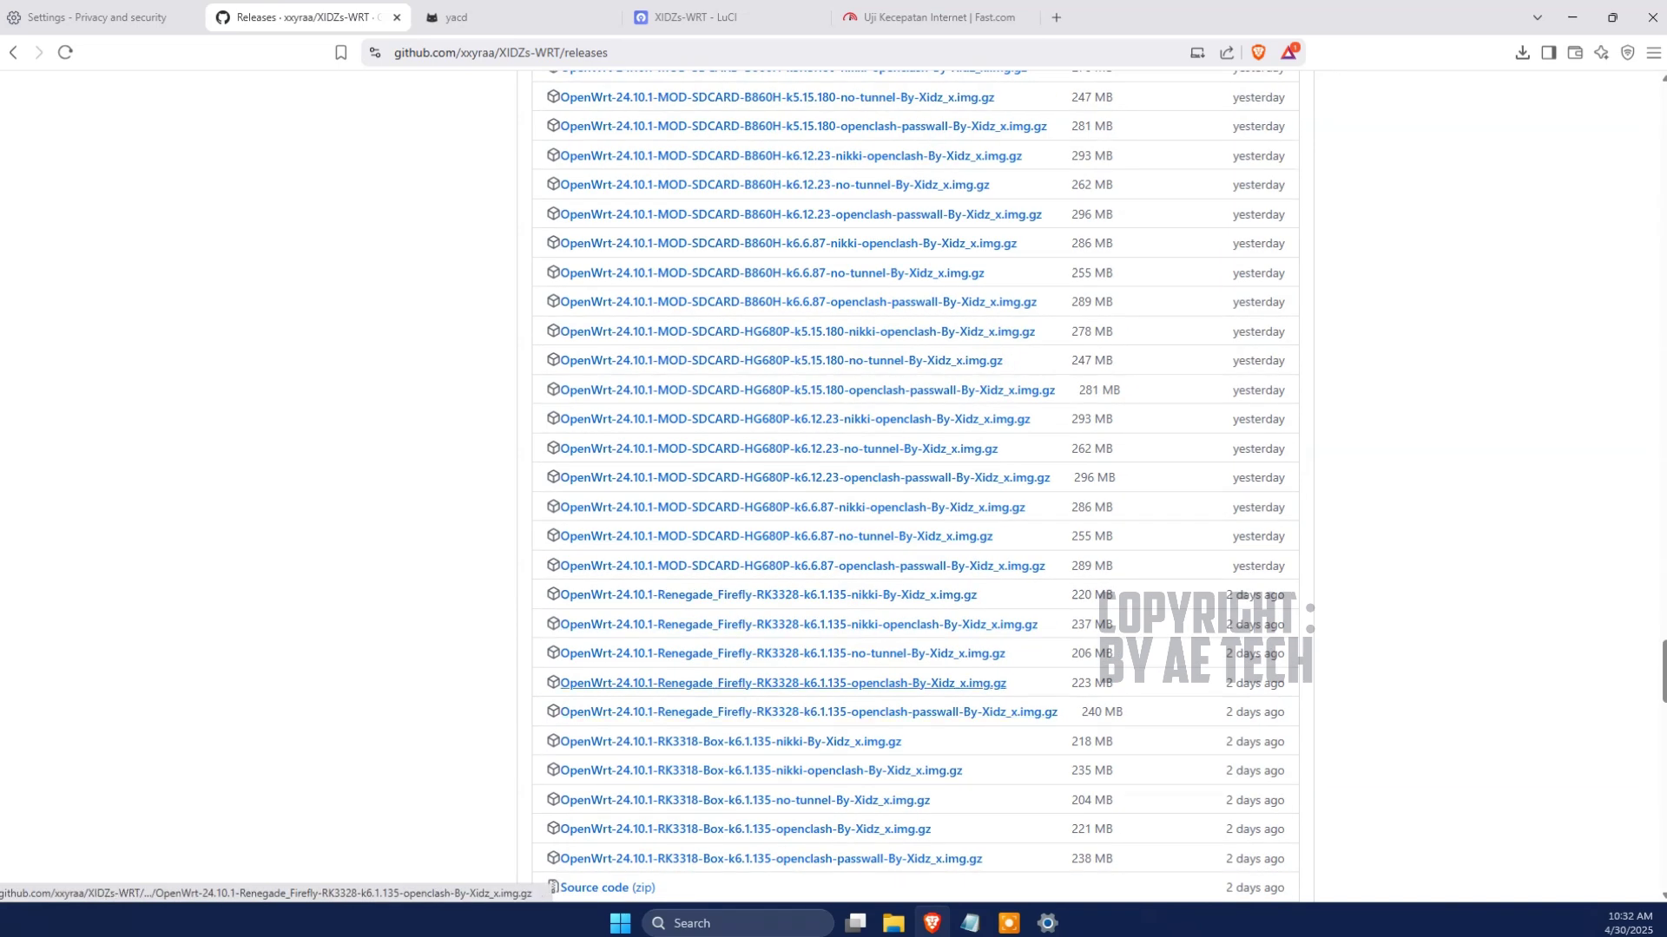
scroll(763, 770, down, 20)
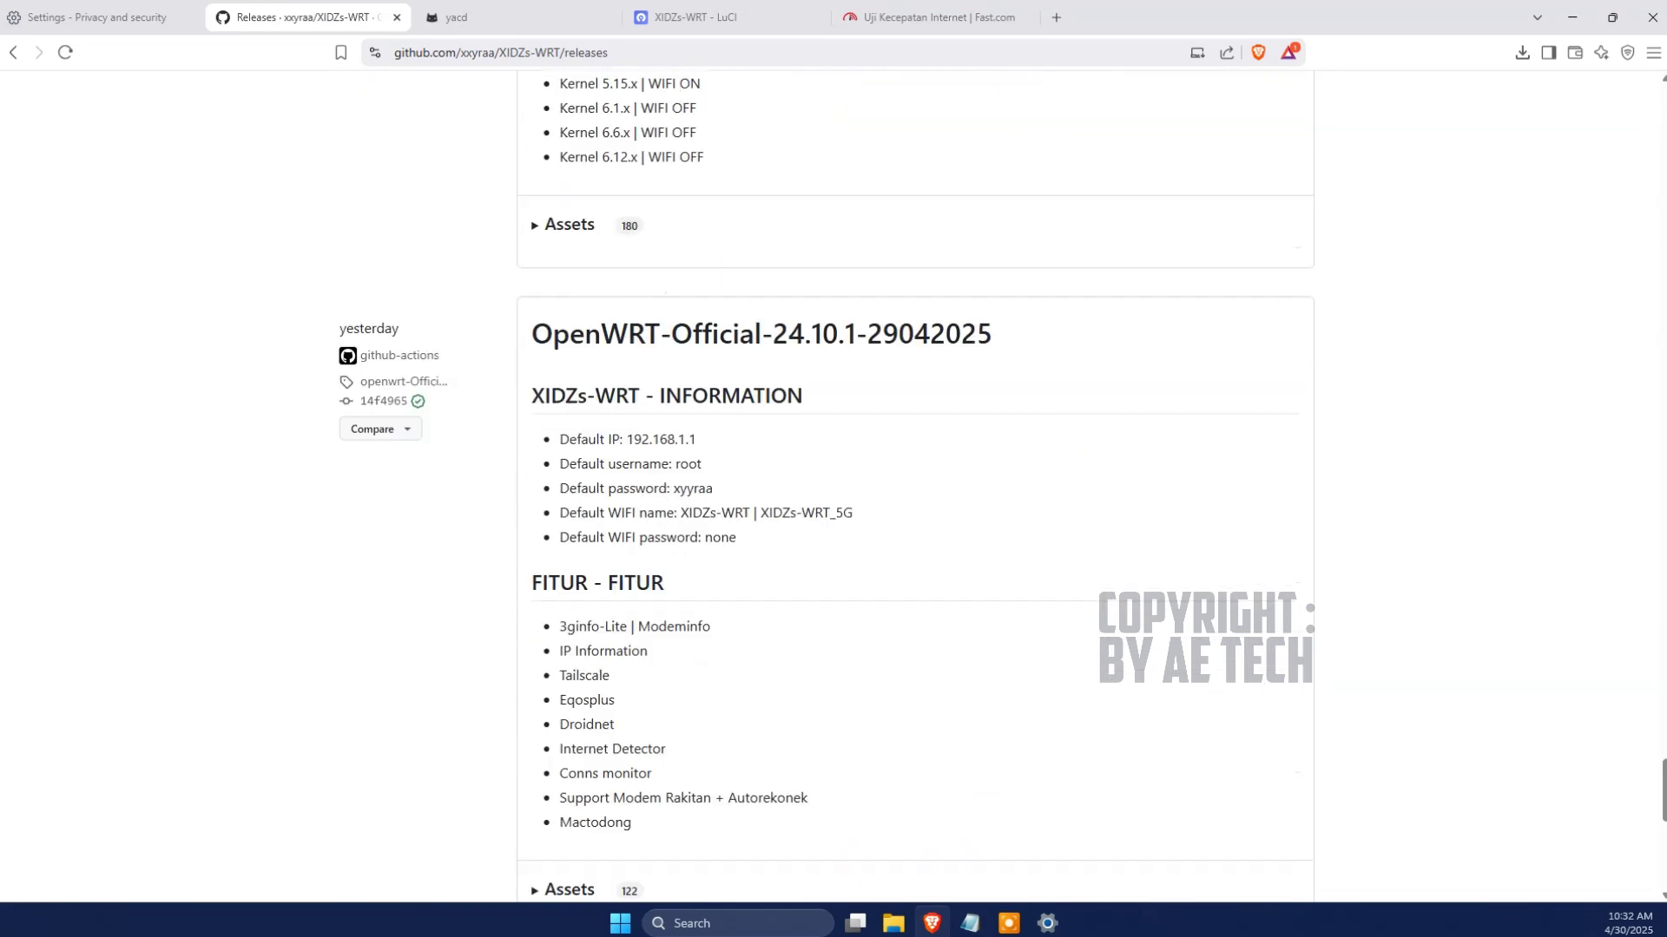
scroll(764, 770, up, 5)
scroll(764, 477, up, 3)
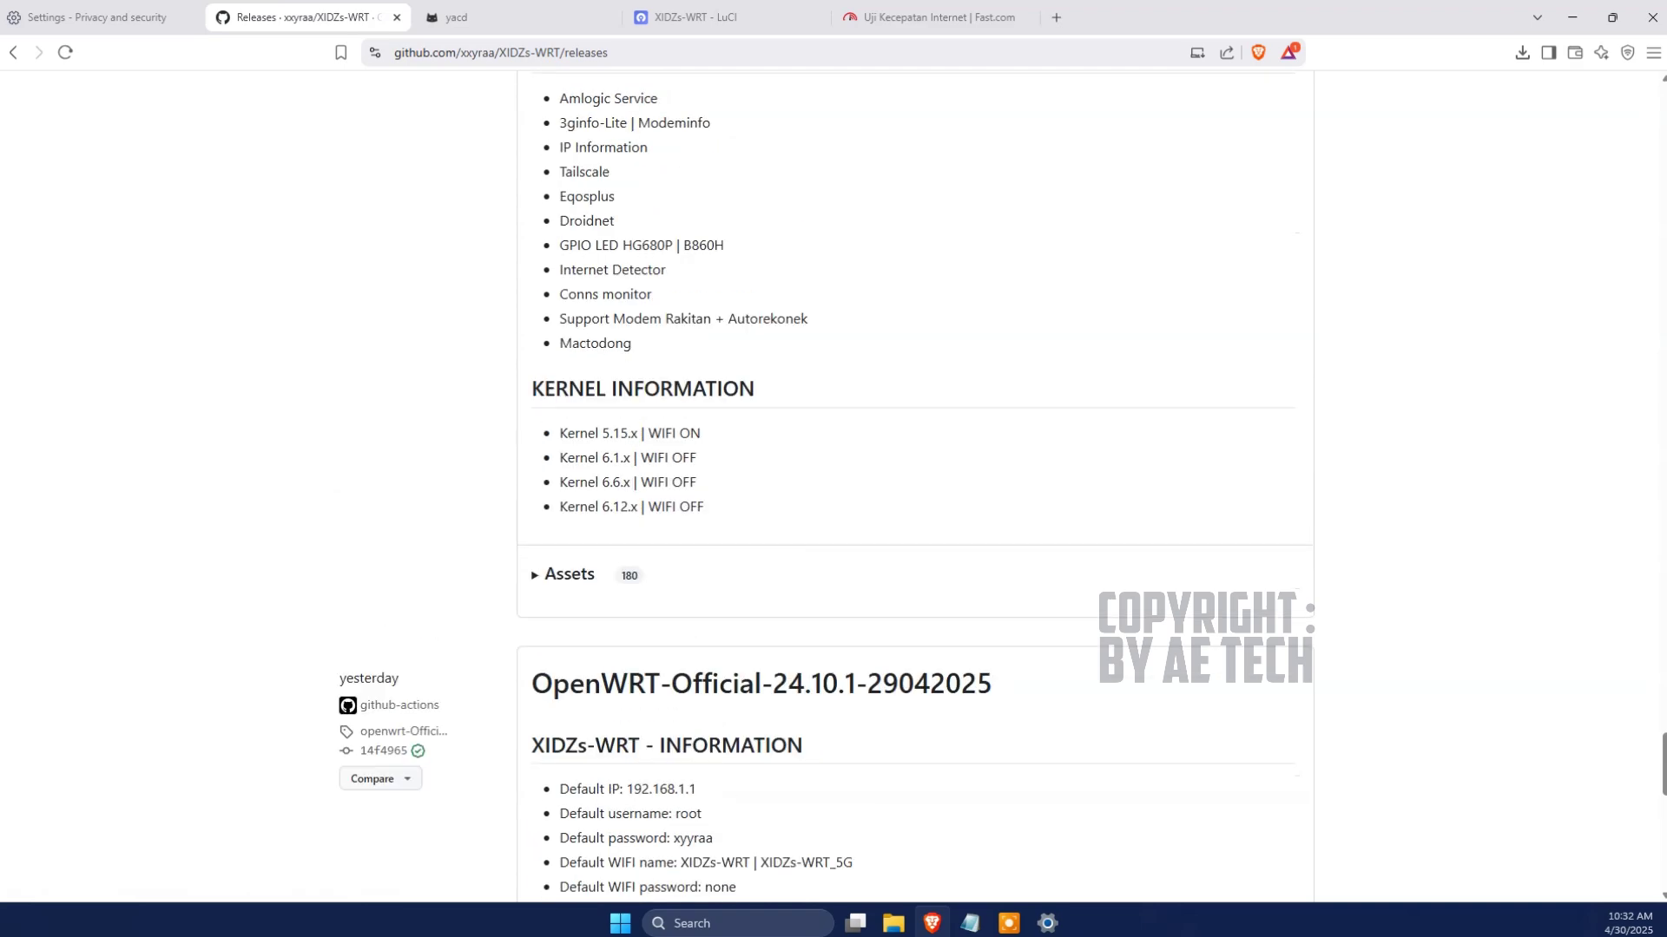
scroll(764, 478, down, 10)
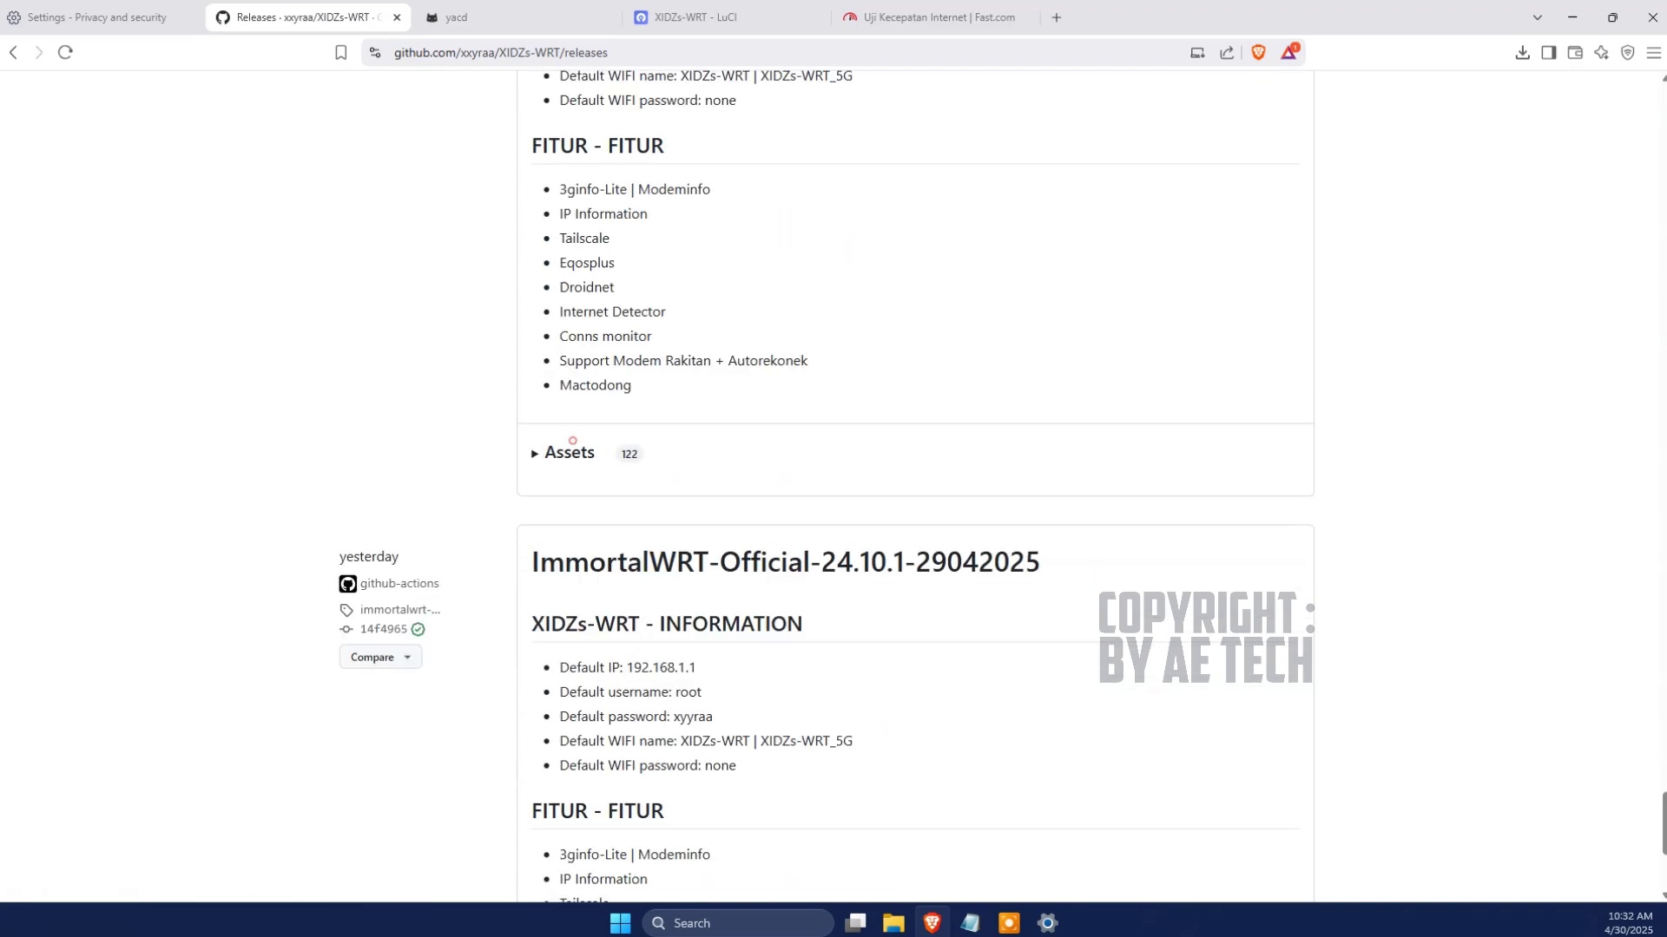
Step: Expand the assets of the OpenWRT-Official-24.10.1-29042025 release and look through its device images
click(570, 453)
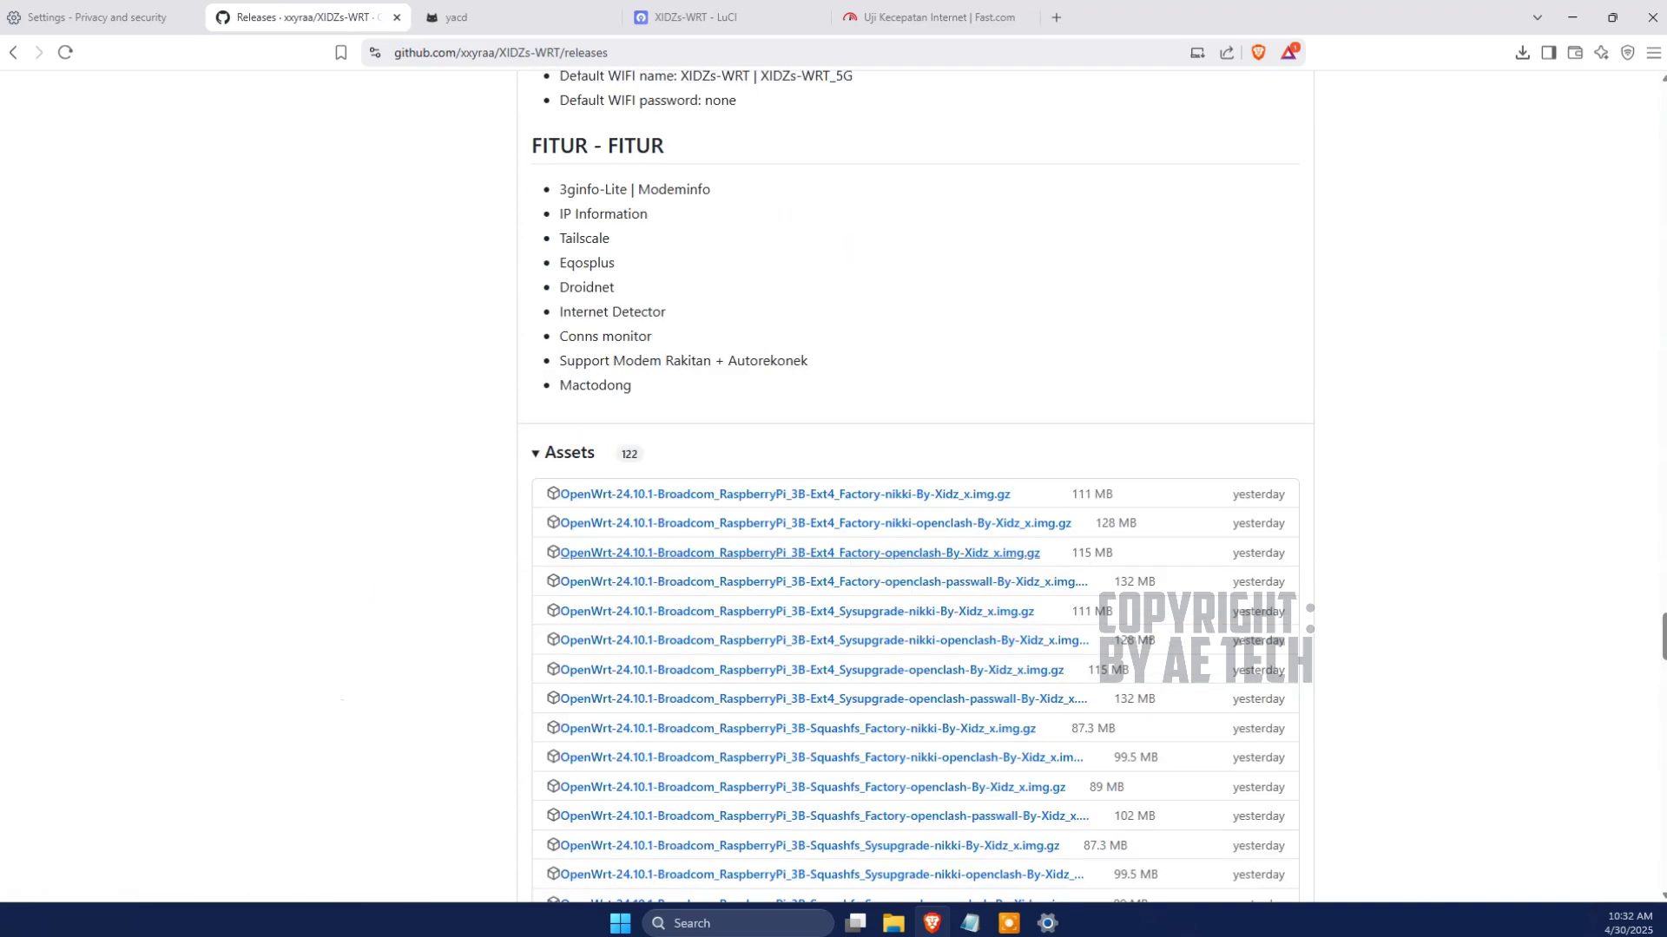
scroll(651, 555, down, 4)
scroll(651, 556, down, 5)
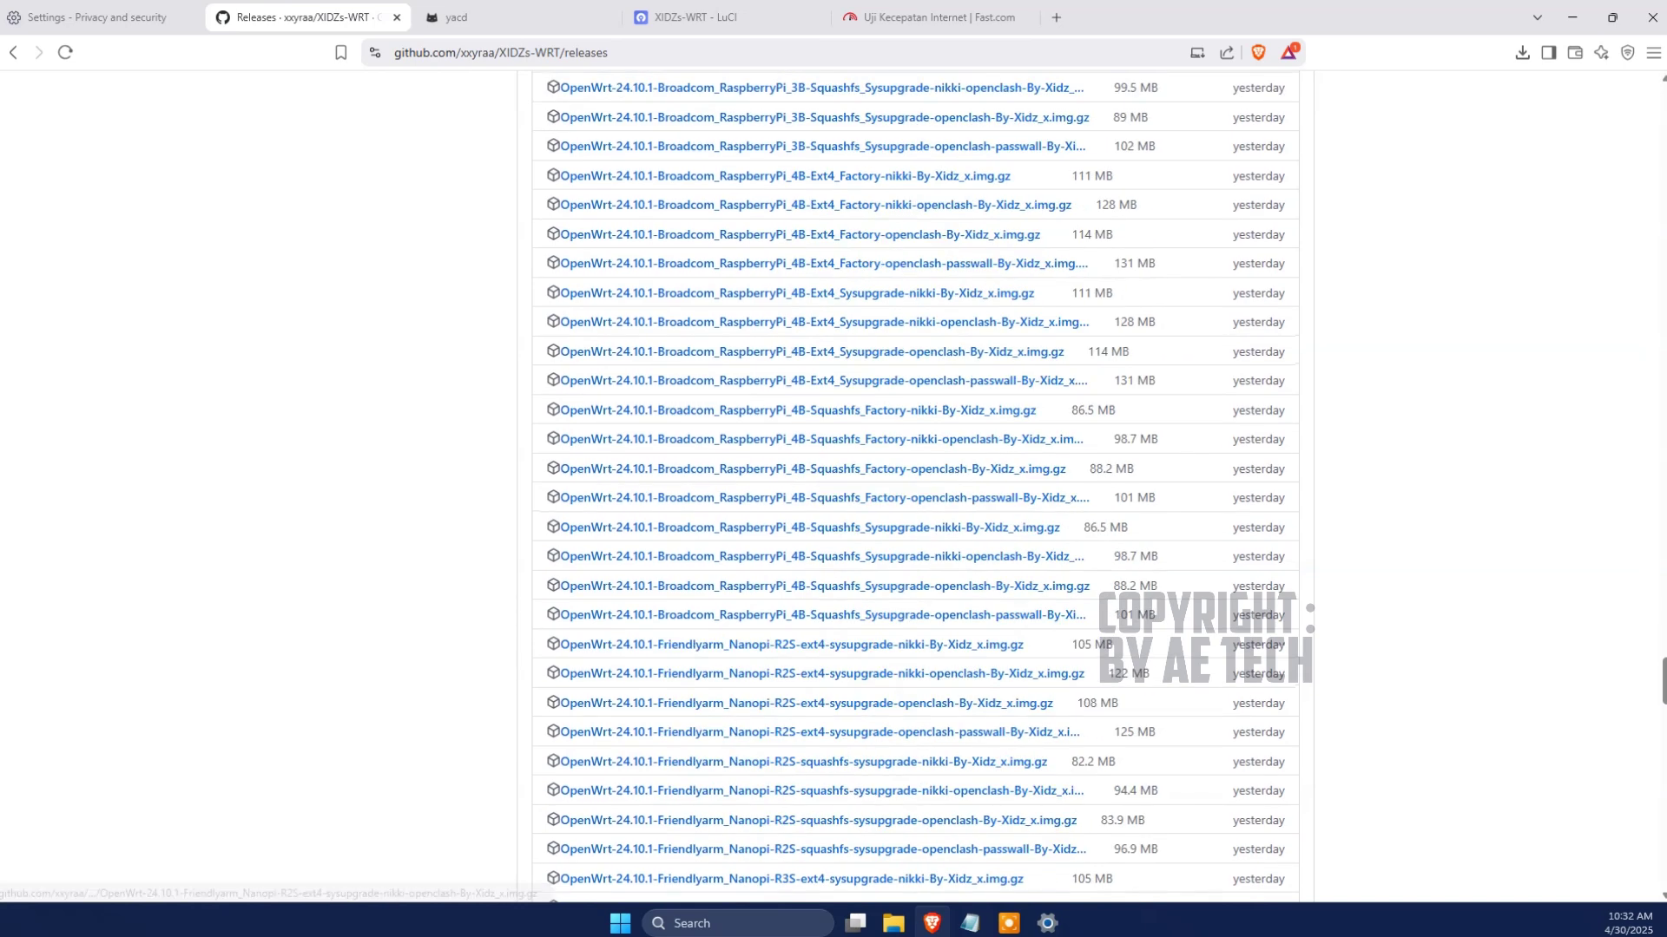
scroll(651, 555, down, 6)
scroll(651, 473, down, 5)
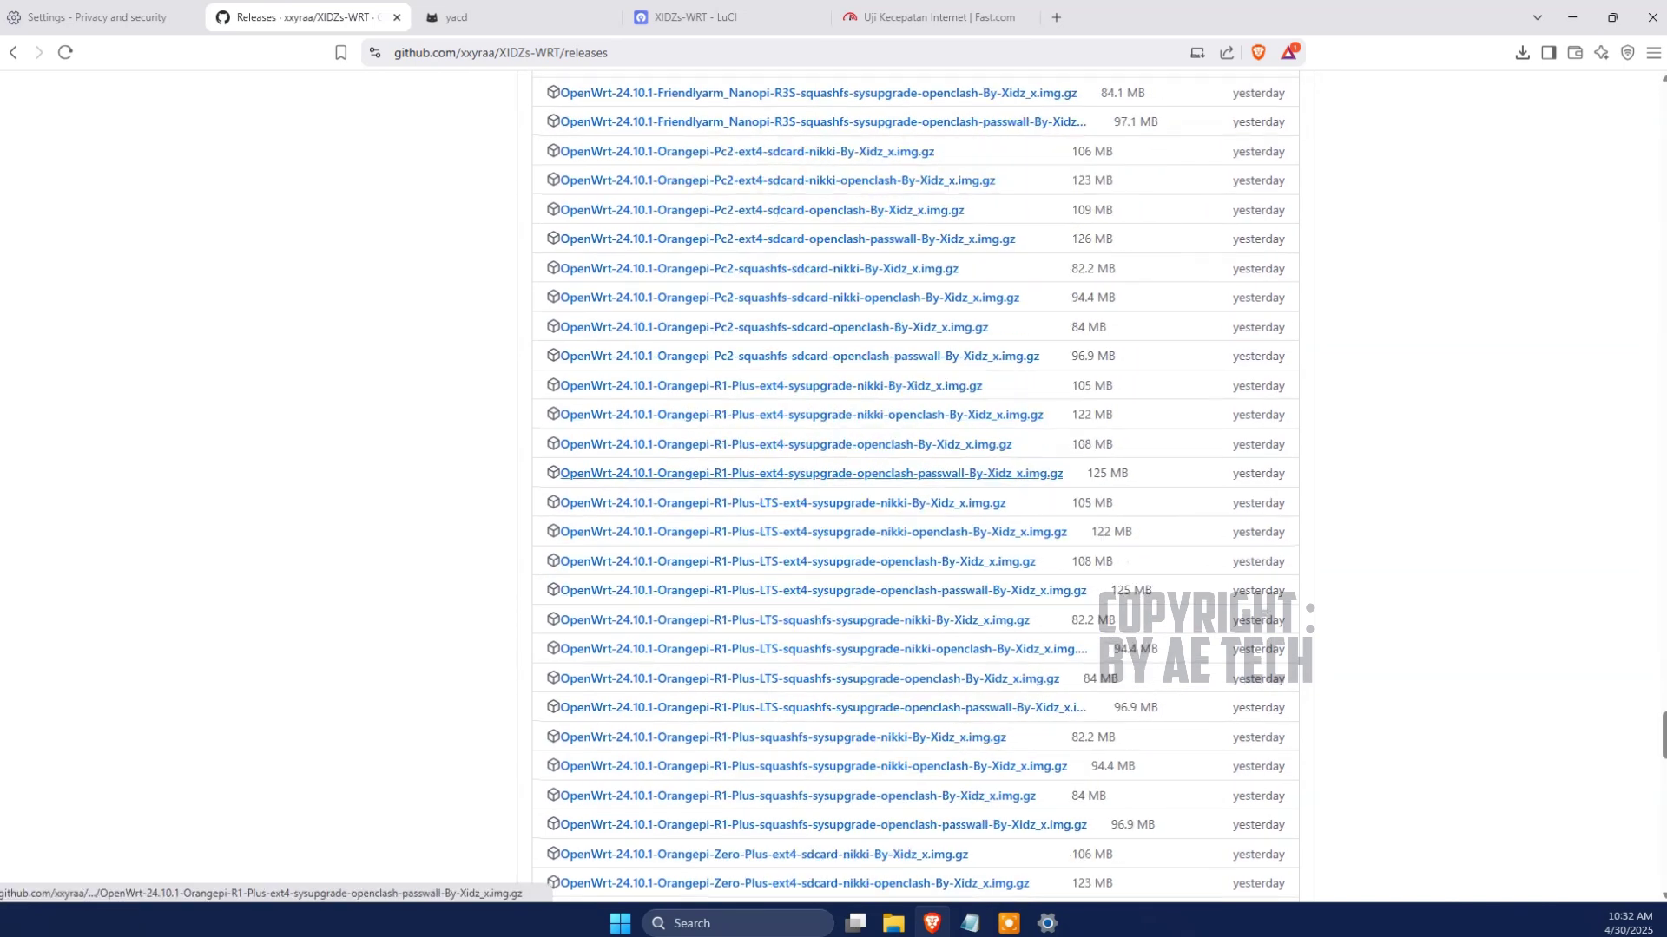
scroll(651, 473, down, 20)
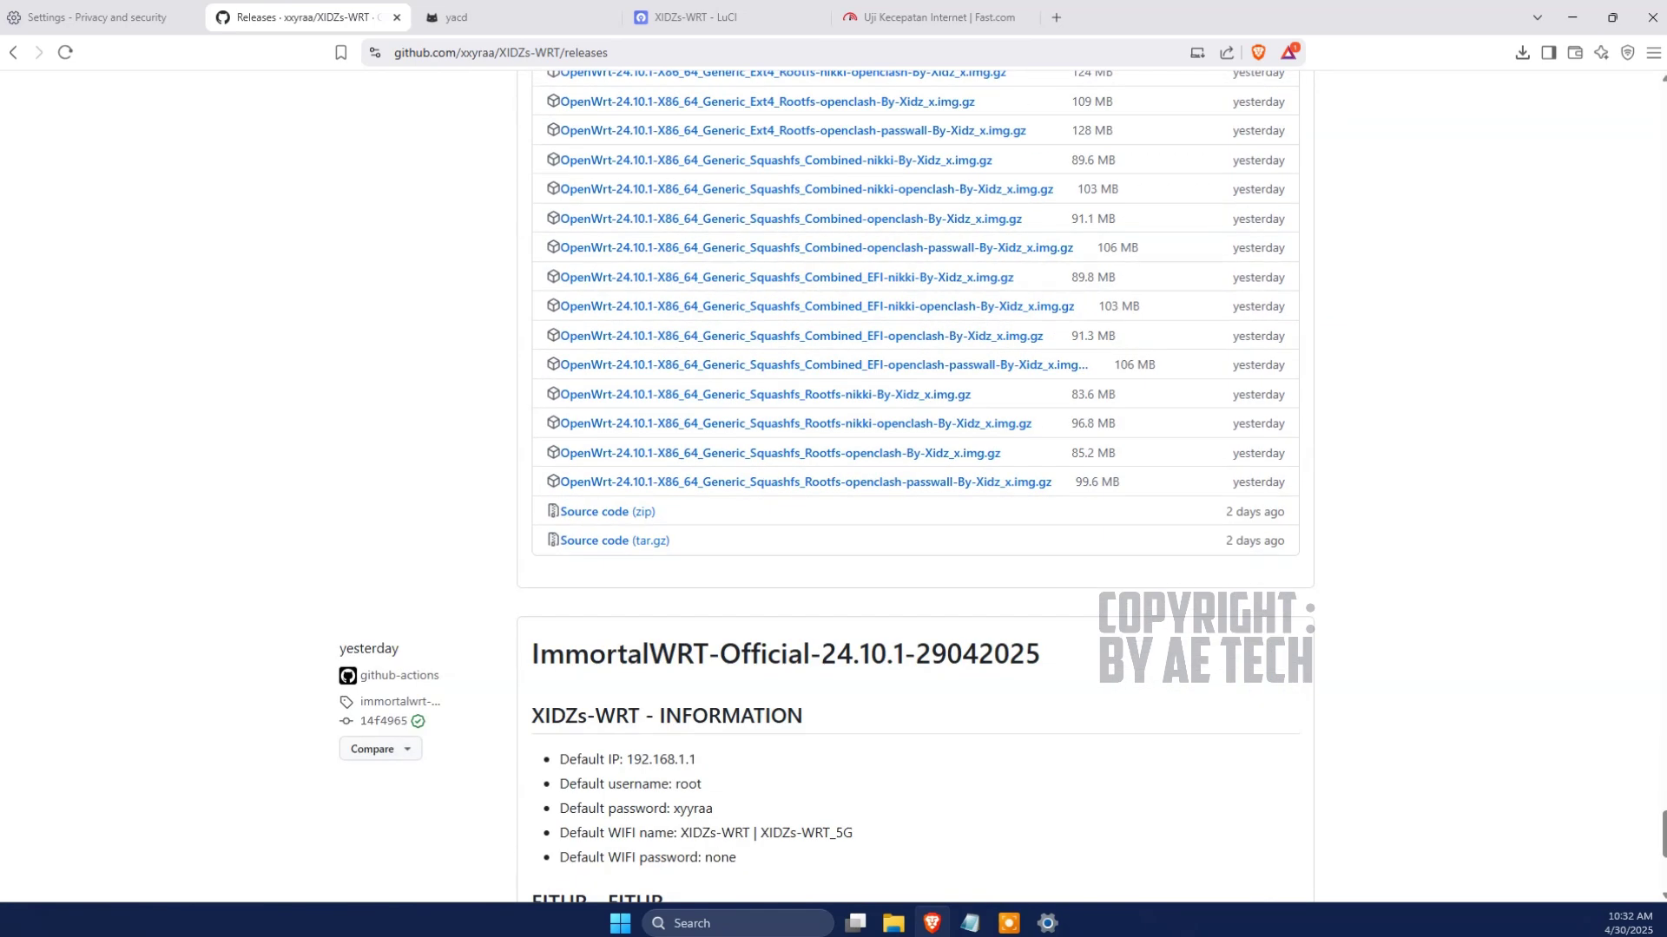
Step: Expand the assets of ImmortalWRT-Official-24.10.1-29042025, look through its images, and return to the start of the releases page
scroll(915, 486, down, 6)
click(539, 704)
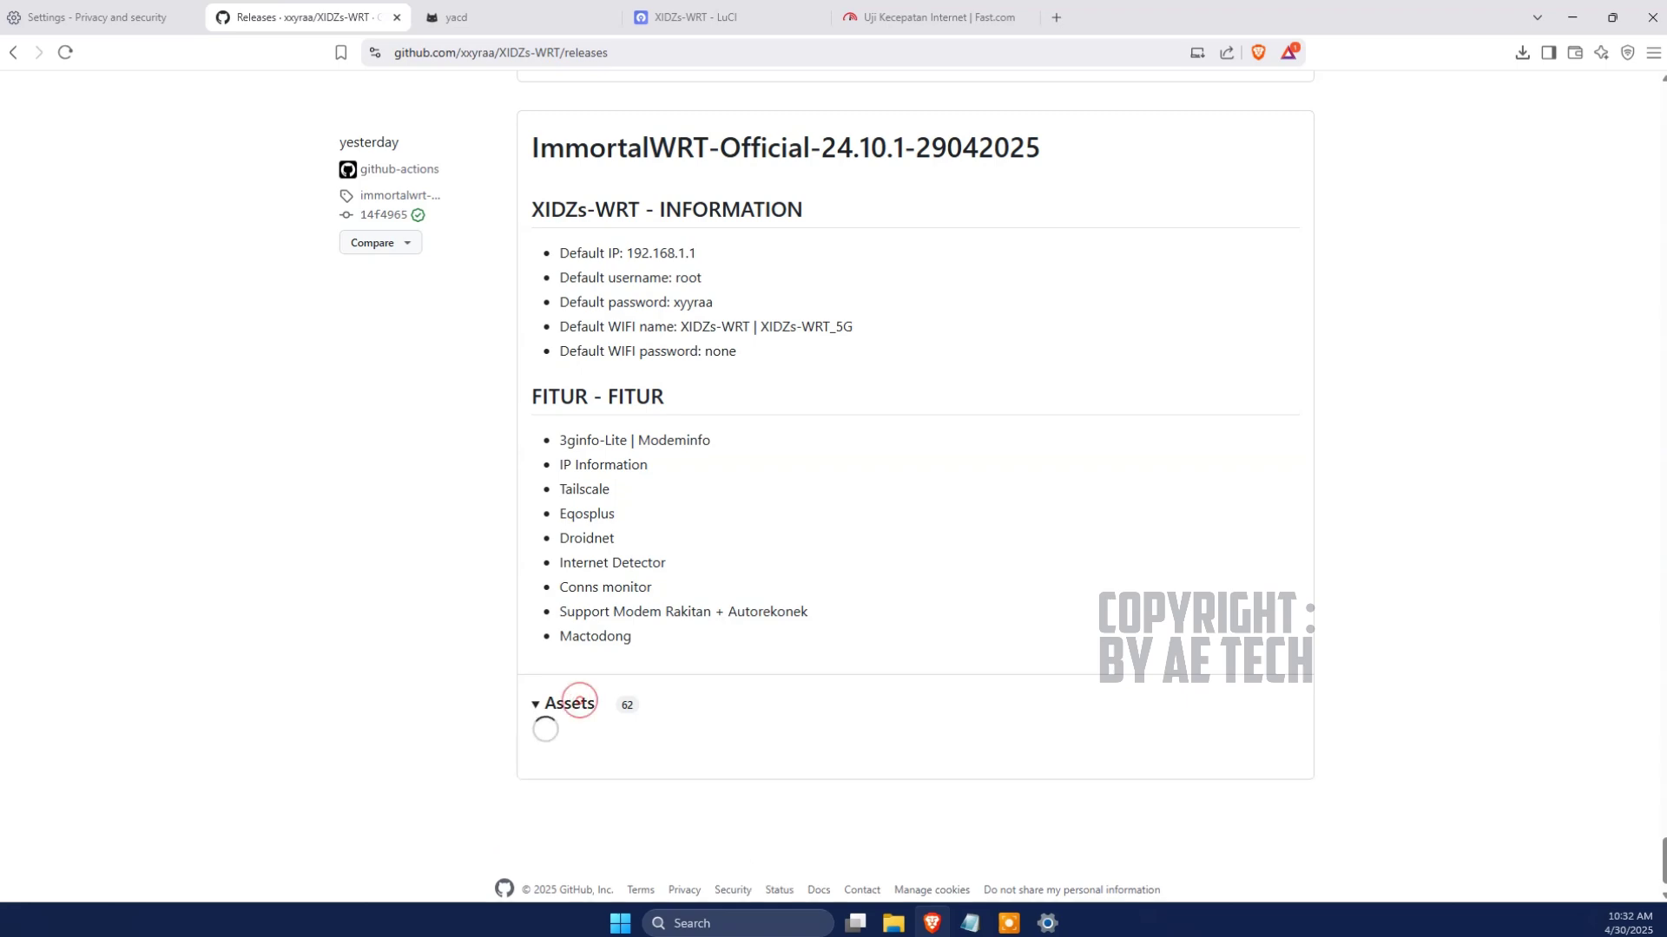
scroll(608, 608, down, 6)
scroll(915, 486, down, 15)
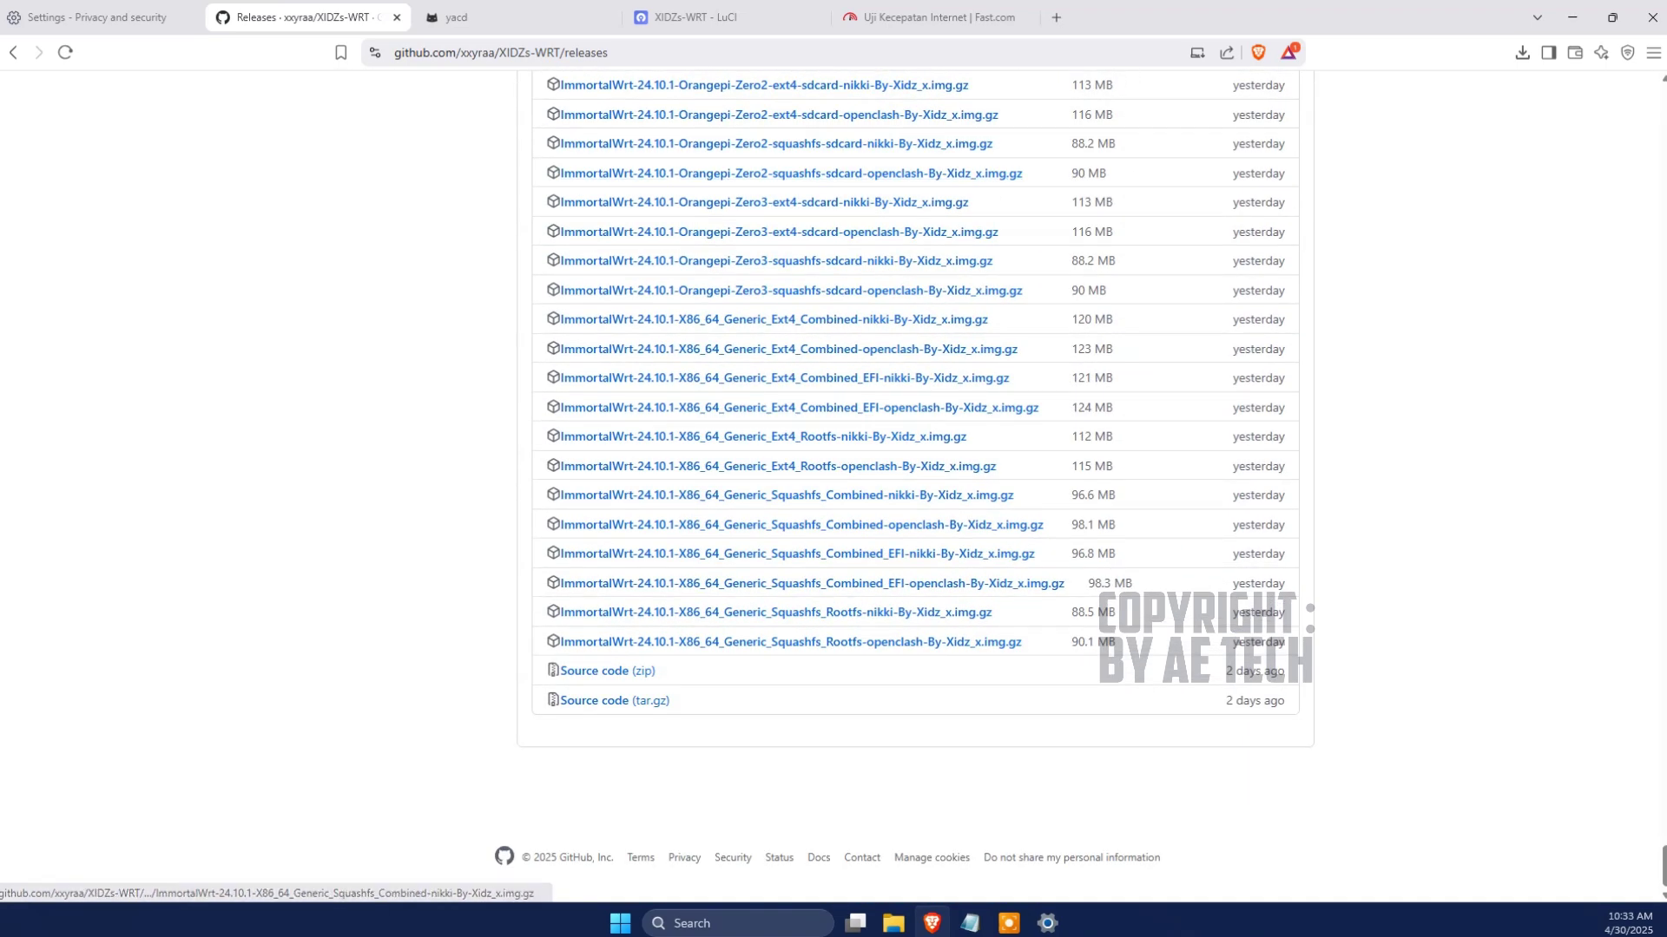
scroll(915, 486, up, 20)
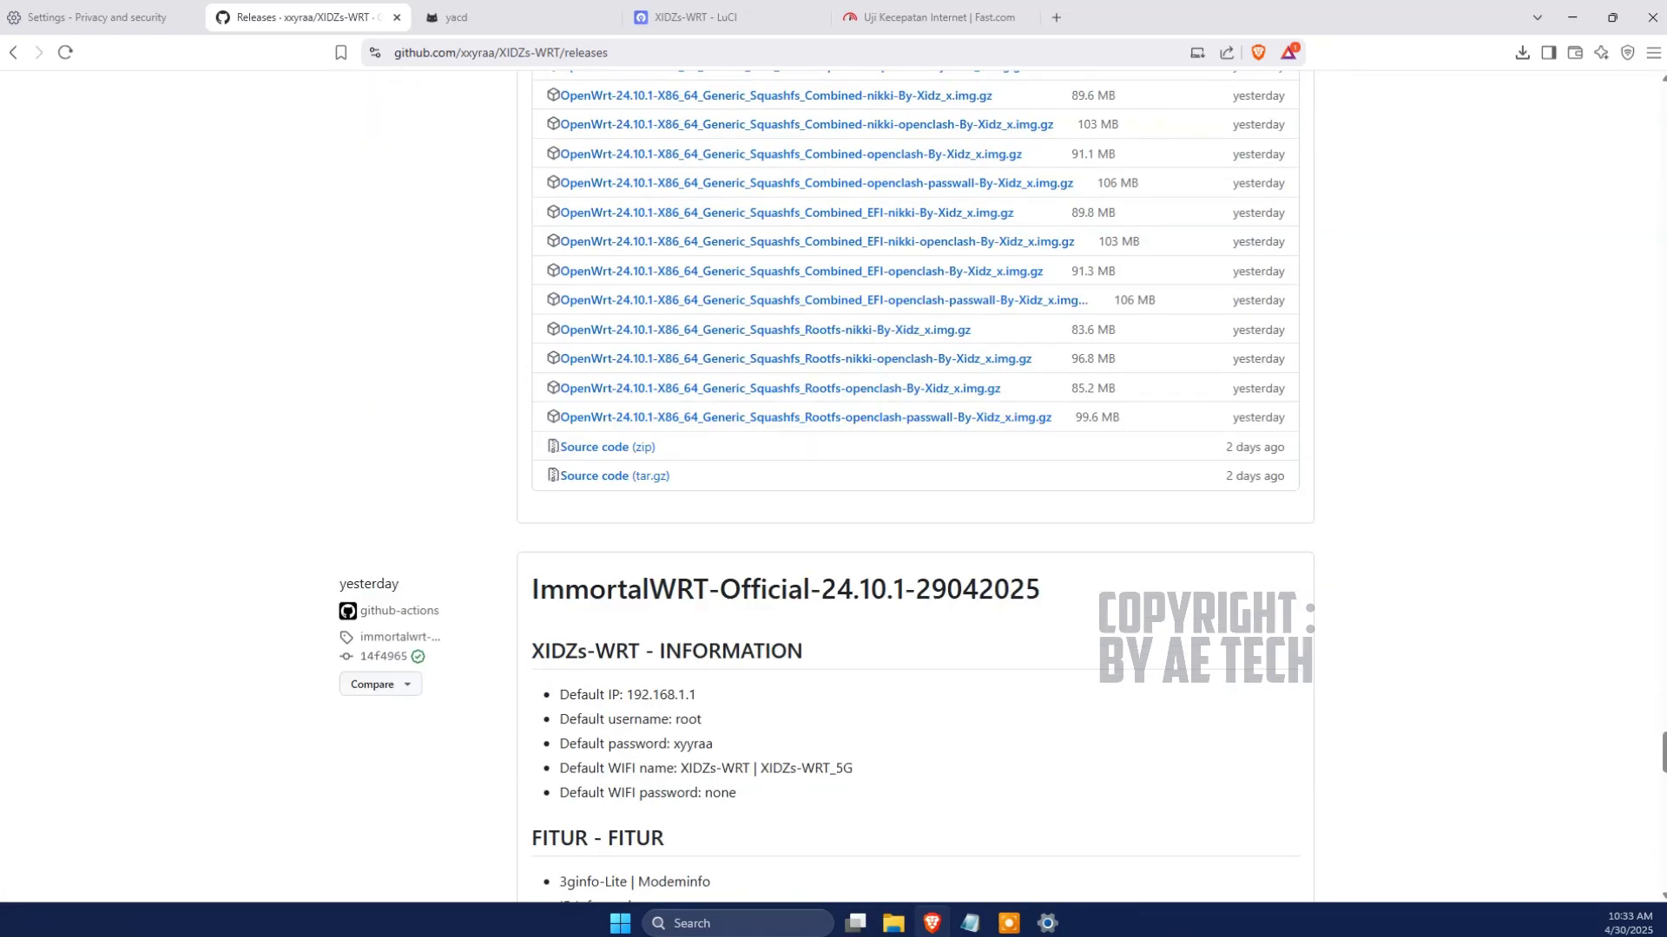
scroll(915, 487, up, 20)
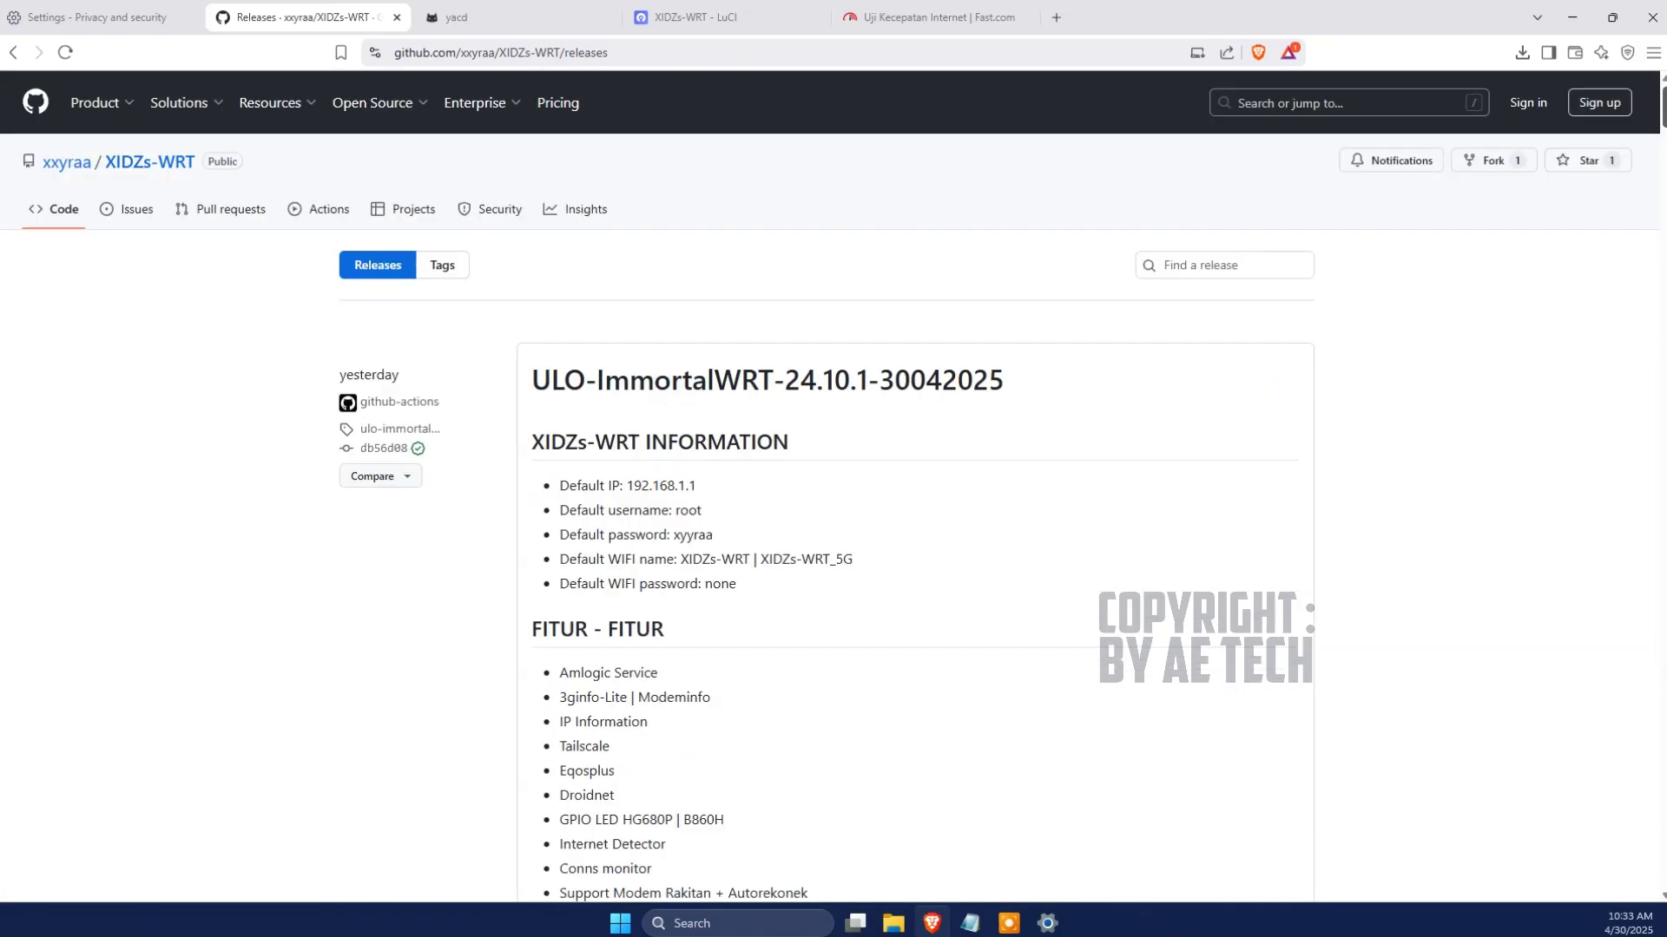